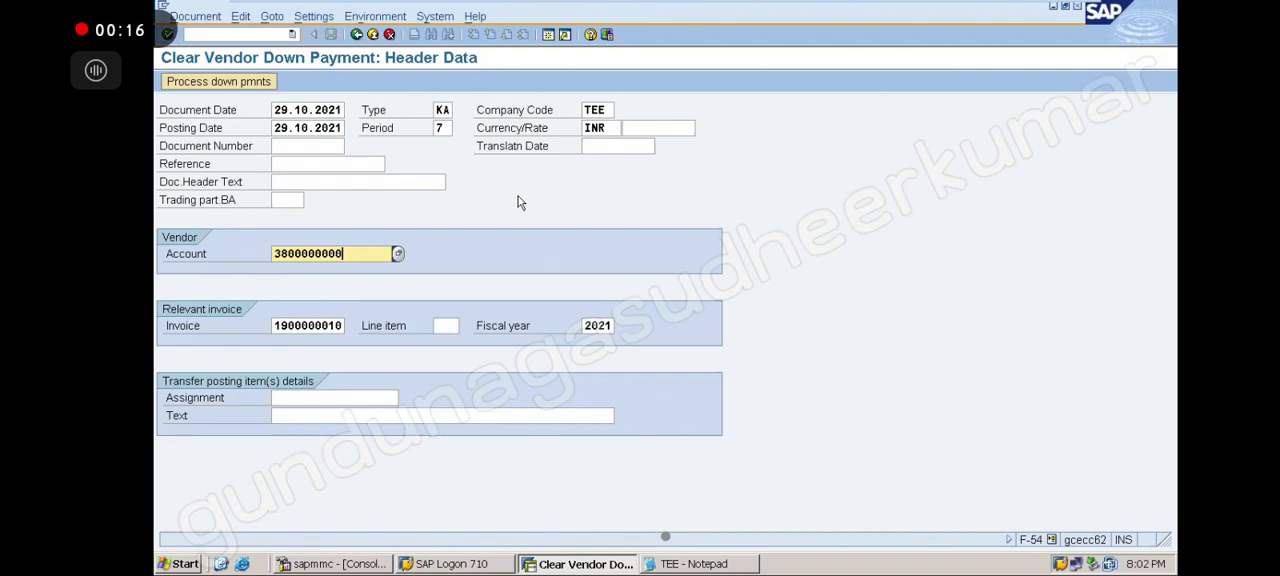
left_click(272, 325)
key("shift+End")
key("Delete")
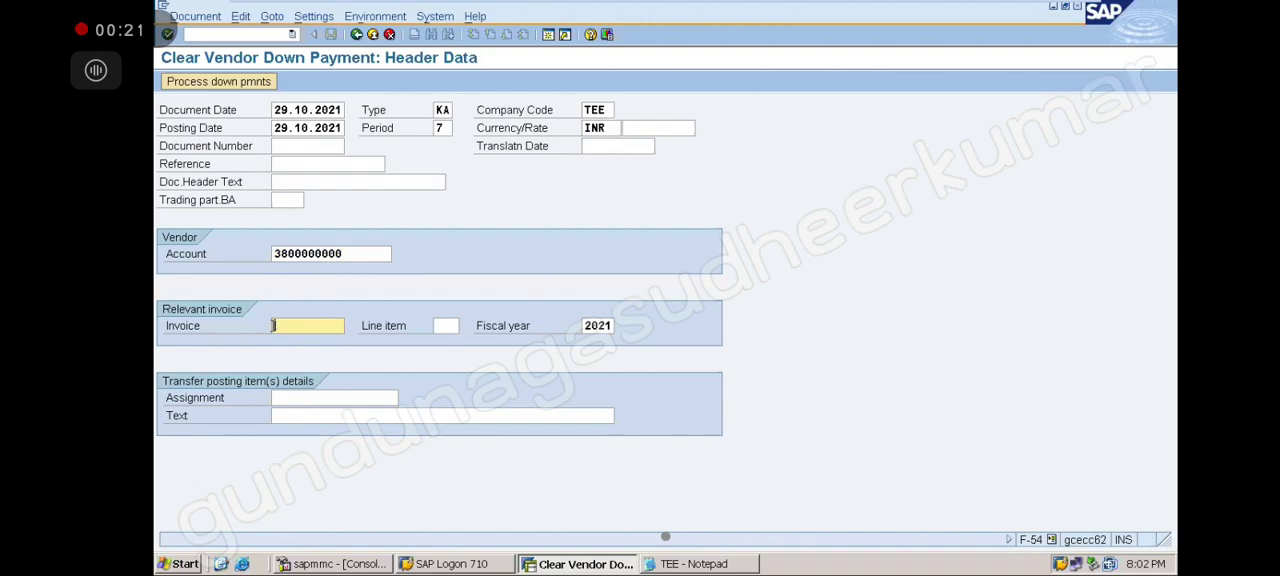
left_click(582, 325)
key("shift+End")
key("Delete")
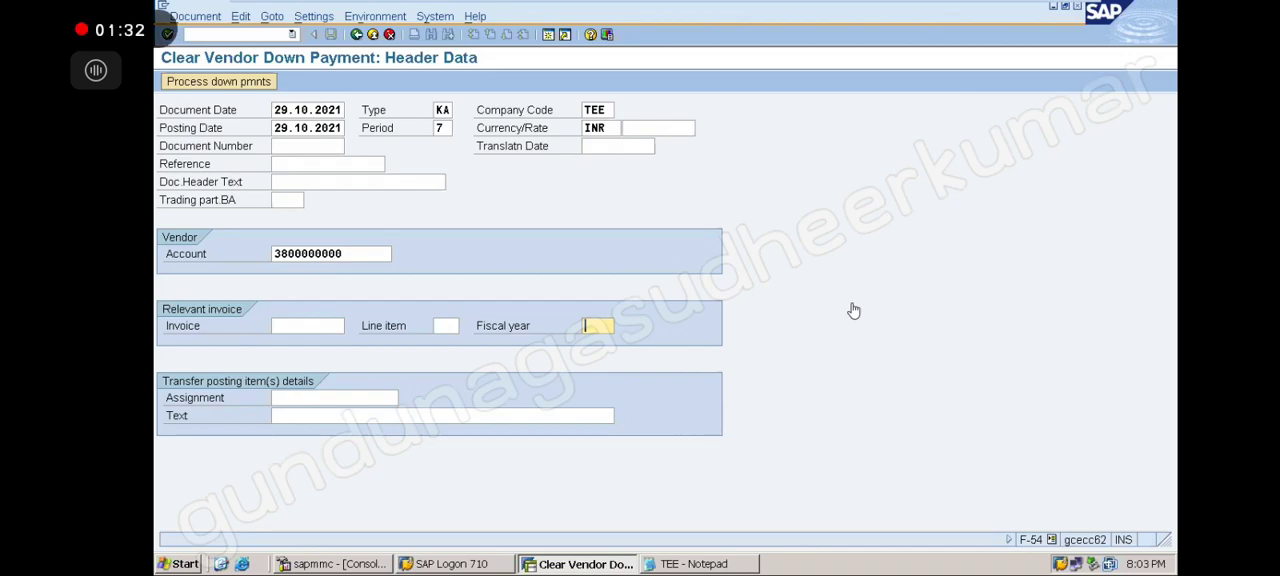
left_click(234, 86)
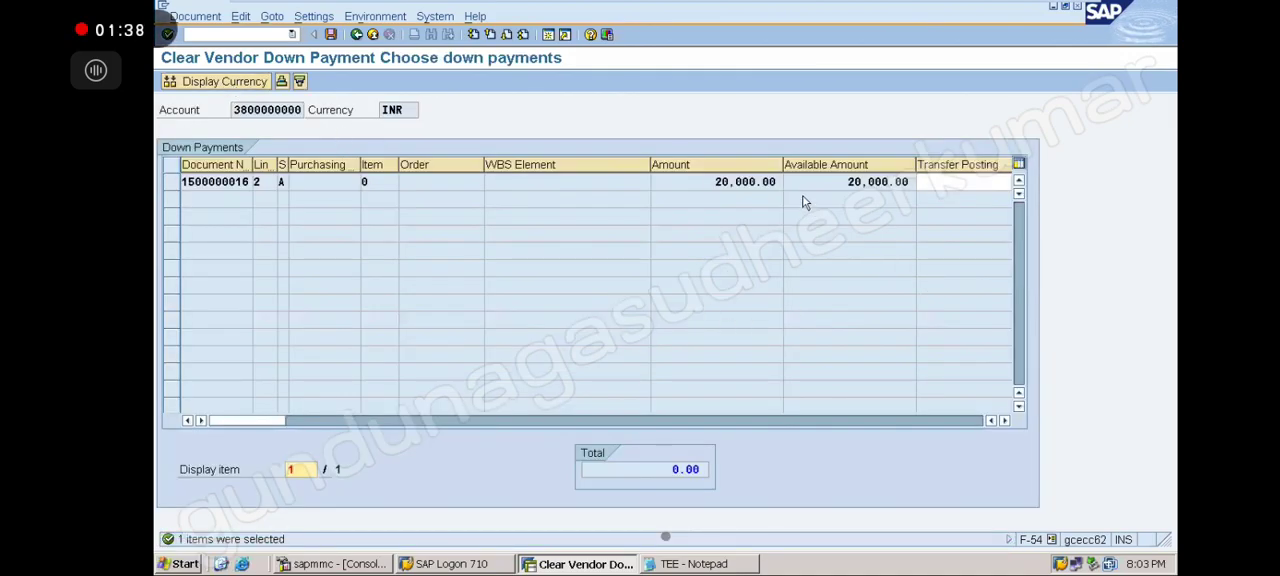
left_click_drag(781, 163, 749, 168)
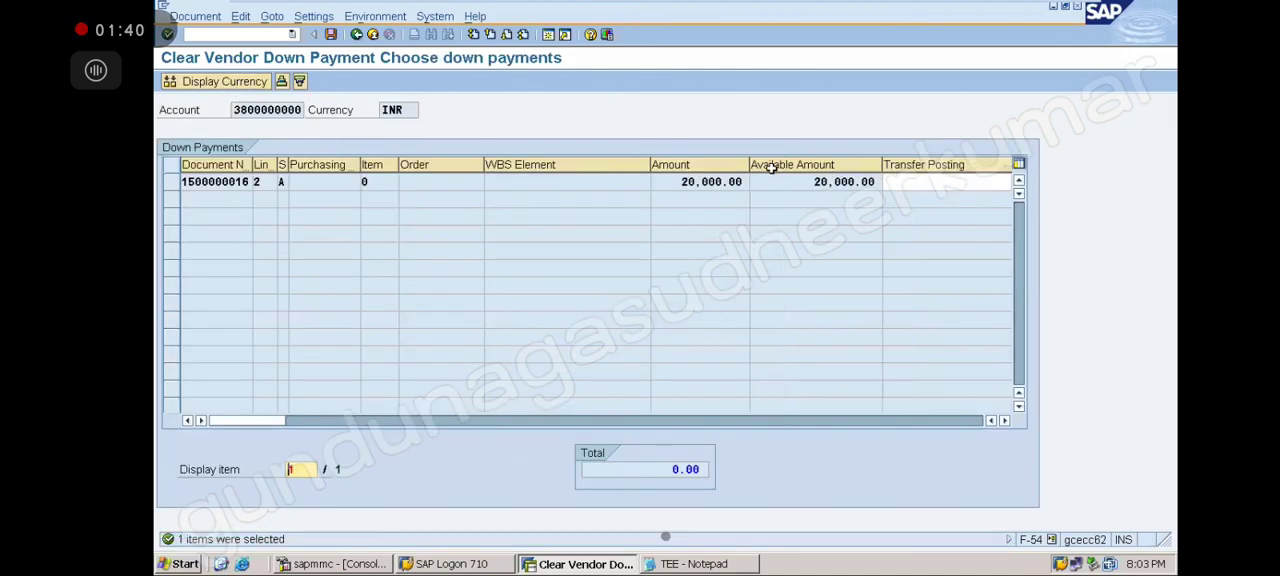
left_click(898, 185)
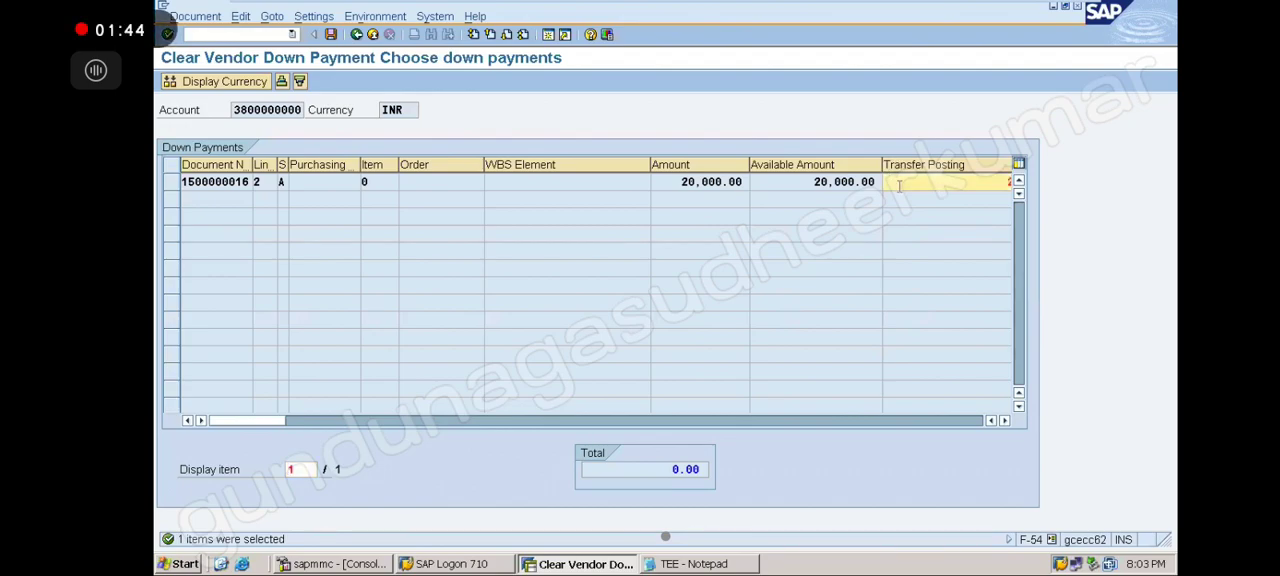
left_click(1004, 421)
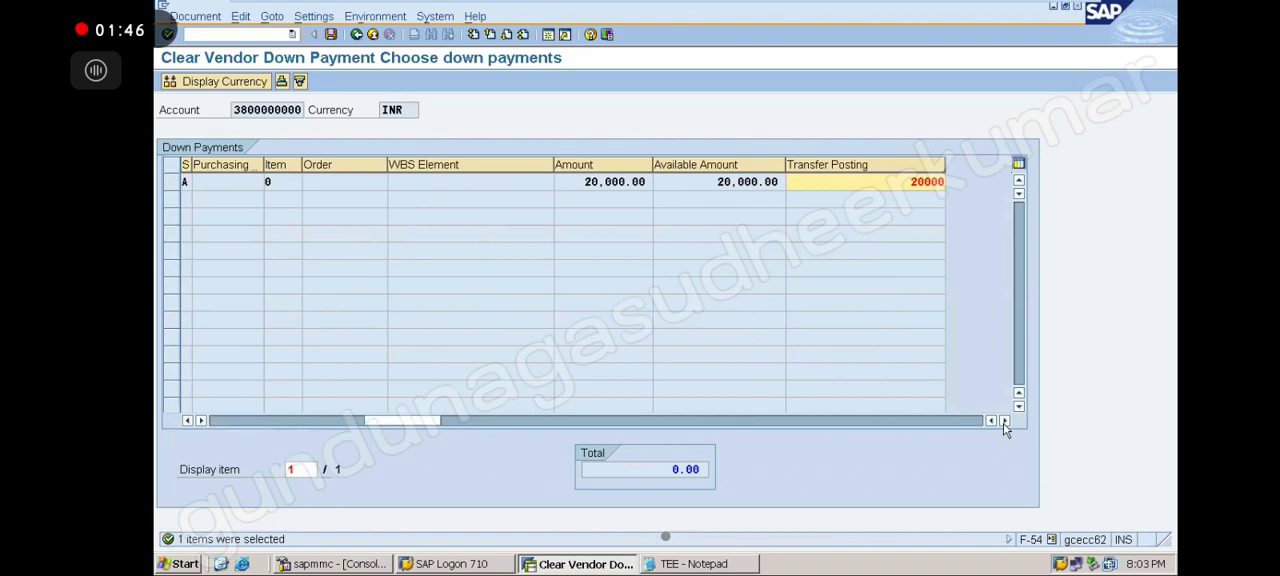
left_click(1004, 421)
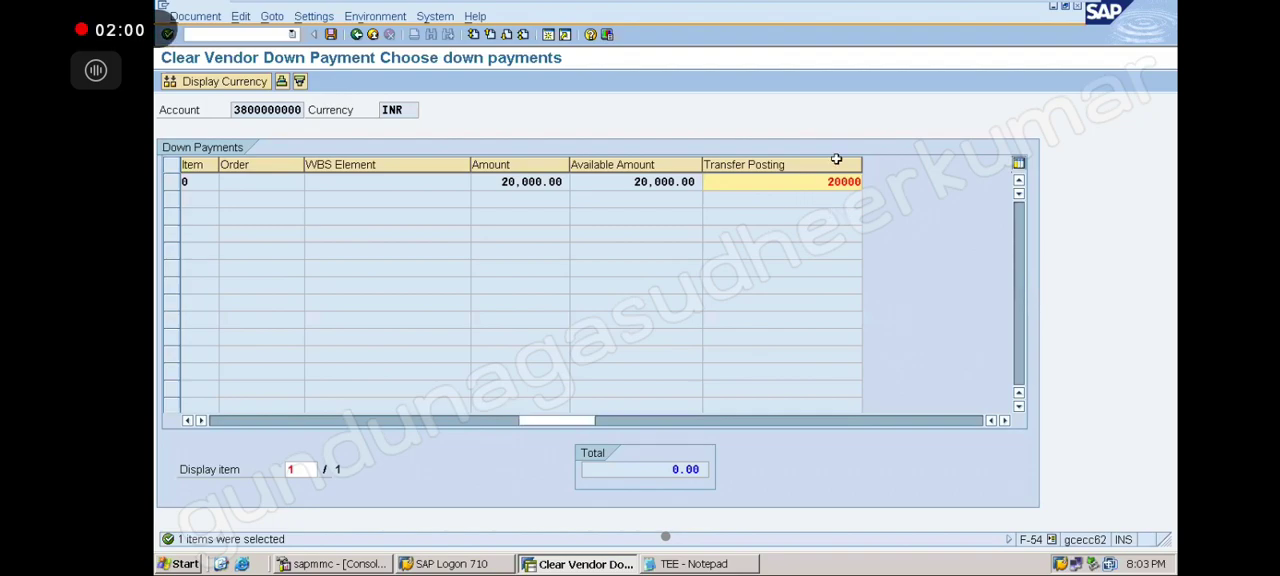
Post, open vendor line item 002 and set its text to BEING ADVANCE TRANSFERED FROM SPL TO NORMAL
left_click(331, 36)
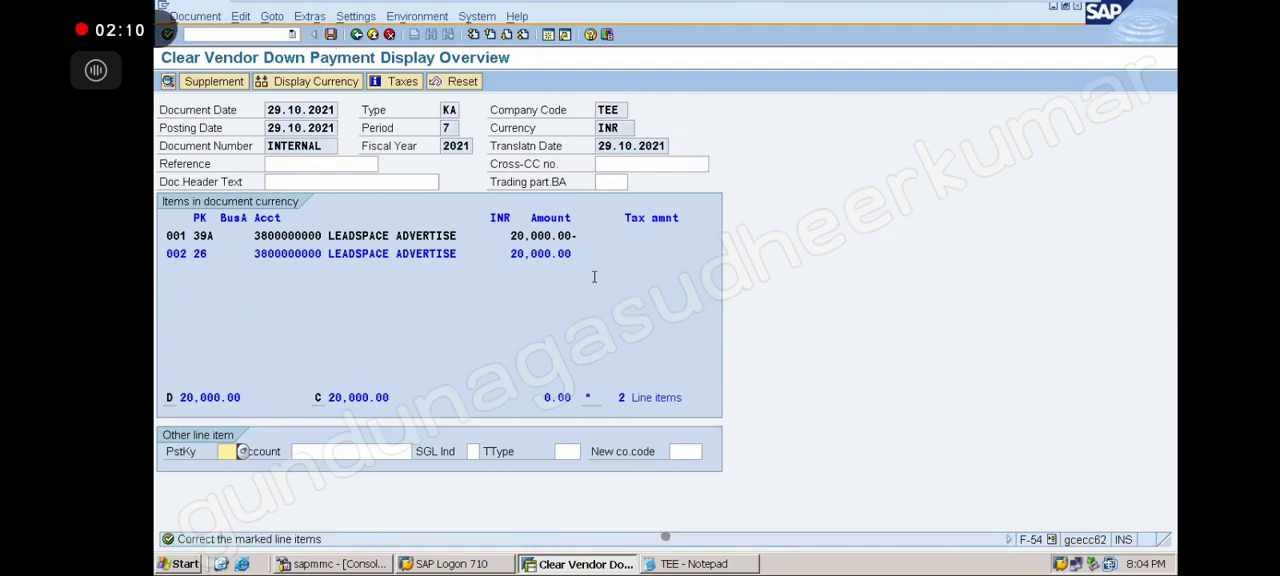
double_click(356, 253)
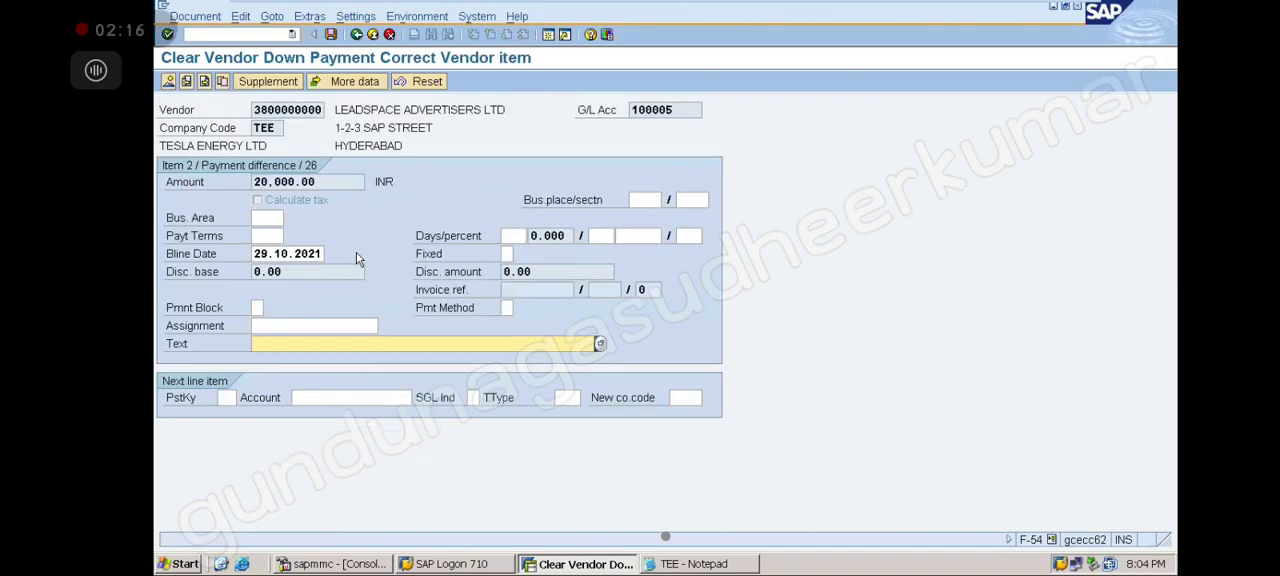
left_click(272, 346)
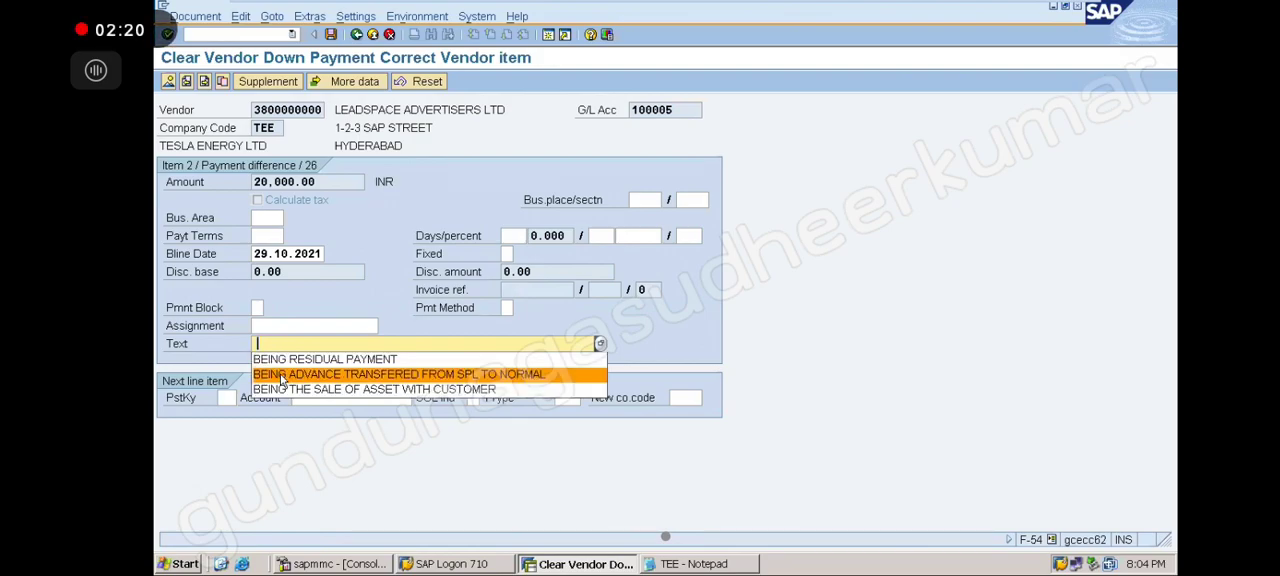
left_click(285, 377)
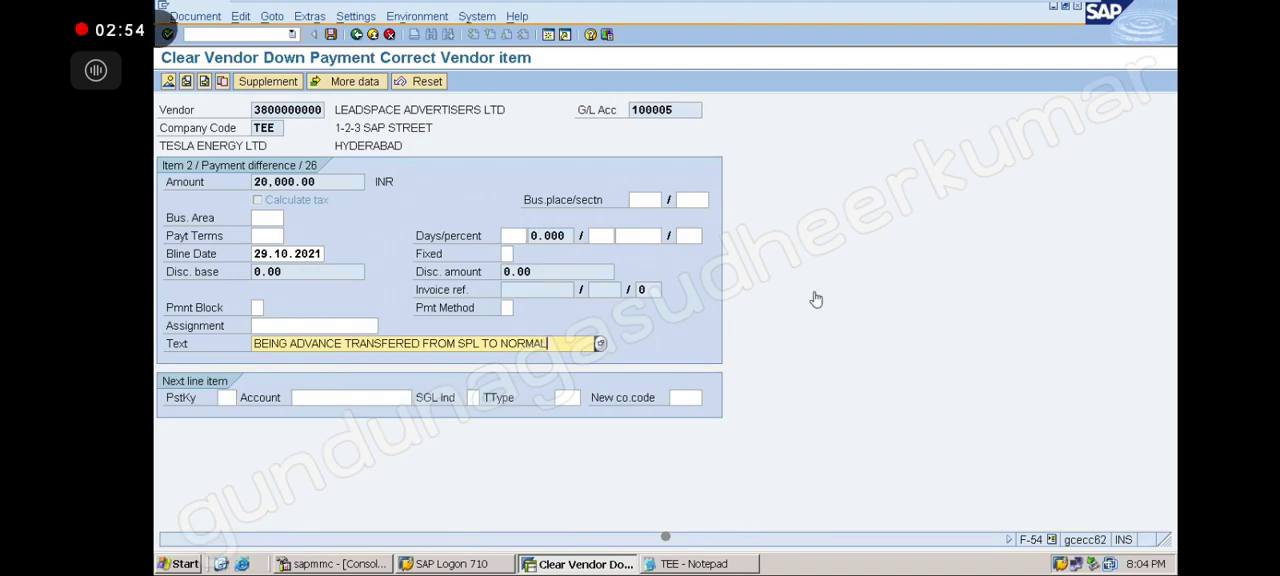
Review the partial down payment notes in Notepad and return to SAP
left_click(700, 565)
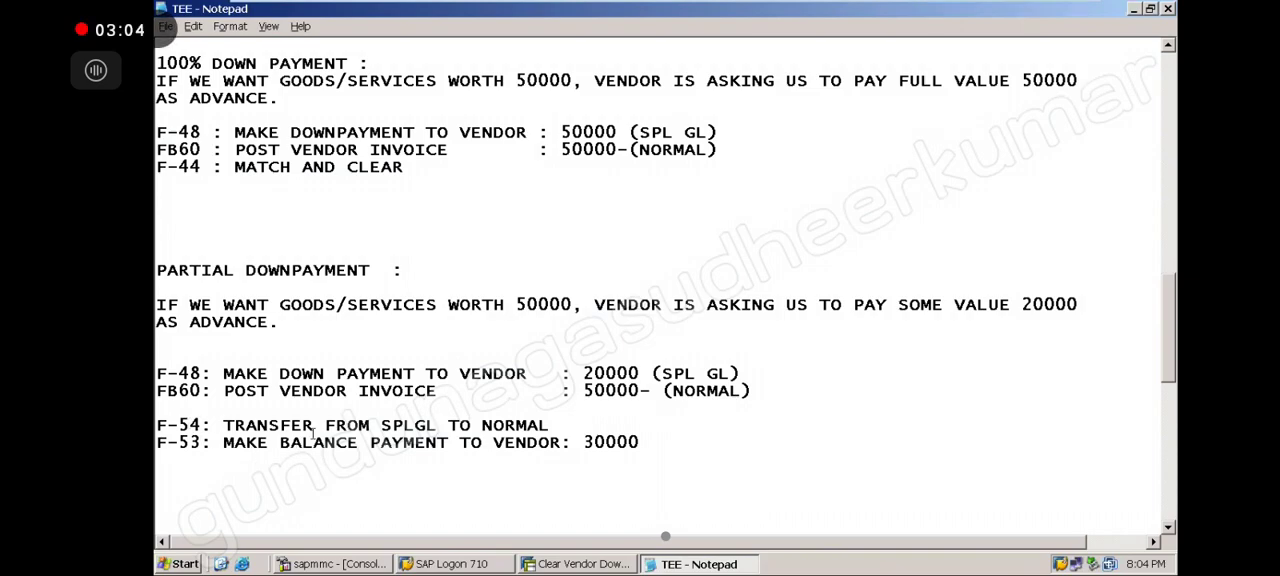
left_click(583, 564)
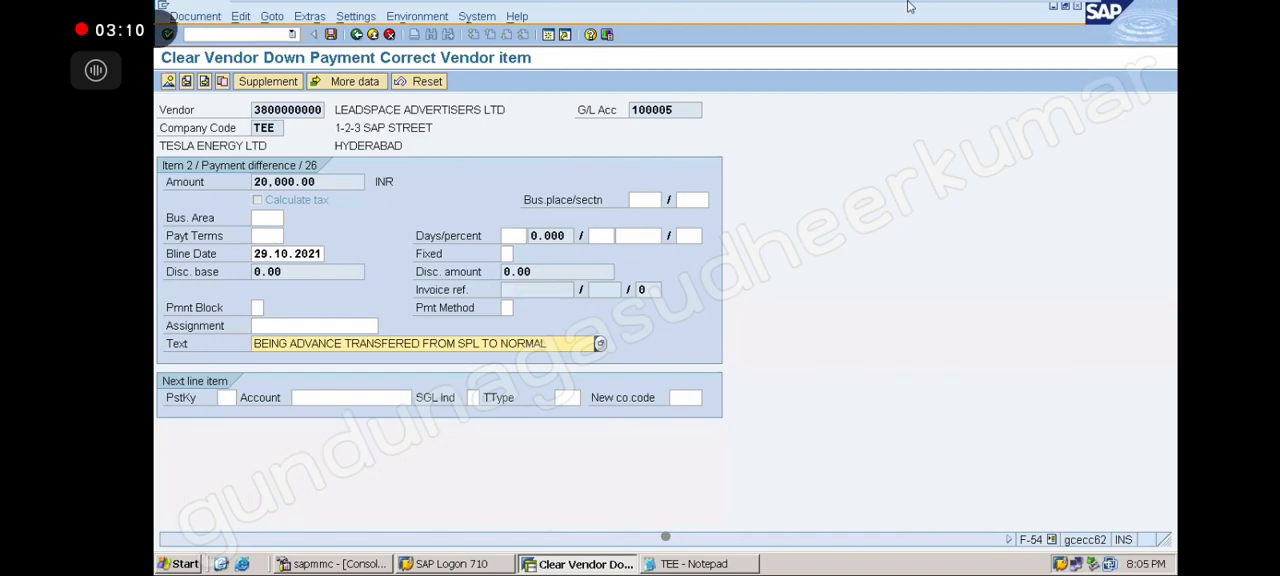
mouse_move(910, 7)
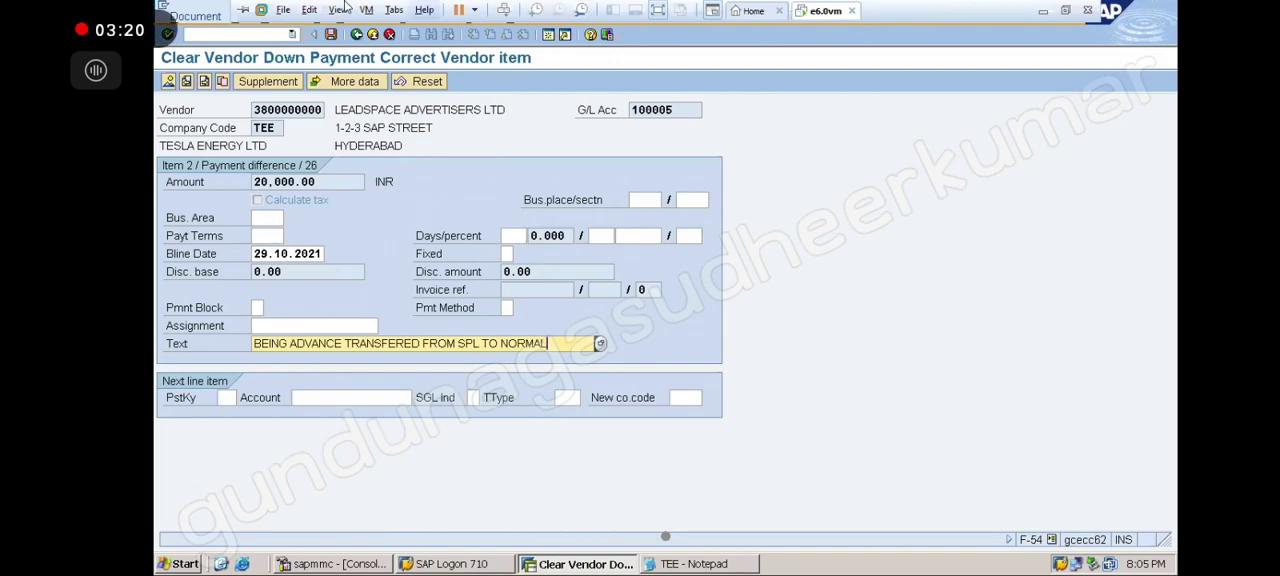
left_click(293, 36)
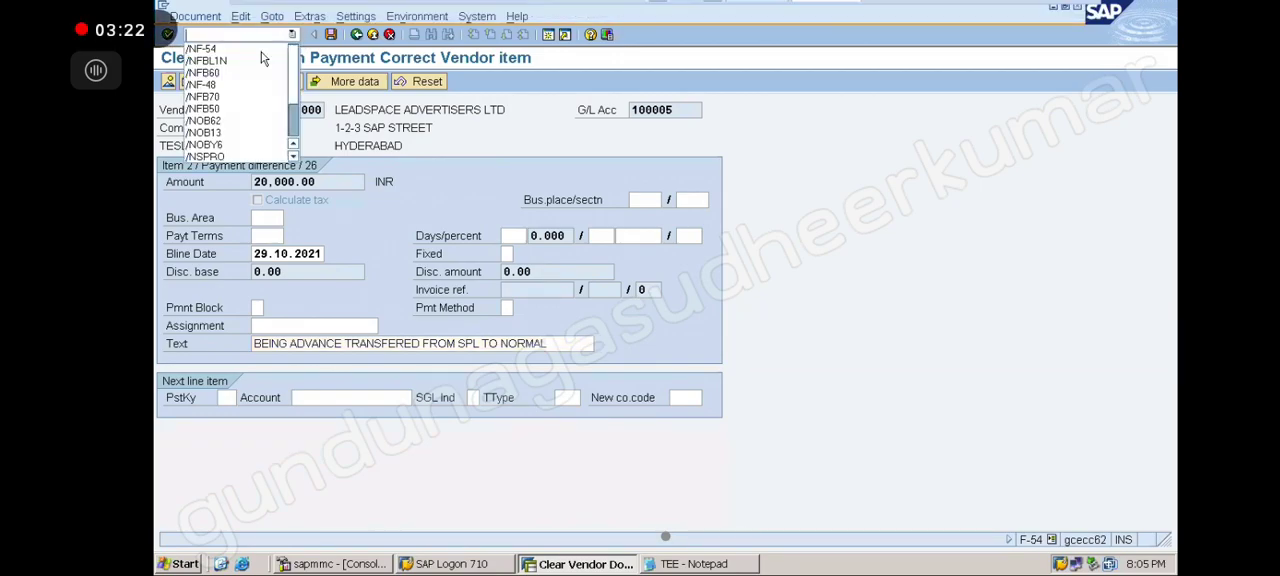
left_click(261, 50)
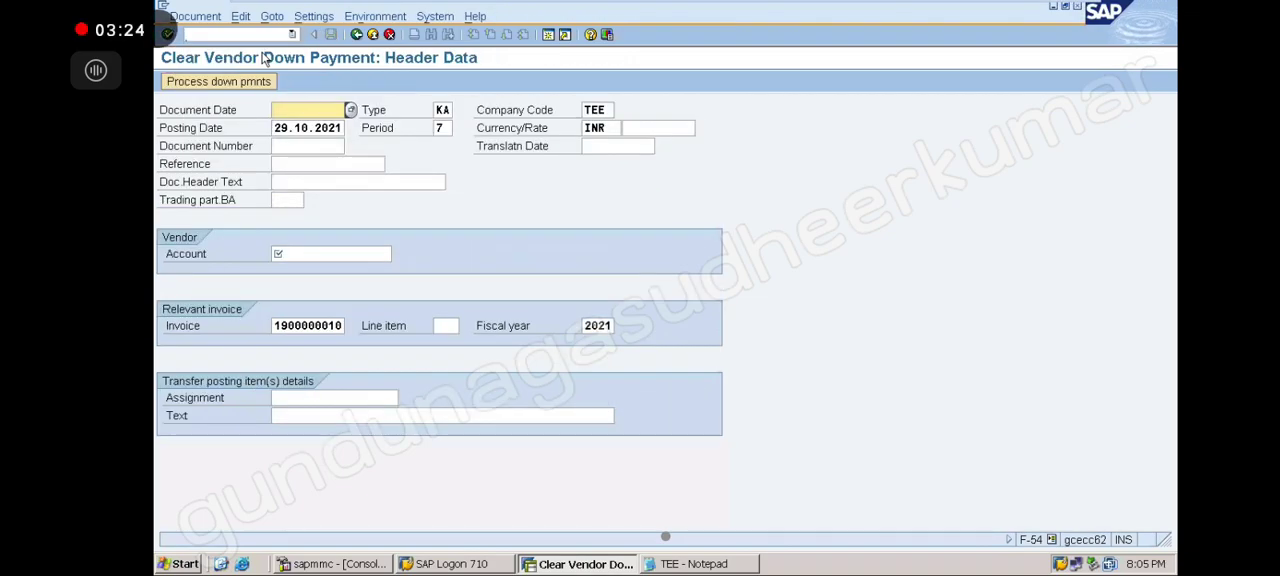
left_click(306, 110)
left_click(305, 125)
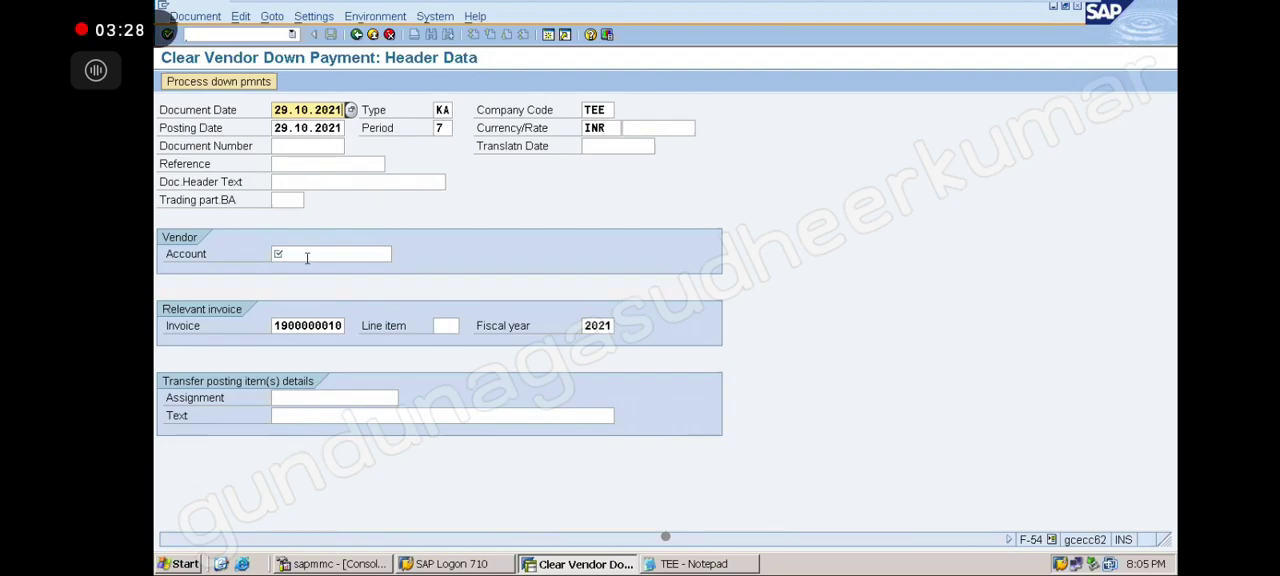
left_click(306, 256)
left_click(312, 272)
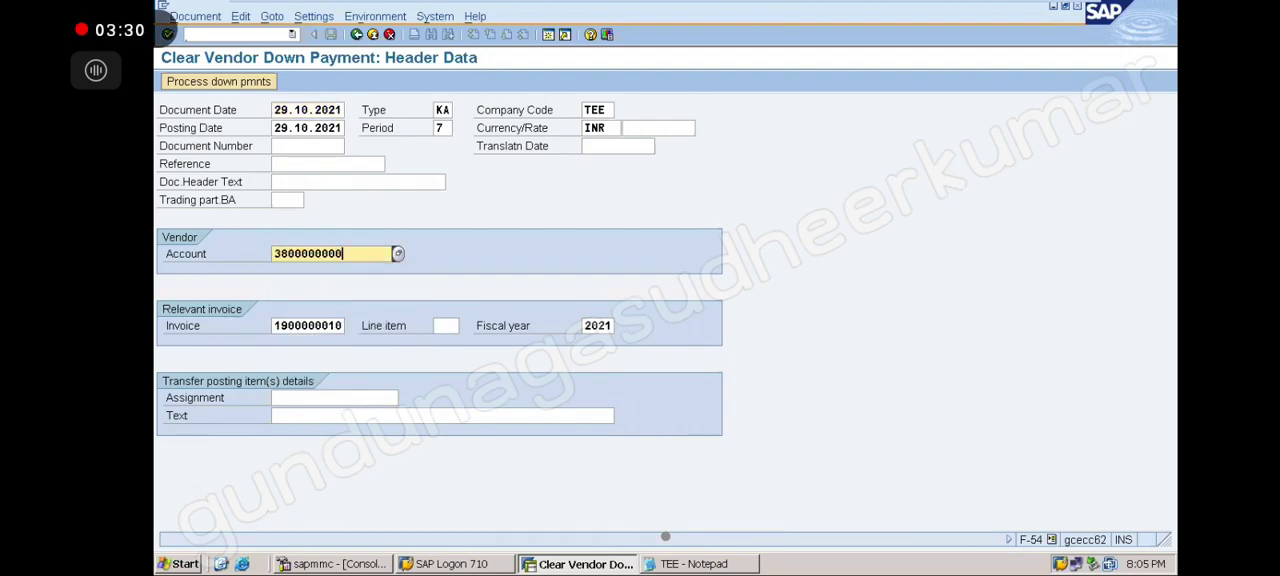
Clear the invoice and fiscal year fields and process down payments for the vendor
left_click(332, 325)
key("BackSpace")
key("BackSpace")
key("BackSpace")
key("BackSpace")
key("BackSpace")
key("BackSpace")
key("BackSpace")
key("BackSpace")
key("BackSpace")
key("BackSpace")
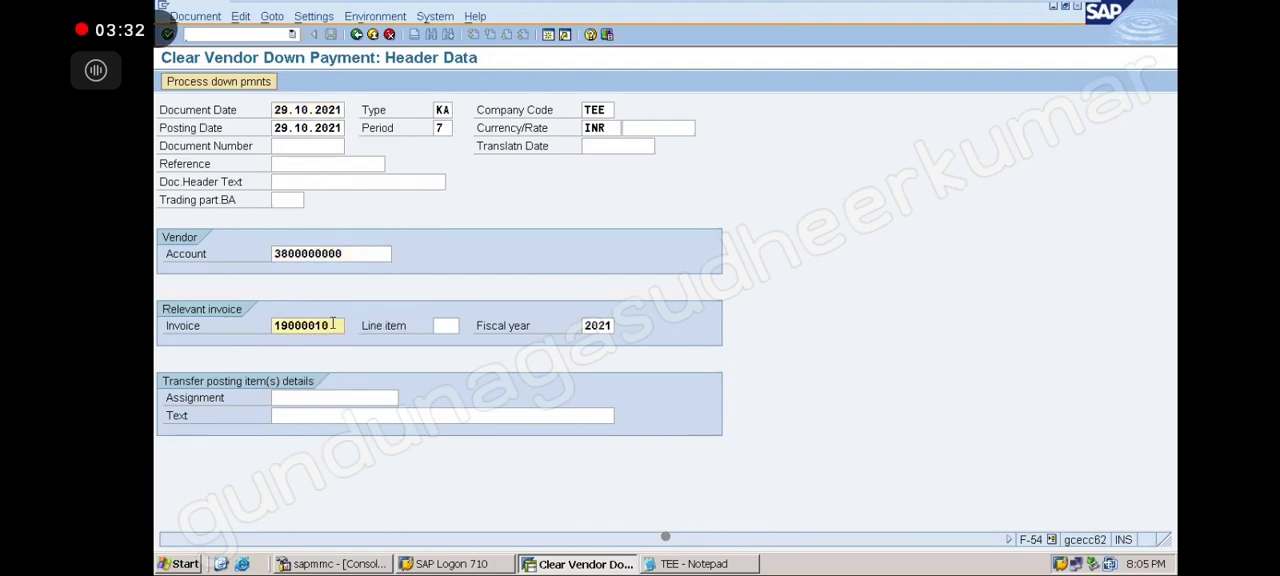
left_click(585, 327)
key("Delete")
key("Delete")
key("Delete")
key("Delete")
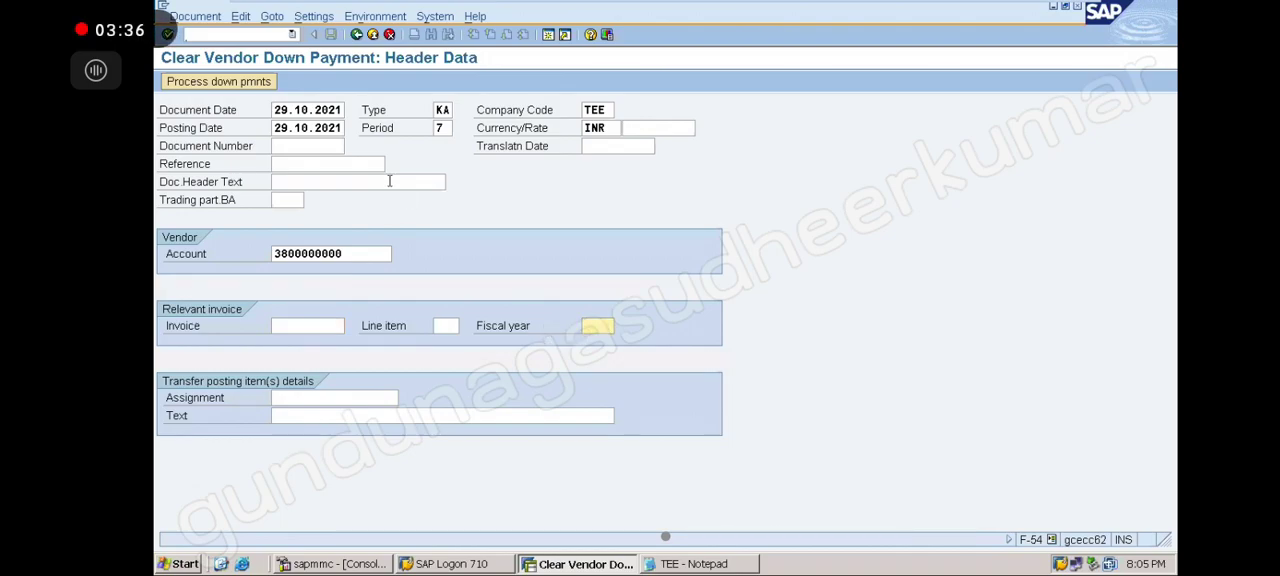
left_click(232, 86)
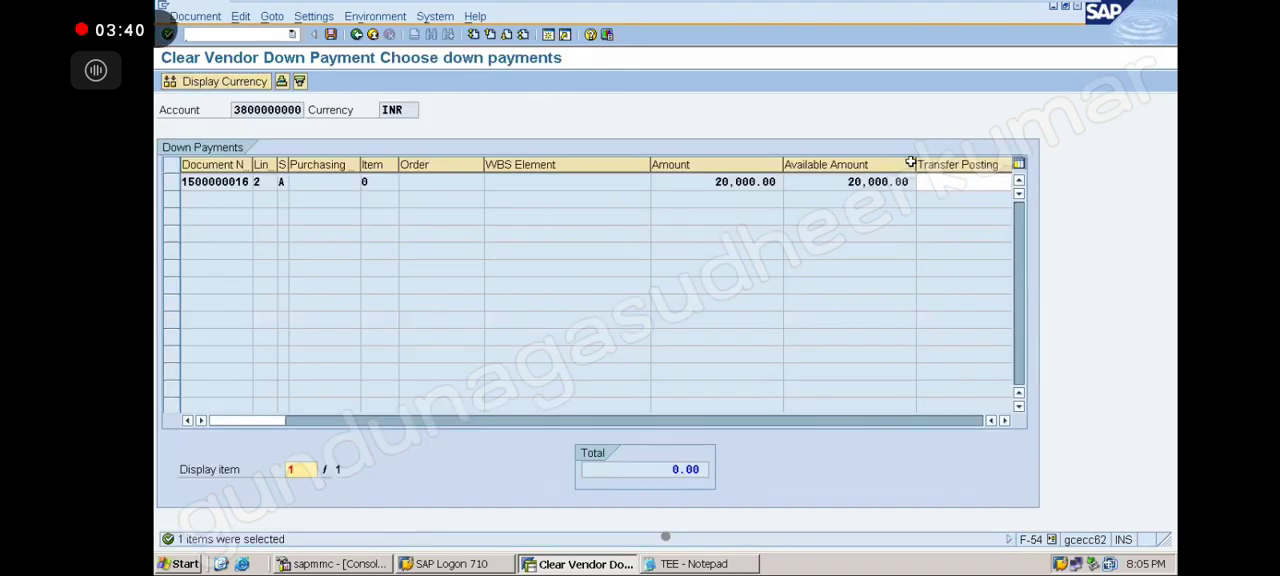
left_click_drag(914, 164, 856, 166)
left_click(879, 181)
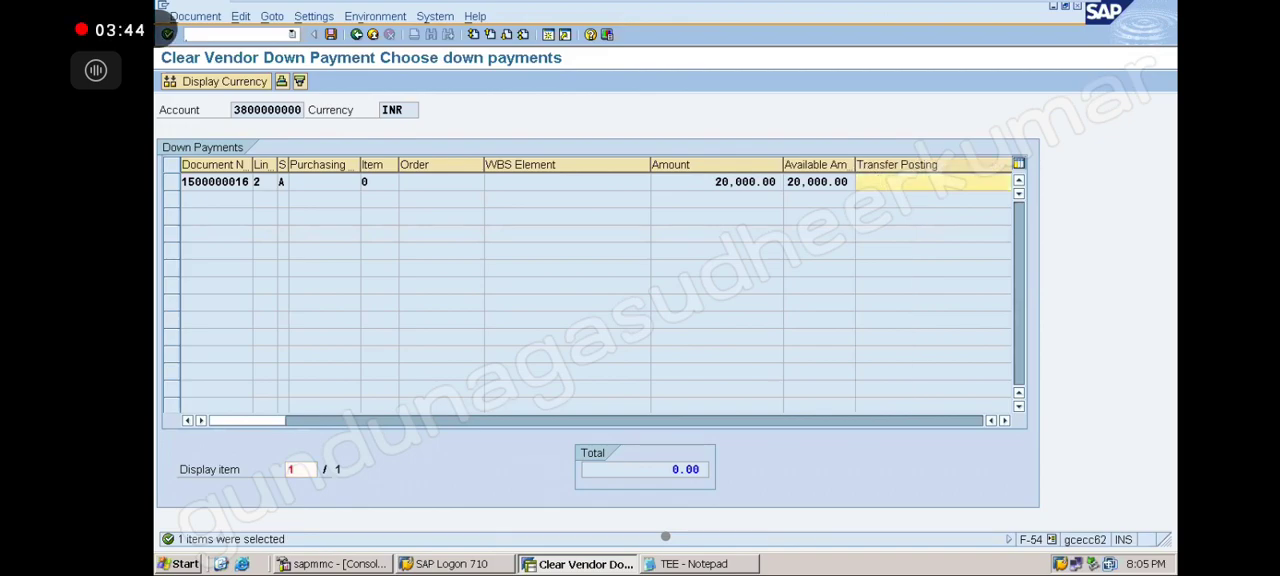
type("20000")
left_click(1004, 421)
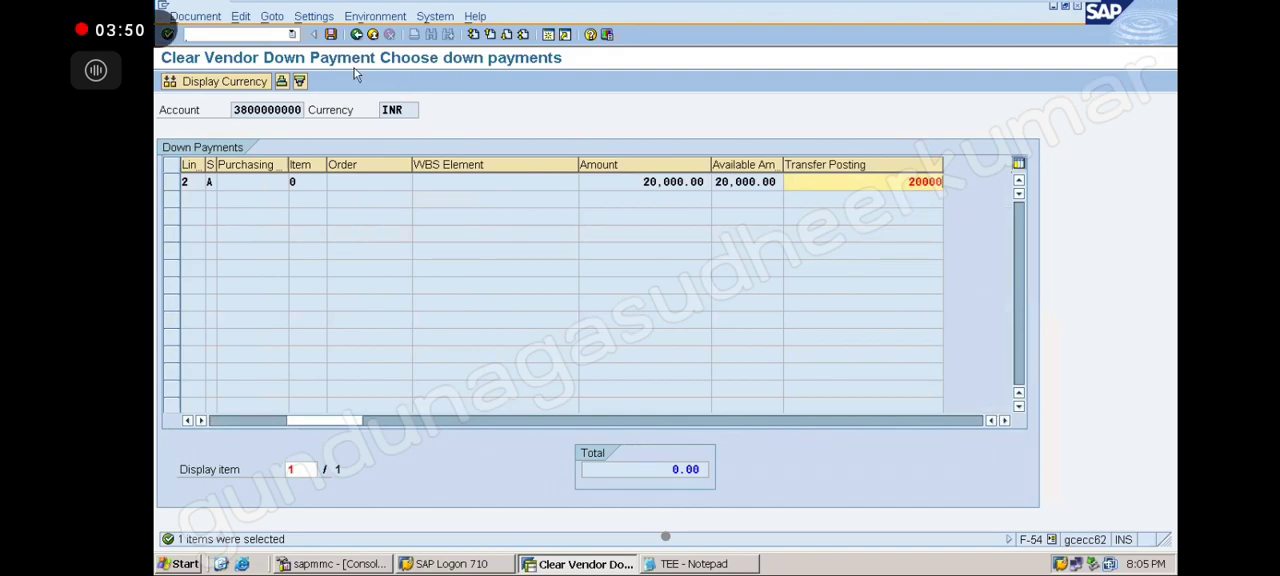
Post, open vendor line item 002 and set its text to BEING ADVANCE TRANSFERED FROM SPL TO NORMAL
left_click(331, 35)
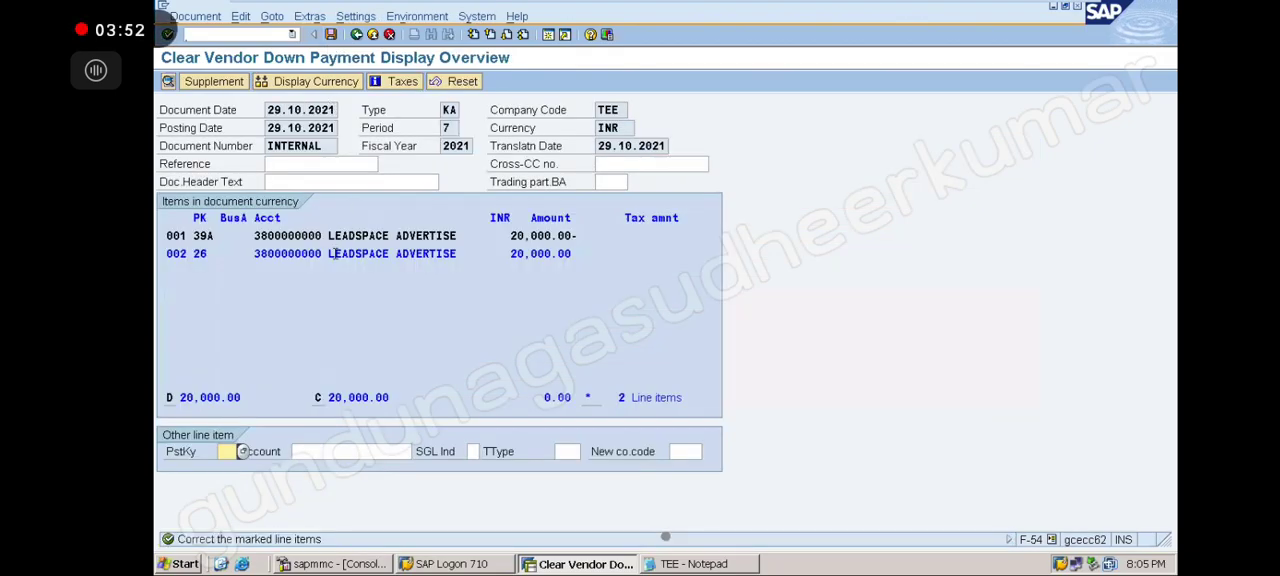
double_click(338, 258)
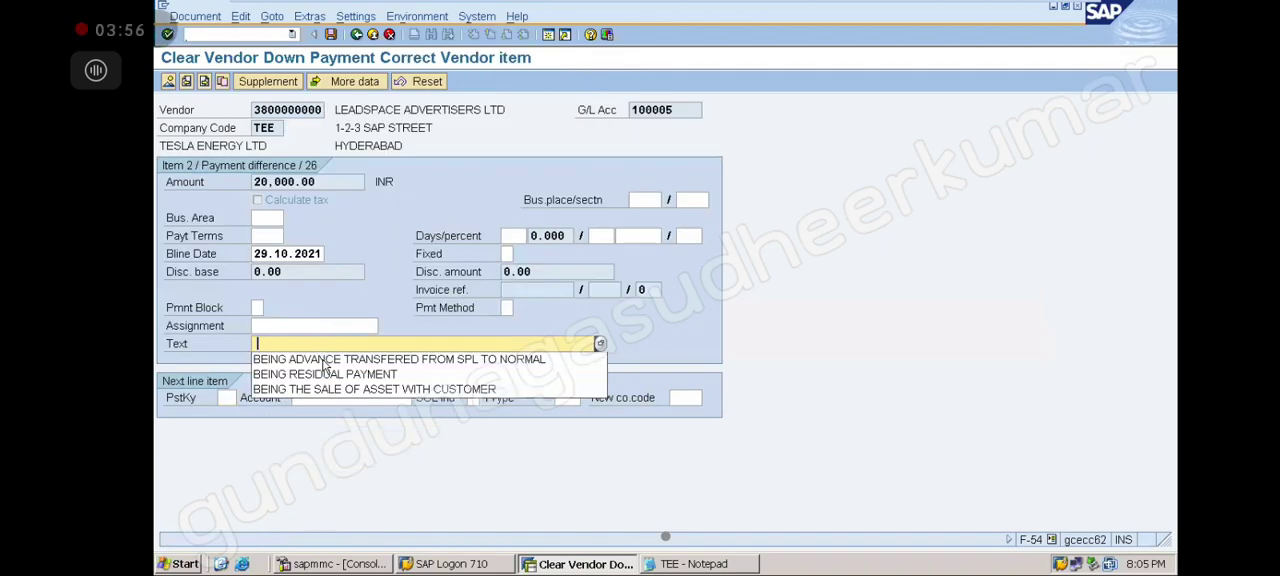
left_click(432, 361)
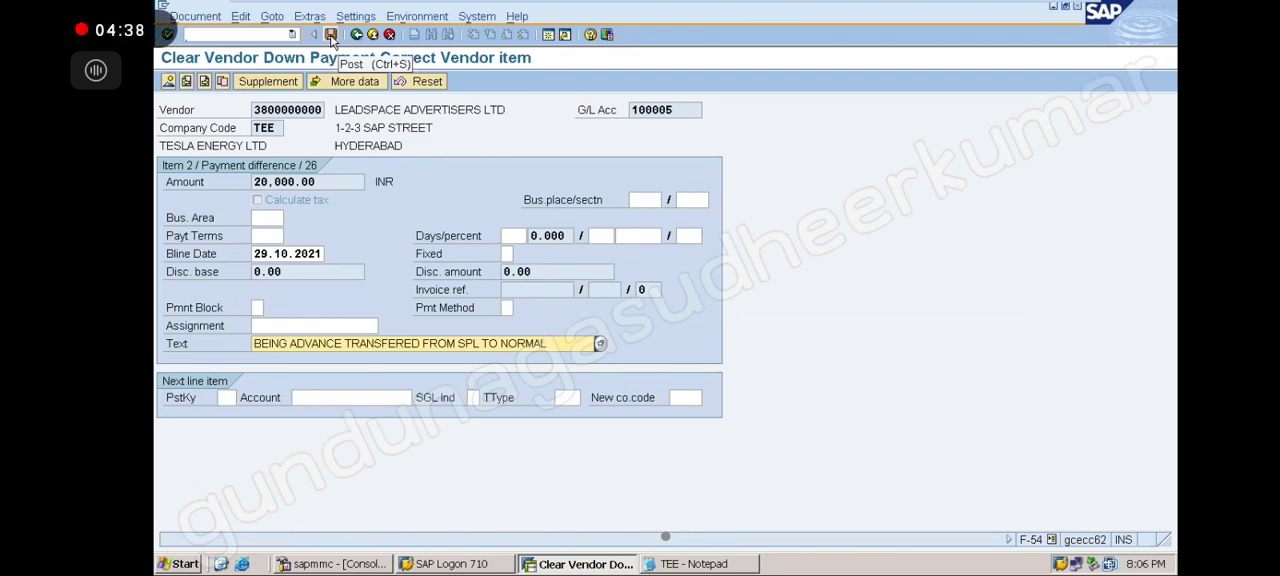
left_click(292, 35)
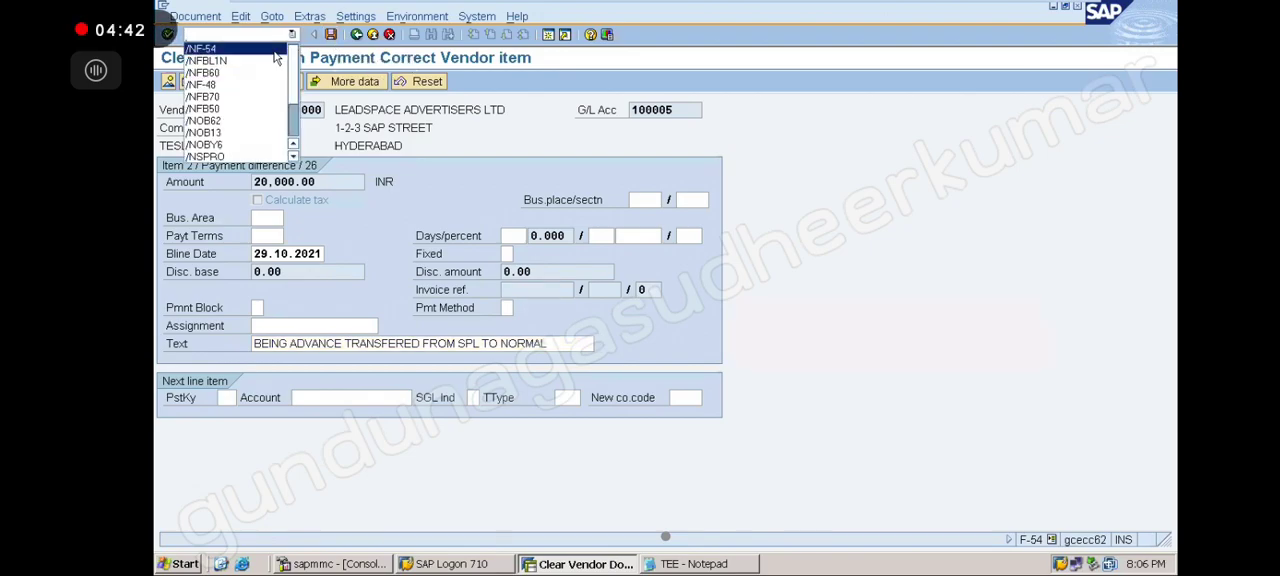
left_click(240, 49)
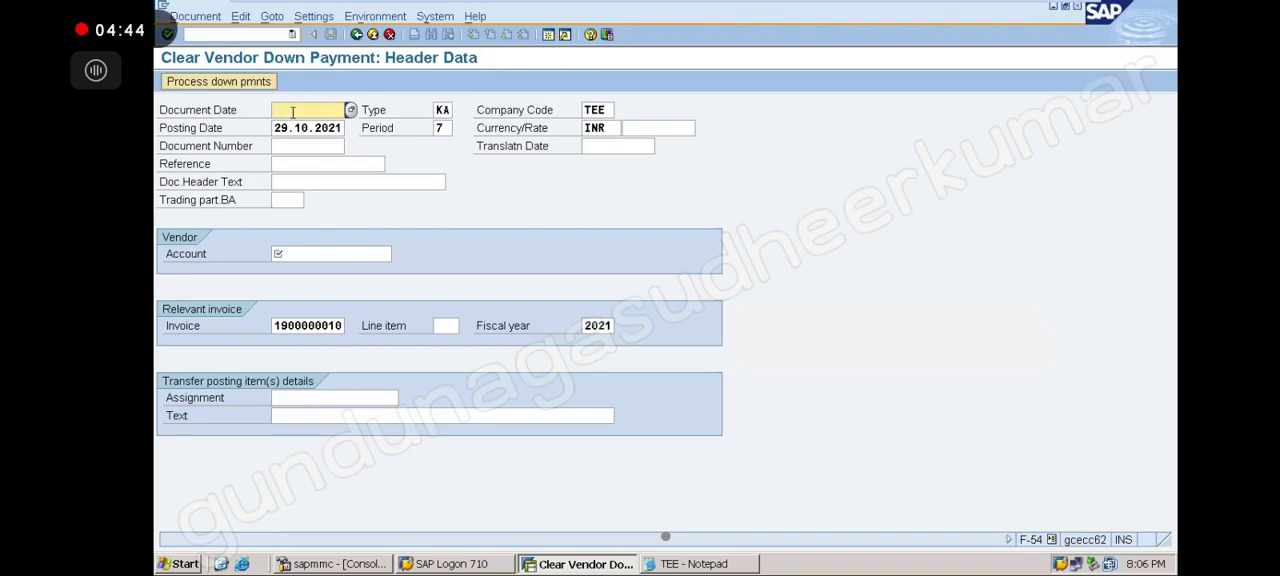
left_click(293, 112)
left_click(298, 127)
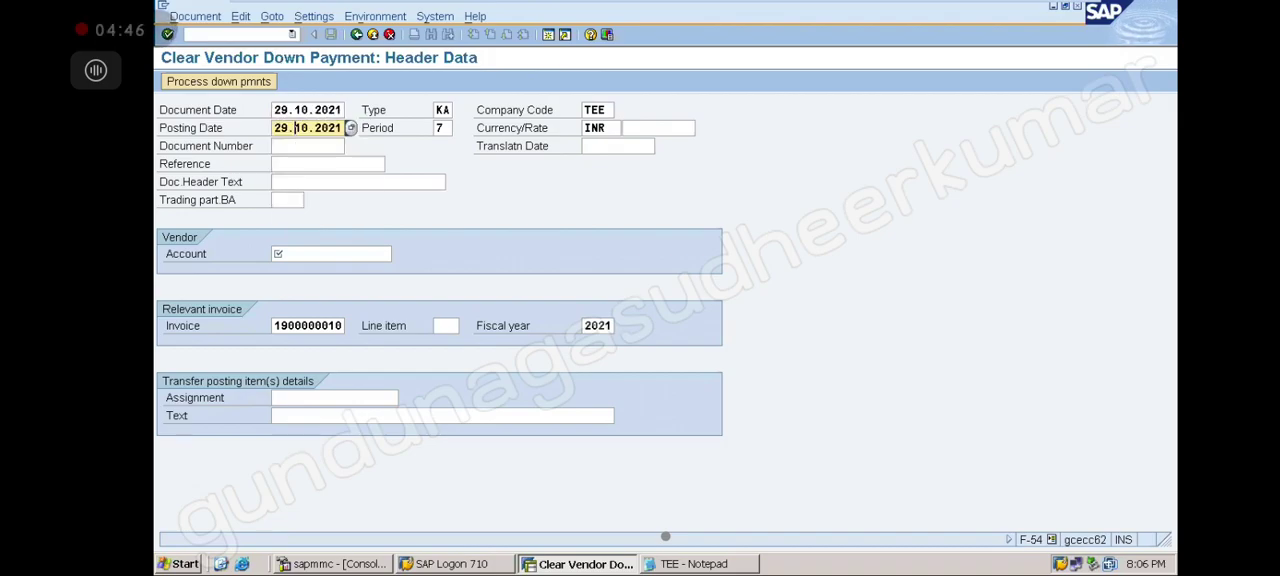
left_click(310, 252)
left_click(312, 268)
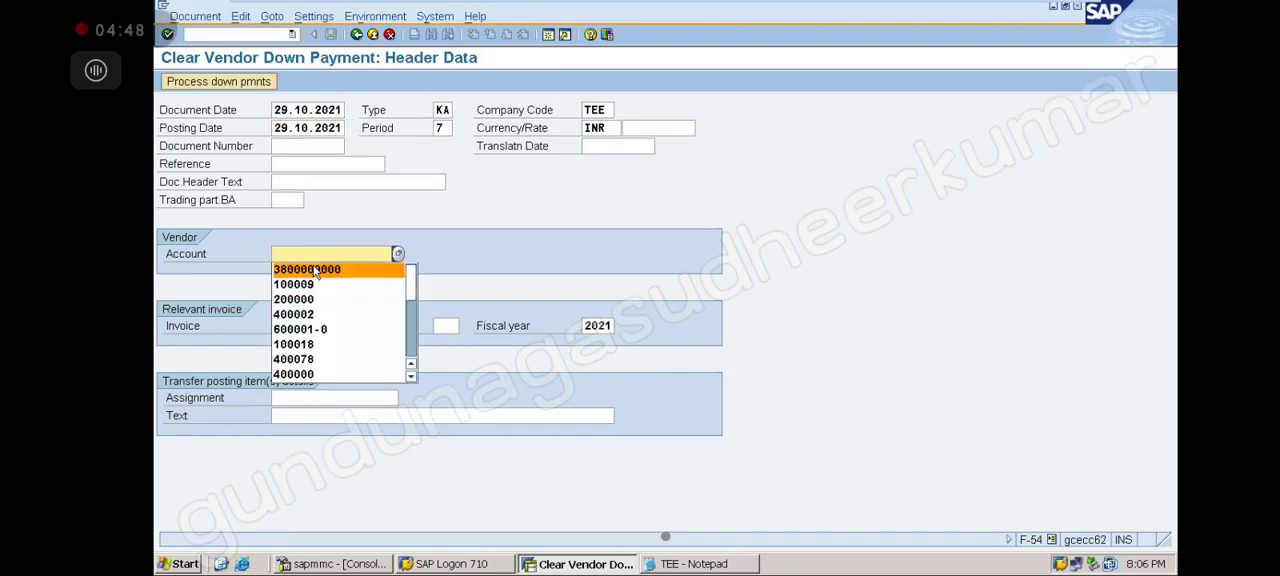
Clear the invoice and fiscal year fields and process down payments for the vendor
left_click(329, 322)
key("BackSpace")
key("BackSpace")
key("BackSpace")
key("BackSpace")
key("BackSpace")
key("BackSpace")
key("BackSpace")
key("BackSpace")
key("BackSpace")
key("BackSpace")
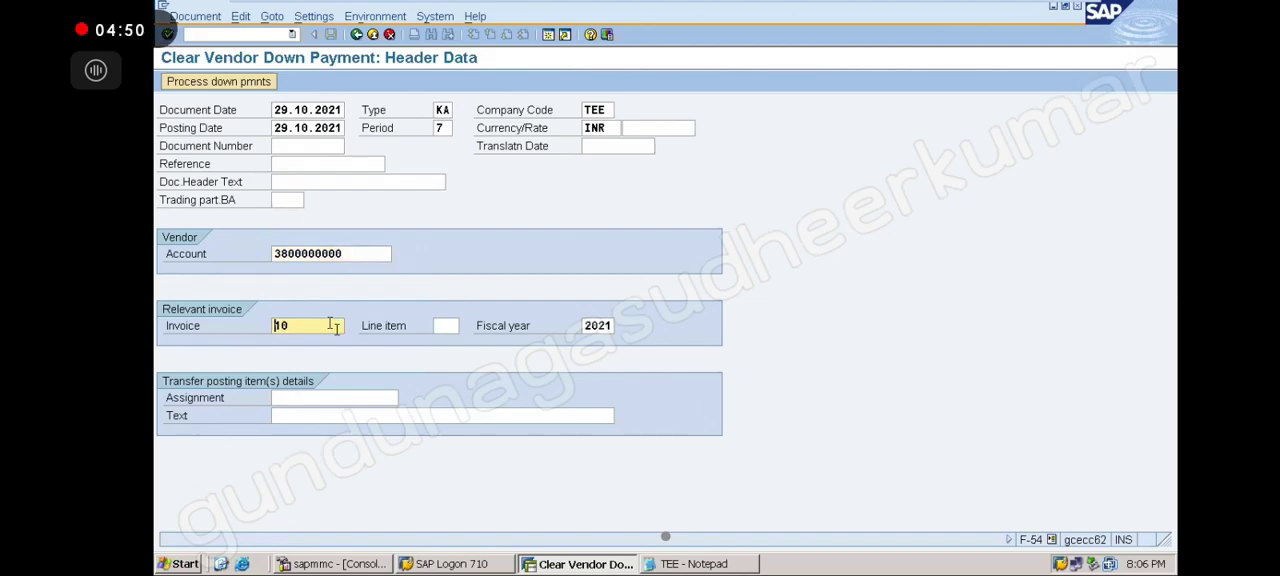
left_click(586, 326)
key("Delete")
key("Delete")
key("Delete")
key("Delete")
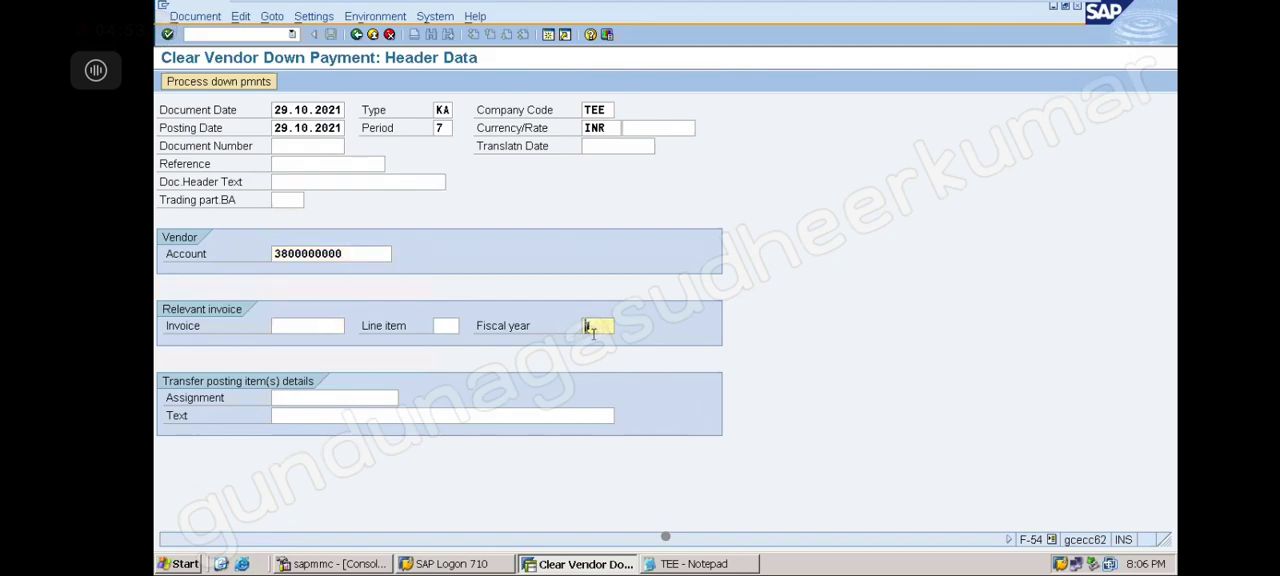
left_click(249, 81)
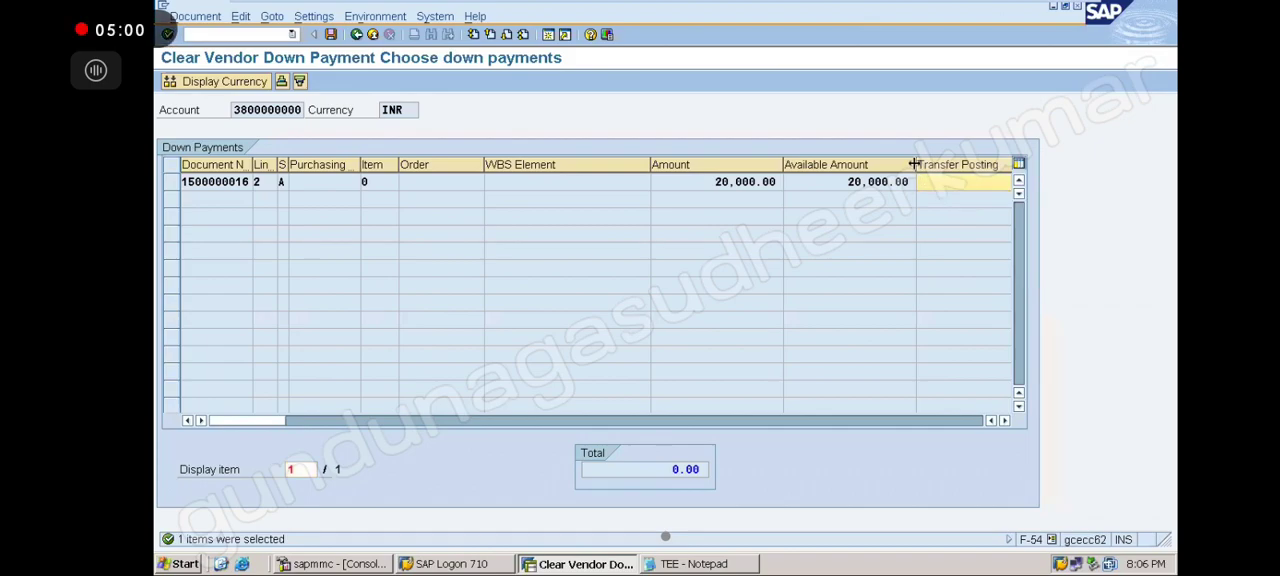
left_click_drag(866, 162, 862, 163)
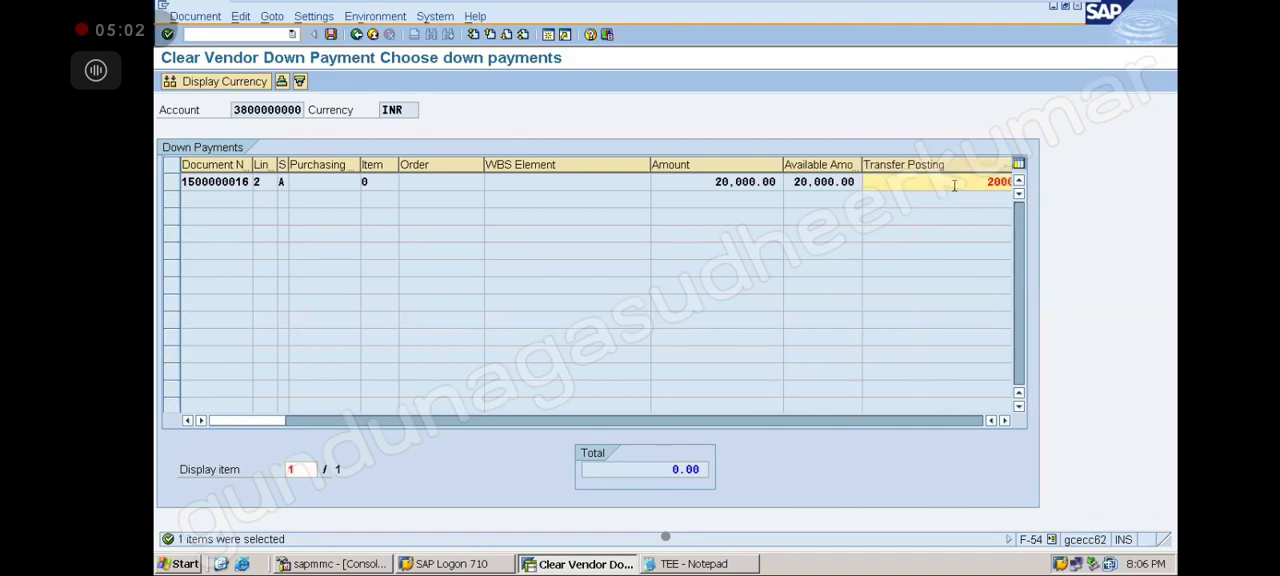
left_click(1005, 421)
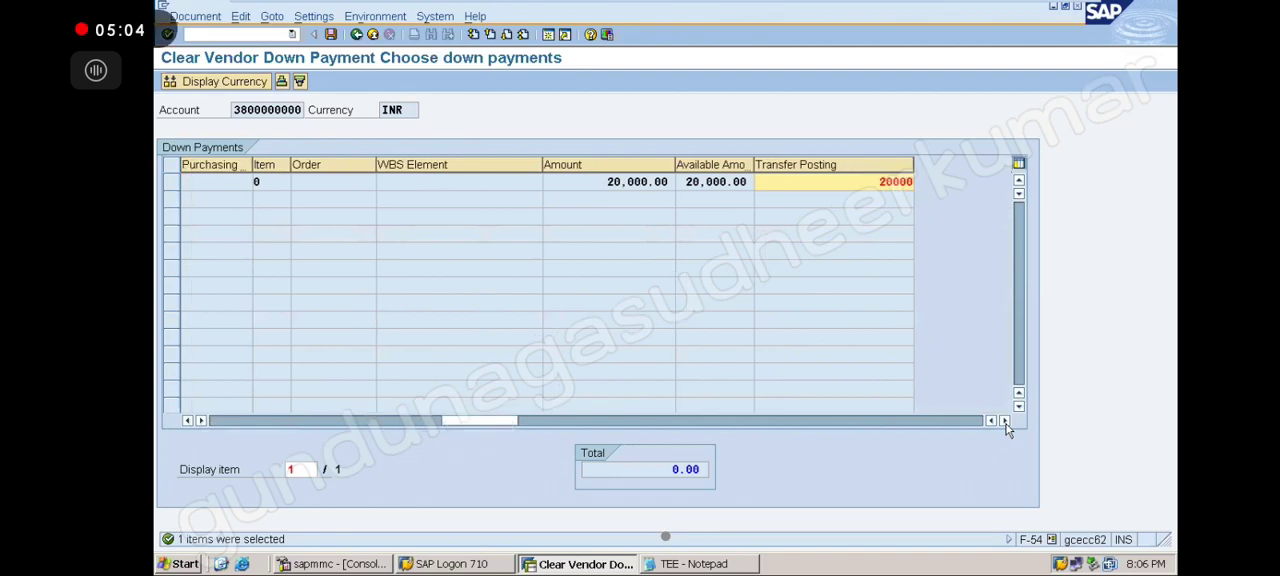
Open the document overview, set vendor line item 002 text to BEING ADVANCE TRANSFERED FROM SPL TO NORMAL, and post
left_click(331, 35)
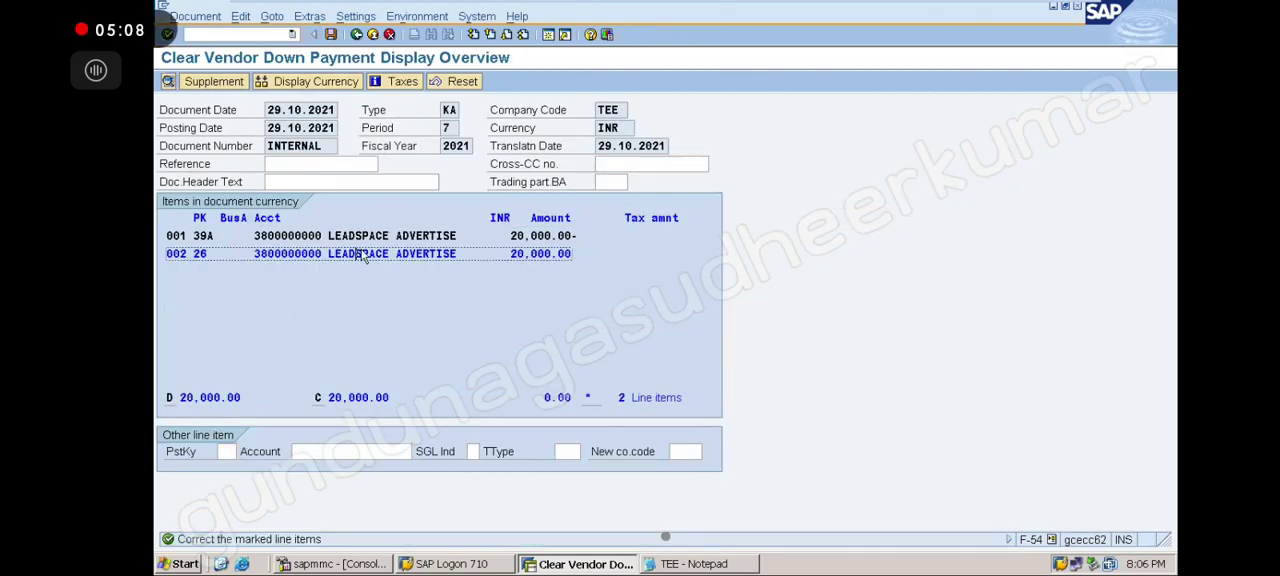
double_click(363, 256)
left_click(334, 341)
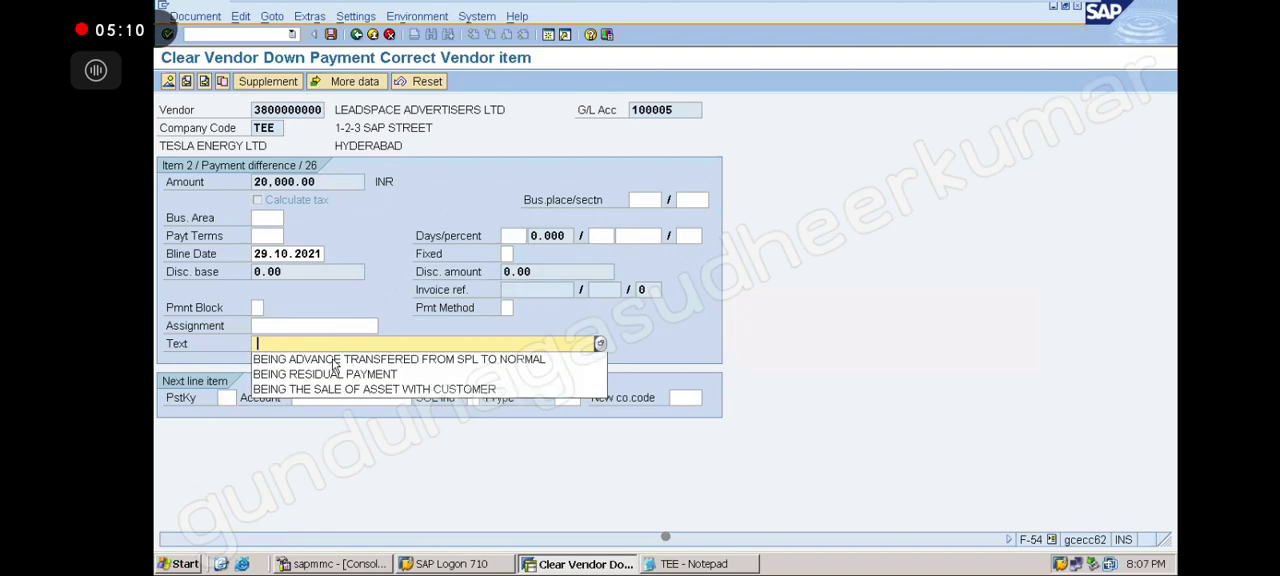
left_click(333, 360)
left_click(331, 35)
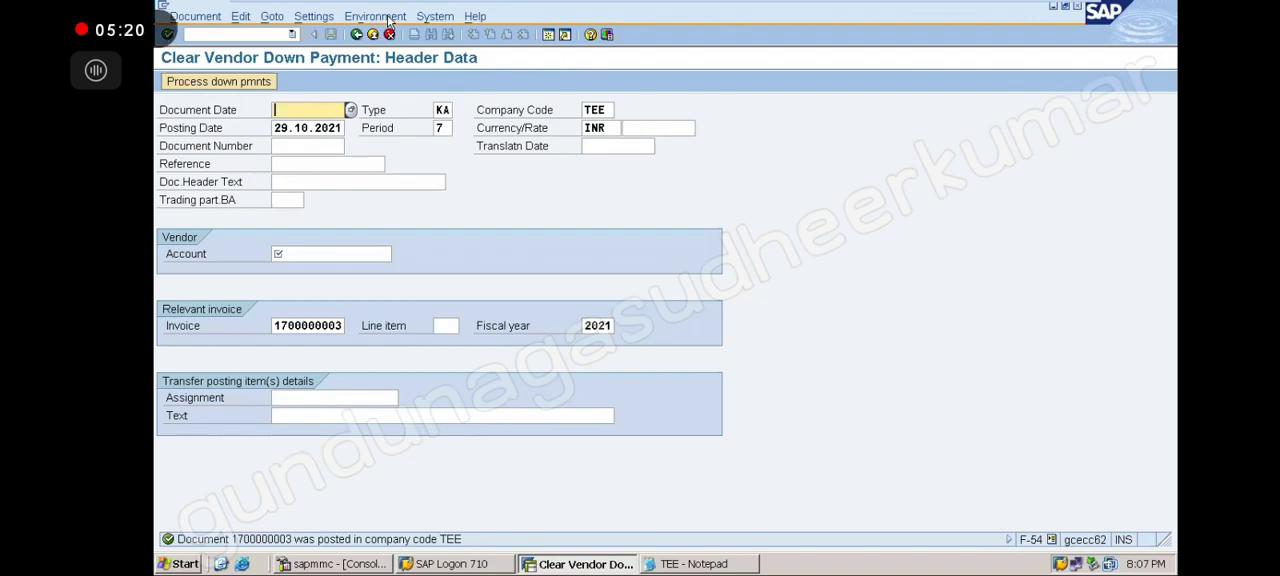
left_click(292, 35)
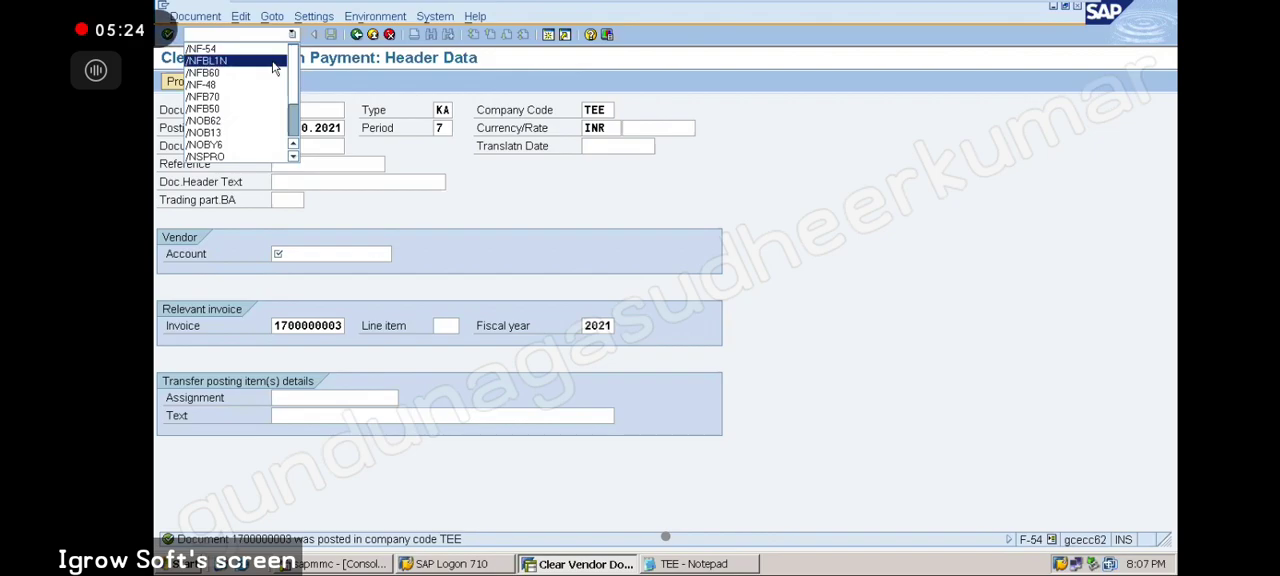
left_click(273, 62)
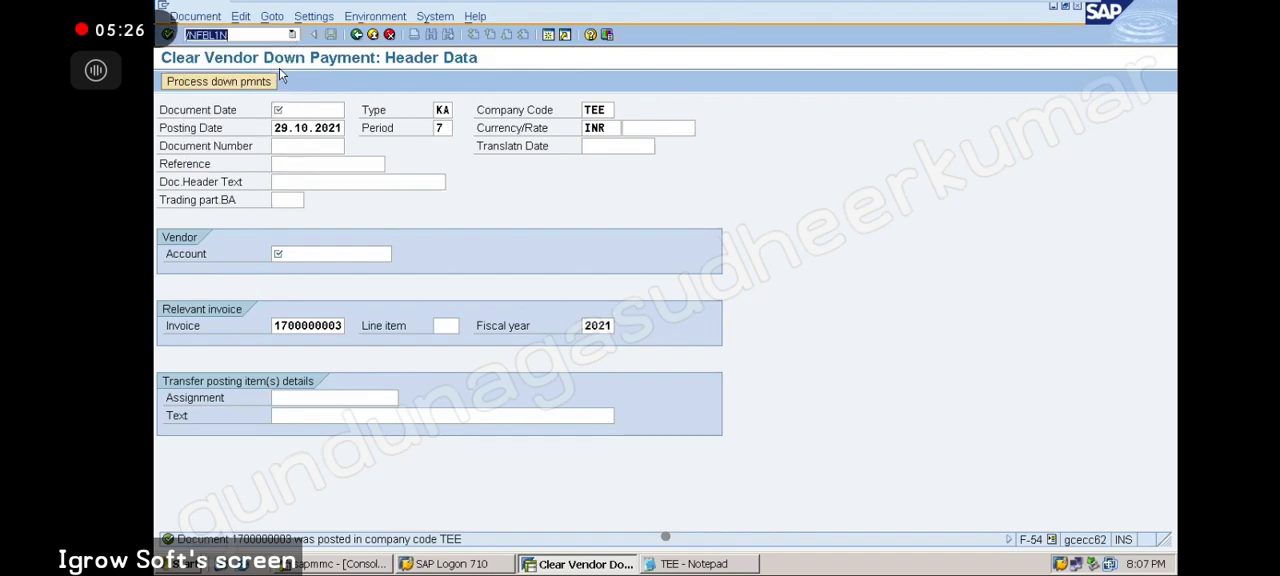
key("Return")
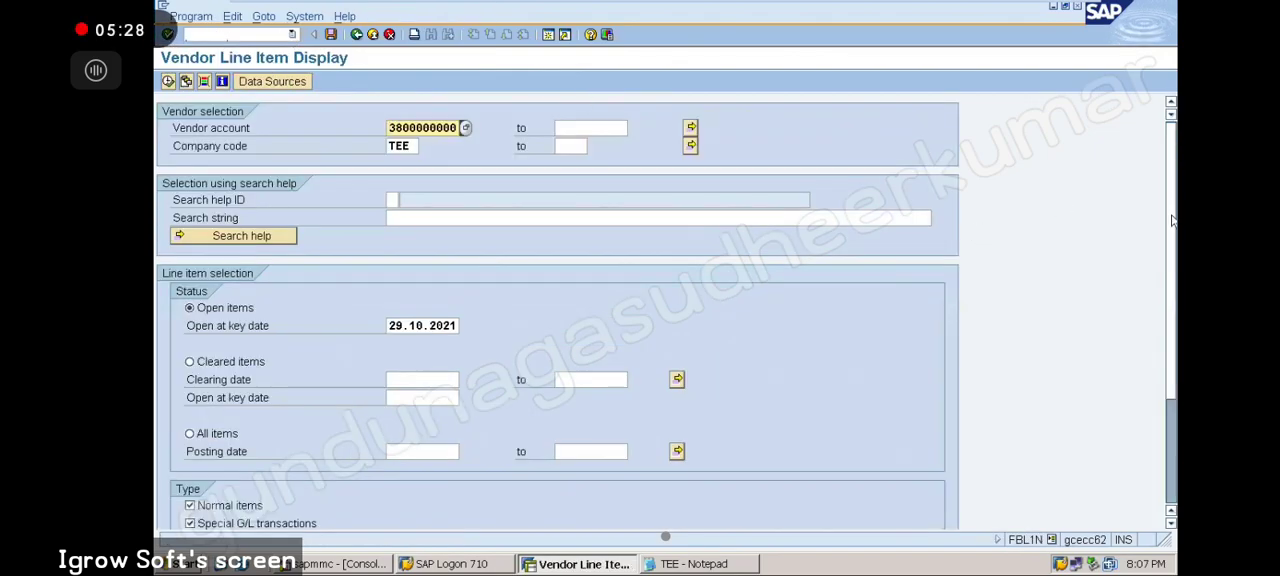
scroll(1172, 280, "down", 2)
scroll(1152, 264, "down", 1)
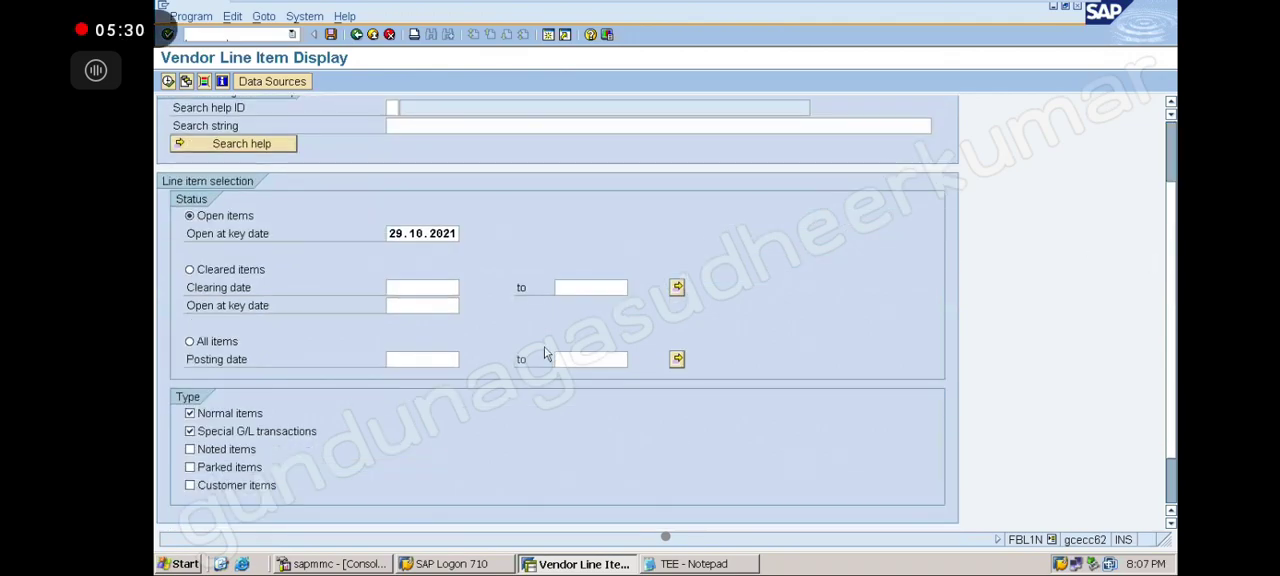
left_click(192, 419)
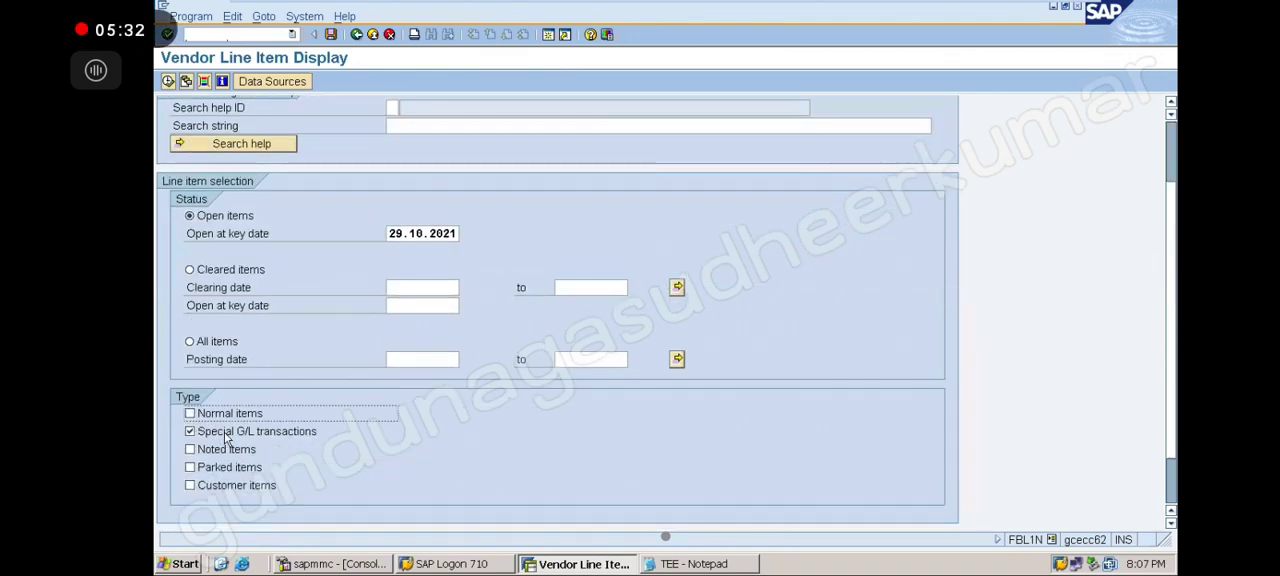
left_click(168, 82)
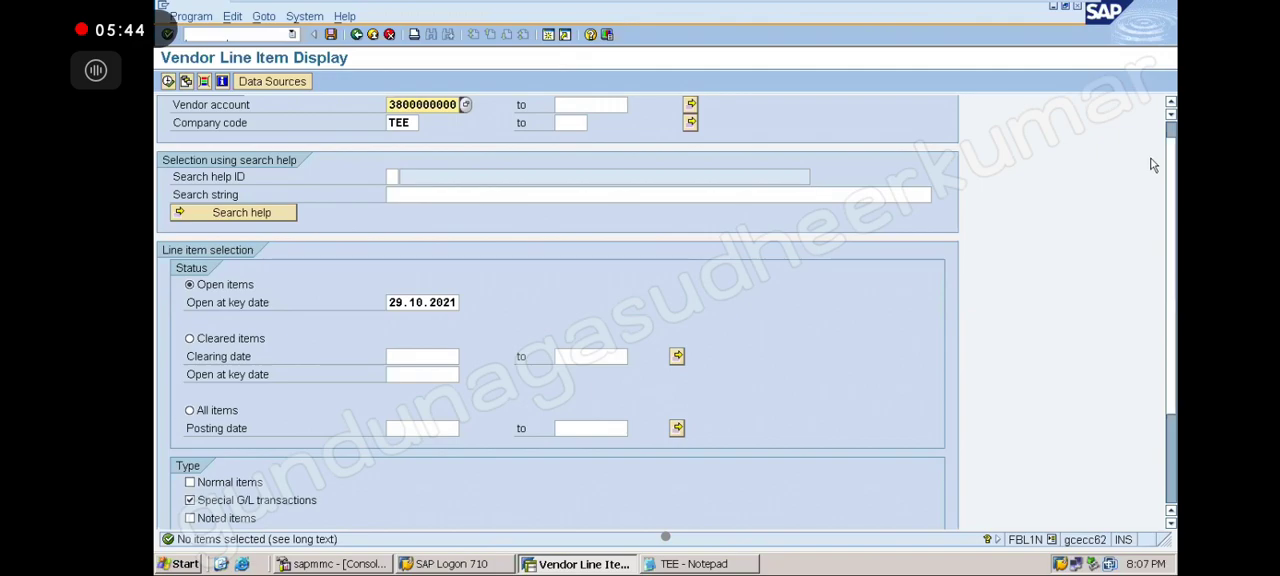
Review the partial down payment transaction notes in Notepad
left_click(735, 565)
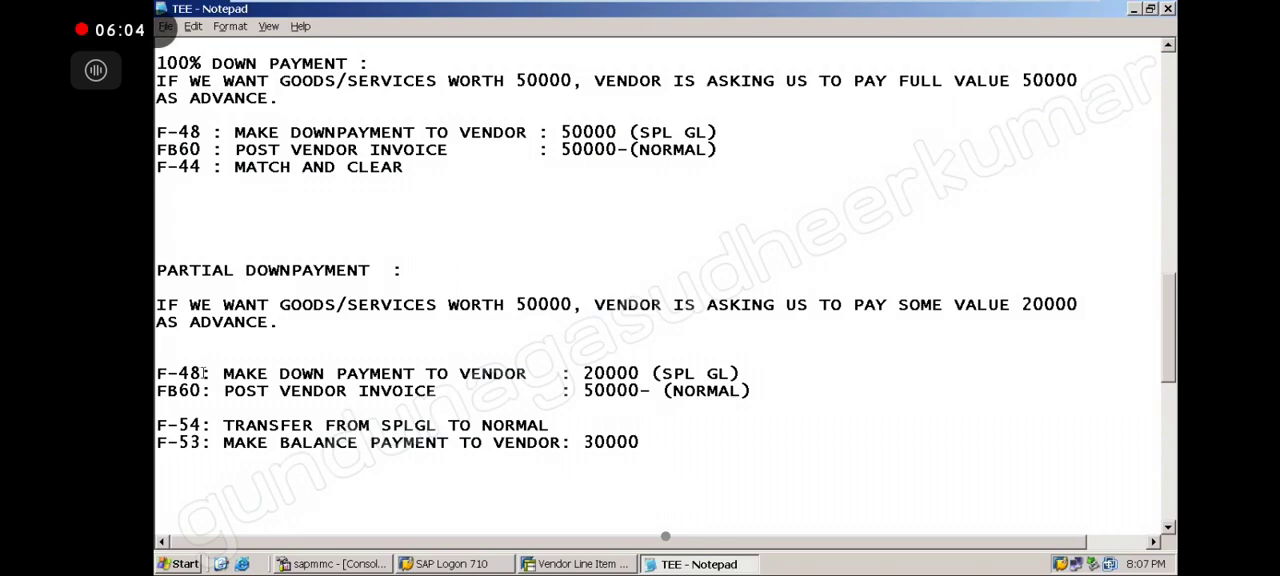
left_click_drag(202, 373, 156, 373)
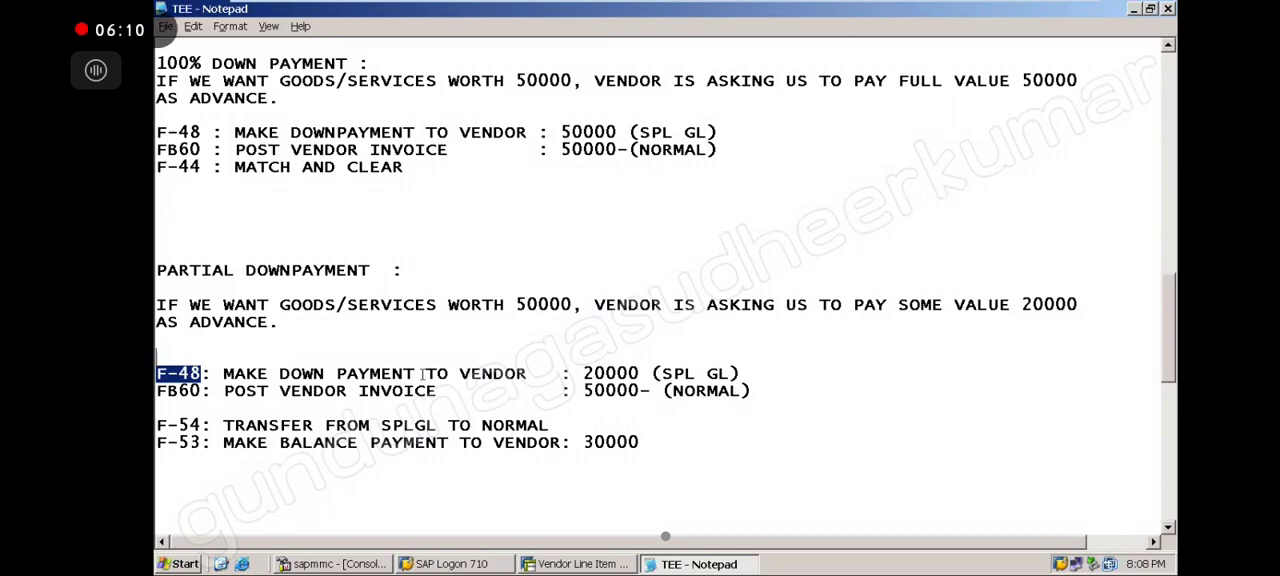
left_click_drag(538, 373, 156, 373)
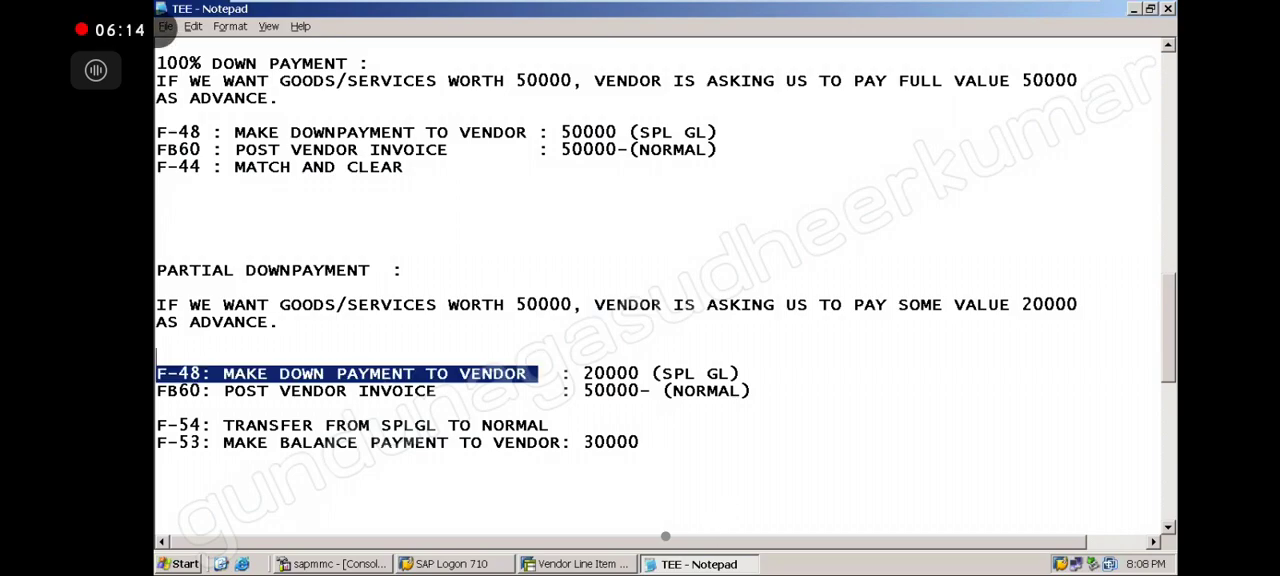
left_click(590, 564)
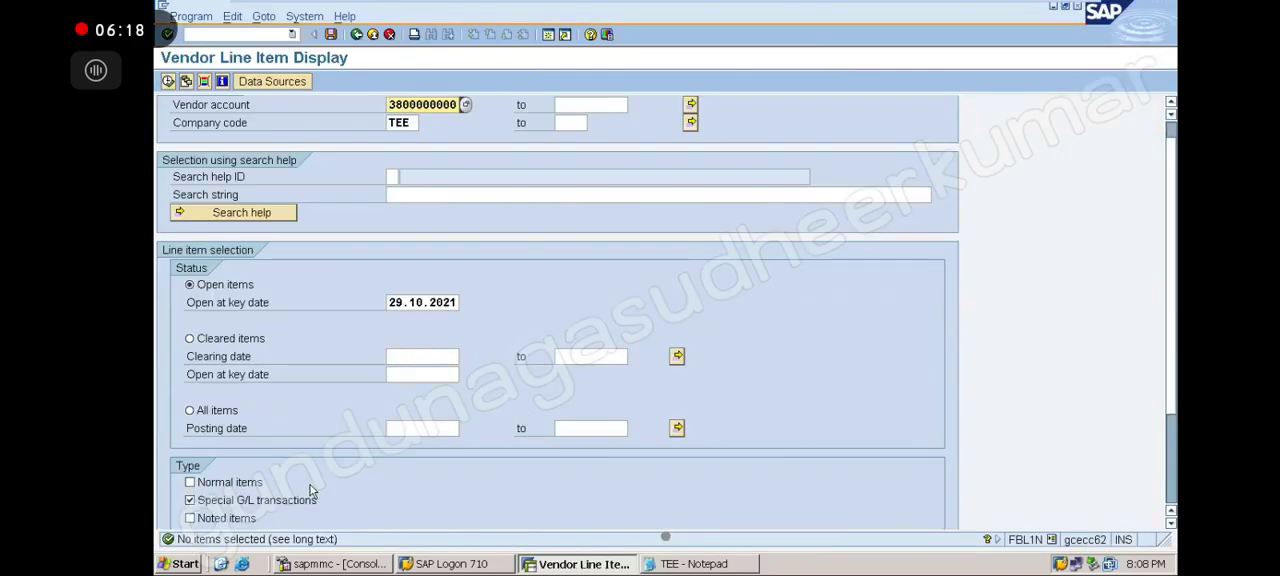
Rerun the vendor line item report with only normal items selected
left_click(340, 480)
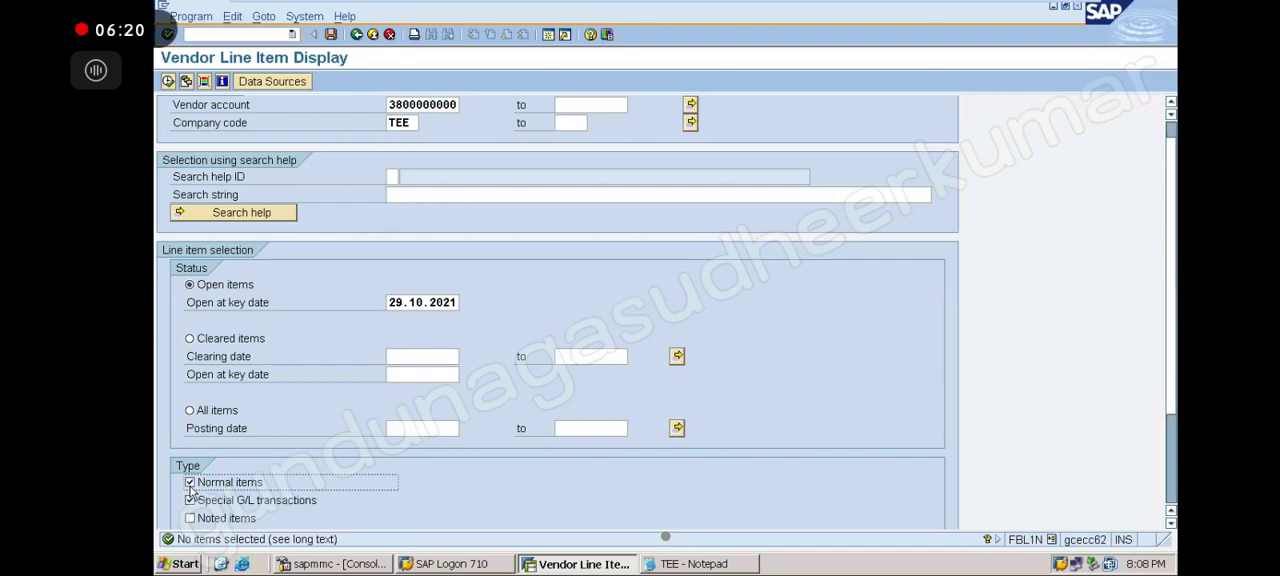
left_click(168, 81)
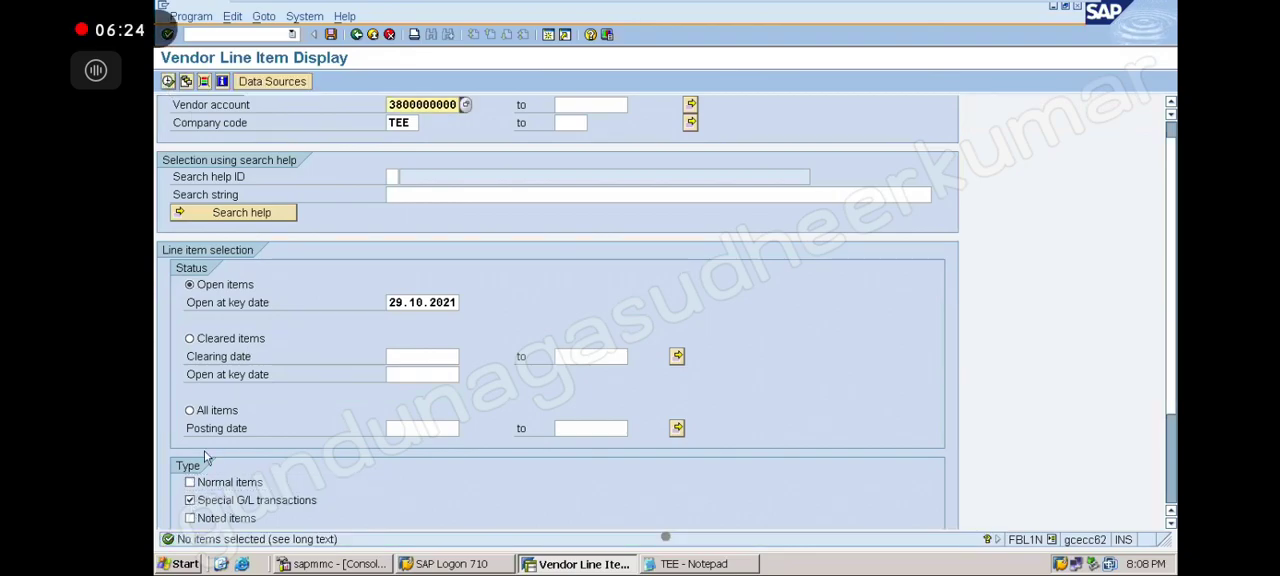
left_click(190, 501)
left_click(191, 484)
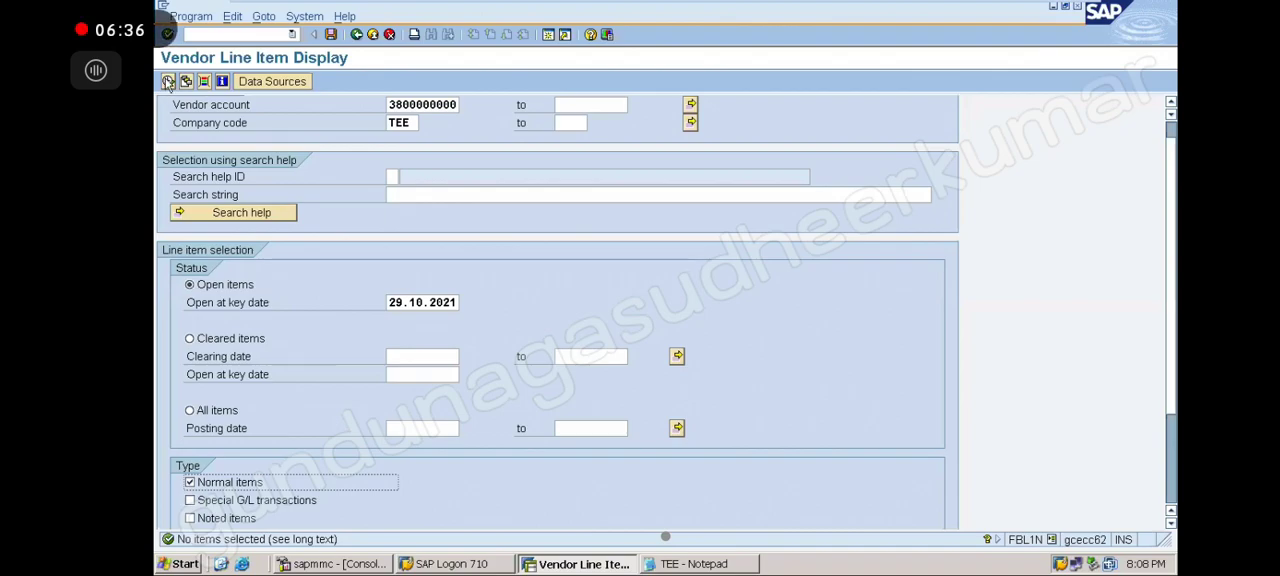
left_click(168, 81)
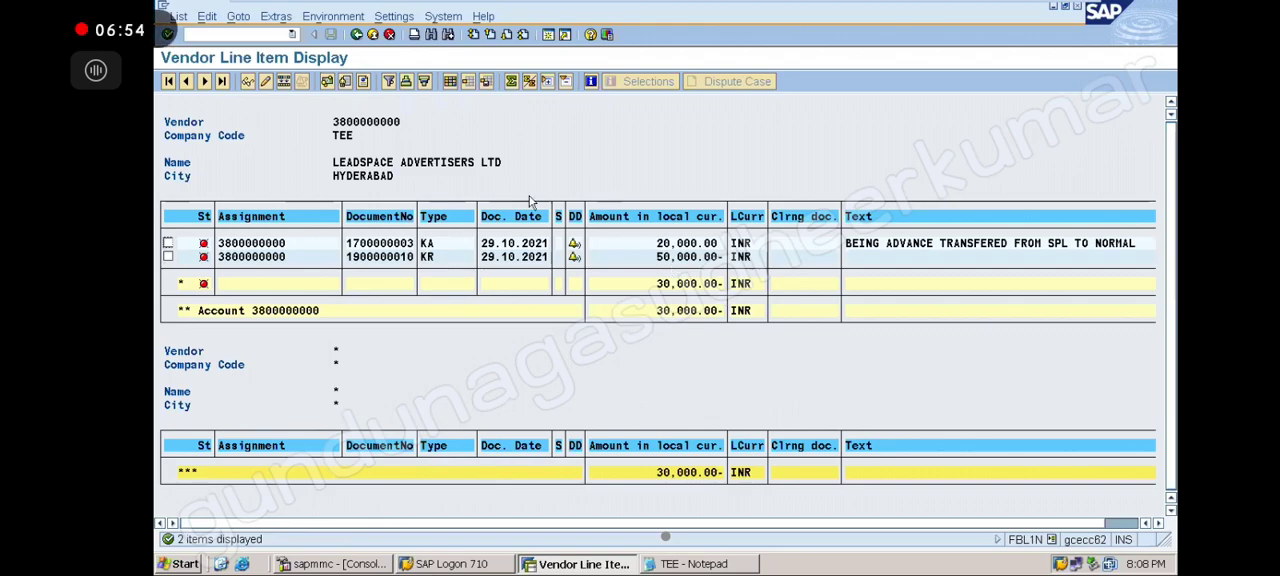
Return to the selection screen and run the report for special G/L transactions only
left_click(356, 35)
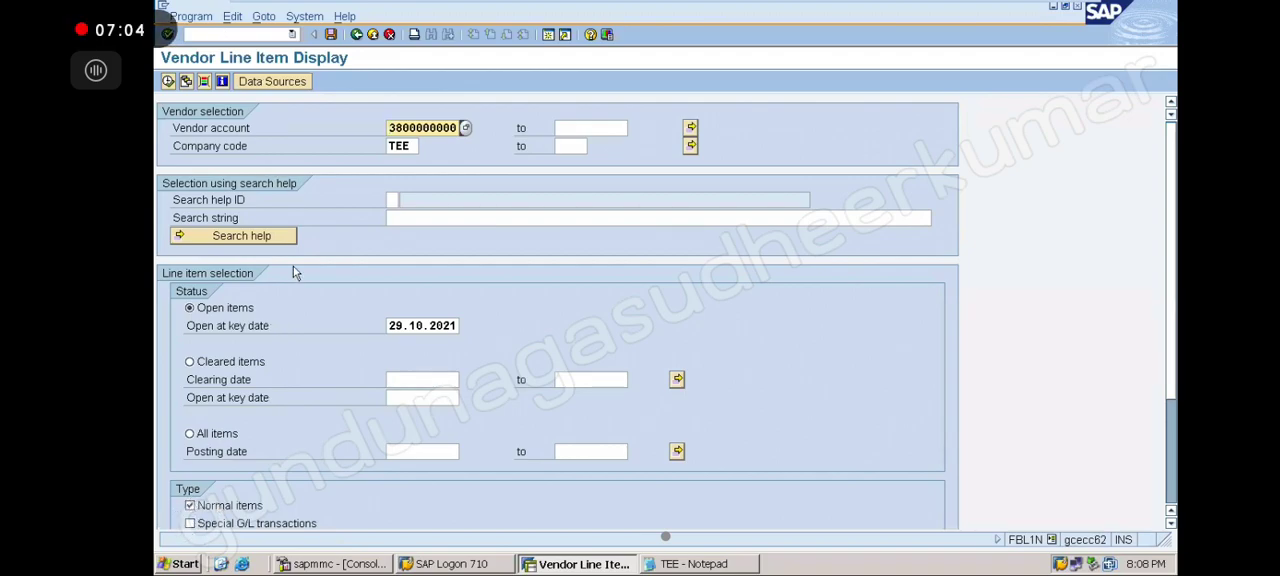
left_click(190, 506)
left_click(189, 524)
left_click(168, 81)
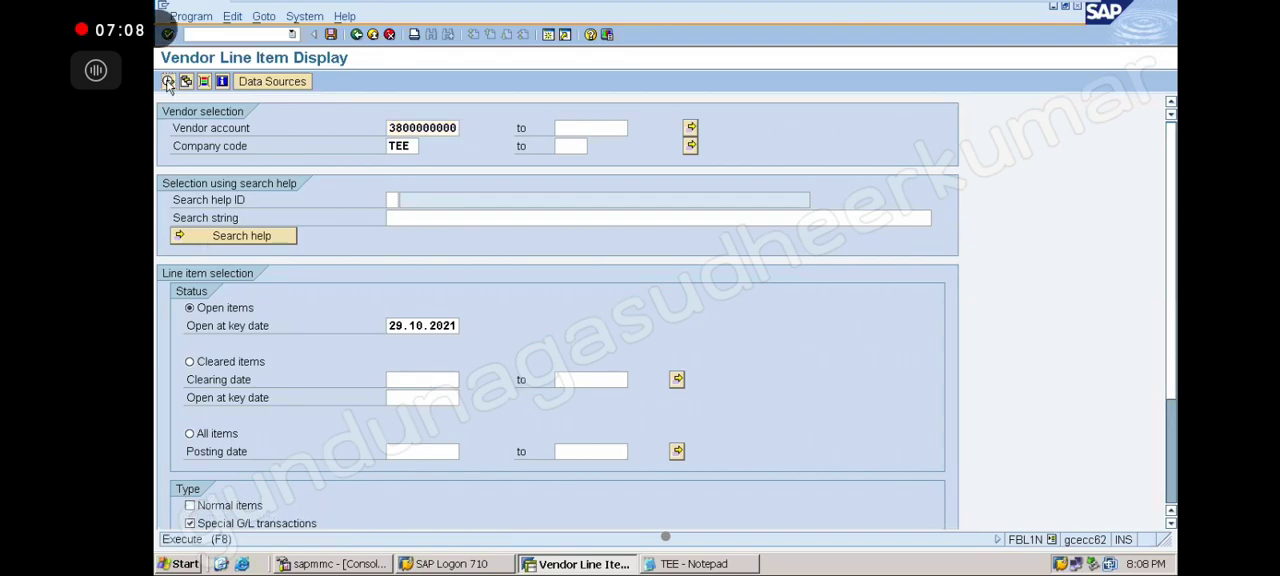
Switch the selection back to normal items only and execute the report again
left_click(189, 524)
left_click(190, 506)
left_click(168, 81)
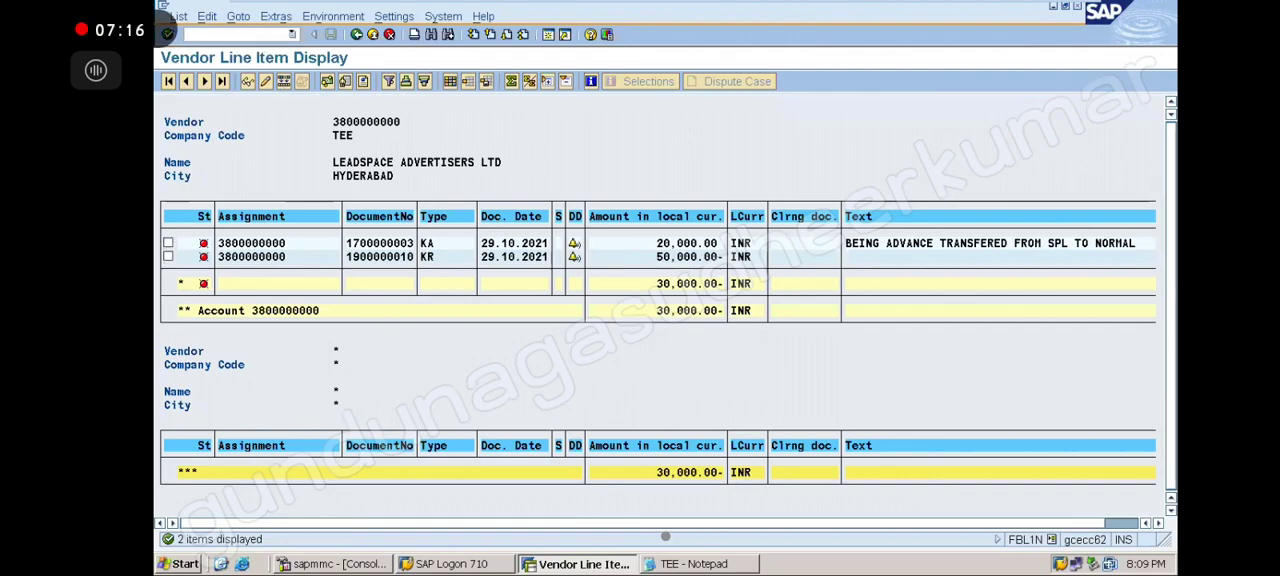
Scroll through the partial down payment notes in Notepad to check the next transaction
left_click(748, 565)
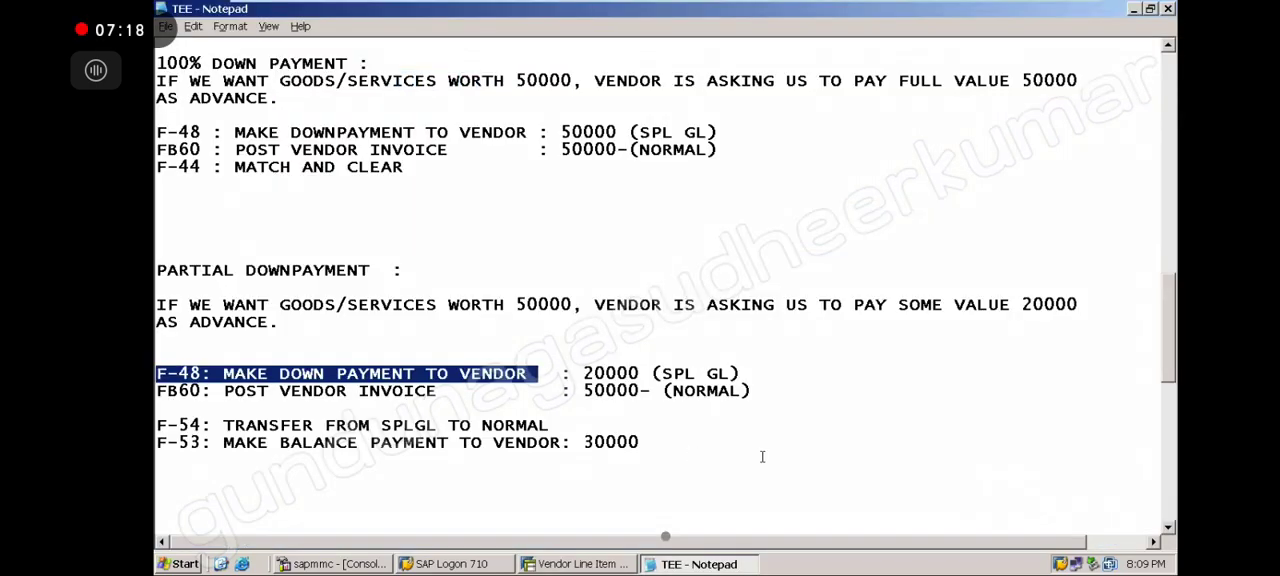
left_click(763, 458)
left_click_drag(1171, 365, 1172, 397)
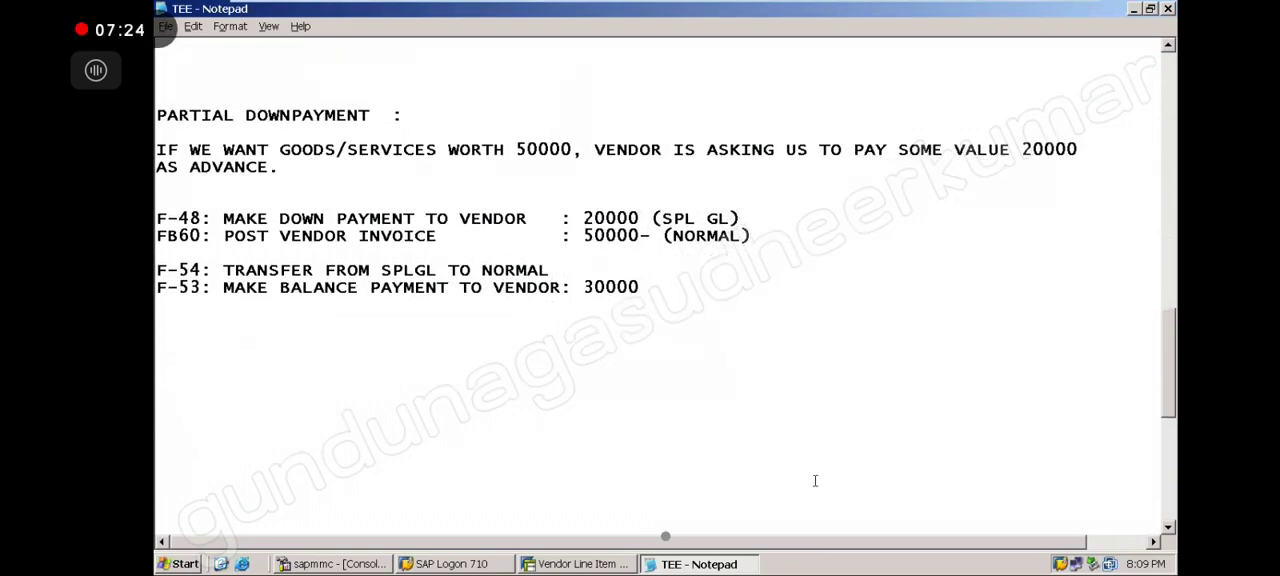
left_click(592, 564)
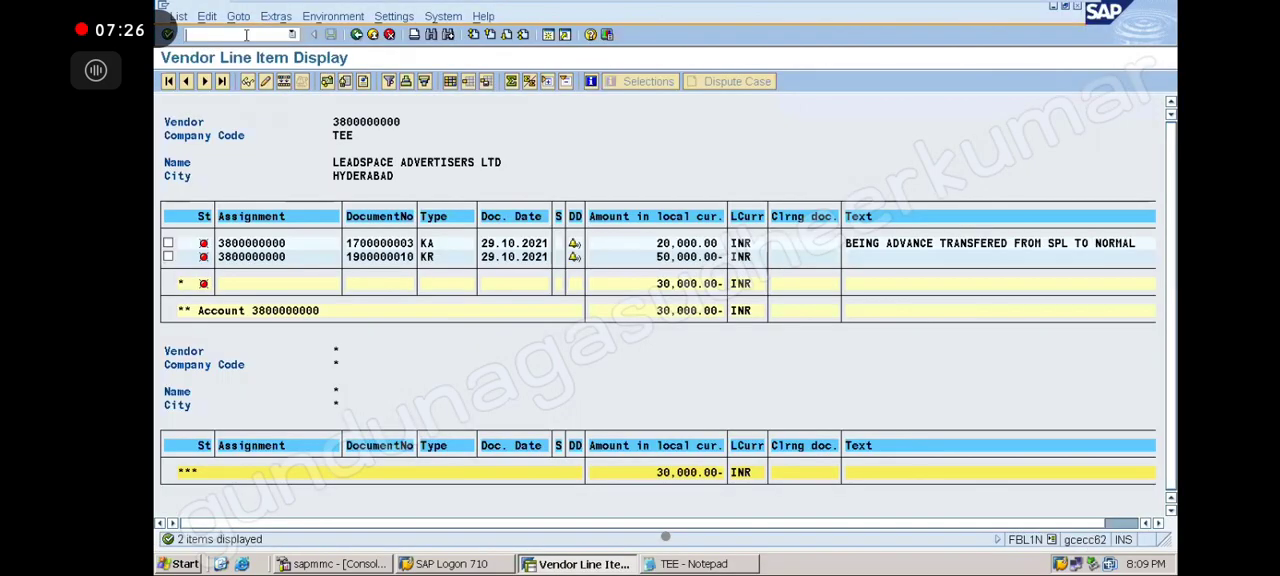
Start transaction F-53 and set the document date to 29.10.2021 from history
type("/NF-53")
key("Return")
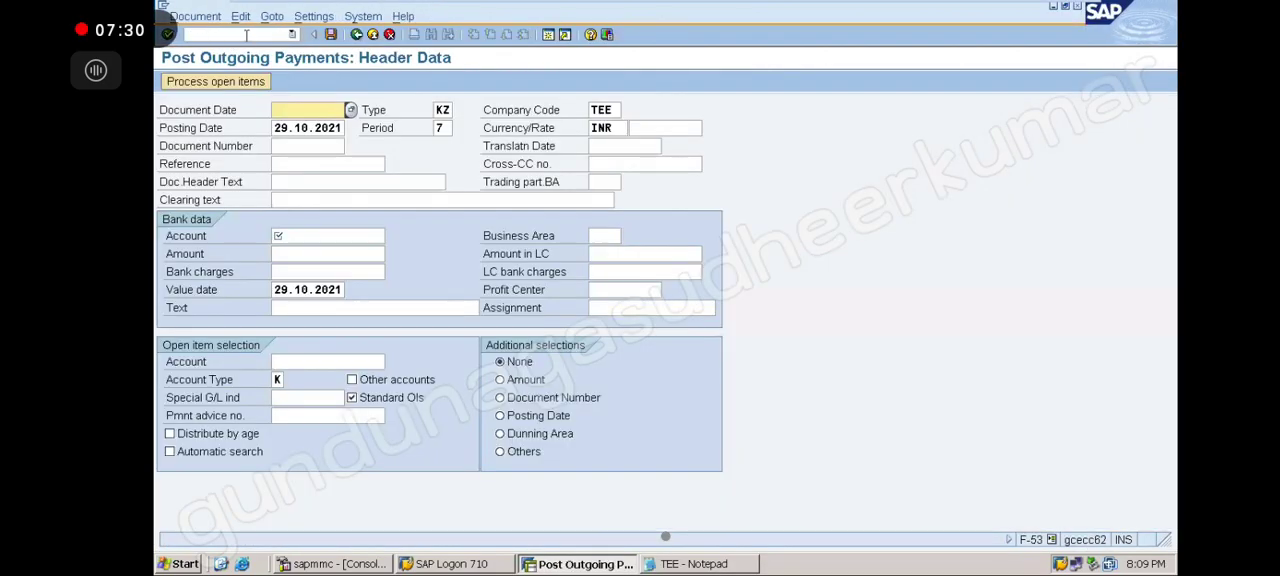
left_click(305, 107)
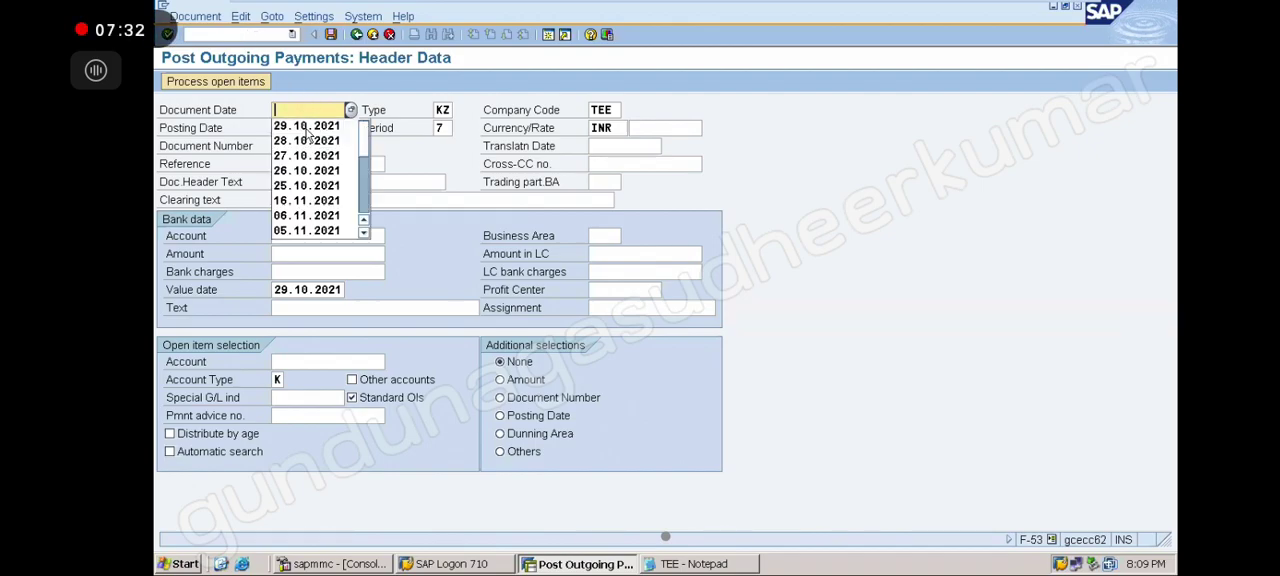
left_click(308, 128)
Enter bank account 200000 and a payment amount of 30000
left_click(308, 234)
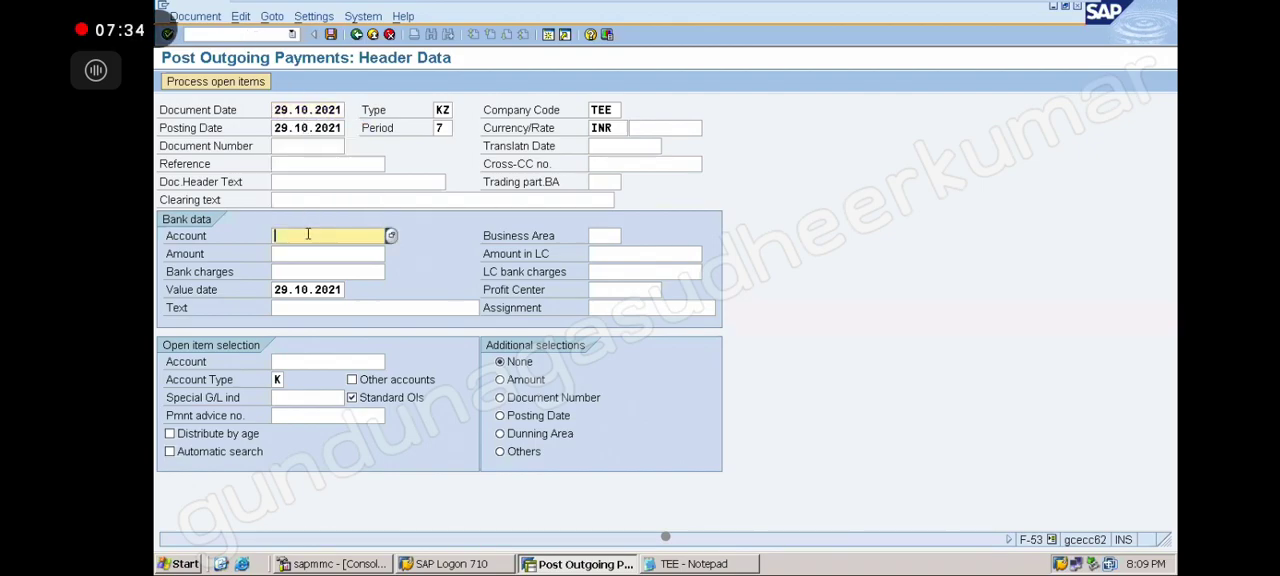
left_click(319, 252)
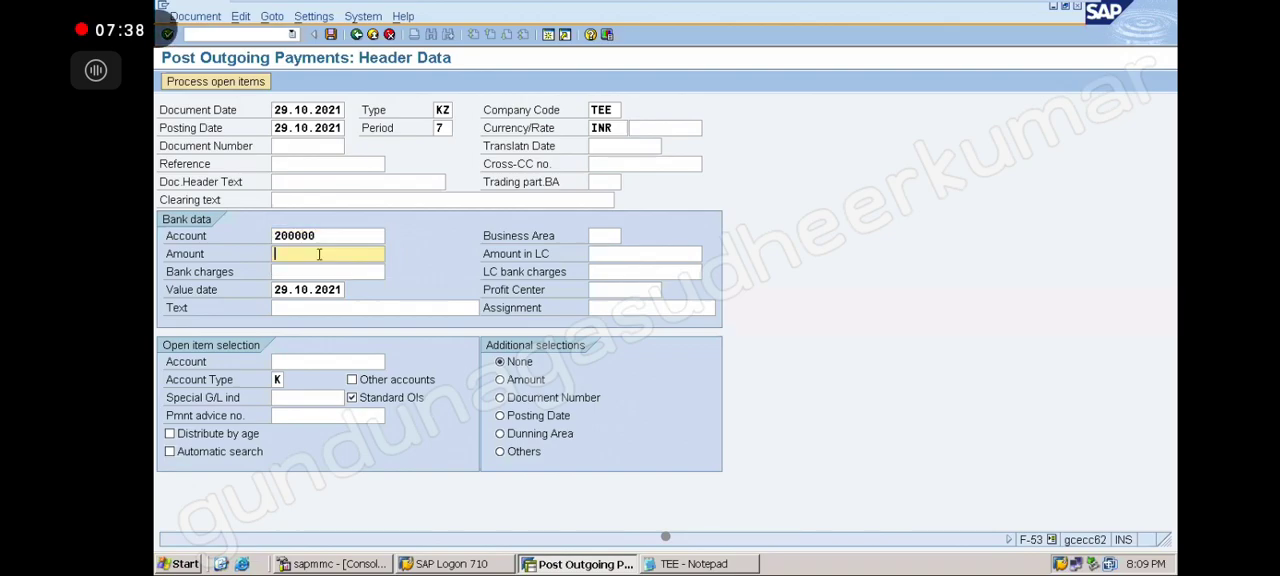
type("3000")
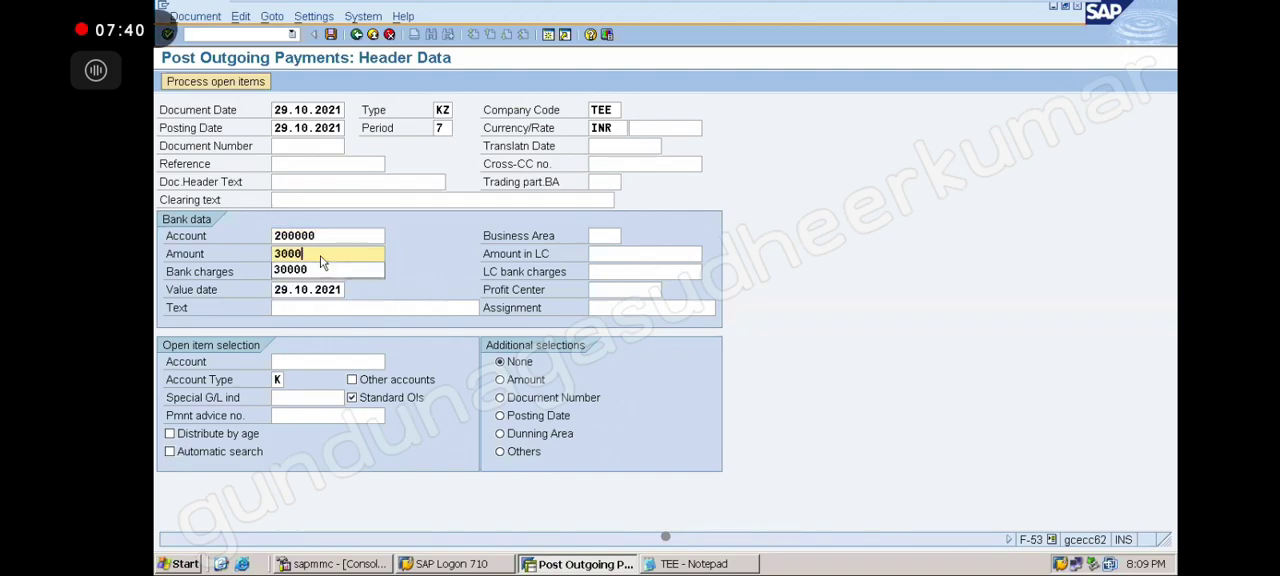
left_click(321, 265)
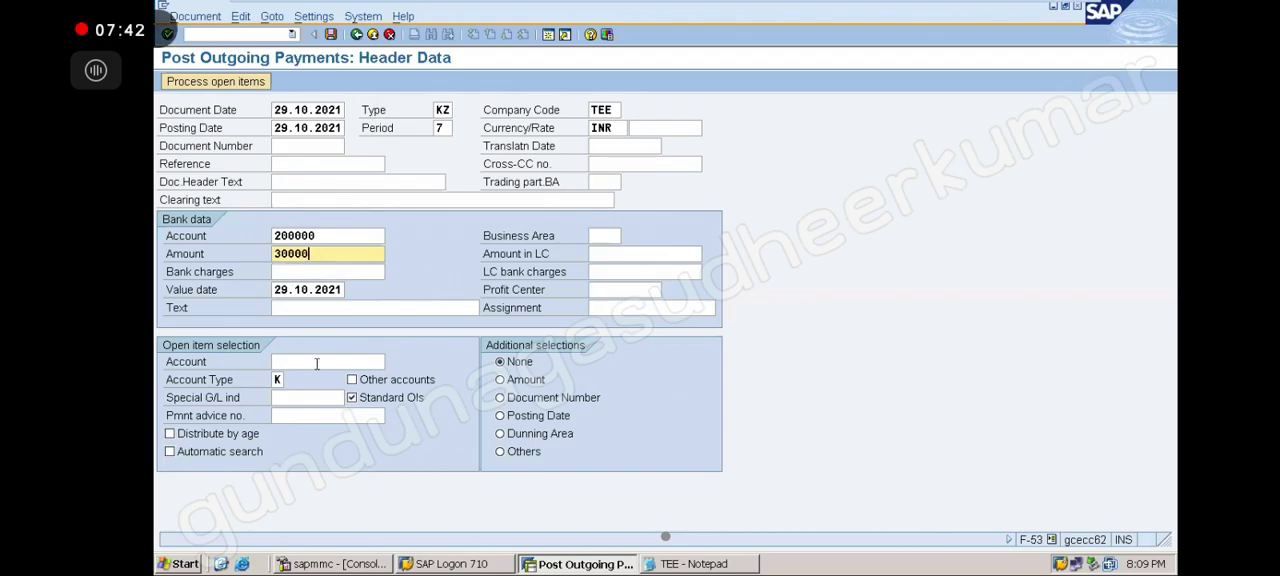
left_click(317, 364)
left_click(322, 379)
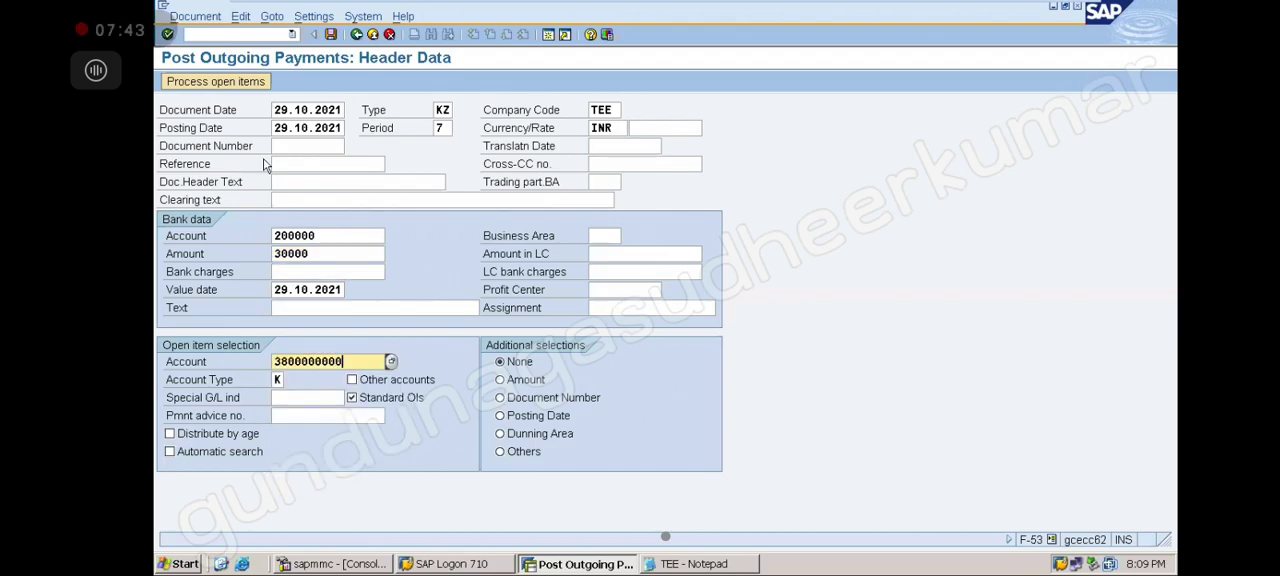
left_click(241, 83)
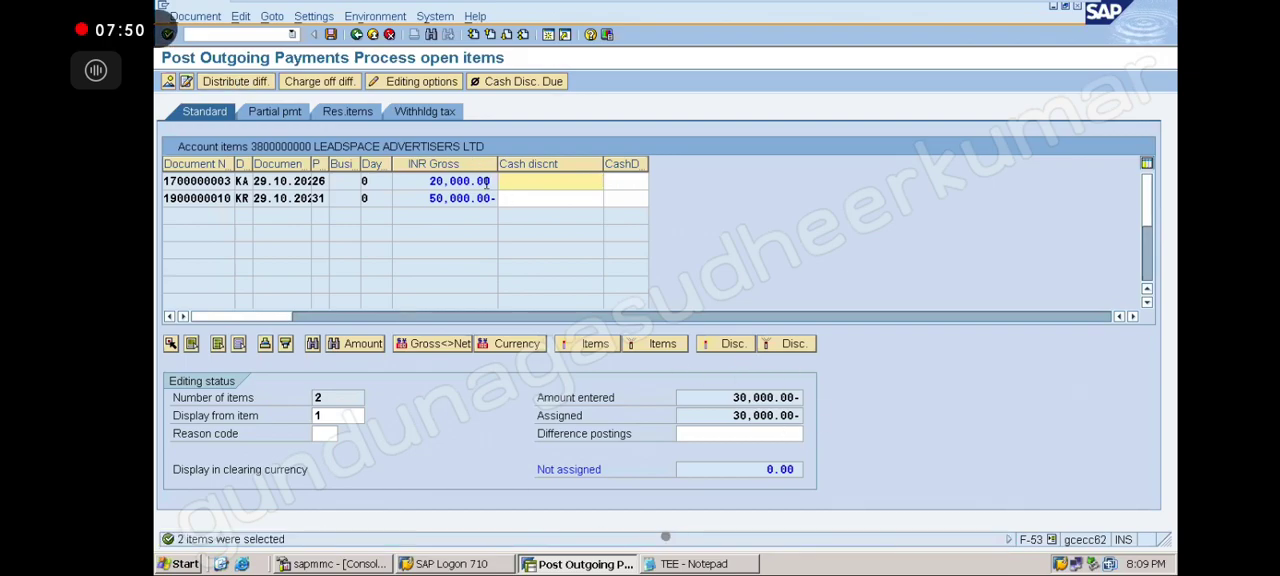
left_click(330, 35)
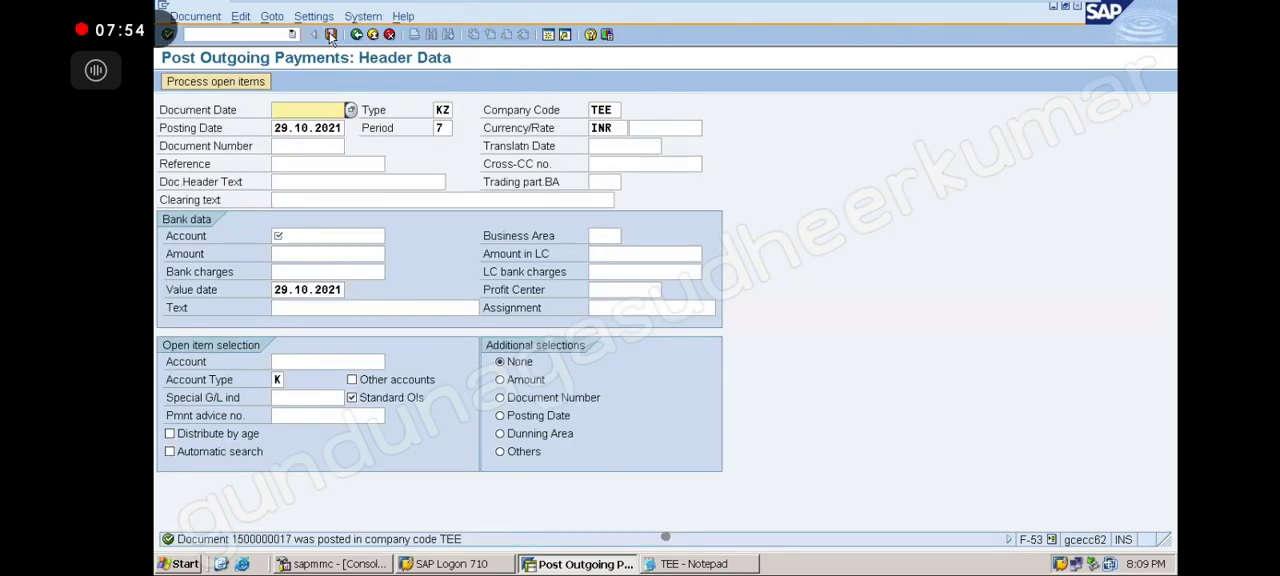
left_click(292, 35)
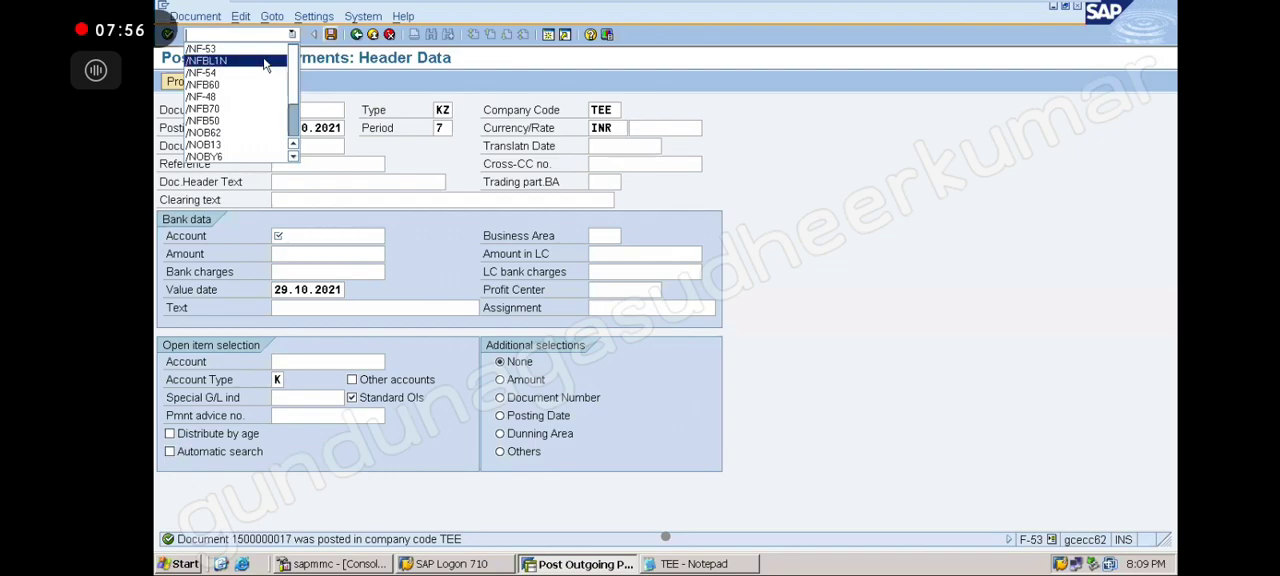
left_click(265, 62)
key("Return")
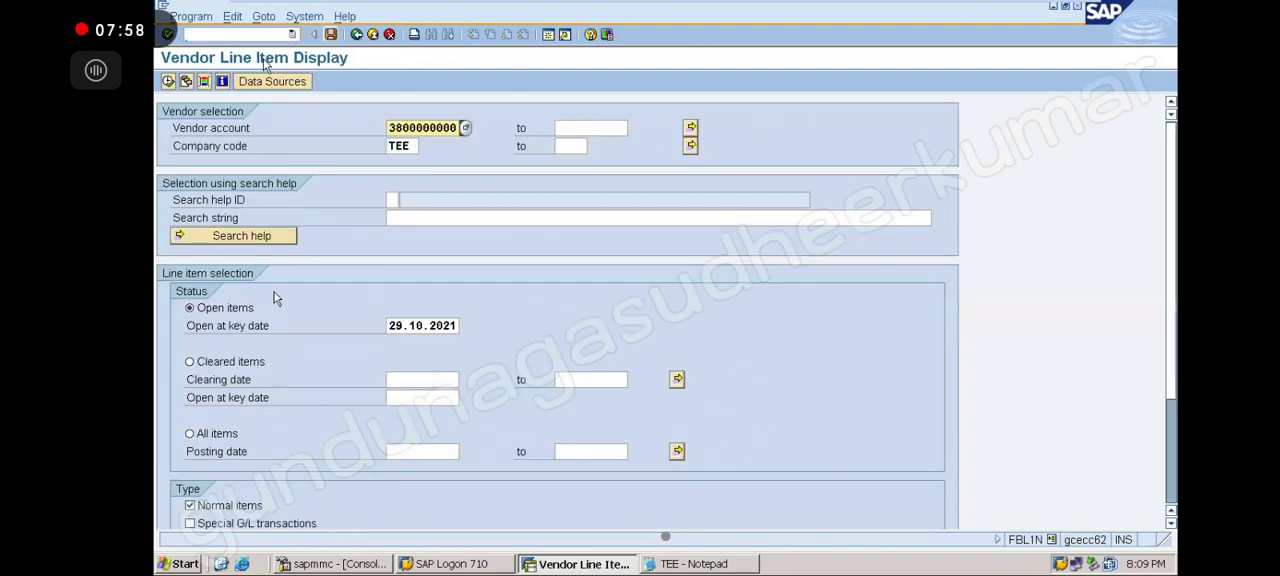
left_click(191, 523)
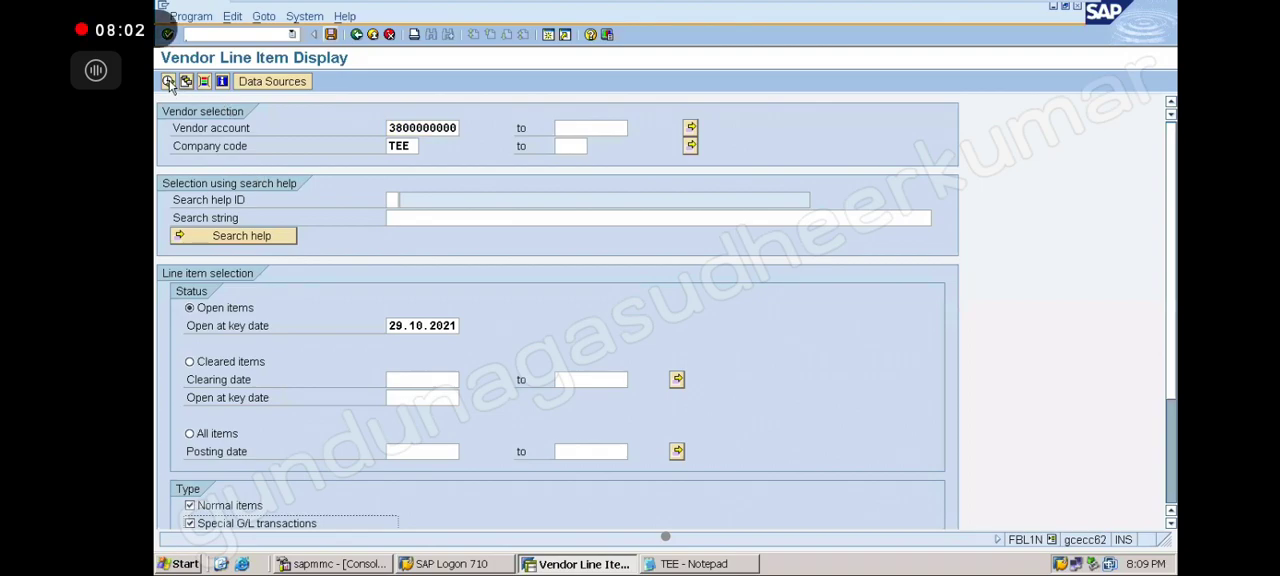
left_click(169, 82)
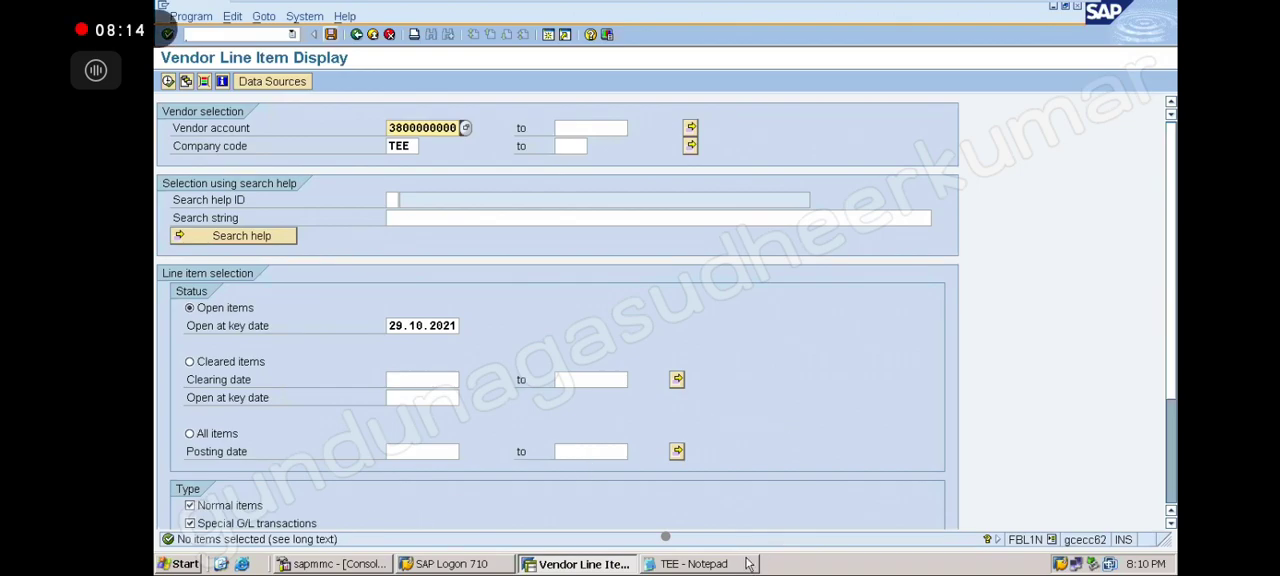
left_click(694, 564)
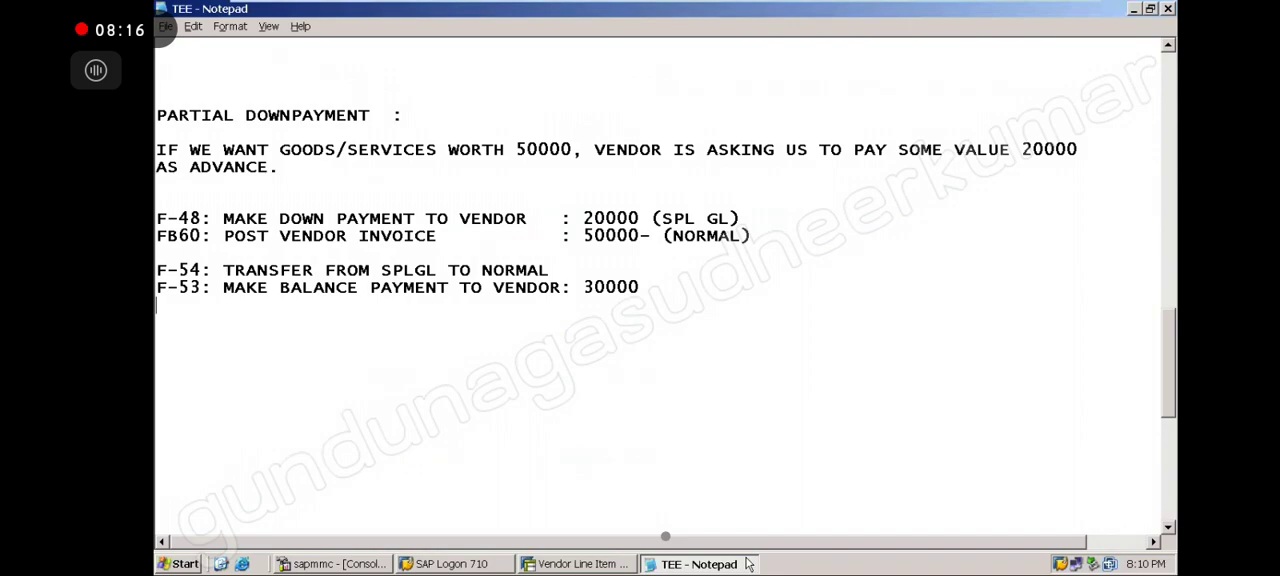
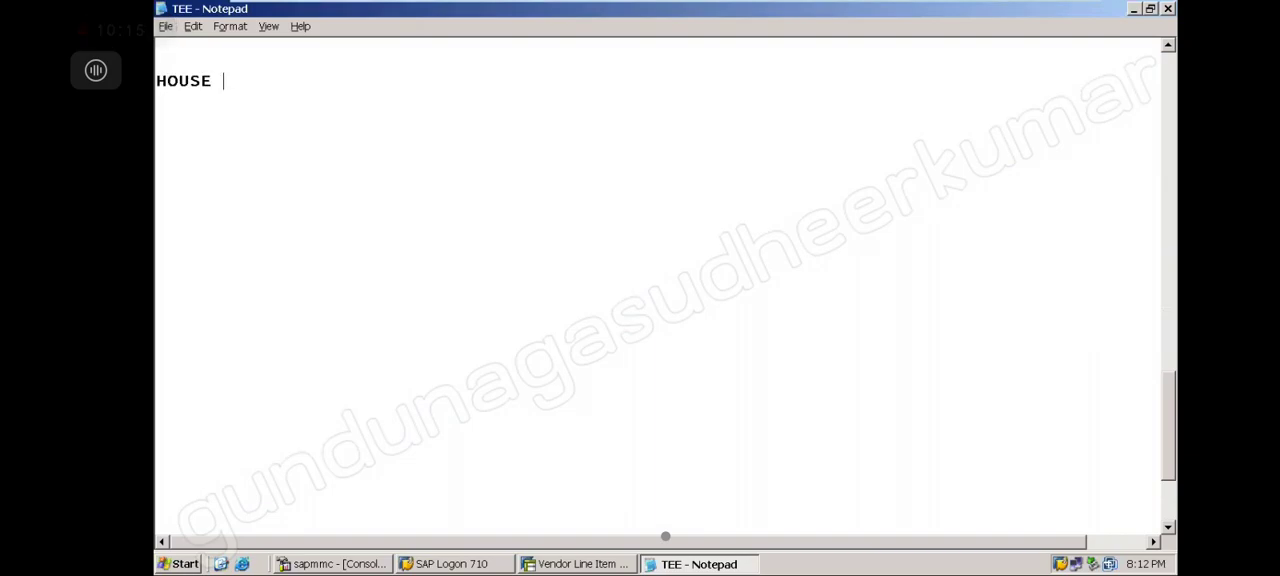
Complete the Notepad heading as 'HOUSE BANKS :' and add blank lines below it
type("BANKSA")
key("BackSpace")
type(":")
key("Return")
key("Return")
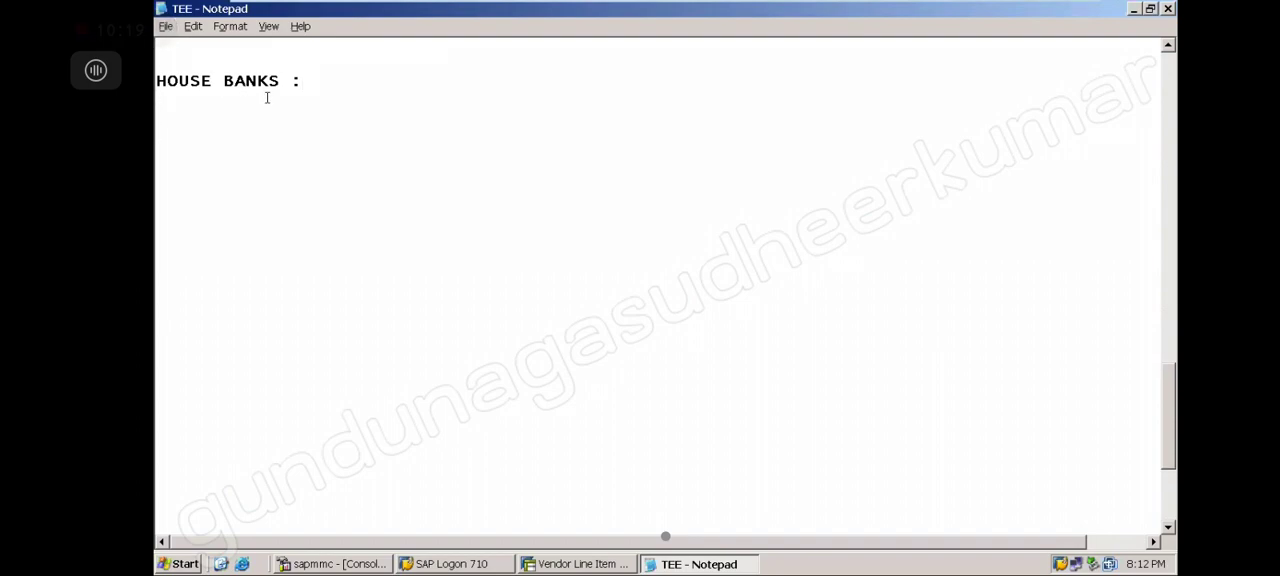
Switch to SAP and start the Edit G/L Account Centrally transaction (FS00)
left_click(201, 122)
left_click(317, 83)
left_click(266, 119)
left_click(612, 563)
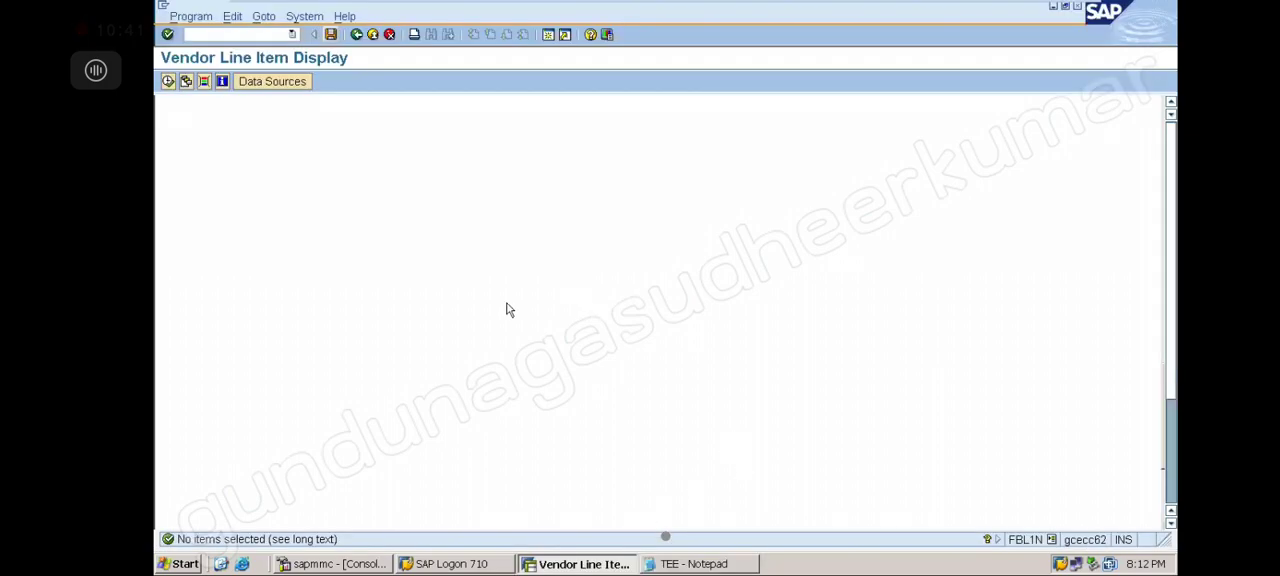
left_click(265, 36)
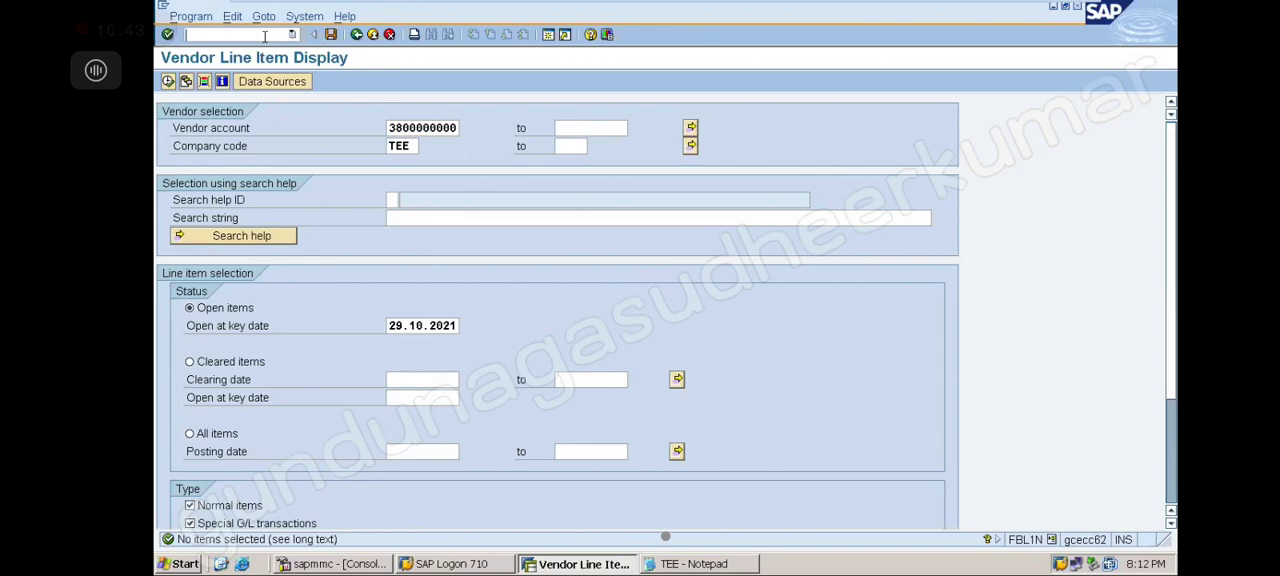
type("/NFS00")
key("Return")
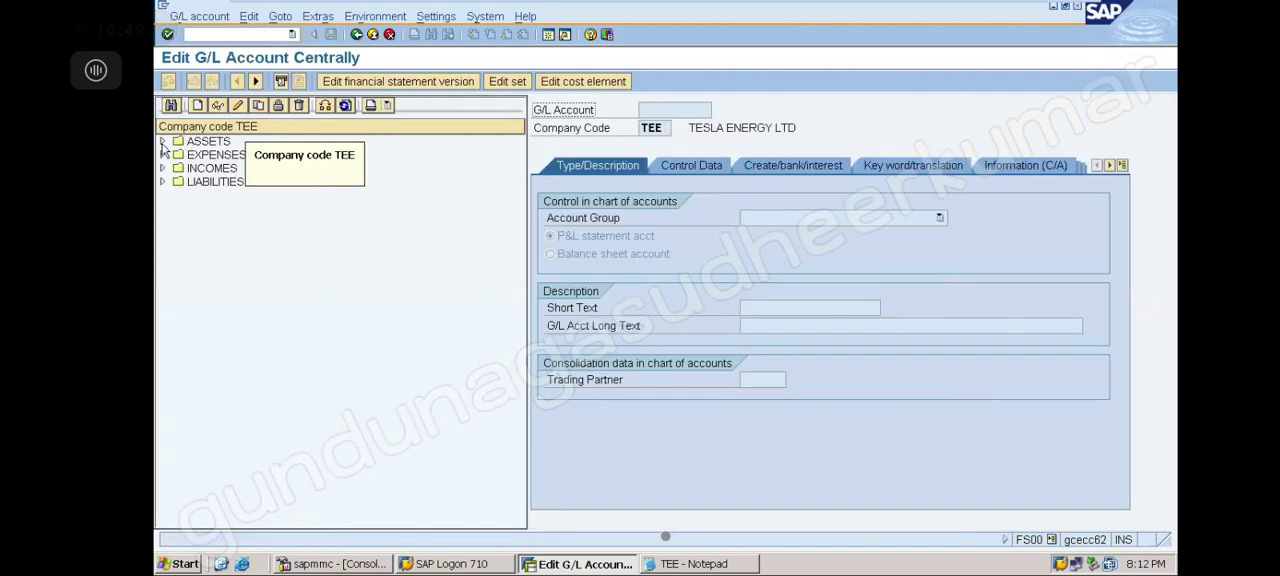
Expand the ASSETS folder and open G/L account 200000 HDFC BANK AC in change mode
left_click(162, 141)
left_click(281, 160)
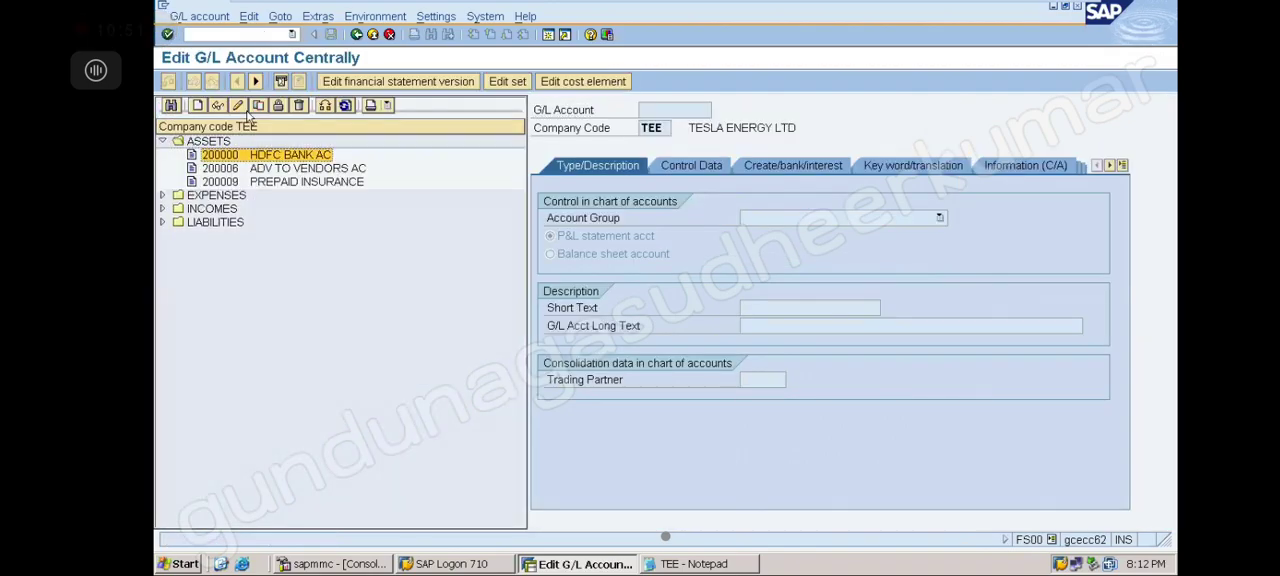
left_click(240, 106)
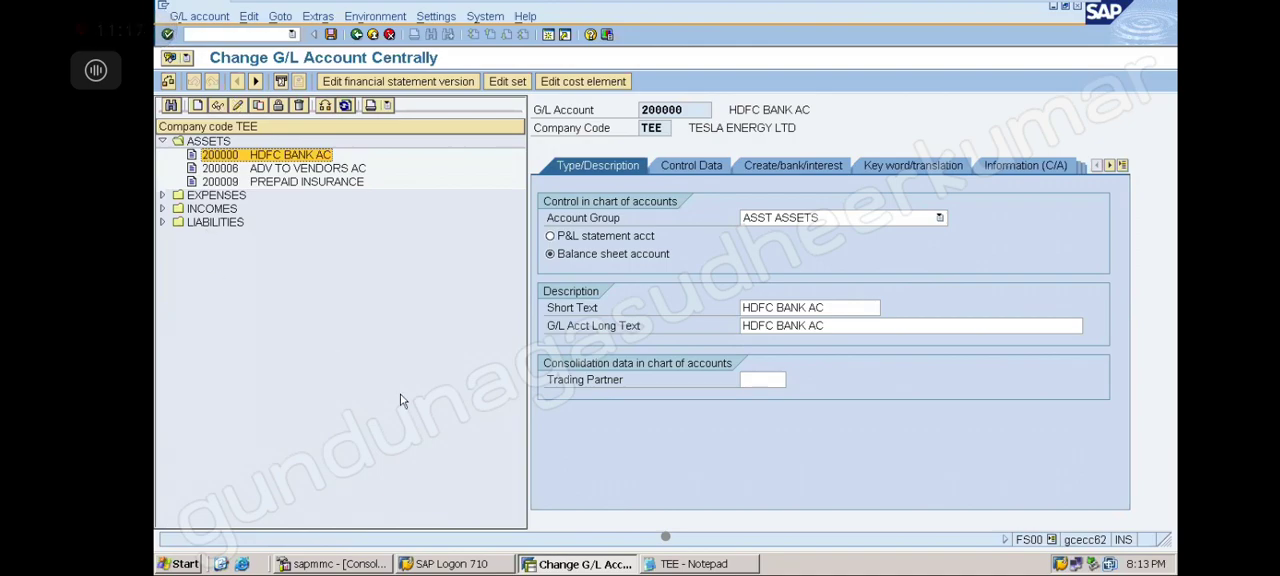
Return to Notepad and type the definition 'HOUSE BANK IS A BANK ACCOUNT' under the heading
left_click(697, 564)
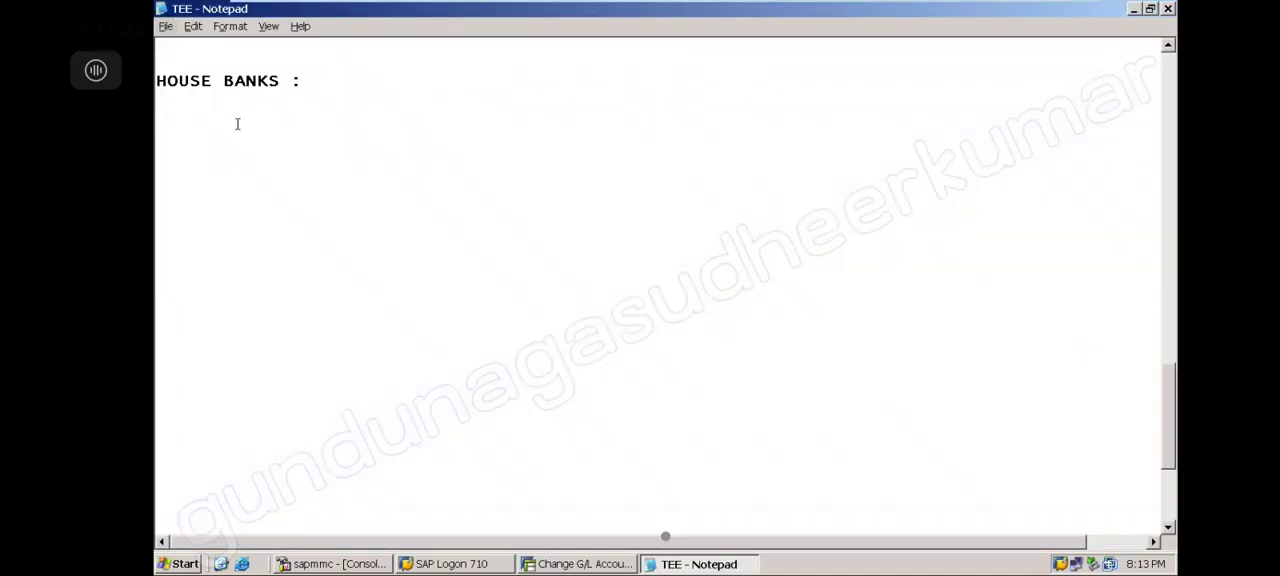
type("HOUSE BANK IS A BAN")
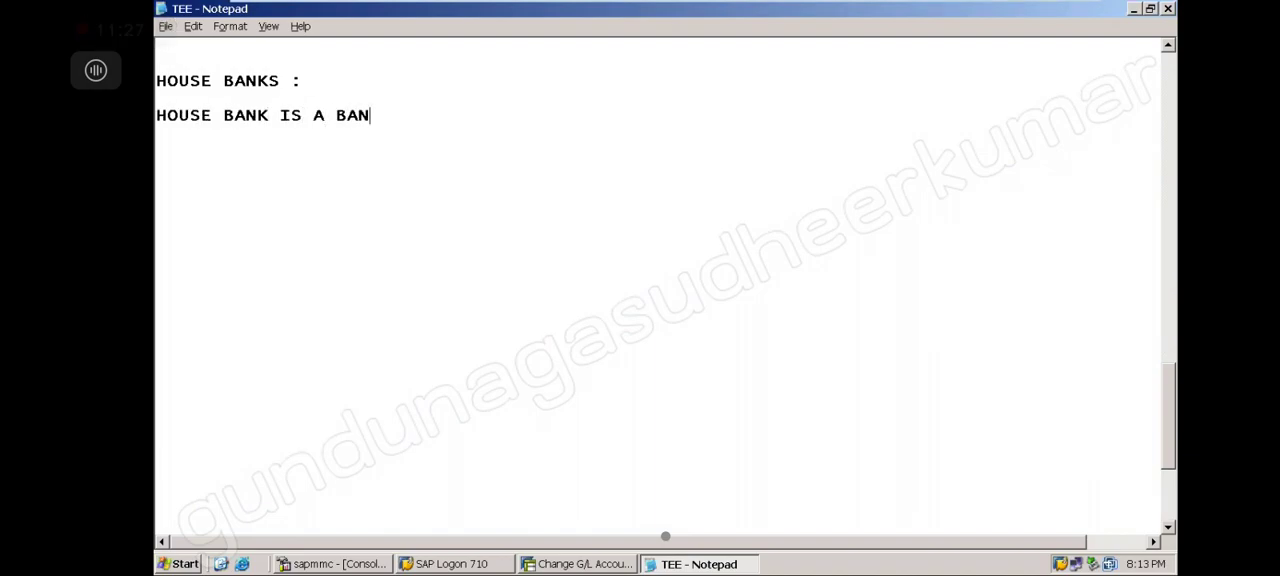
type("K ACCOUNT ")
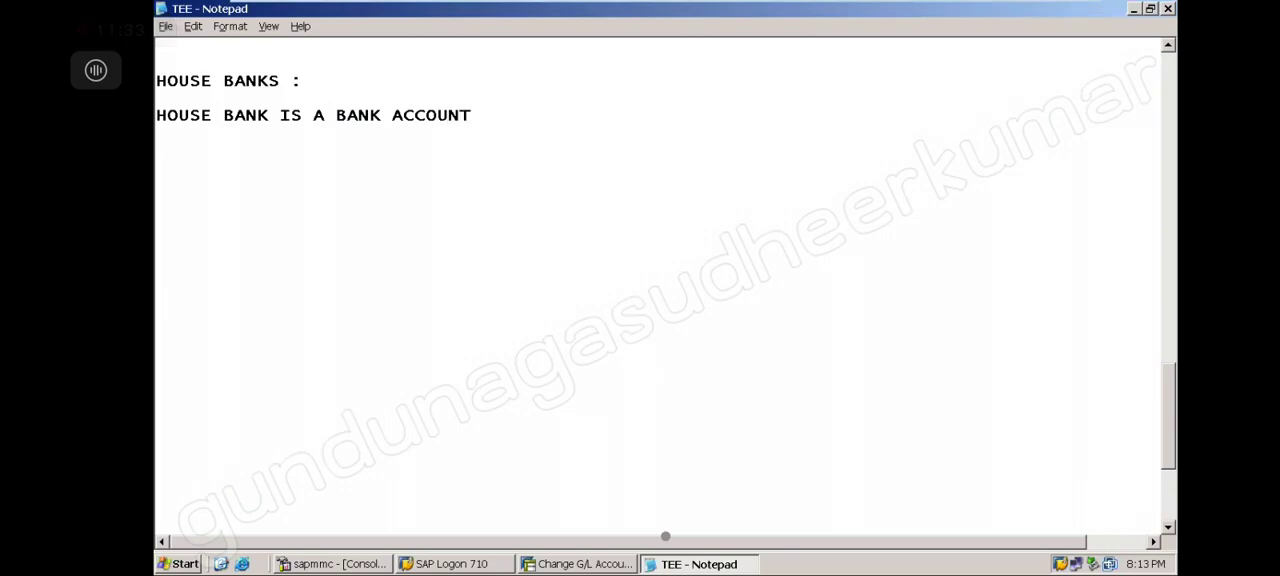
type("WITH")
Finish the definition line with 'WITH CHECK BOOK FACILITY' and start a new line
key("BackSpace")
key("BackSpace")
type("TH")
type("CHECK ")
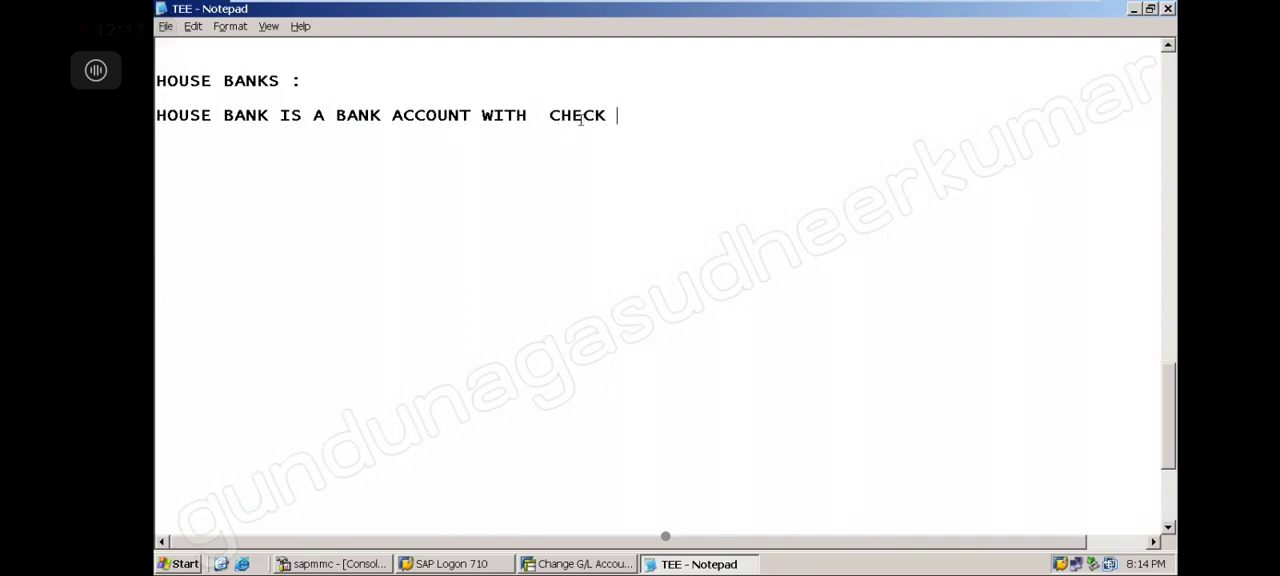
type("BOOK FALI")
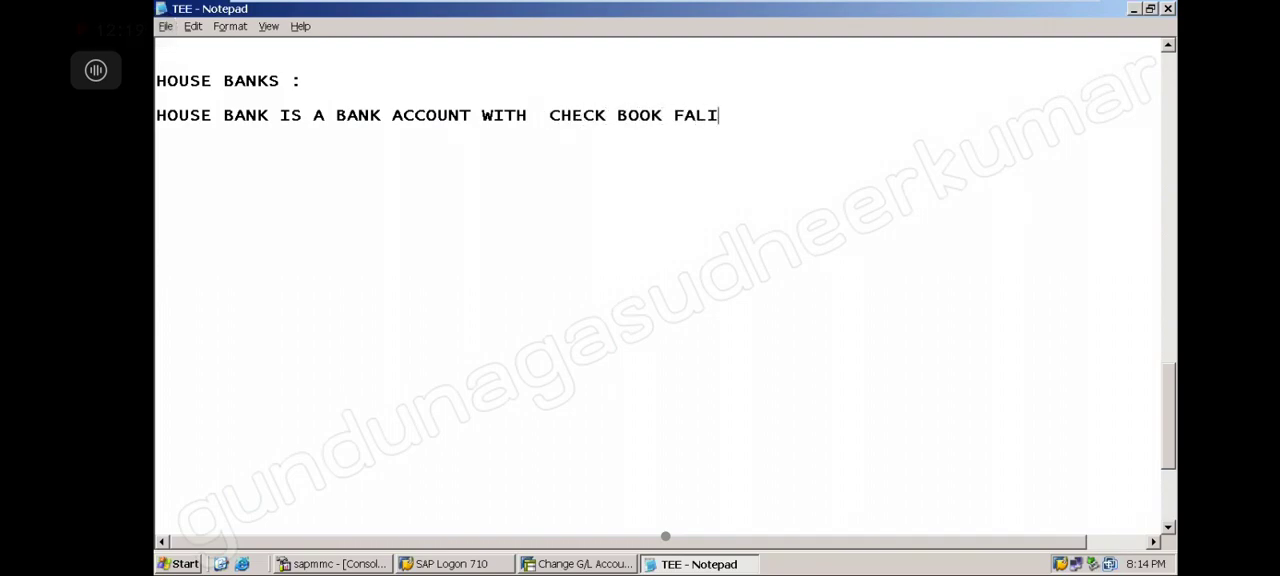
key("BackSpace")
key("BackSpace")
type("CL")
key("BackSpace")
type("ILITY")
key("Return")
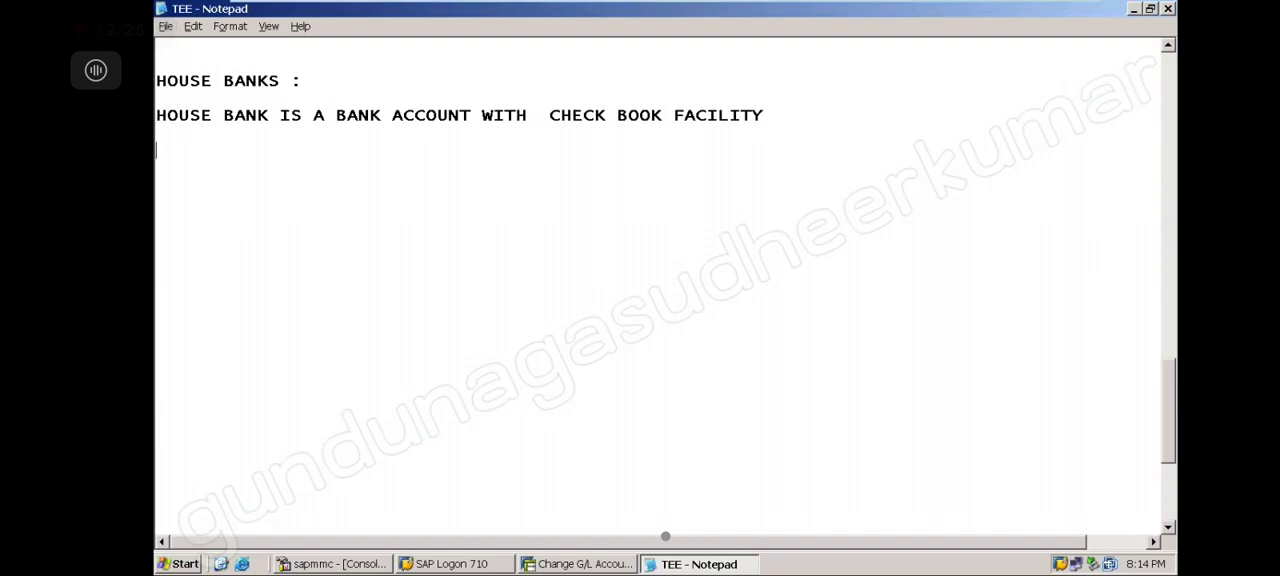
Add the line 'TO CREATE A HOUSE BANK : FI12' a few lines below the definition
key("Return")
key("Return")
key("Return")
left_click(183, 171)
key("Return")
type("TO CREA")
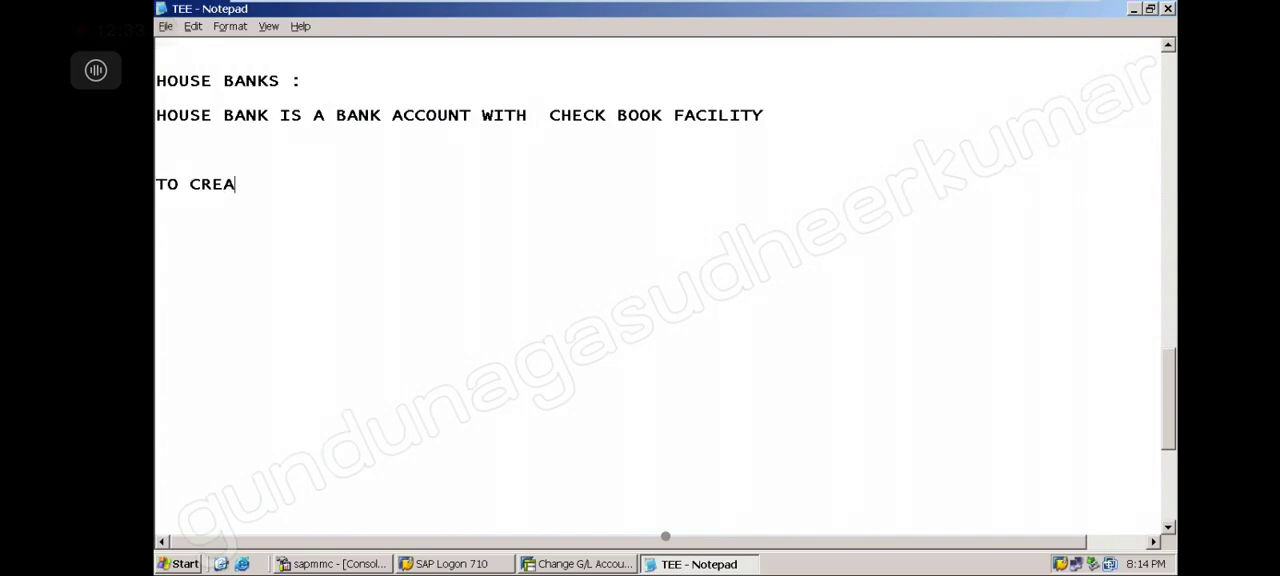
type("TE A HOUSE")
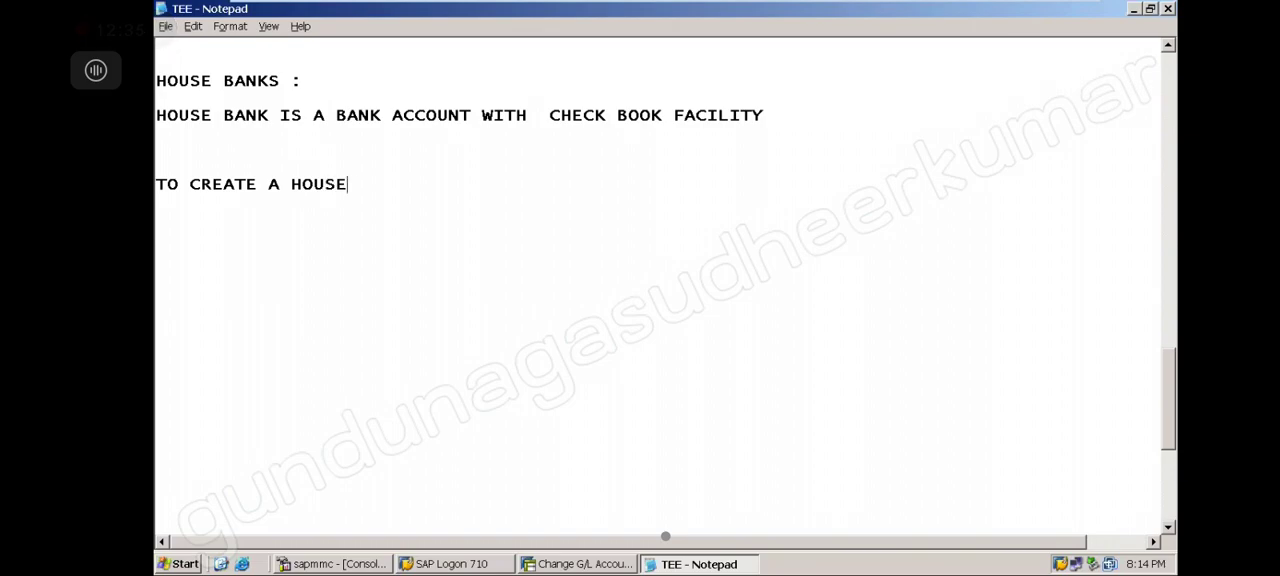
type(" BANK : FI12")
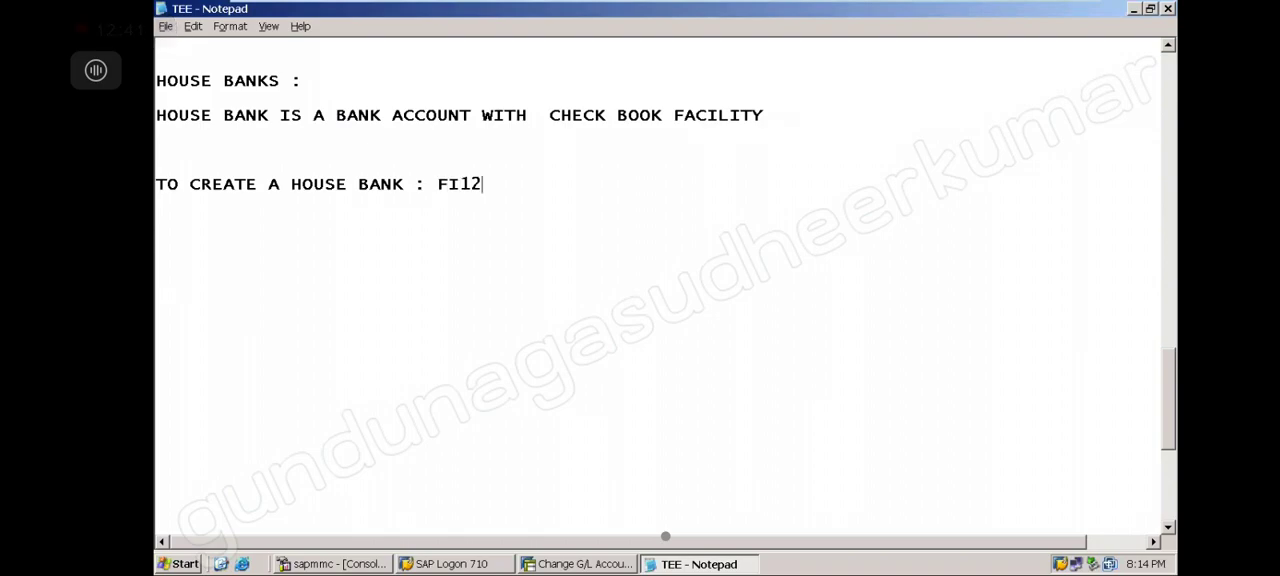
key("Return")
Insert the note 'HDFC BANK AC : 200000 -------------> HOUSE BANK' above the FI12 line
left_click(251, 141)
key("Return")
key("Return")
key("Return")
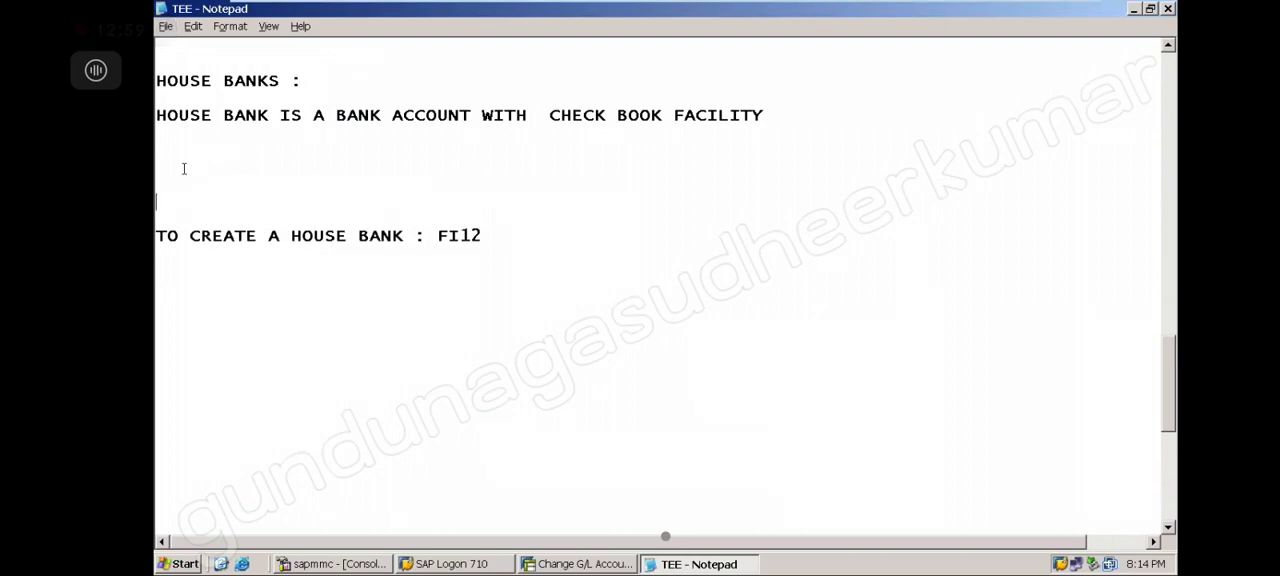
key("Up")
type("HDFC BANK AC ")
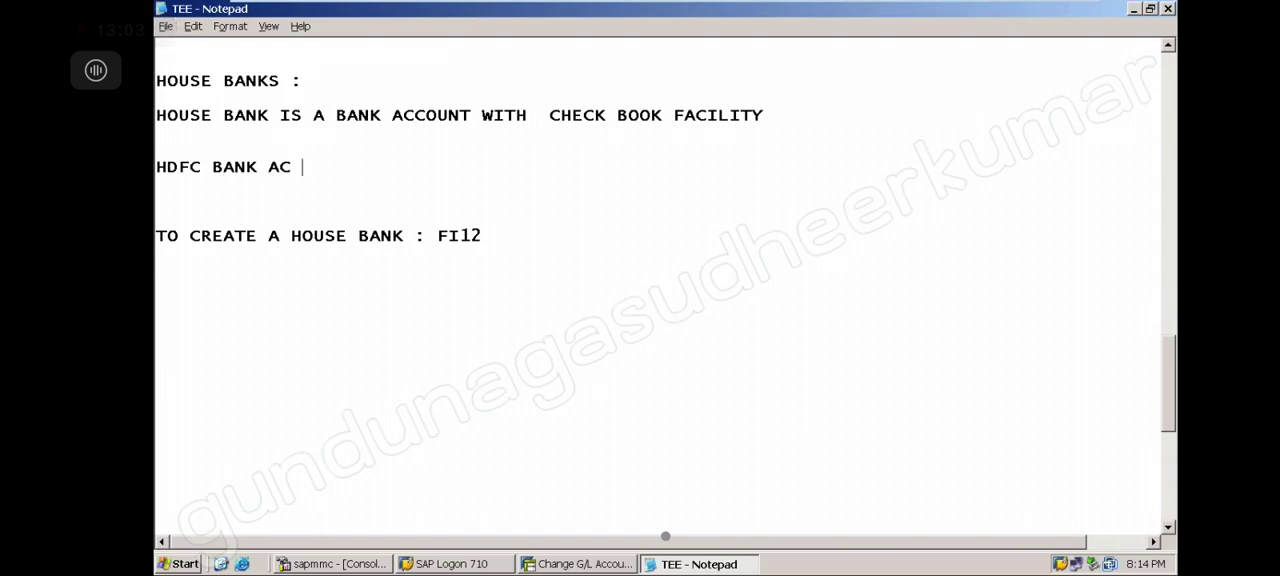
type(": 200000")
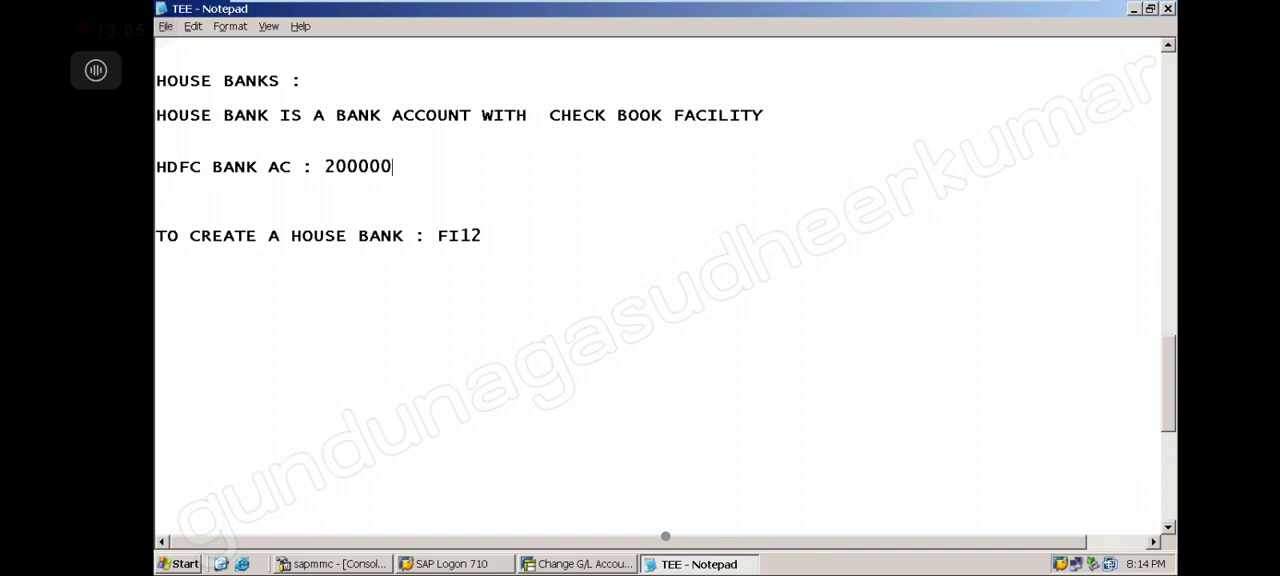
type("  -------------> HOUSE BANK.")
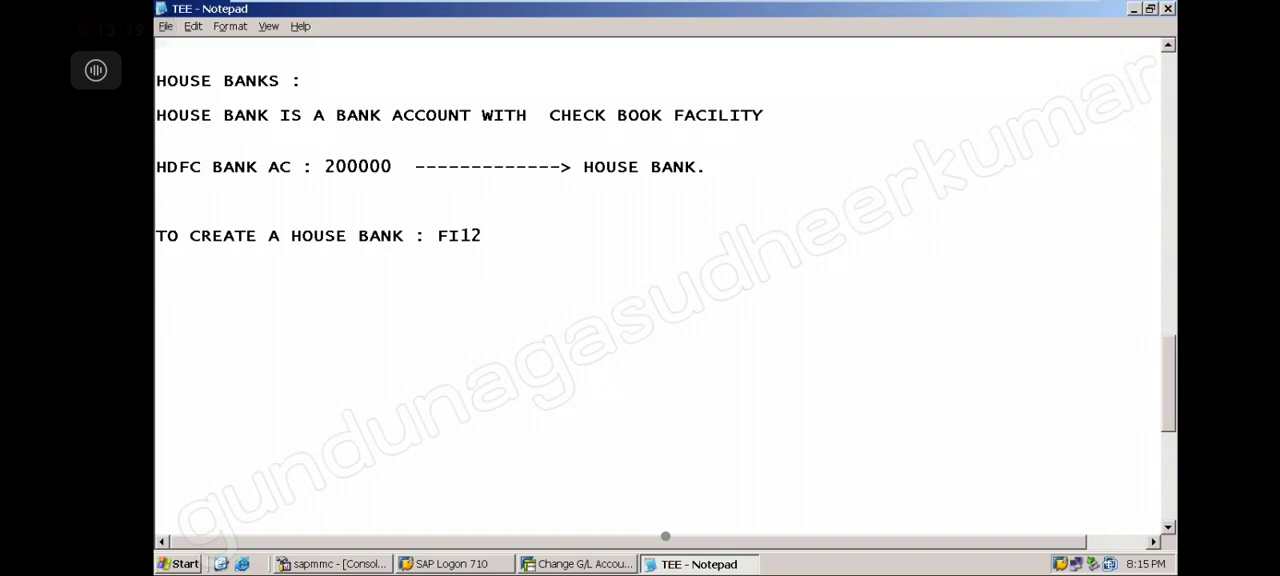
Switch to SAP, start transaction FI12 for company code TEE and begin a new house bank entry
left_click(600, 565)
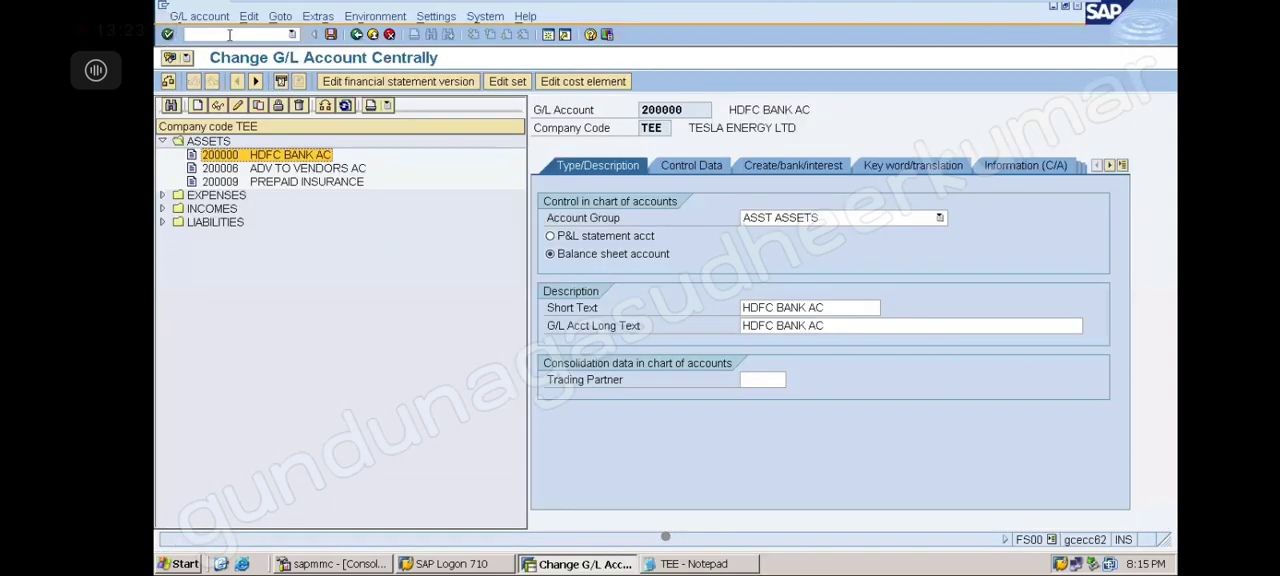
type("/")
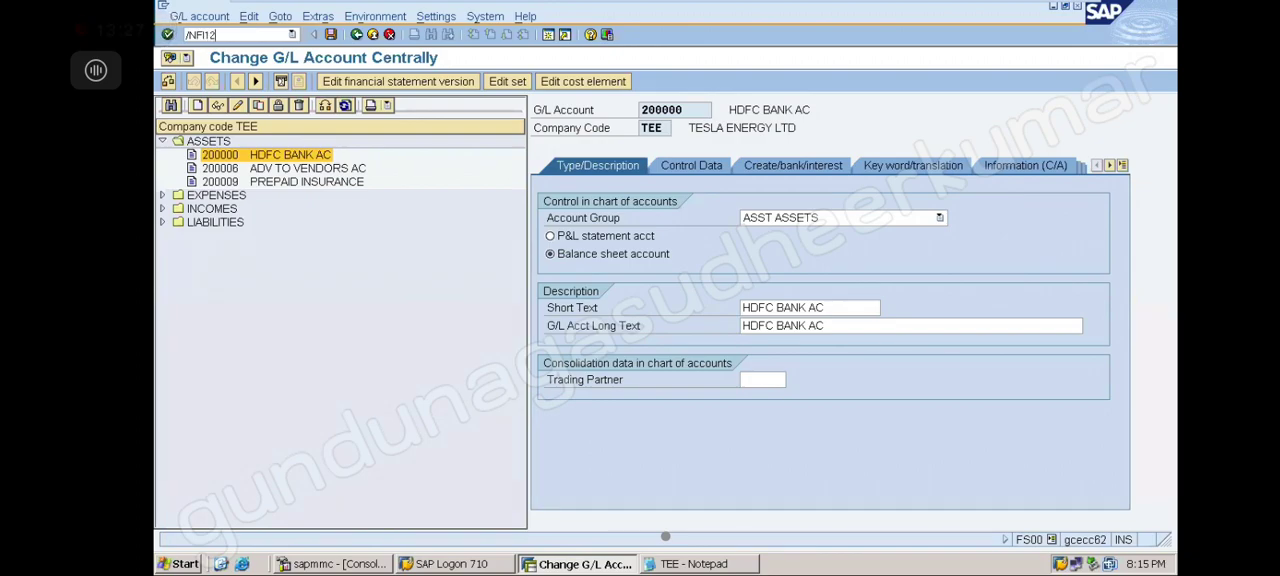
type("NFI12")
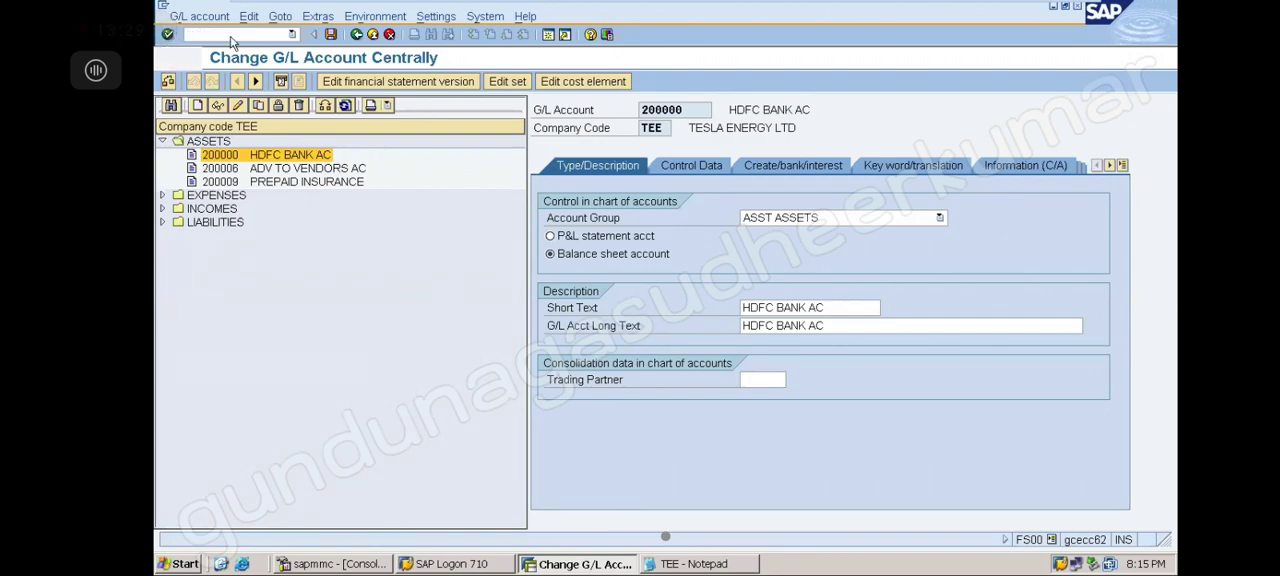
key("Return")
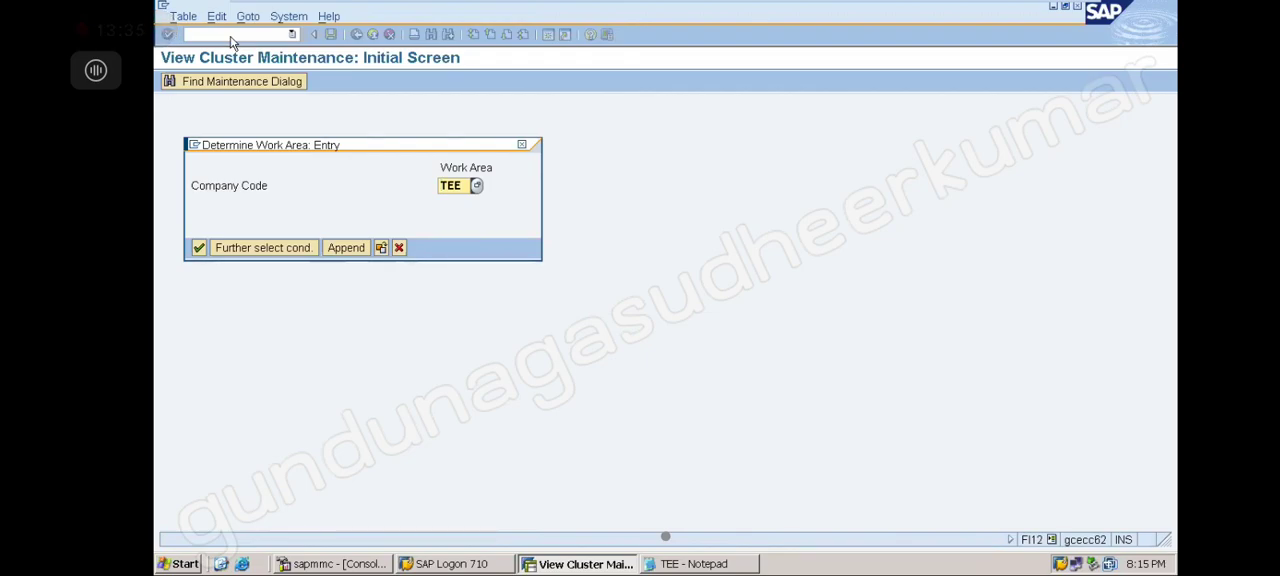
key("Return")
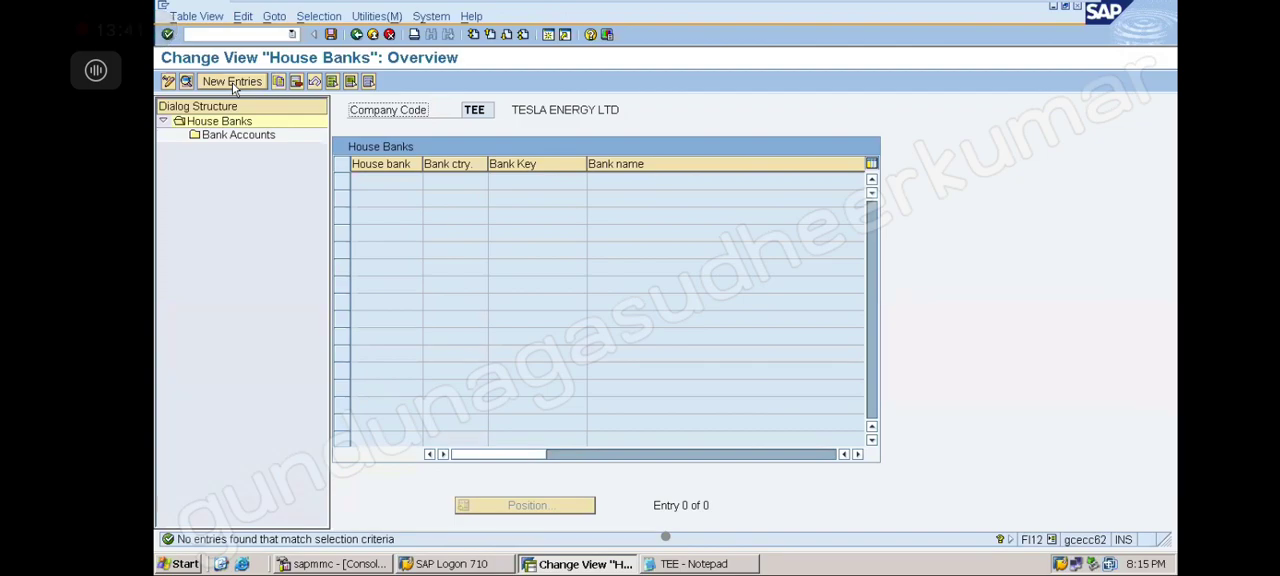
left_click(232, 83)
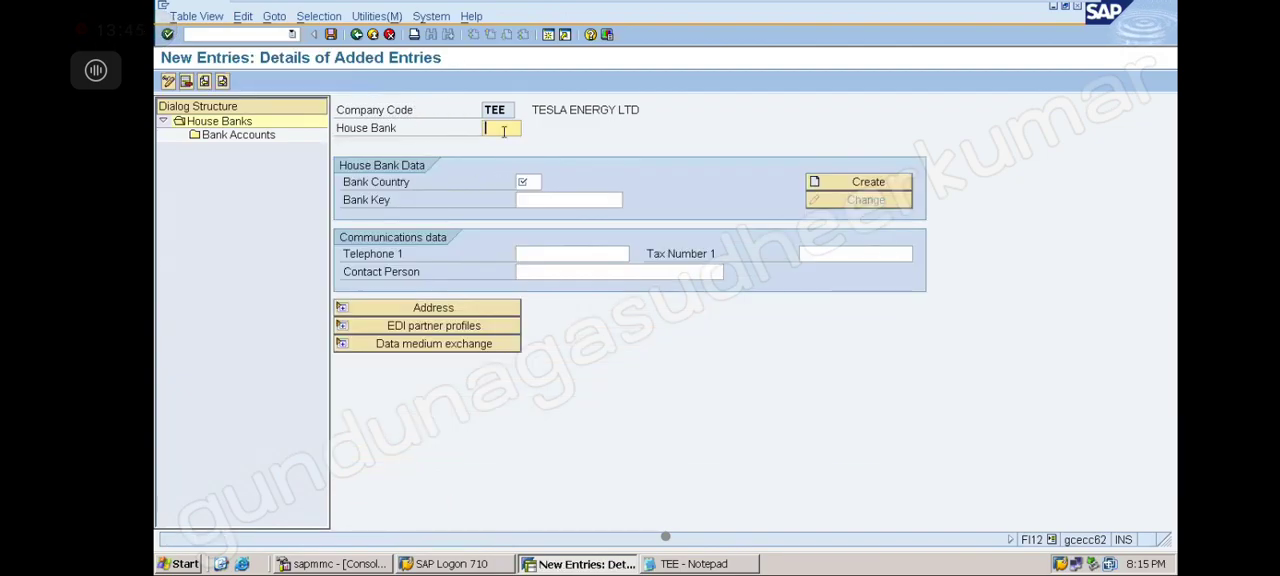
Enter house bank HDFC and choose India (IN) as the bank country from the search list
type("HDFC")
left_click(522, 182)
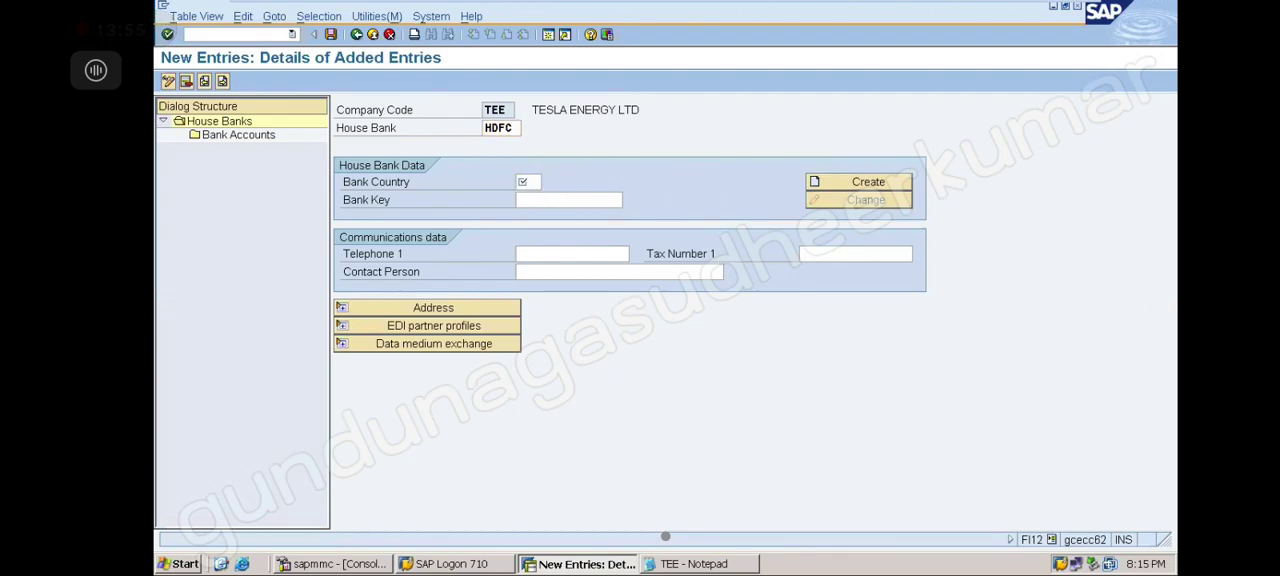
key("F4")
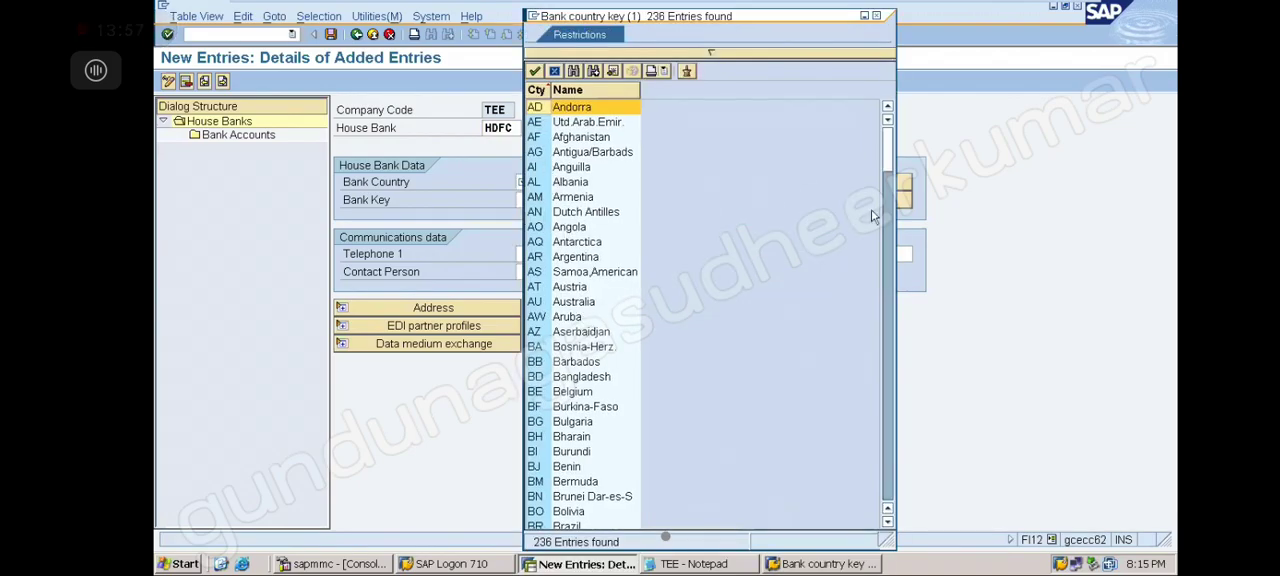
left_click(886, 328)
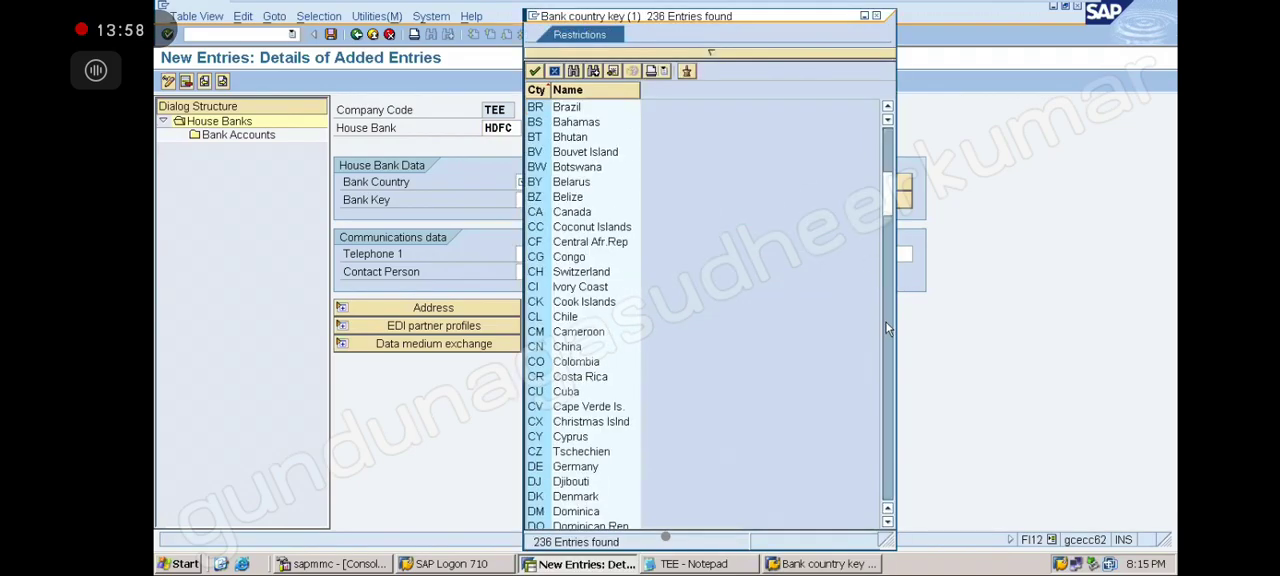
left_click(893, 392)
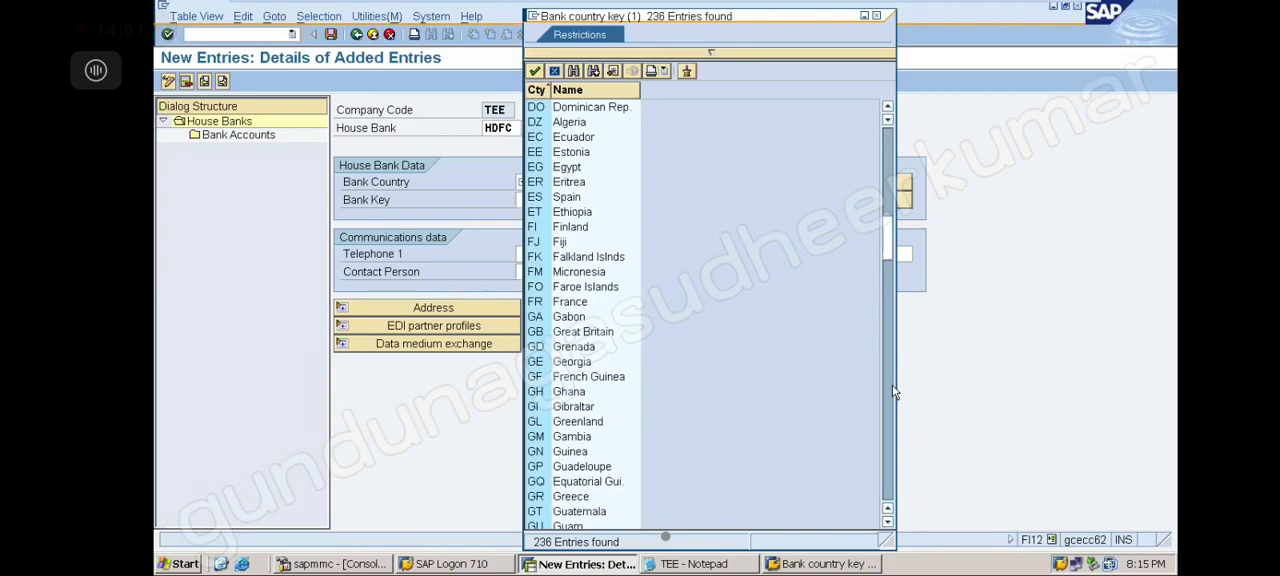
left_click(893, 392)
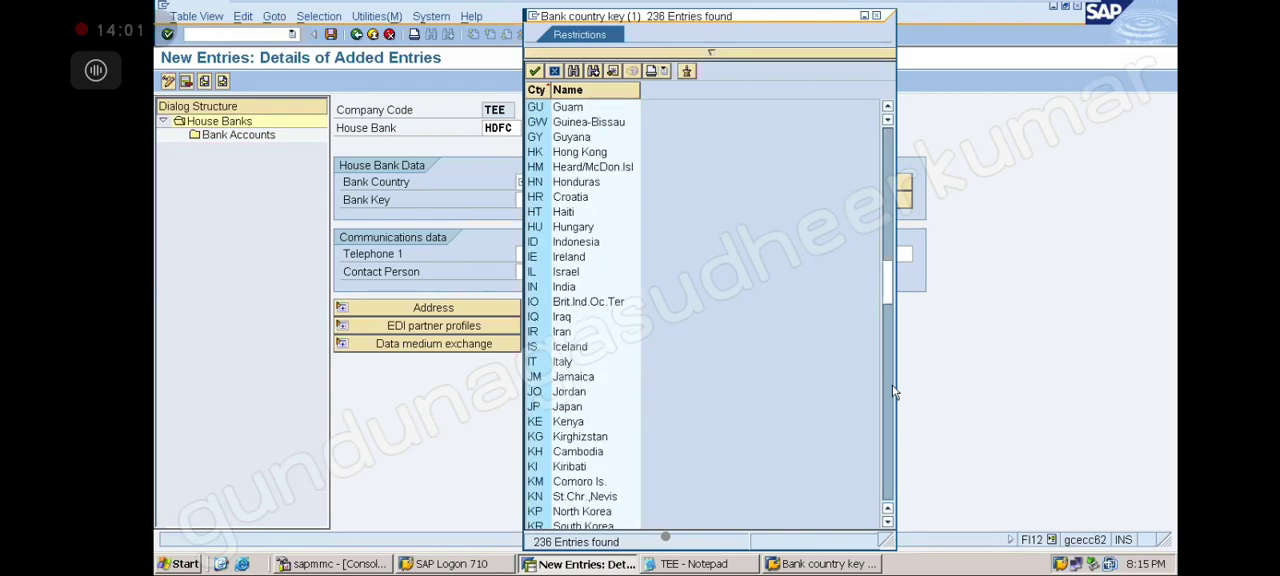
double_click(565, 289)
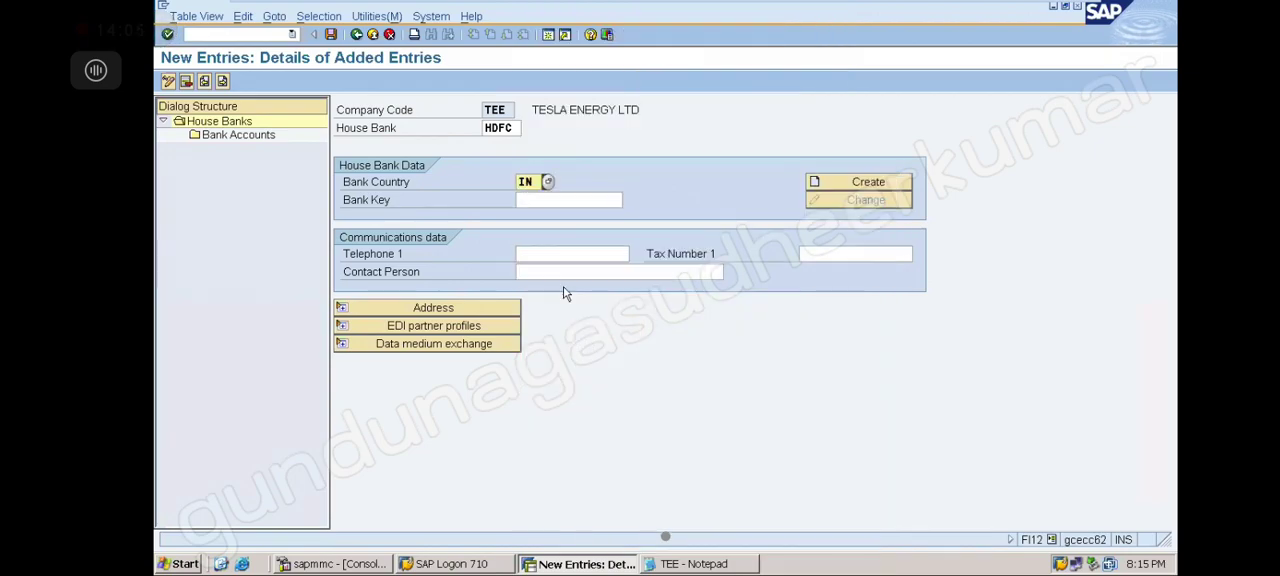
Fill the bank key with HDFC BANK's key 223344 from the Indian bank list, then clear it
left_click(548, 198)
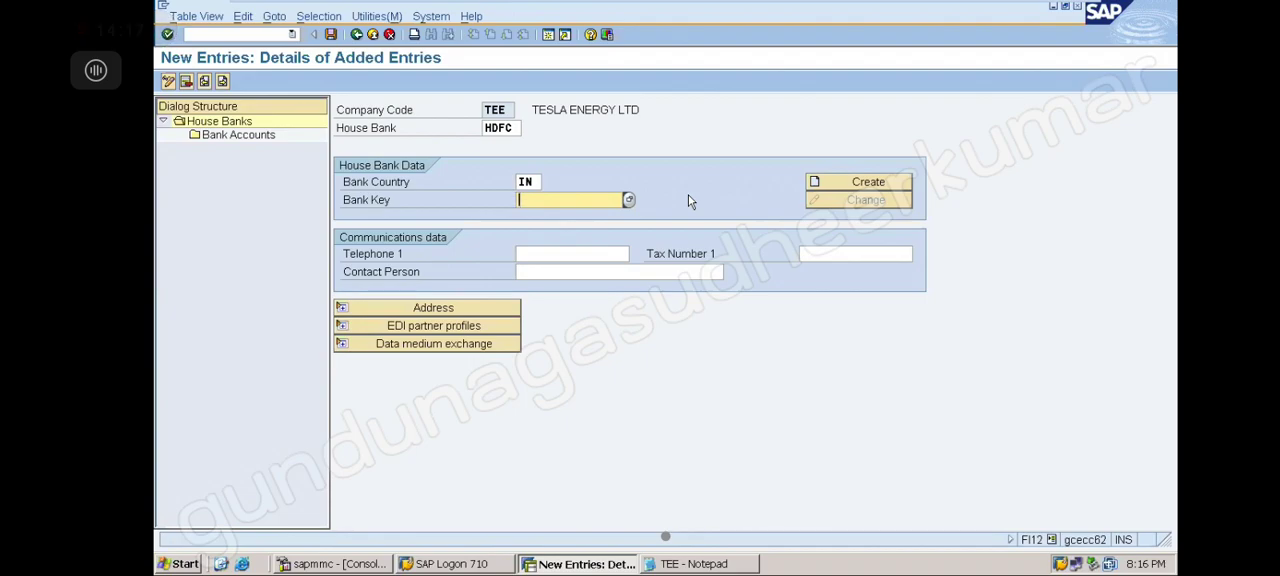
left_click(628, 201)
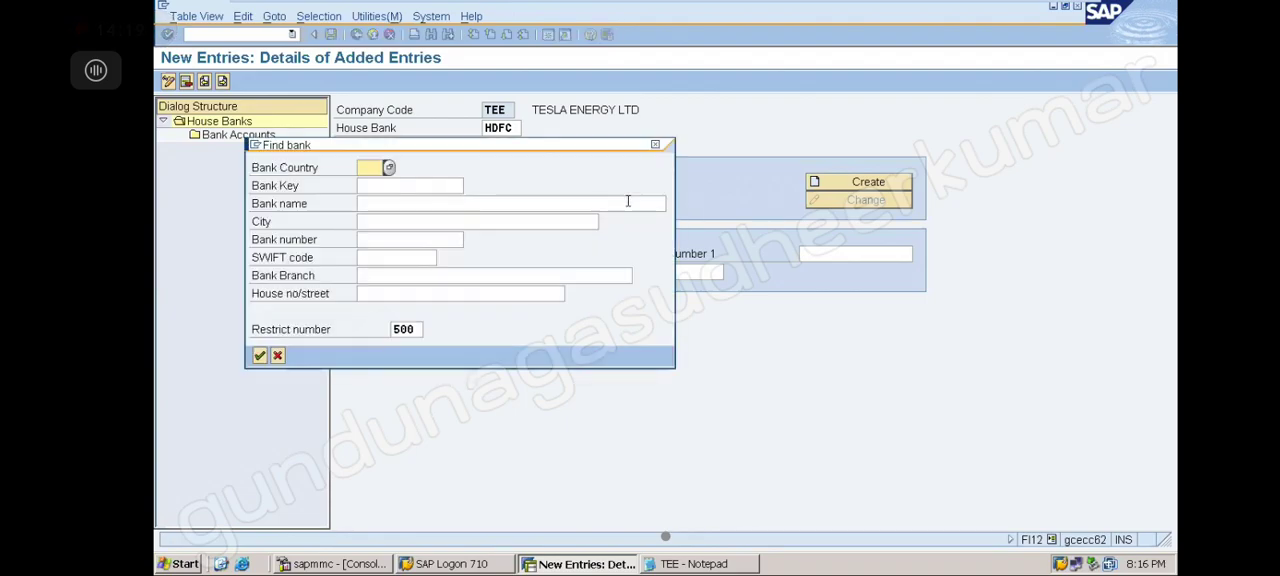
type("IN")
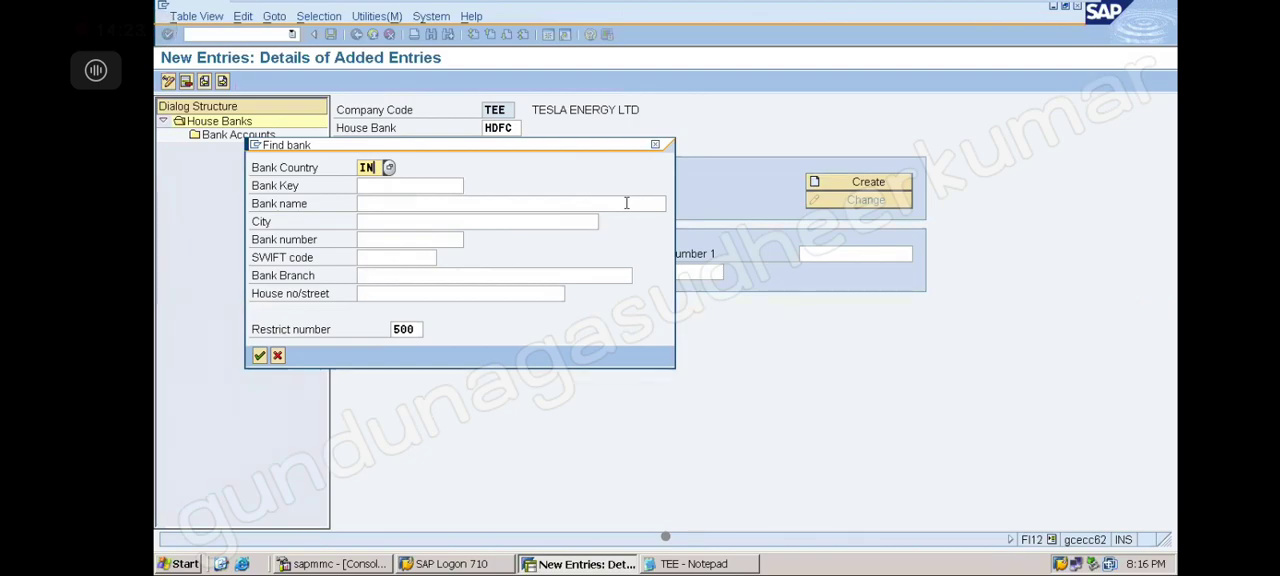
key("Return")
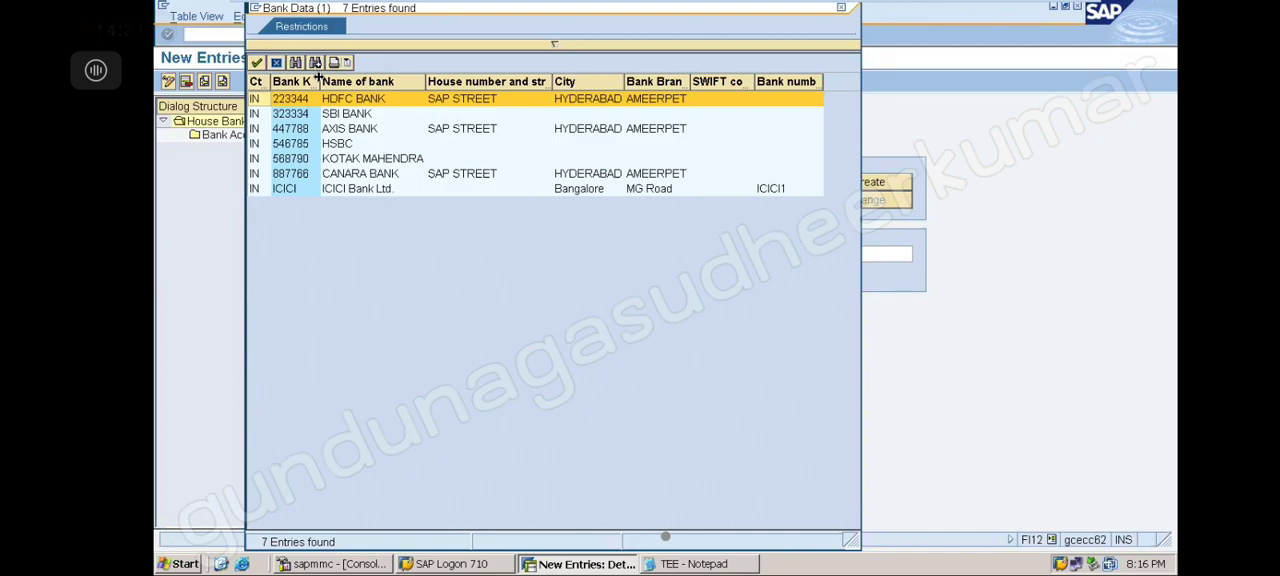
left_click_drag(318, 80, 347, 80)
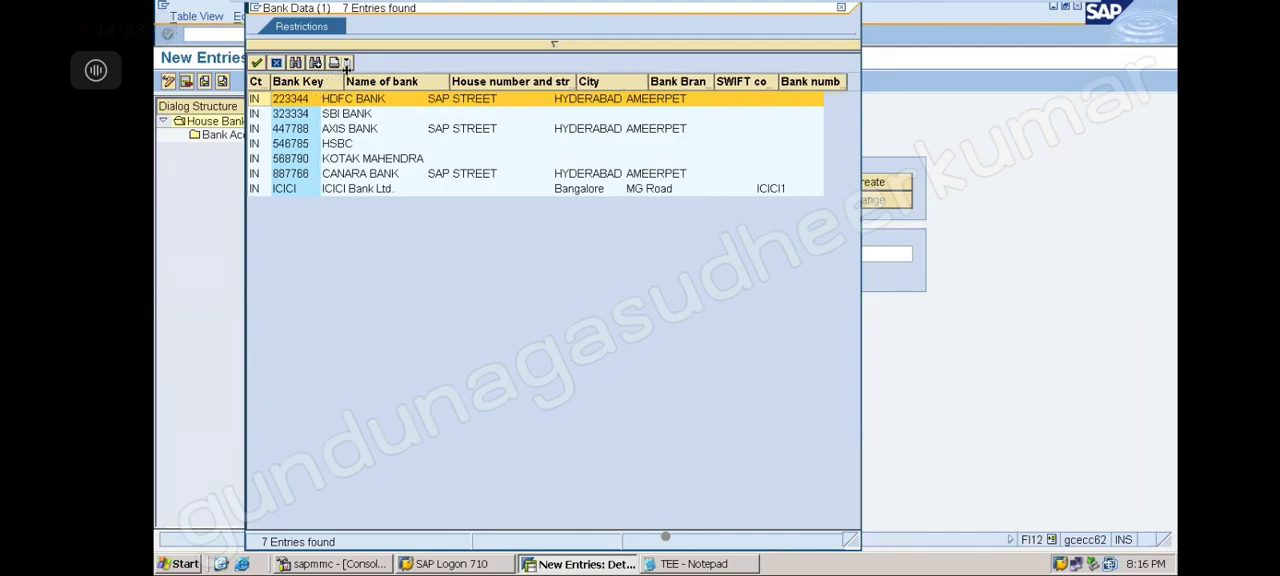
double_click(294, 100)
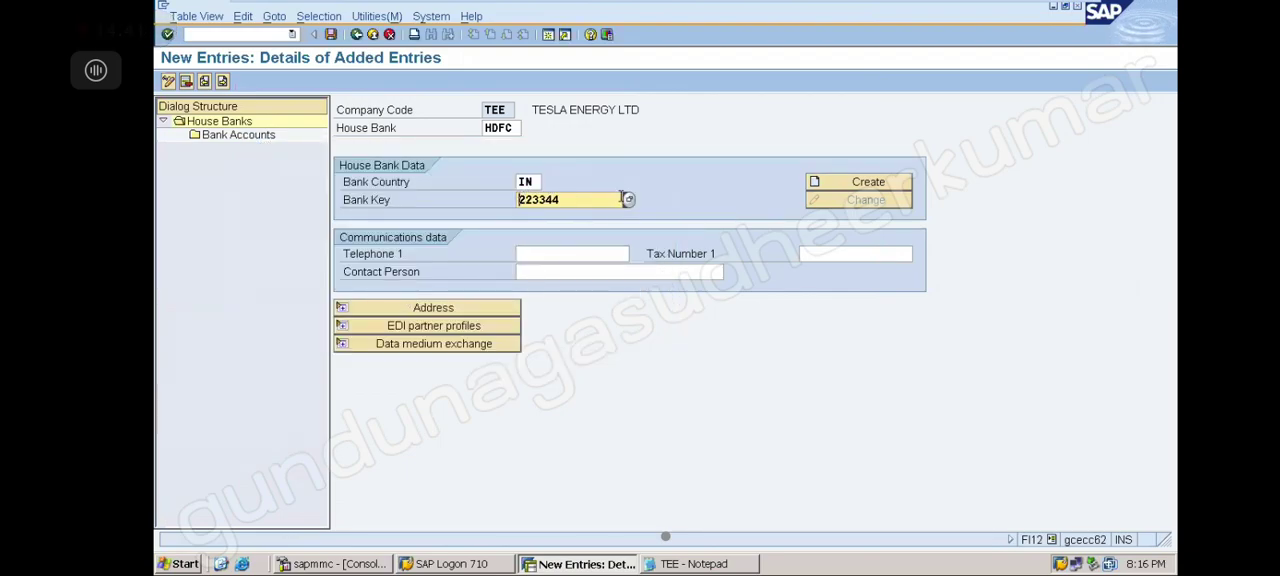
left_click(598, 200)
key("BackSpace")
key("BackSpace")
key("BackSpace")
key("BackSpace")
key("BackSpace")
key("BackSpace")
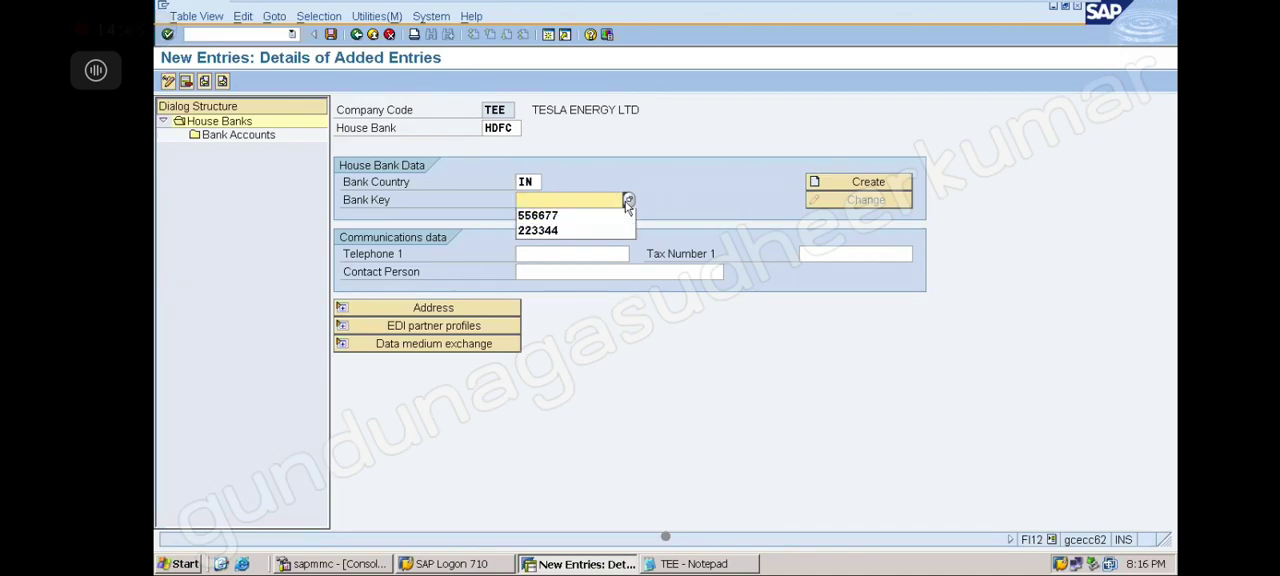
Fill the bank key with AXIS BANK's key 447788 from the Indian bank list, then clear it
left_click(628, 200)
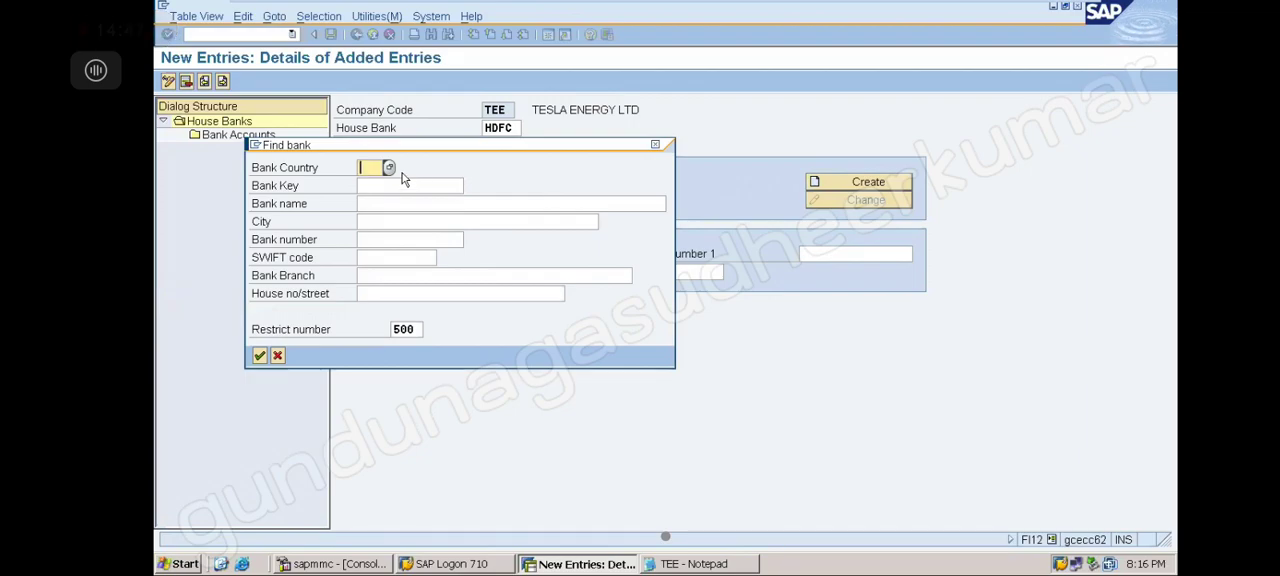
type("IN")
key("Return")
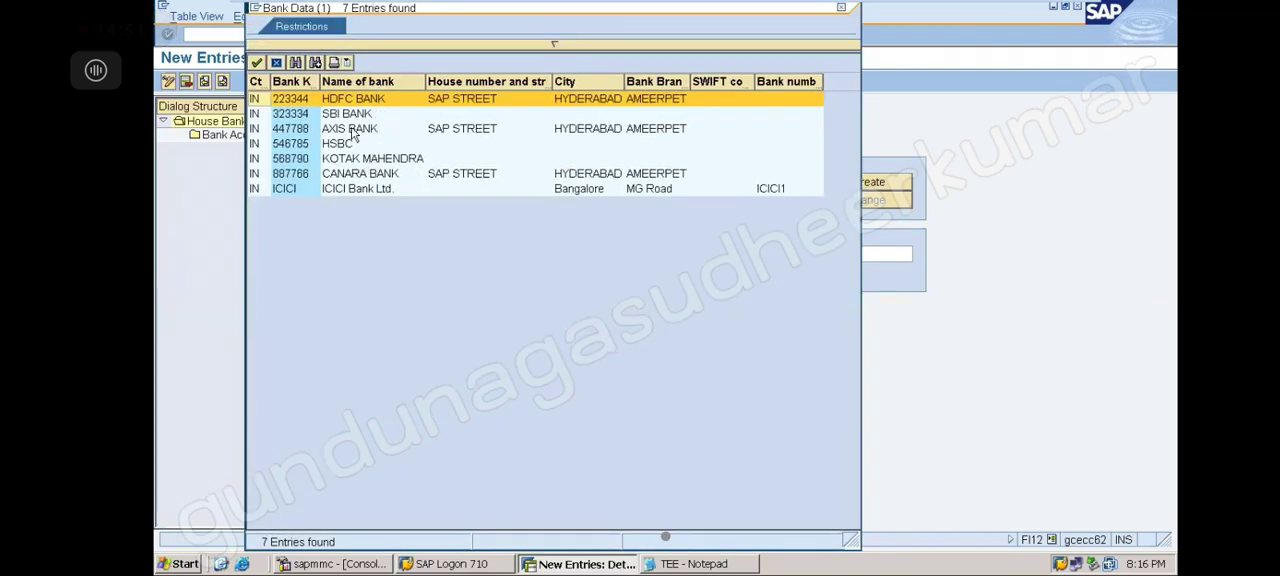
double_click(352, 133)
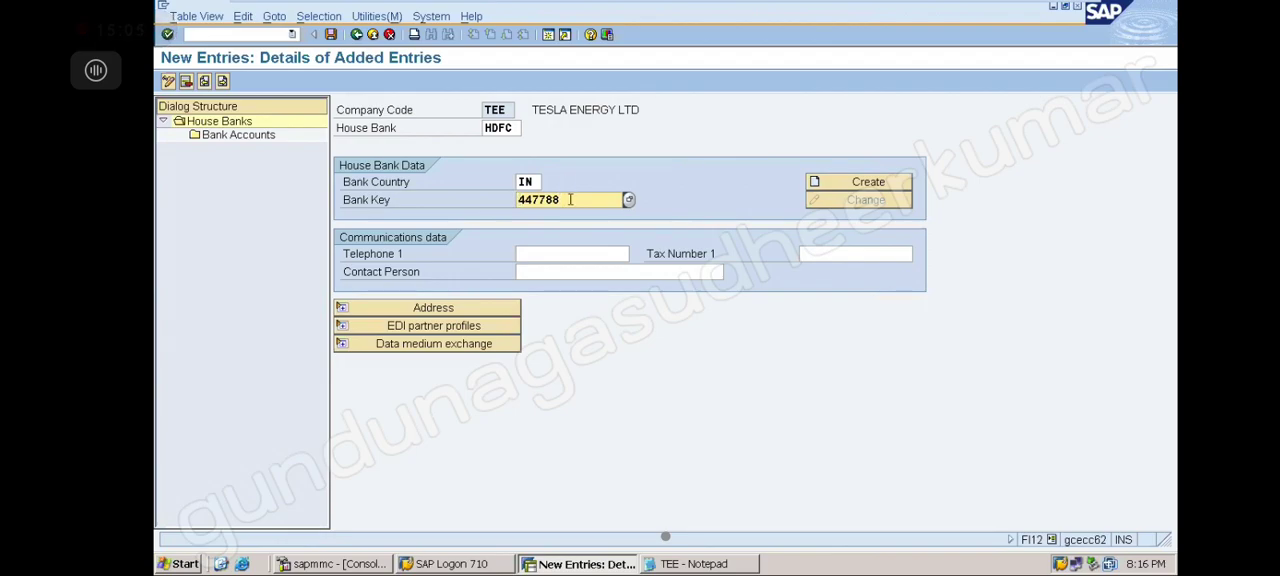
key("BackSpace")
key("BackSpace")
key("BackSpace")
key("BackSpace")
key("BackSpace")
key("BackSpace")
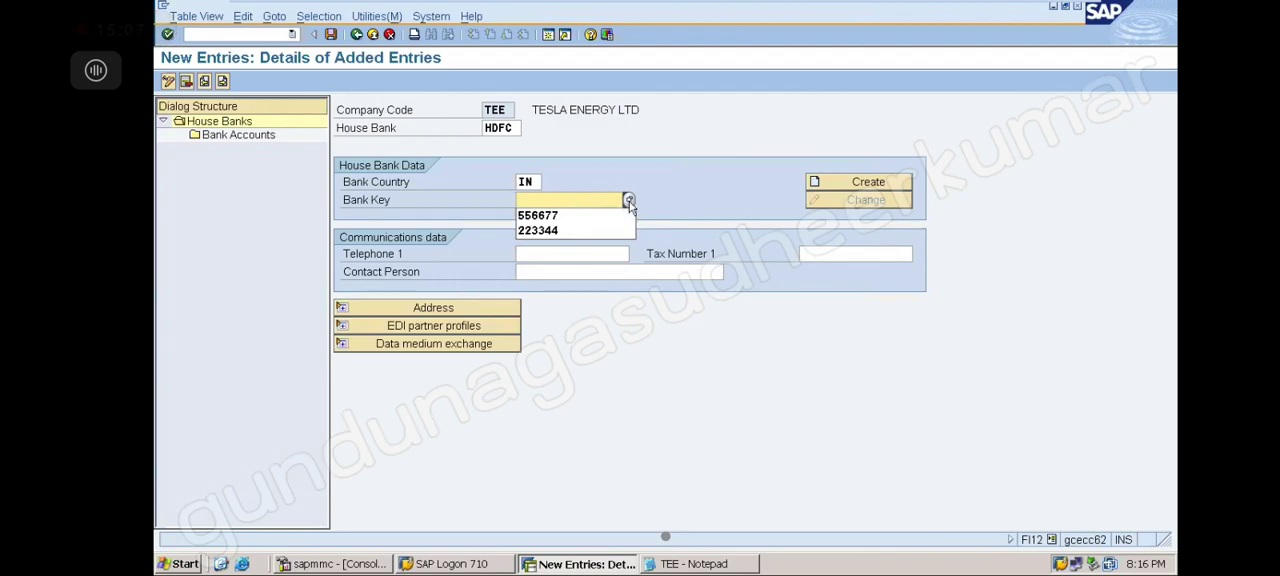
left_click(628, 200)
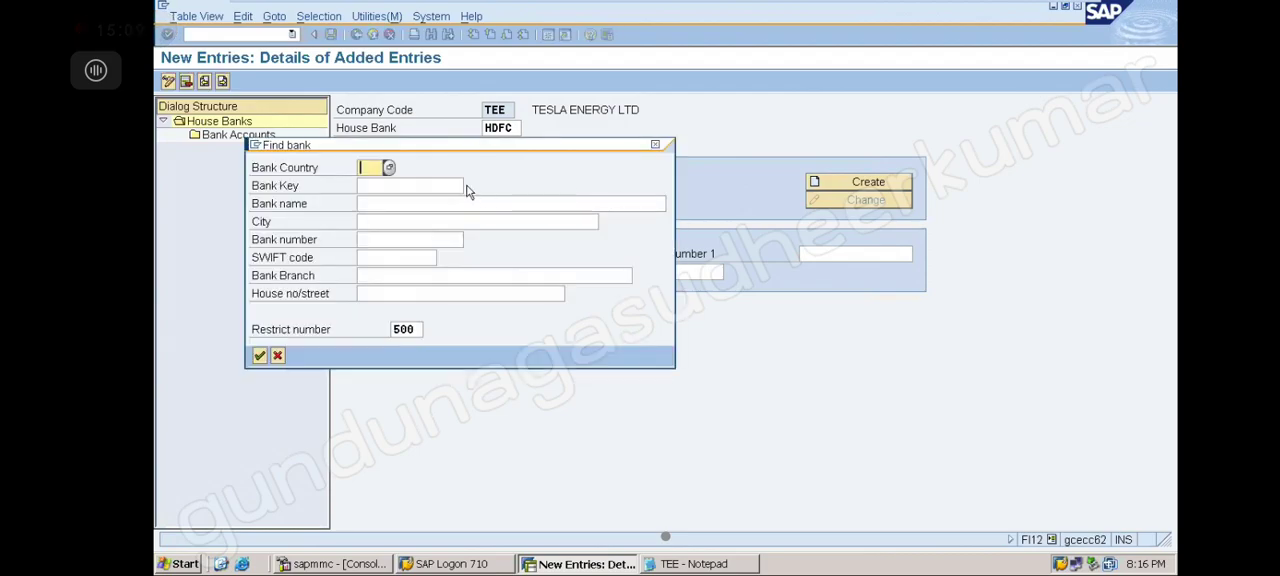
type("IN")
key("Return")
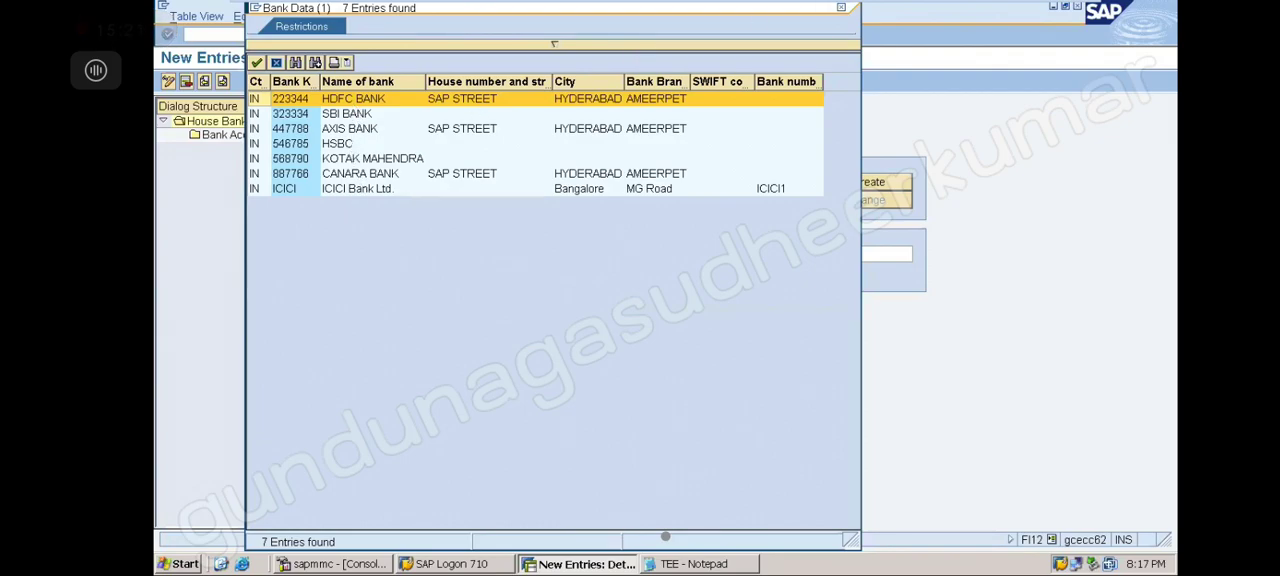
left_click(841, 8)
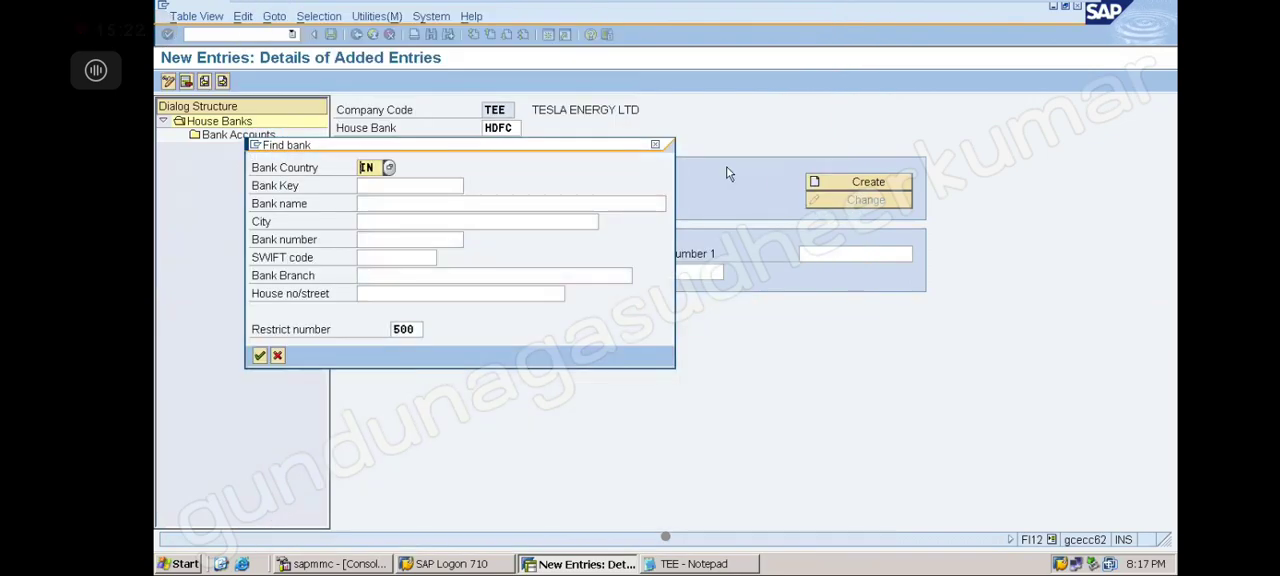
left_click(656, 146)
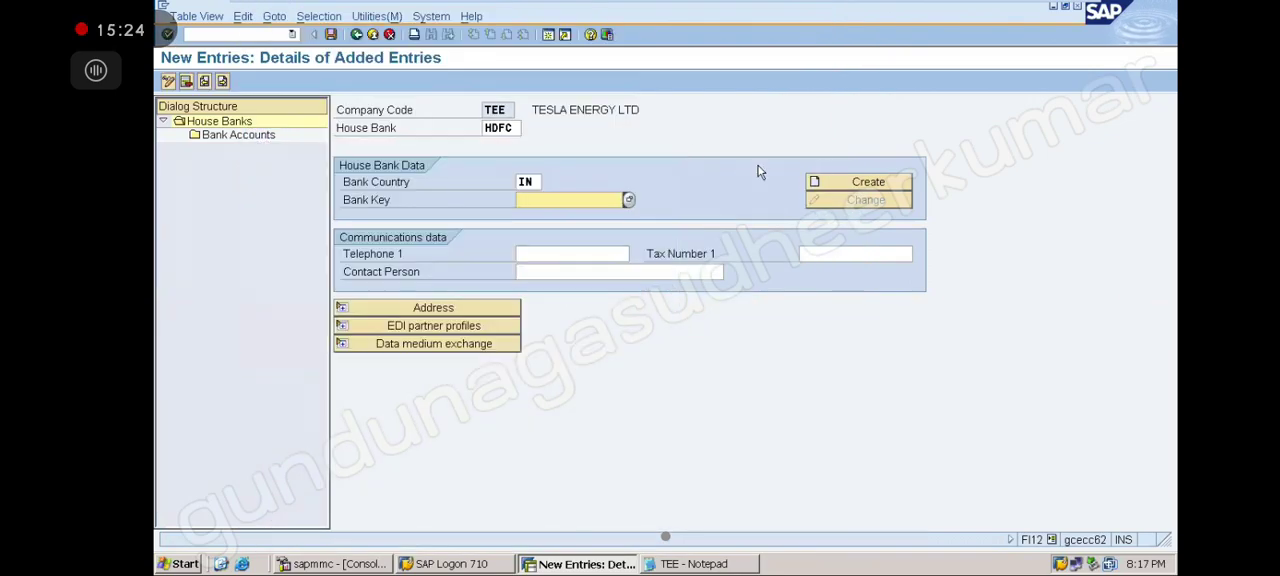
Try to create a new bank named STANDARD CHARTERED BANK without a bank key, then cancel the dialog
left_click(833, 186)
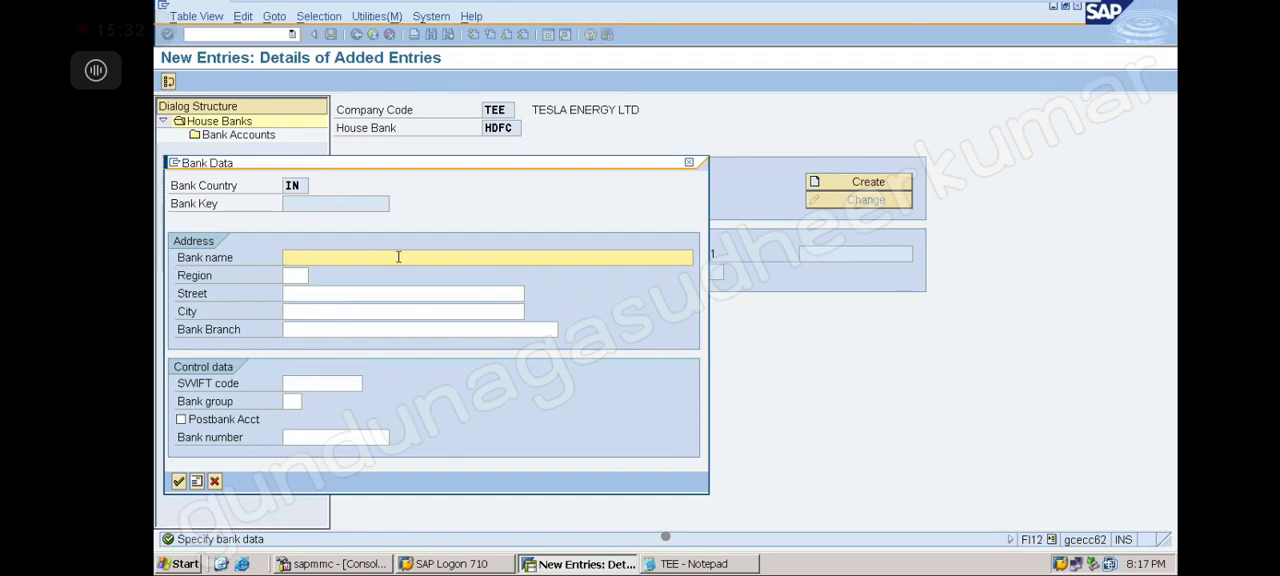
type("STANDAR")
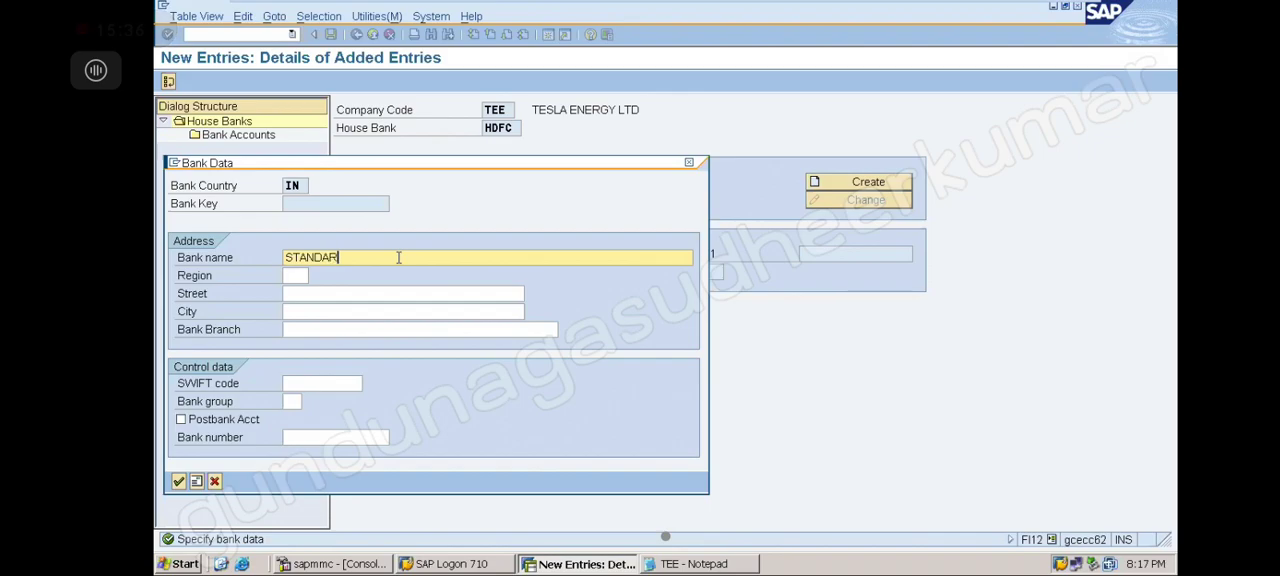
type("D CHARTERED BANK")
left_click(689, 164)
Create a new Indian bank with bank key 102030 and bank name STANDARD CHARTERED
left_click(576, 205)
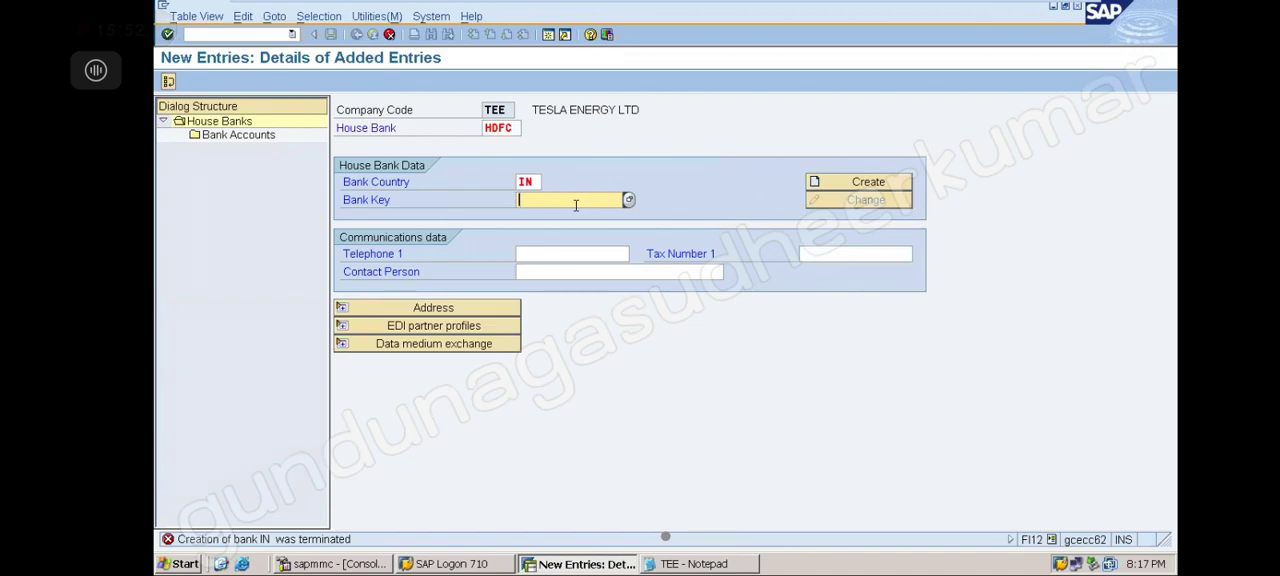
type("102030")
left_click(838, 190)
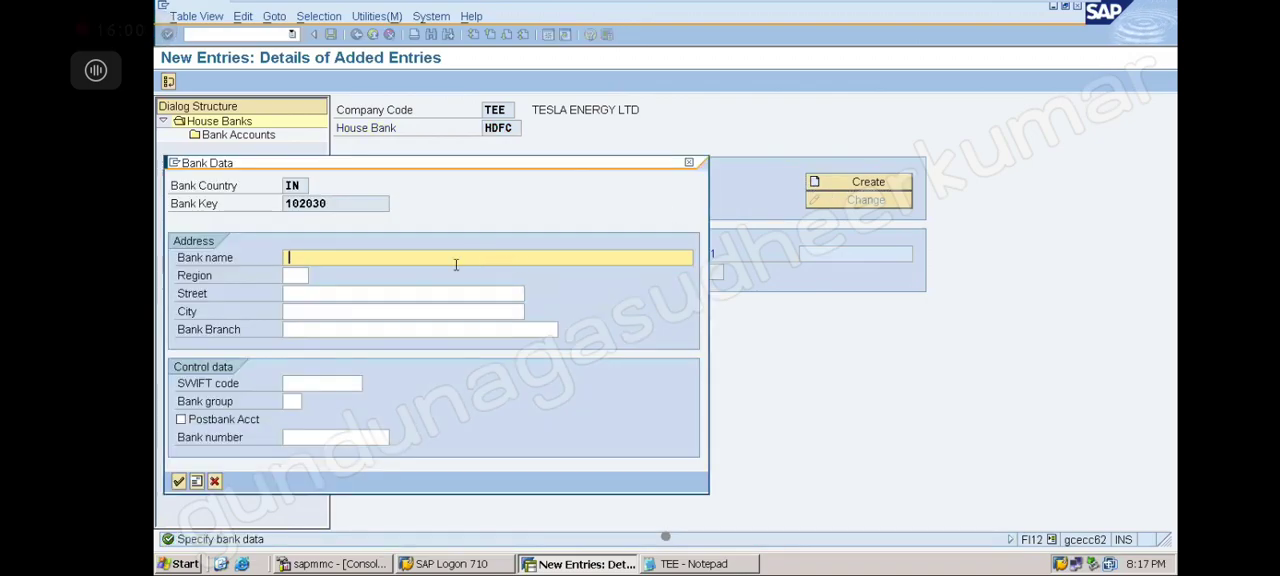
type("STANDARD C")
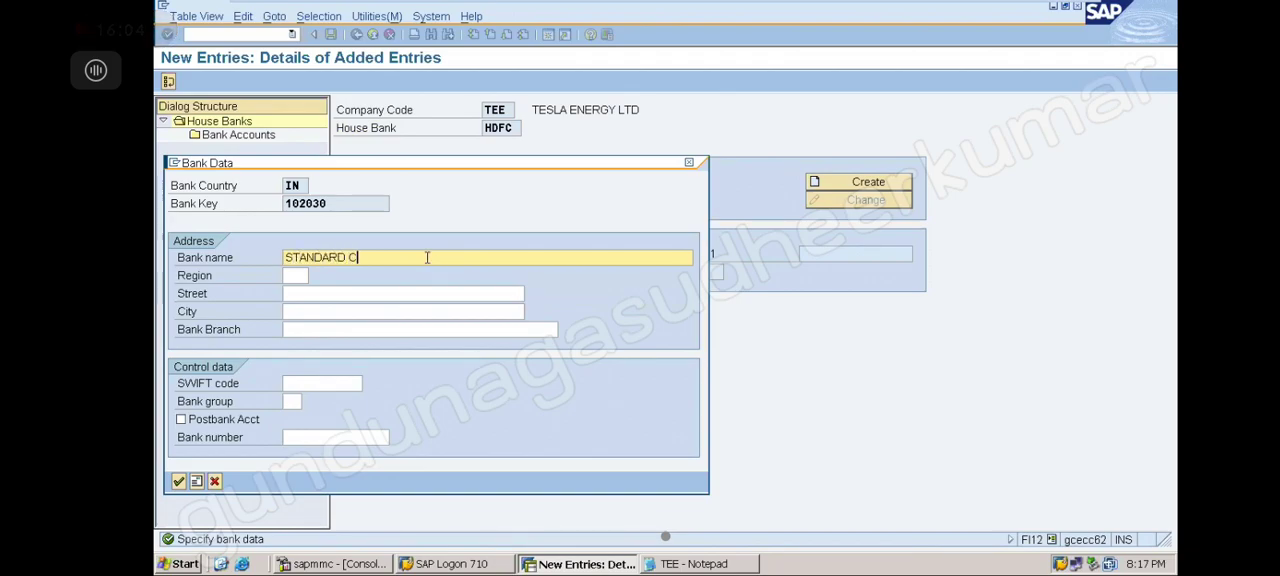
type("HARTEDED")
left_click(179, 482)
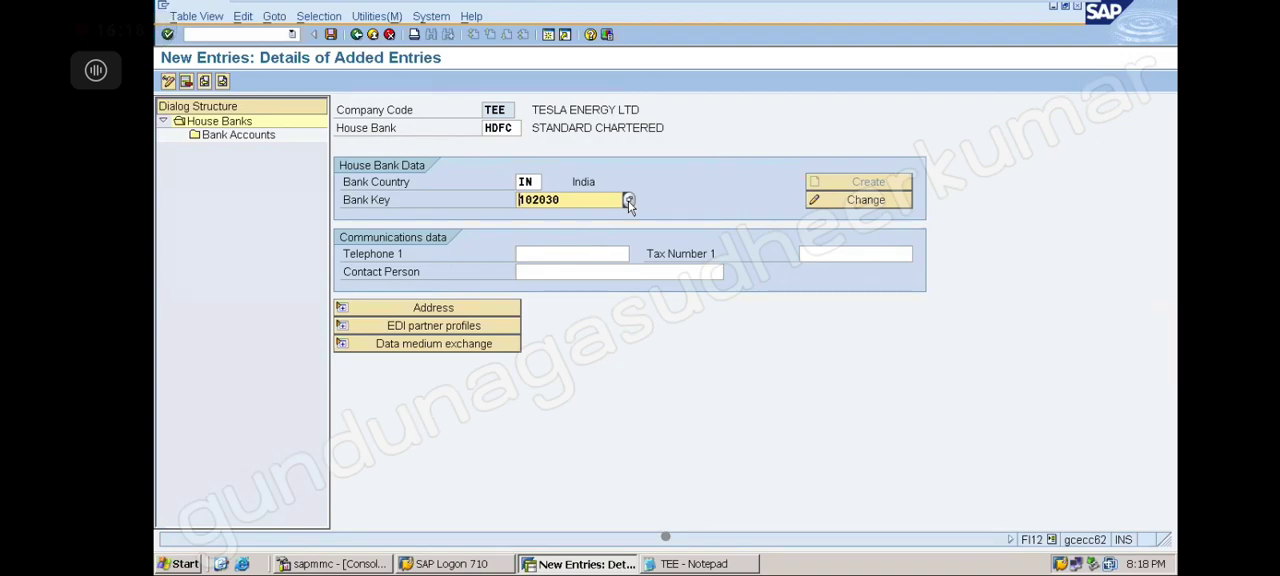
Browse the Indian bank list to check the newly created bank entry
left_click(628, 201)
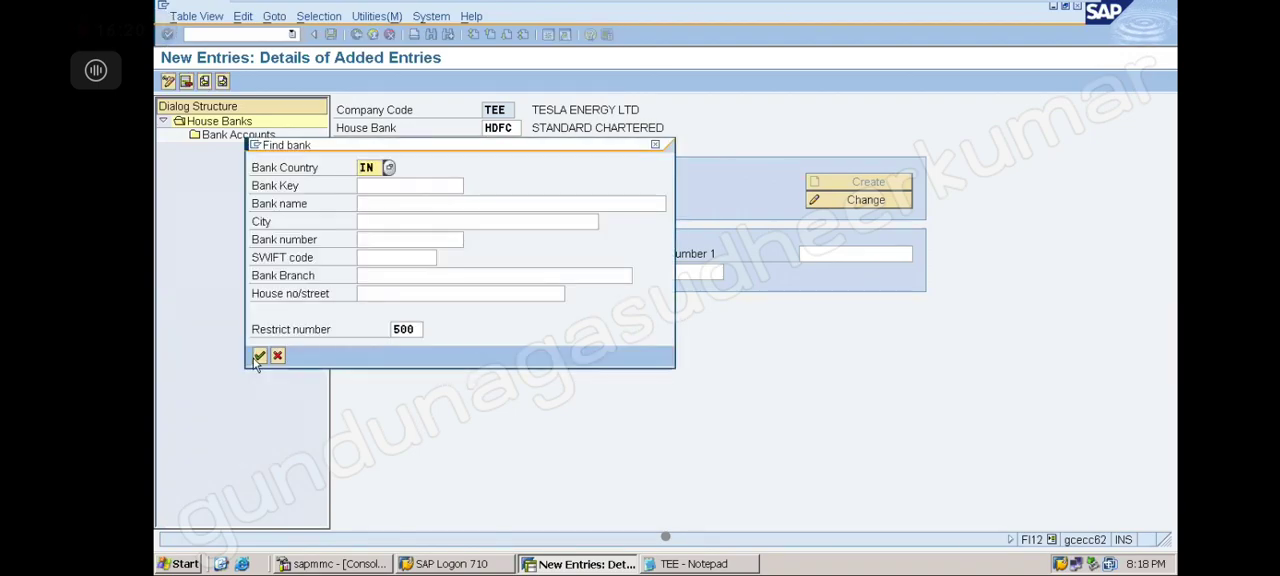
left_click(258, 358)
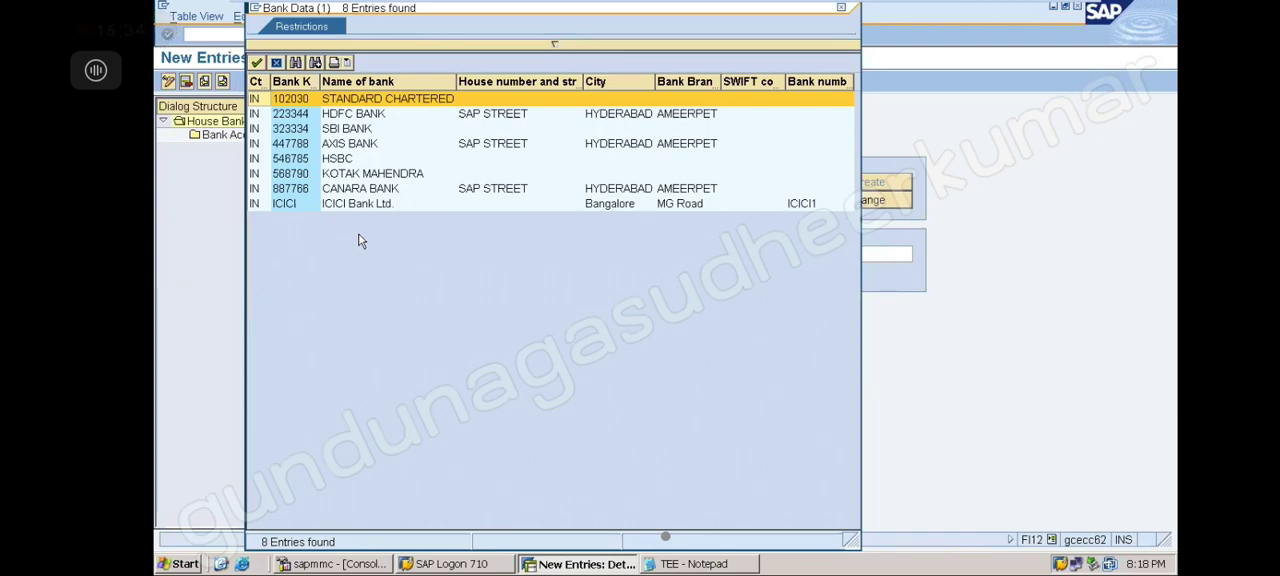
left_click(840, 12)
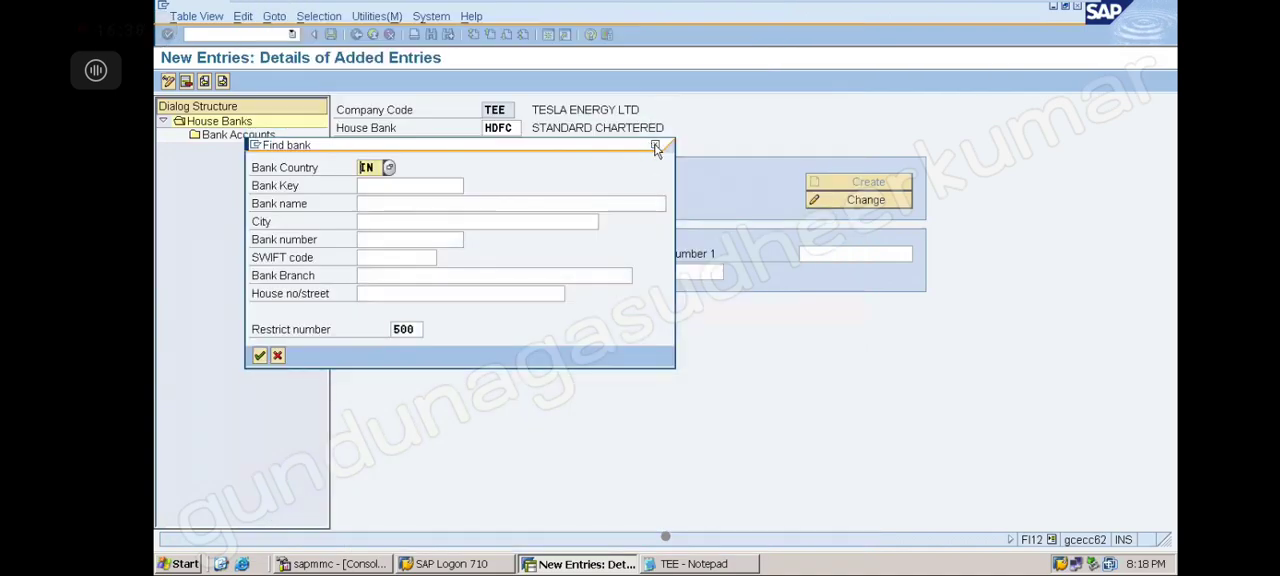
left_click(654, 146)
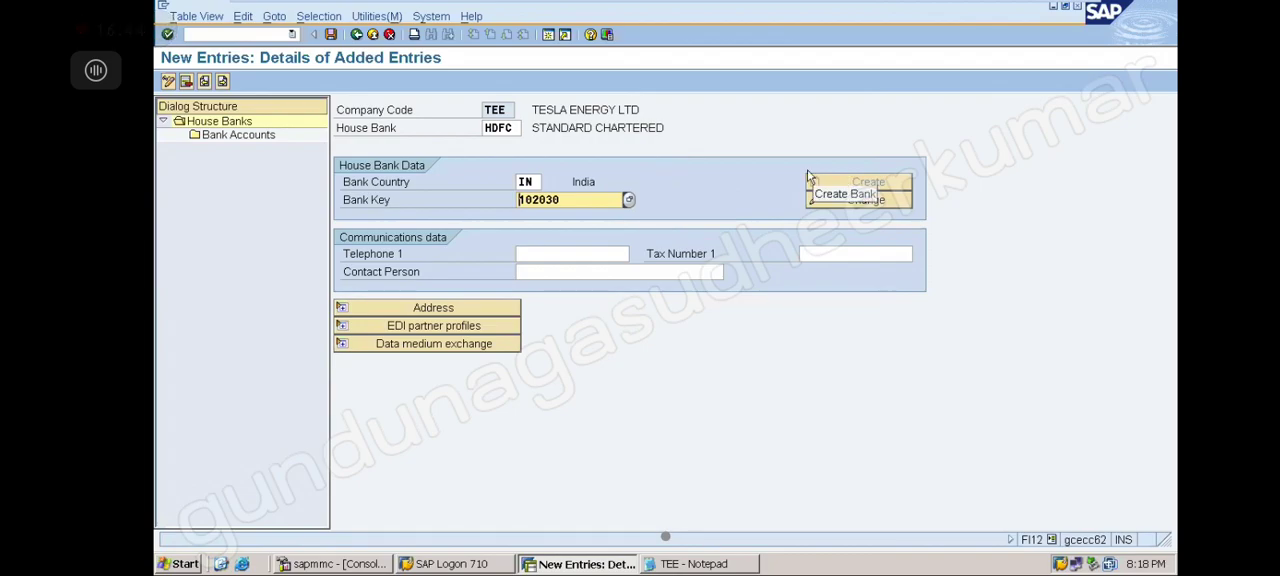
Save the house bank entry under the ACCOUNTS PAYABLES customizing request ECCK900238
left_click(331, 35)
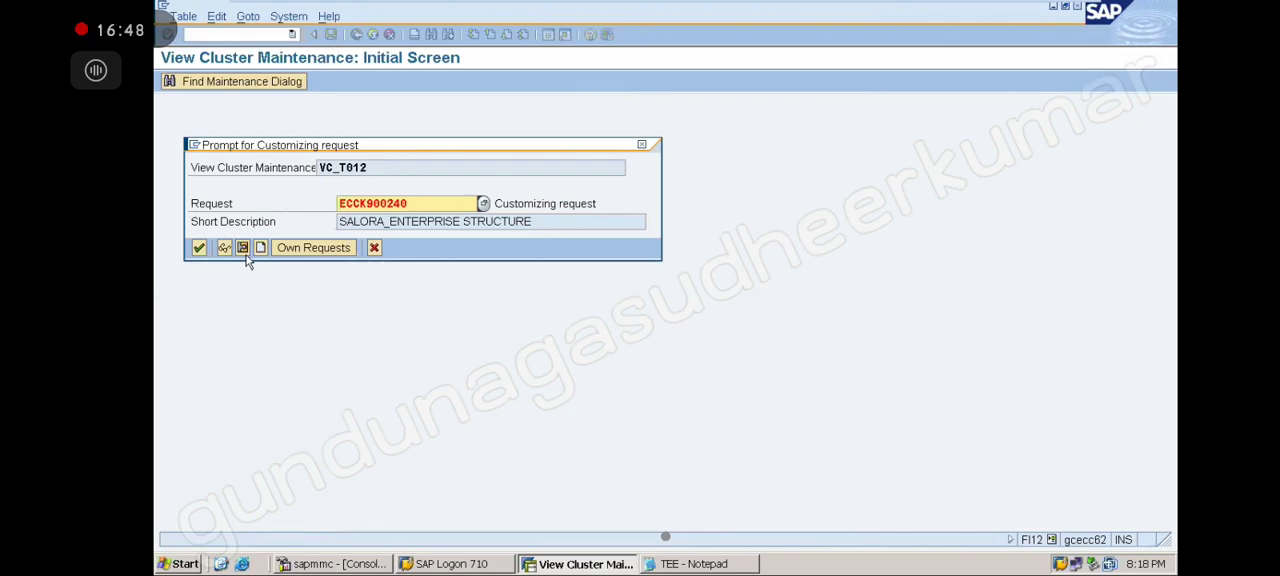
left_click(311, 250)
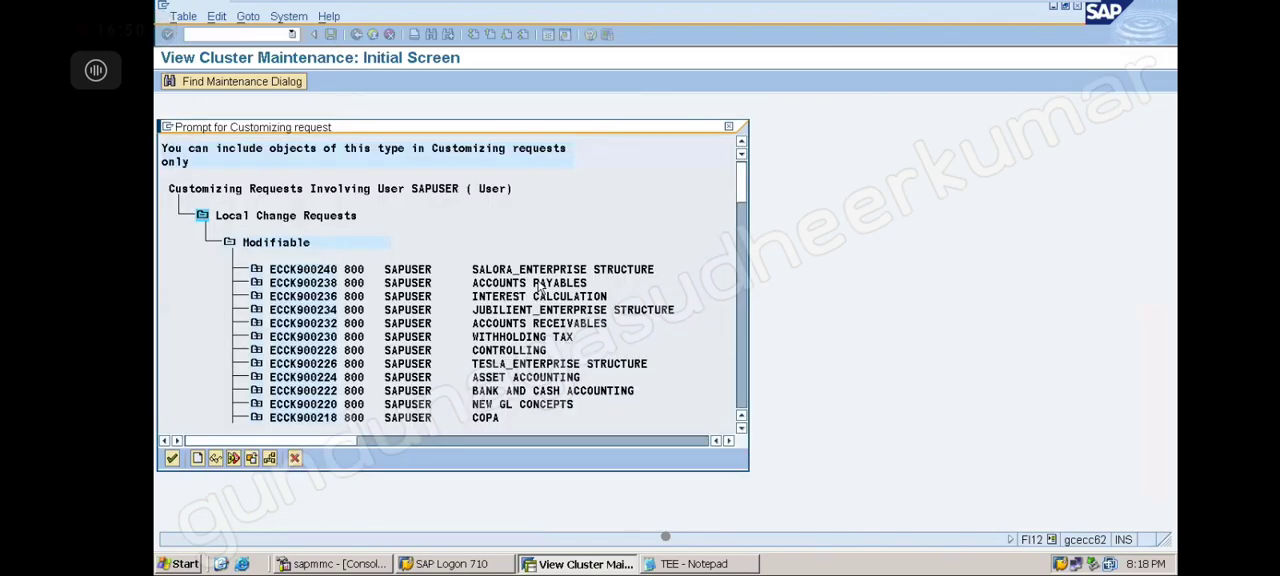
double_click(538, 284)
left_click(200, 248)
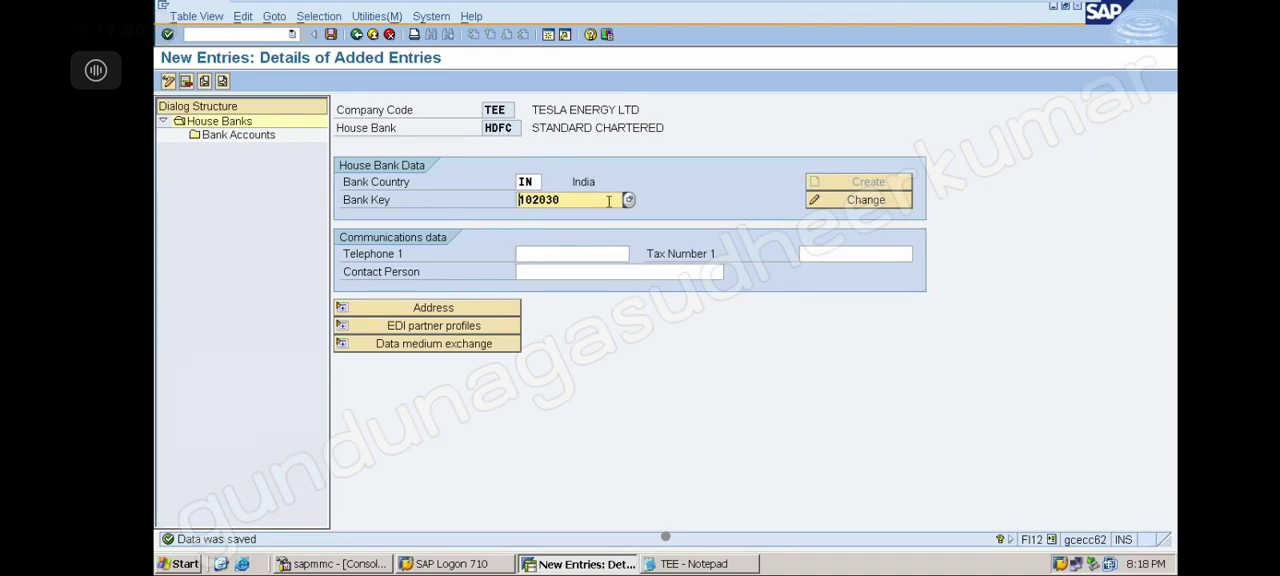
Change the house bank's bank key to HDFC BANK's key 223344 from the Indian bank list
left_click(628, 200)
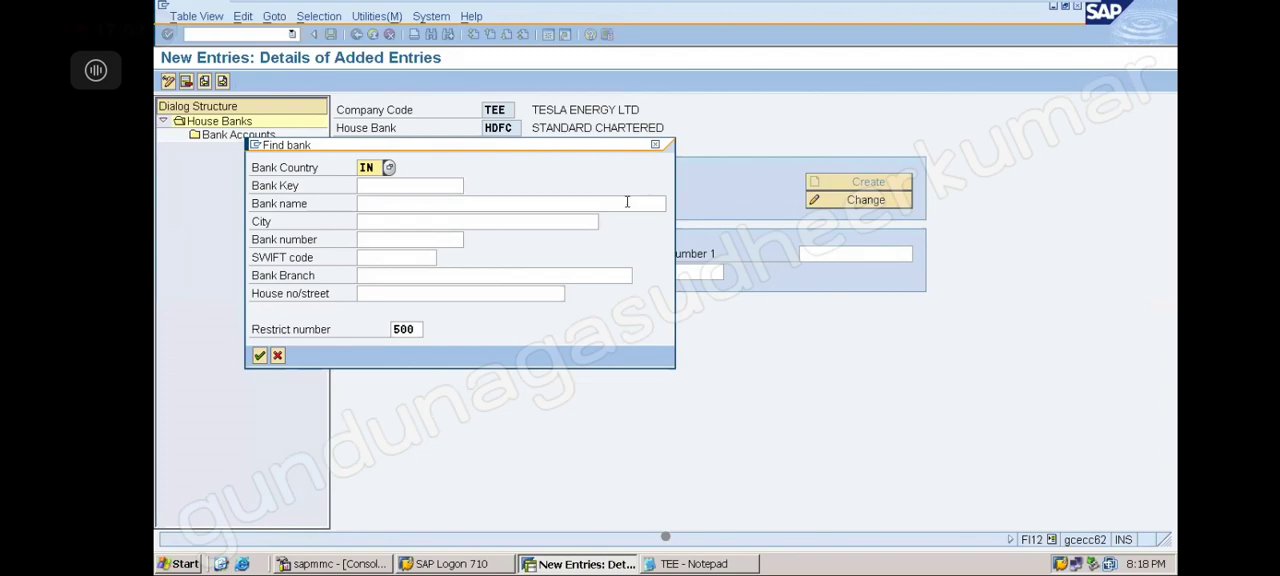
key("Return")
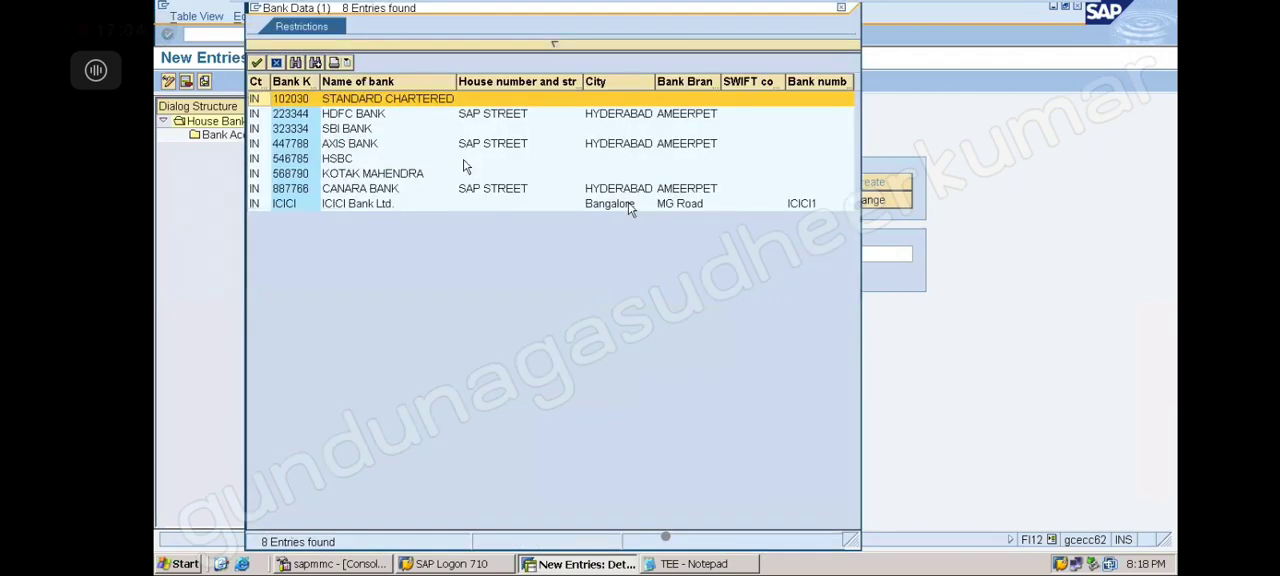
double_click(303, 116)
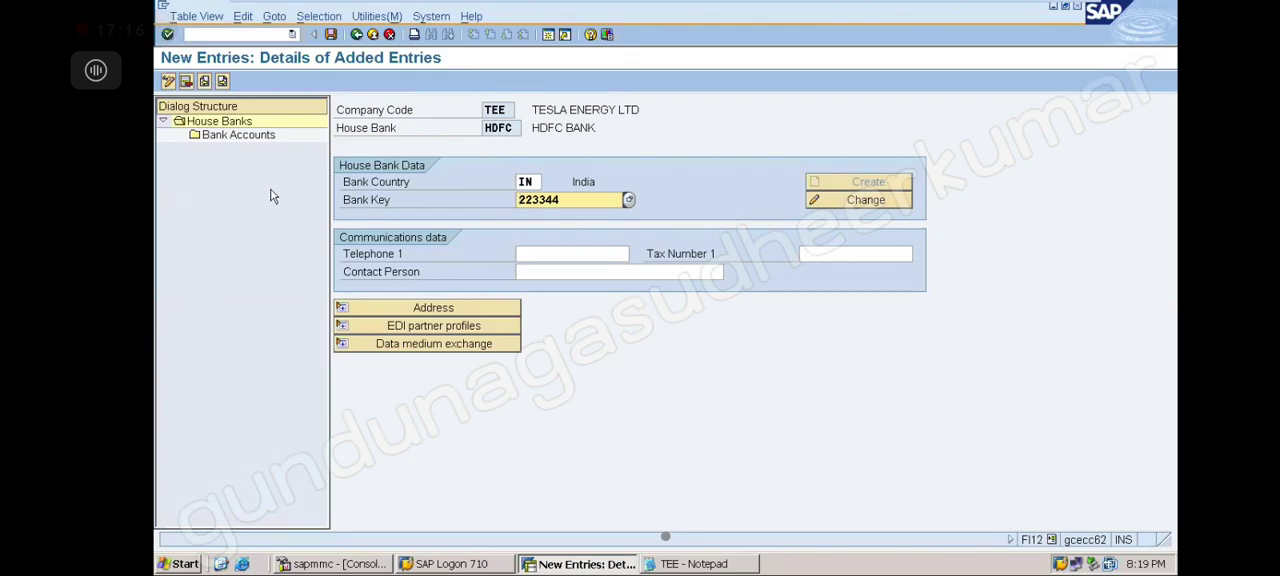
Start a new bank account entry HDFC1 for house bank HDFC, described HDFC CURRENT AC, and enter its bank account number
double_click(256, 141)
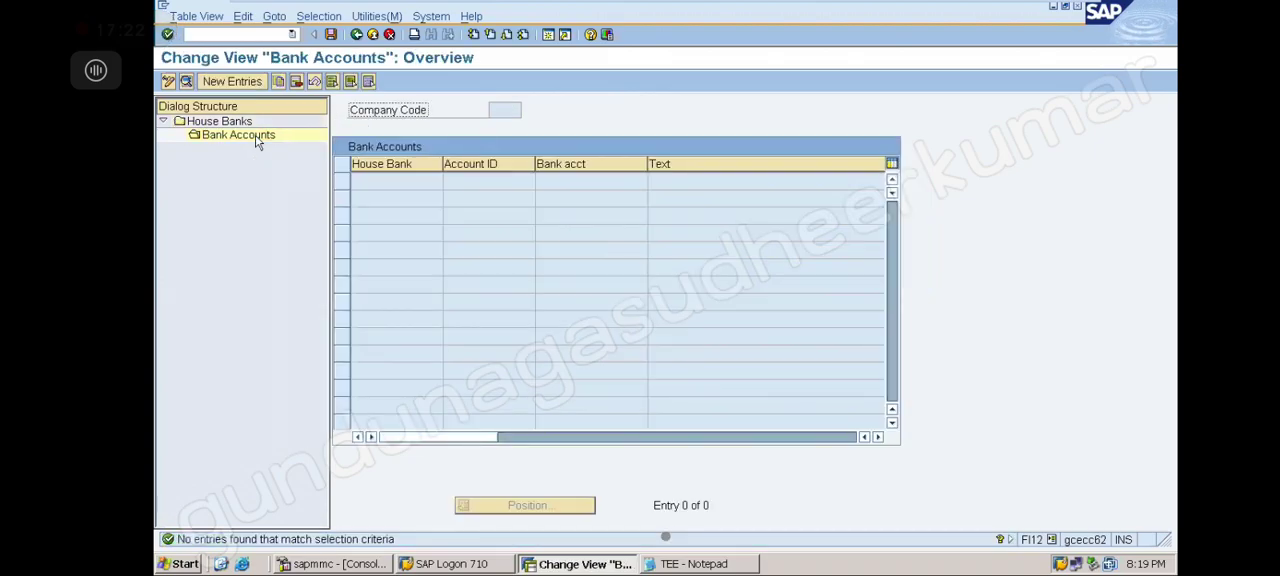
left_click(246, 86)
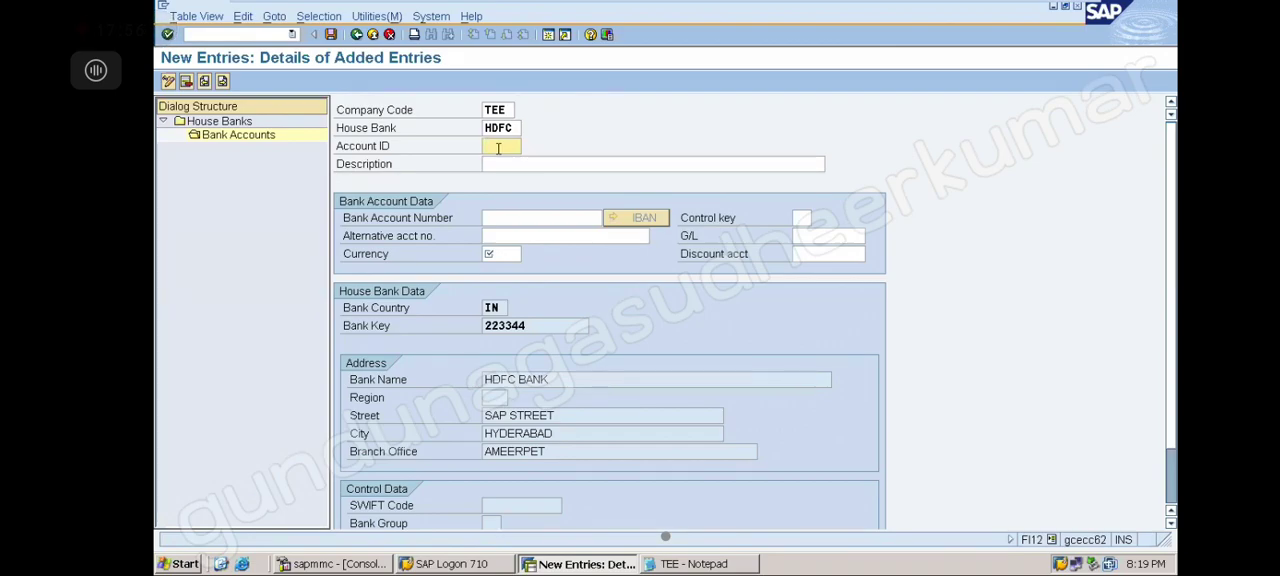
type("HDFC1")
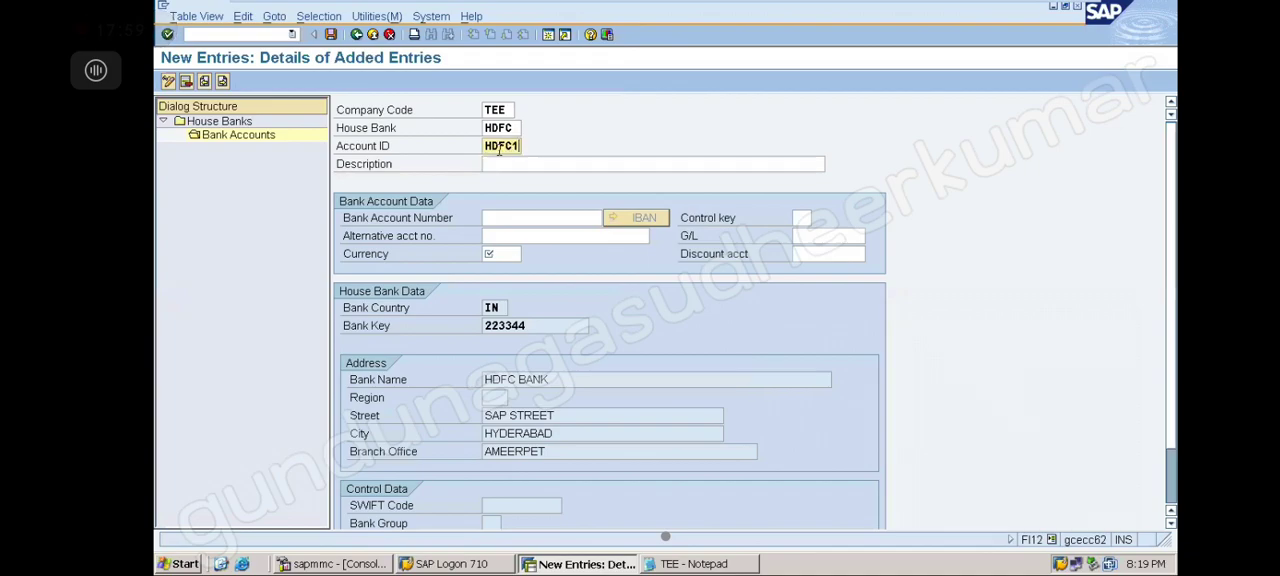
left_click(504, 162)
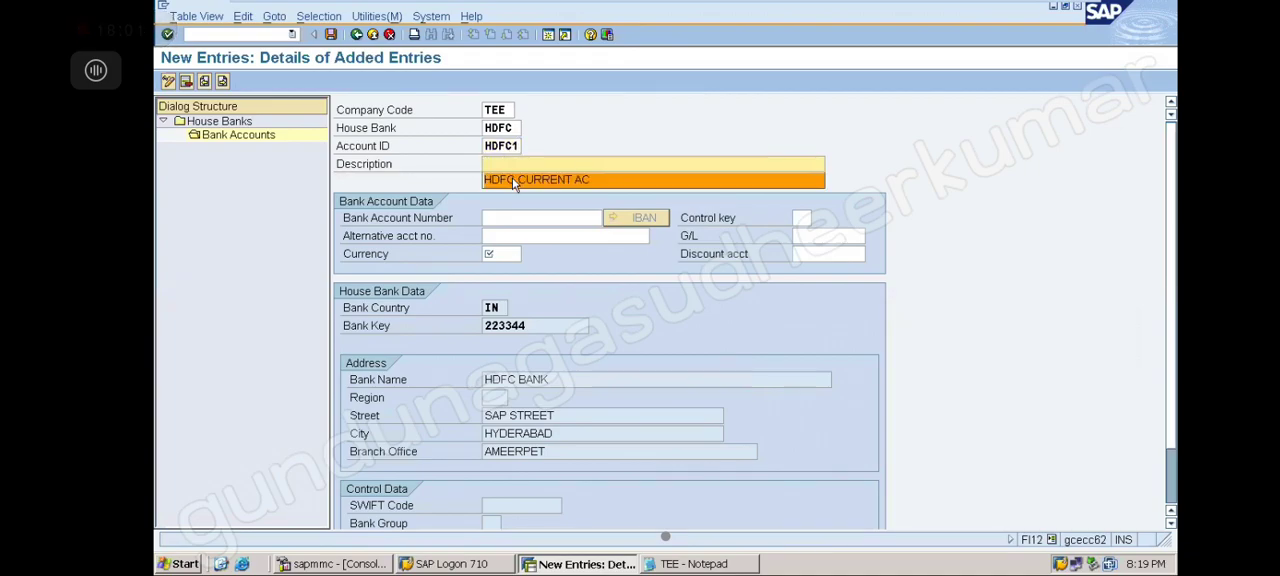
left_click(512, 179)
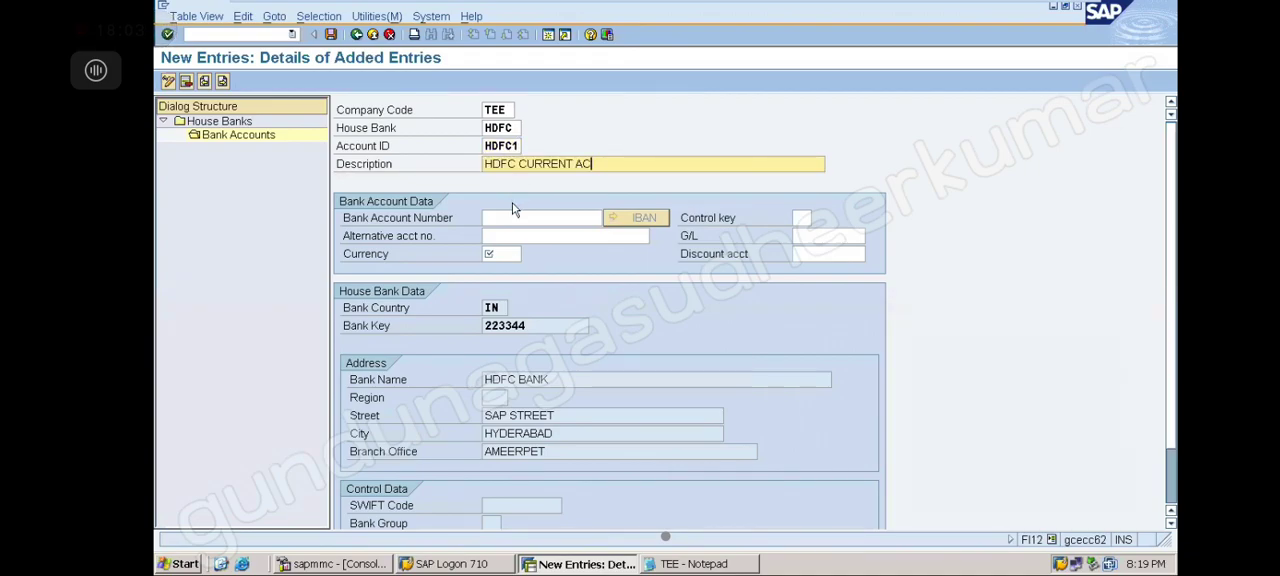
left_click(512, 217)
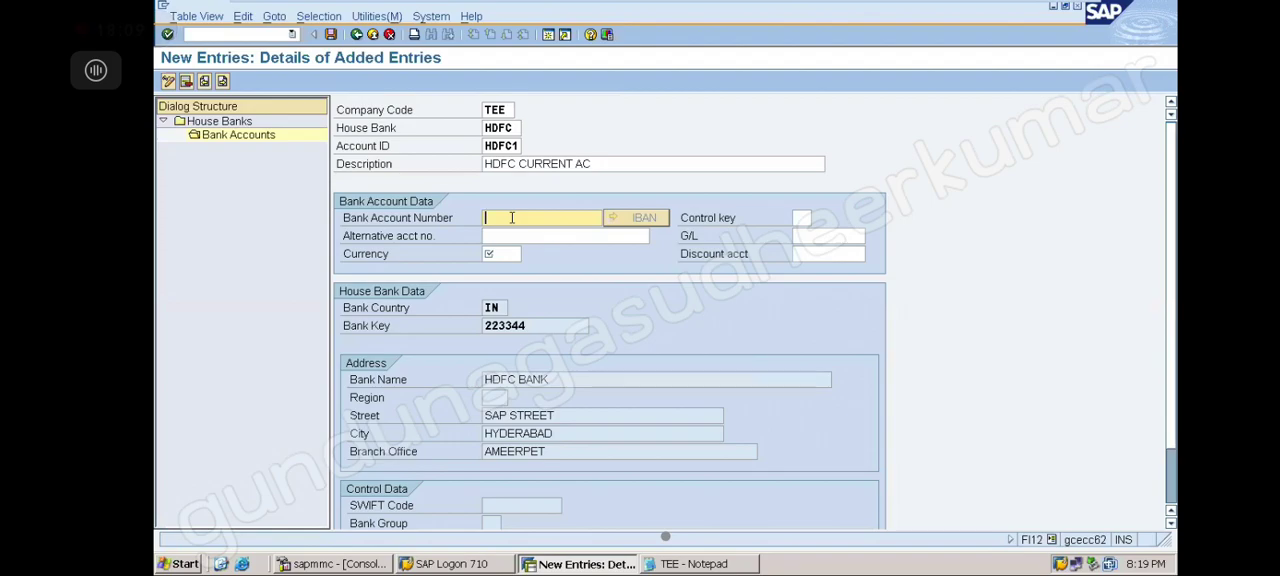
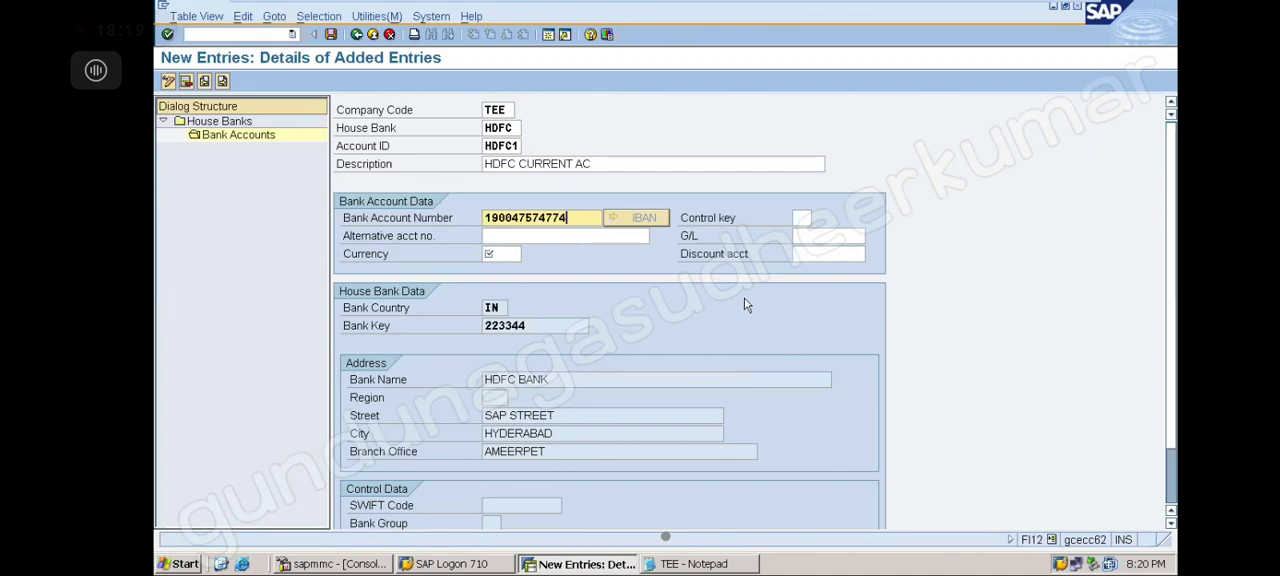
Assign G/L account 200000 from the chart-of-accounts search and set the currency to INR
left_click(813, 233)
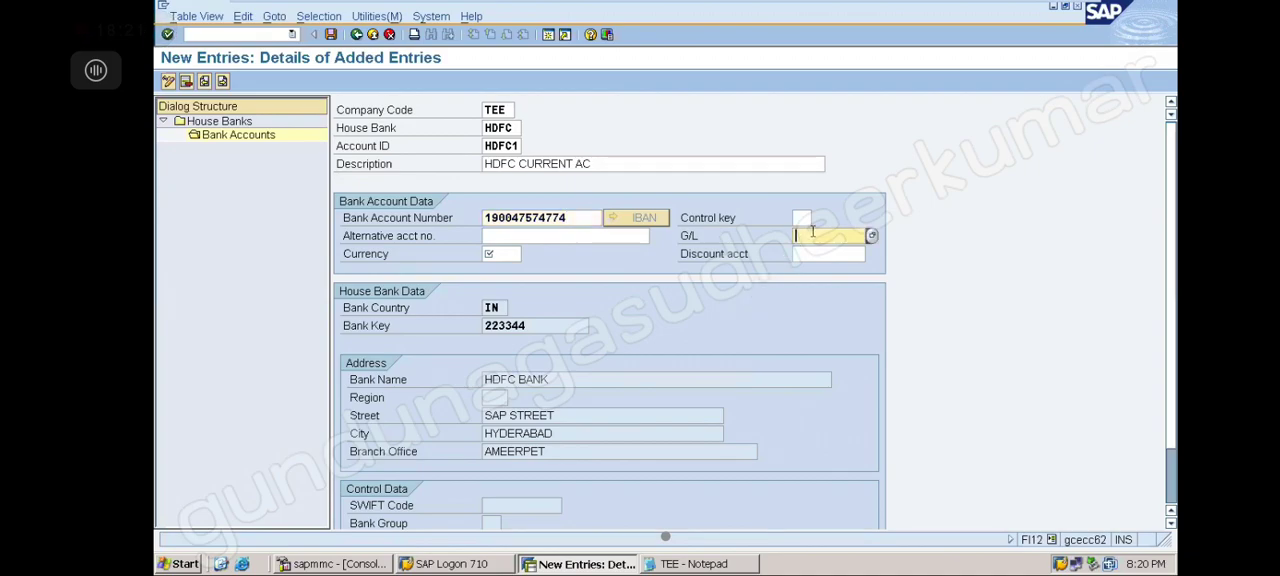
left_click(872, 236)
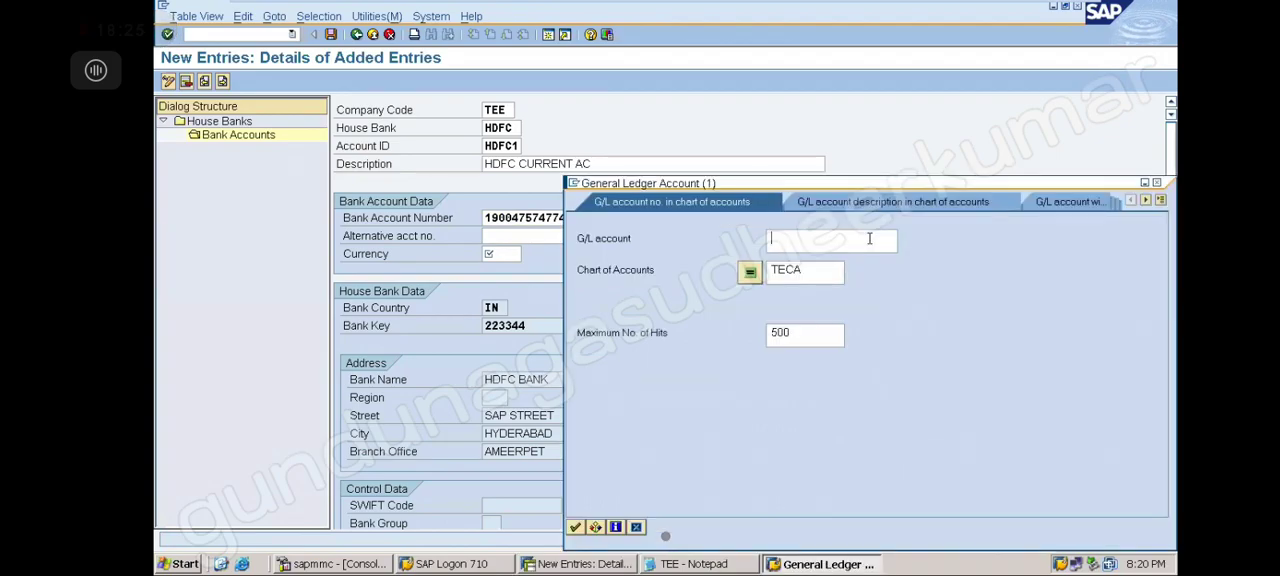
key("Return")
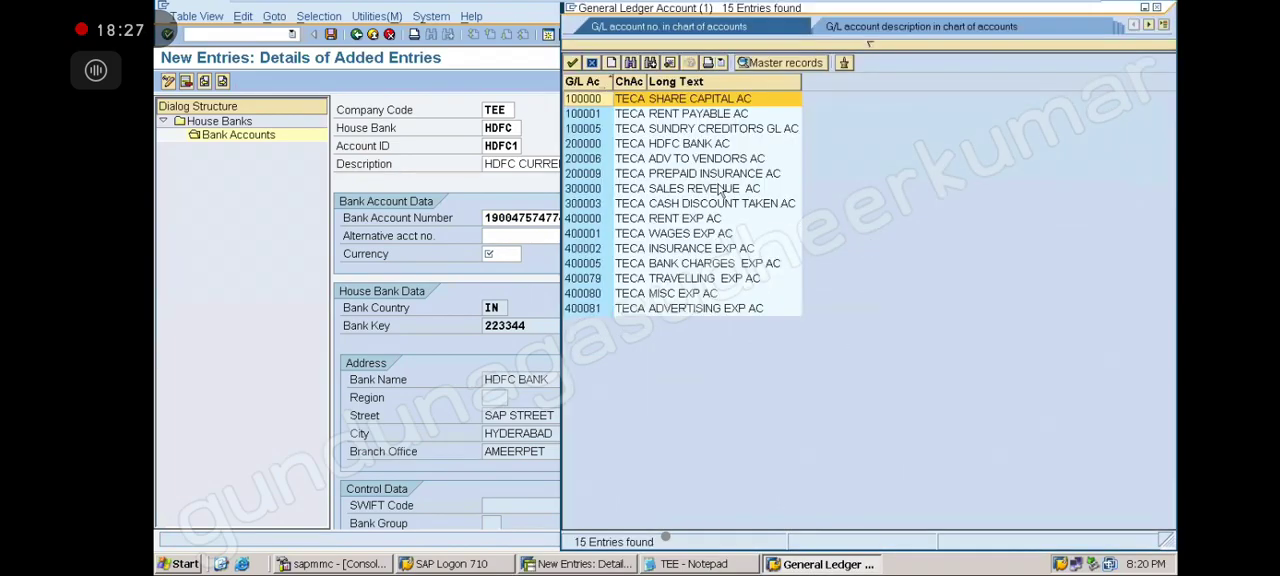
left_click(608, 145)
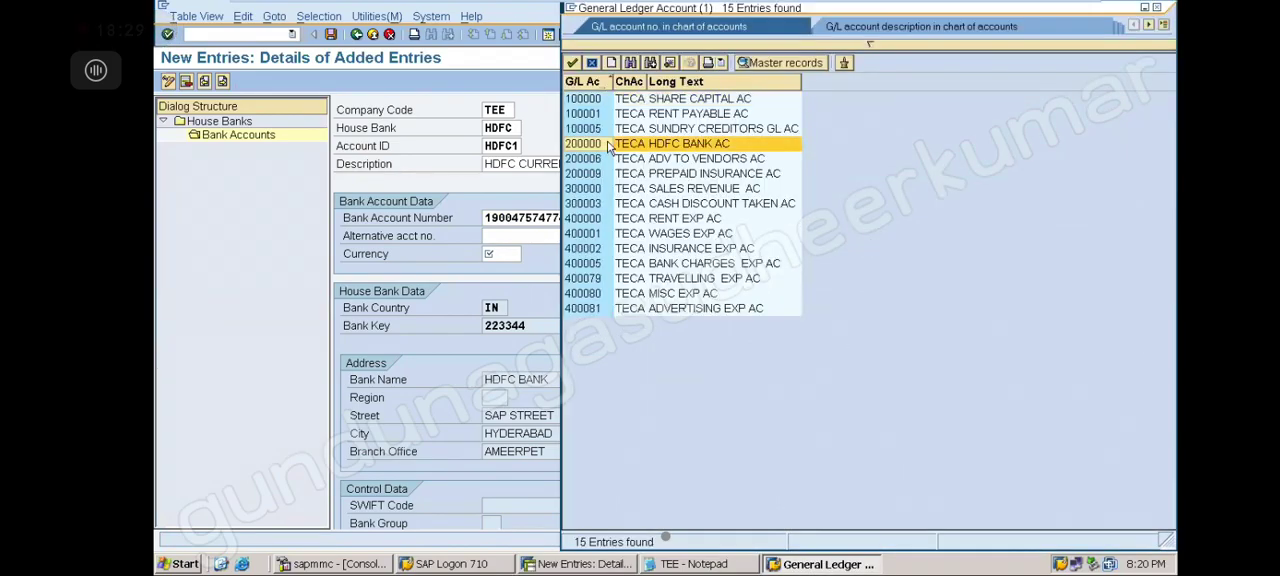
double_click(608, 145)
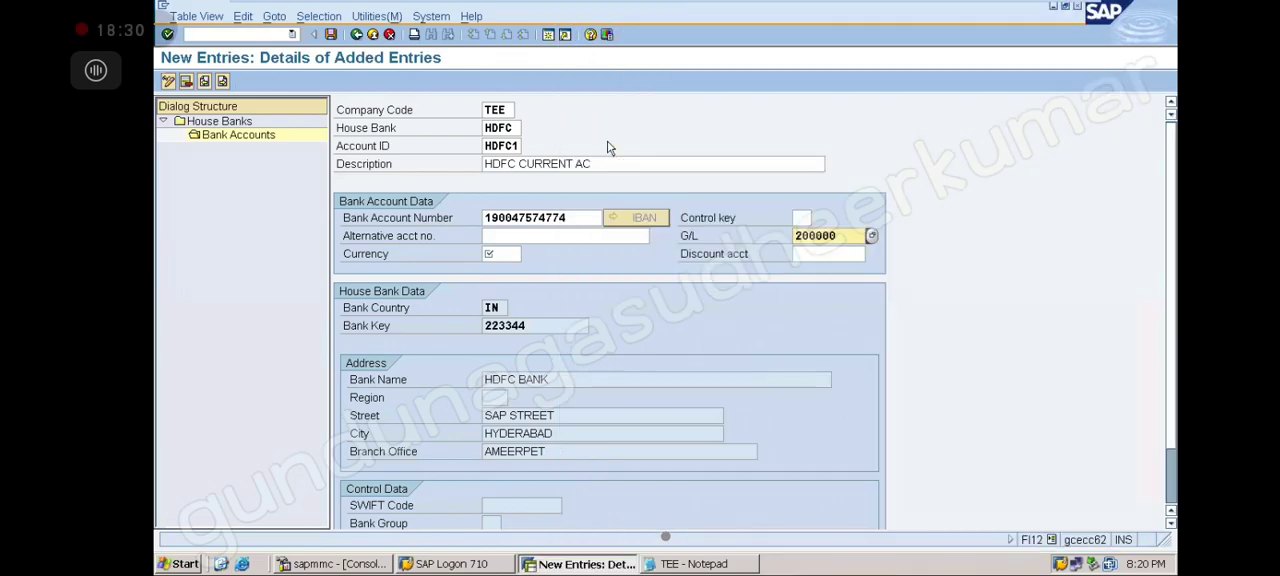
left_click(505, 253)
type("INR")
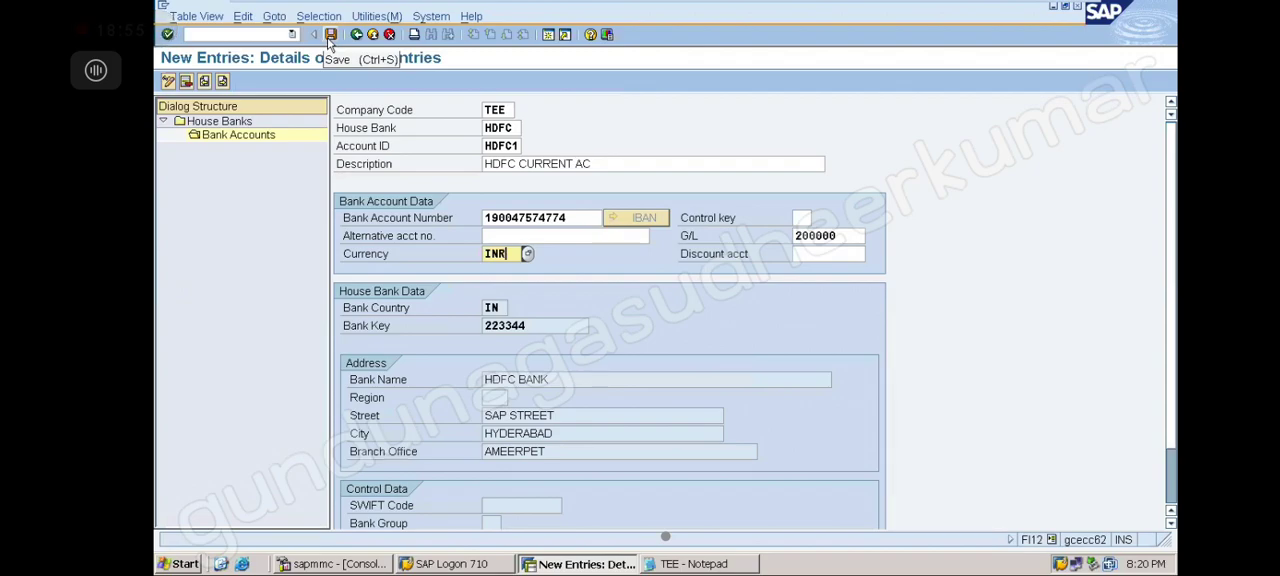
Try to save the bank account entry, then cancel the entry maintenance and discard the changes
left_click(330, 35)
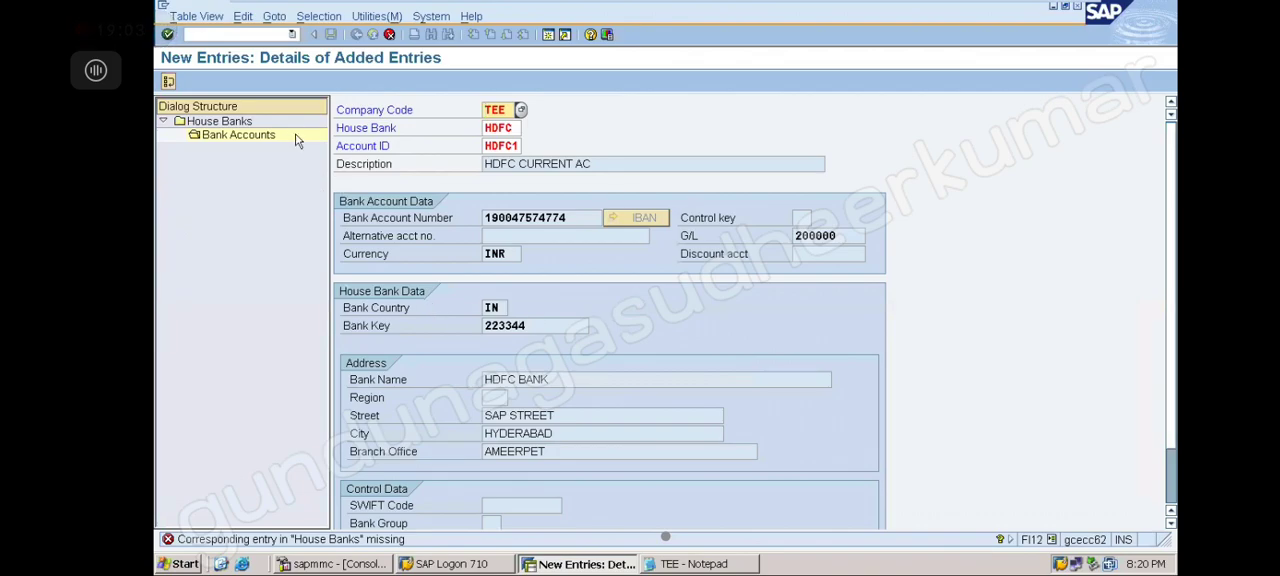
left_click(390, 35)
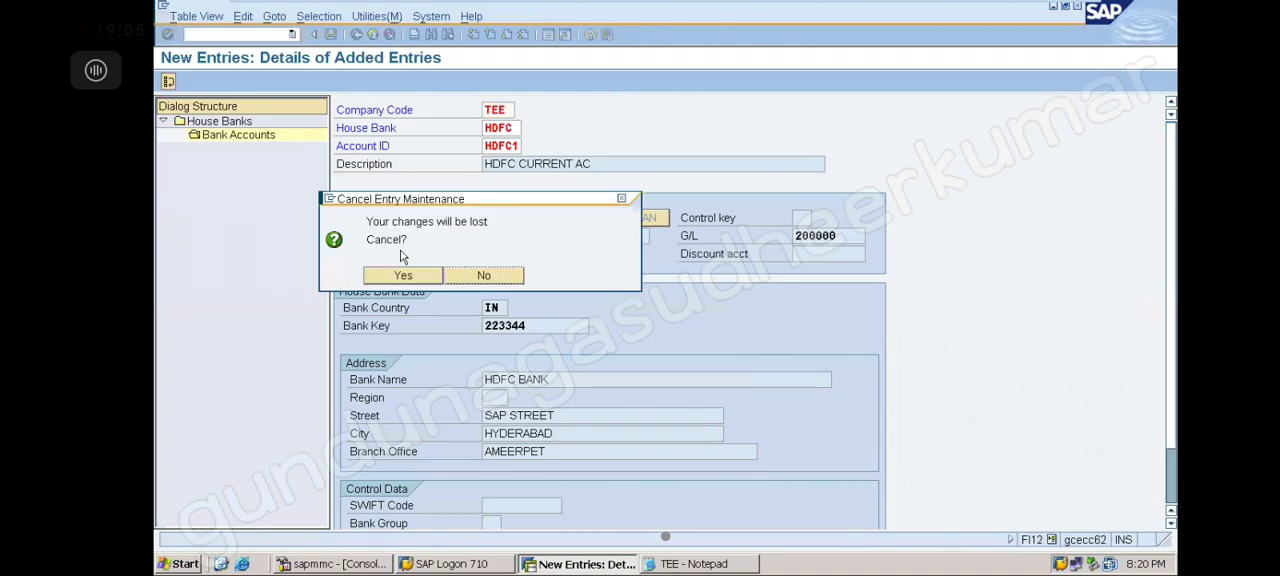
left_click(421, 275)
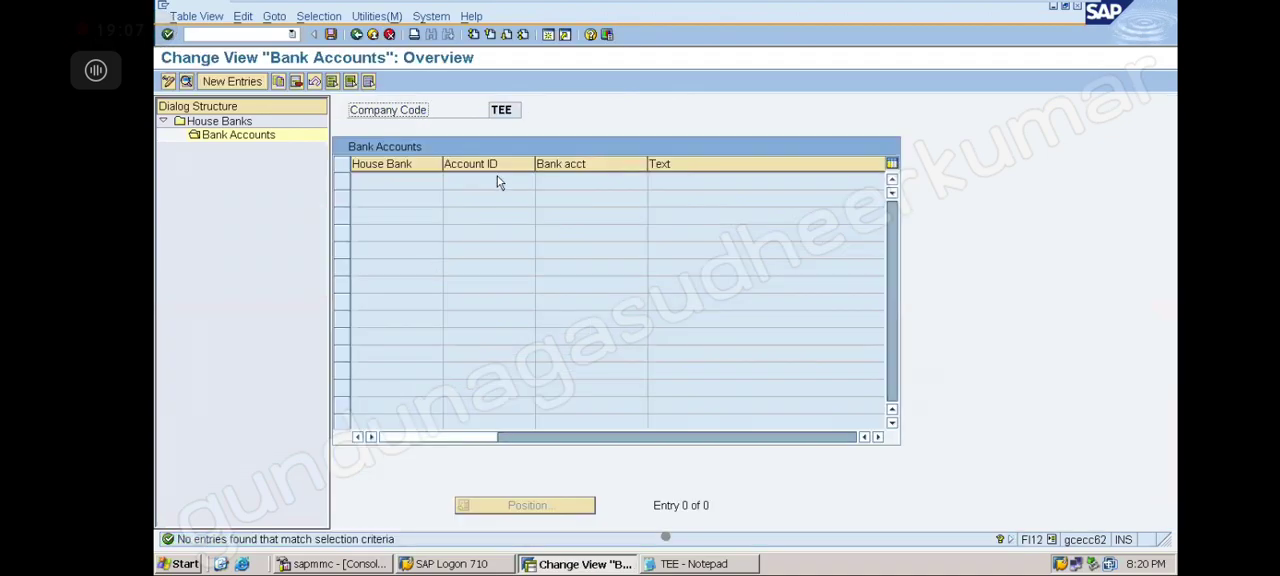
Return to house bank HDFC and start a new bank account entry HDFC1 described HDFC CURRENT AC
left_click(358, 36)
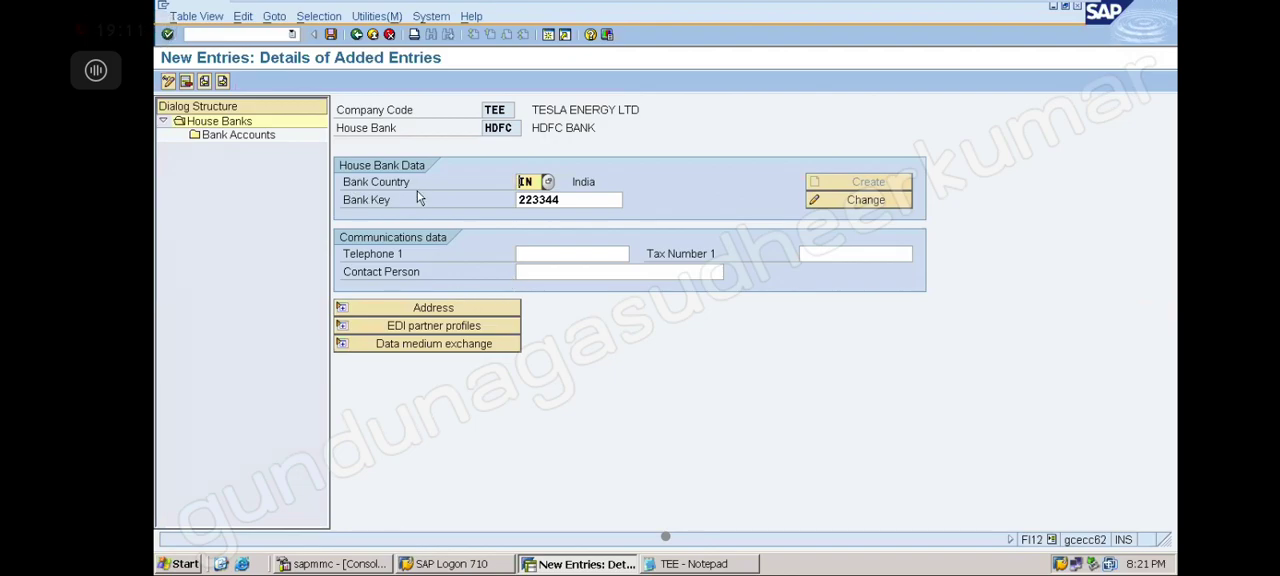
double_click(265, 141)
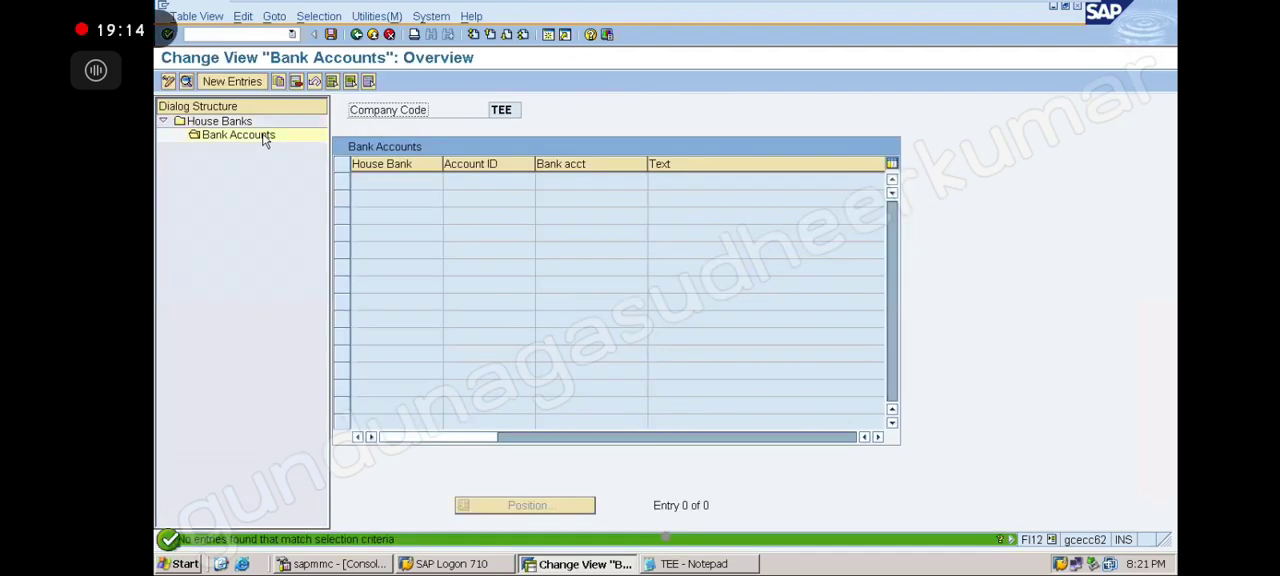
left_click(258, 80)
left_click(498, 148)
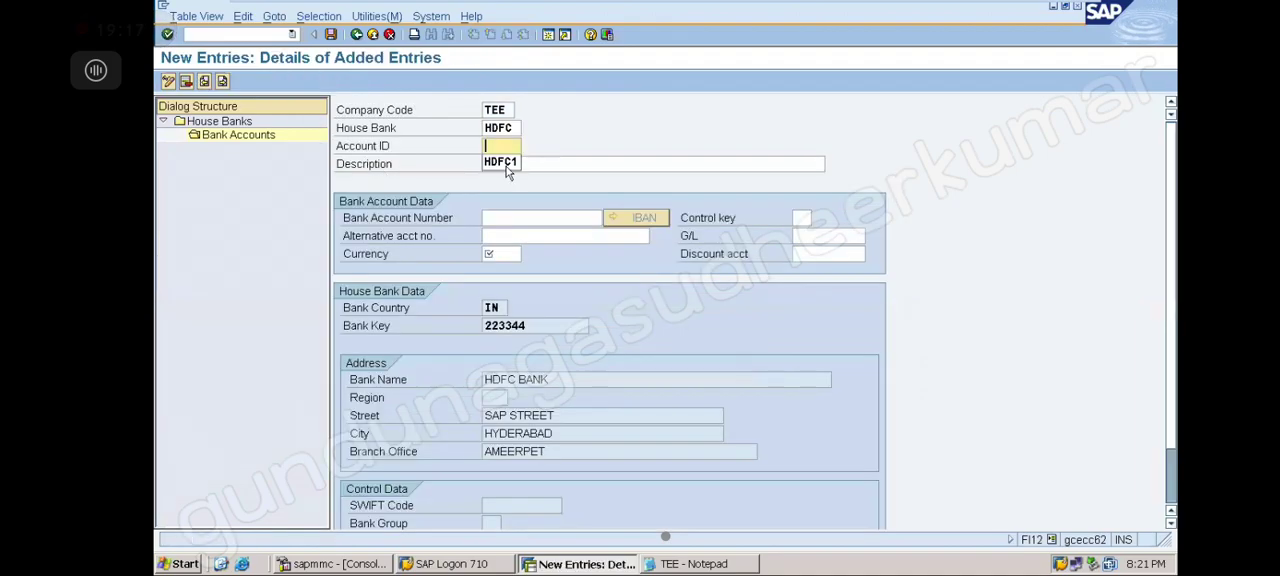
left_click(506, 166)
left_click(506, 167)
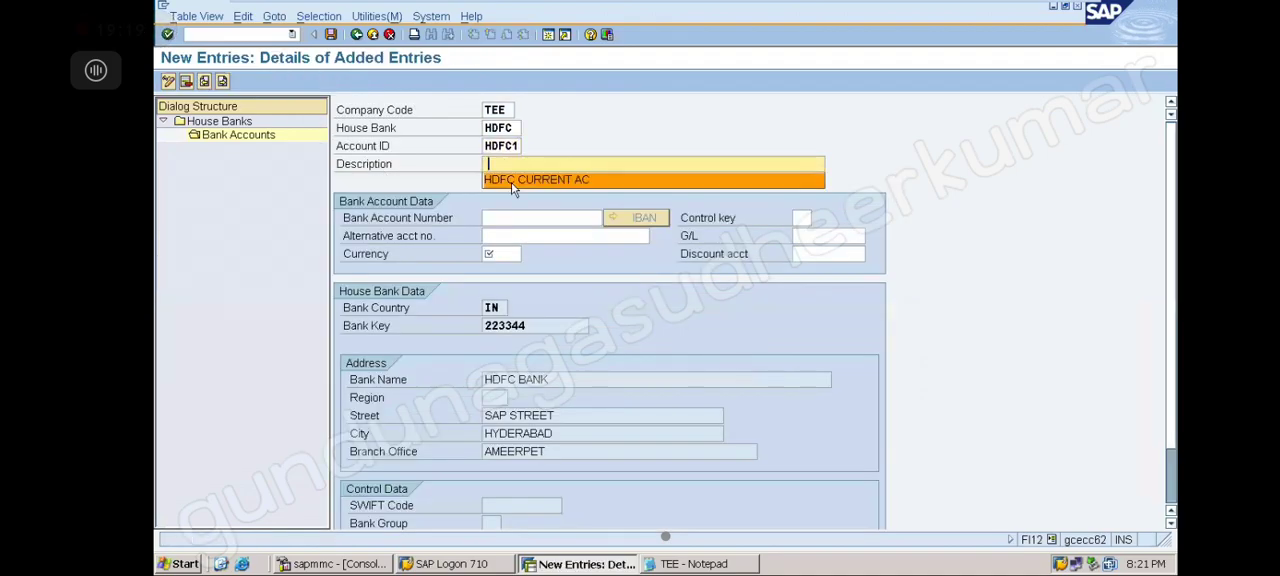
left_click(506, 178)
Fill in the bank account number, G/L account 200000 and currency INR from the previous entries
left_click(512, 216)
left_click(519, 234)
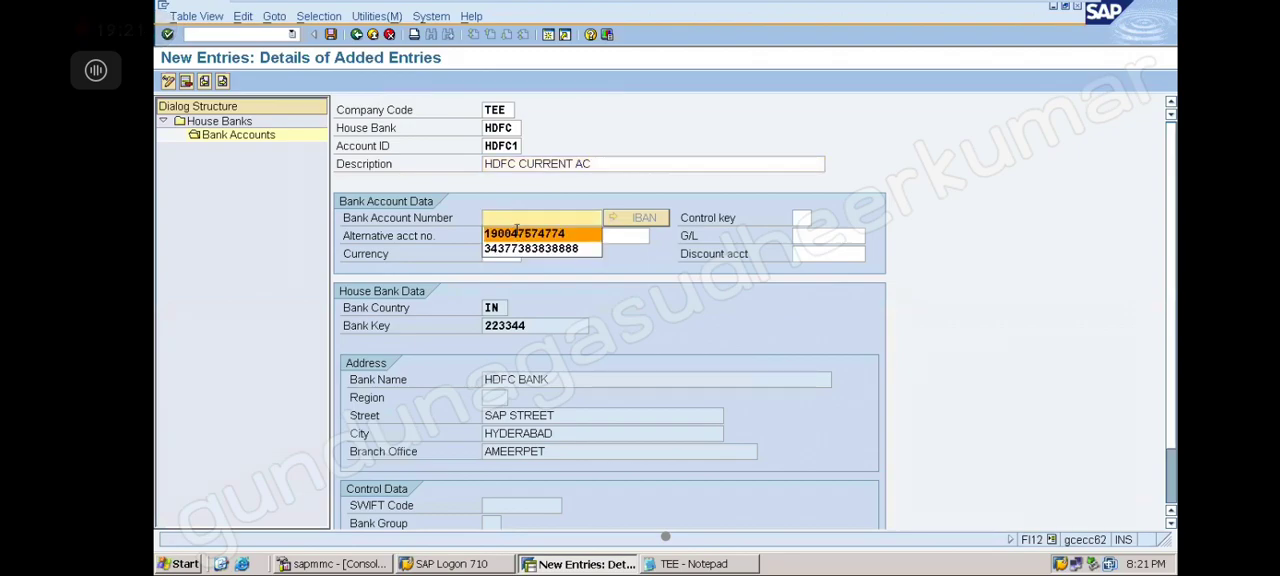
left_click(805, 235)
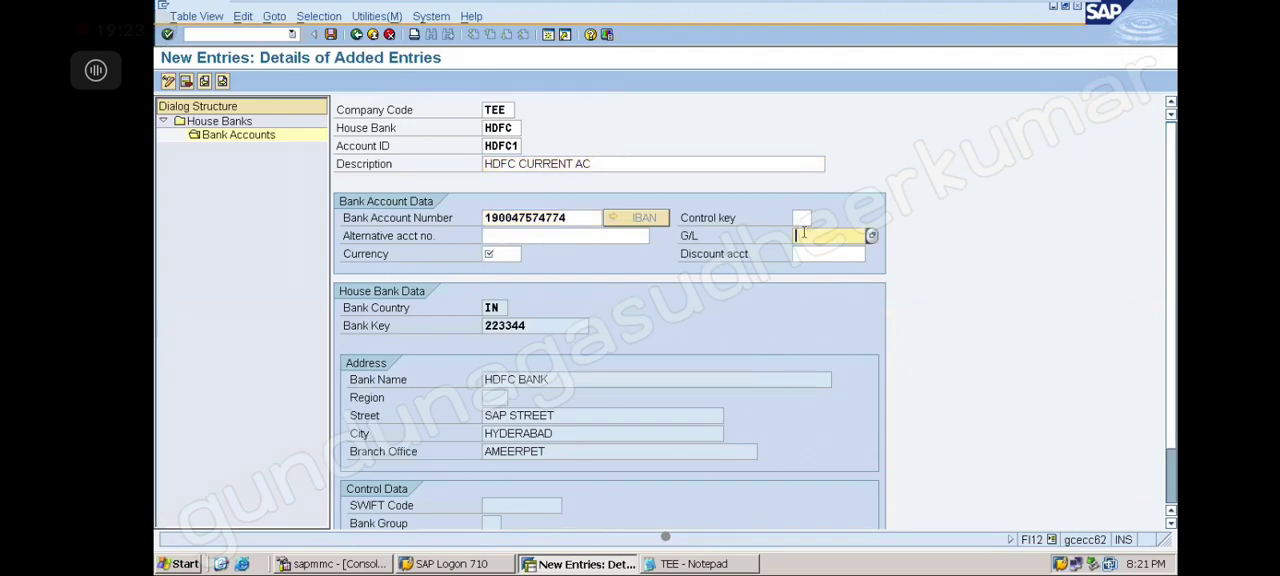
left_click(800, 251)
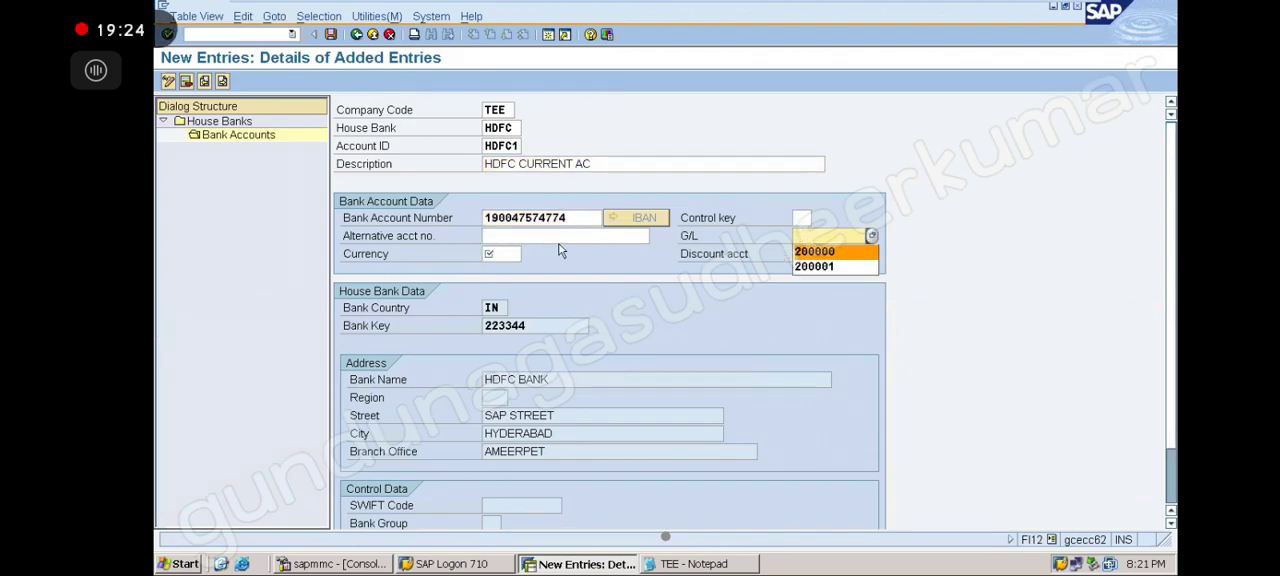
left_click(503, 253)
left_click(503, 267)
Confirm the bank account entry and read the long text of the error message
key("Return")
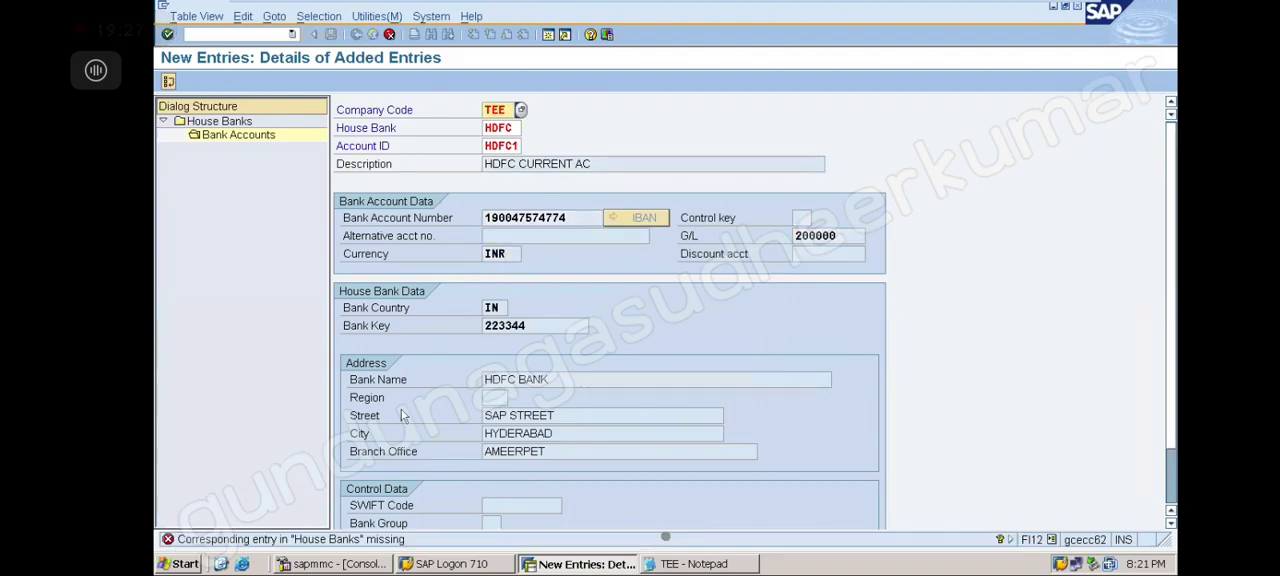
double_click(326, 545)
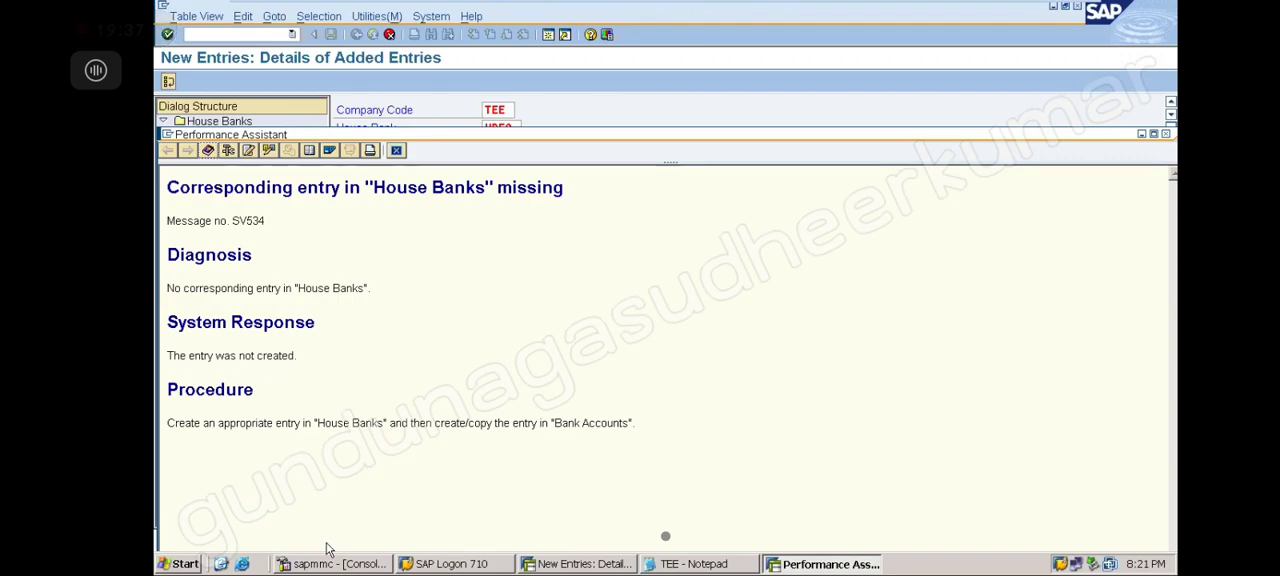
left_click(1164, 133)
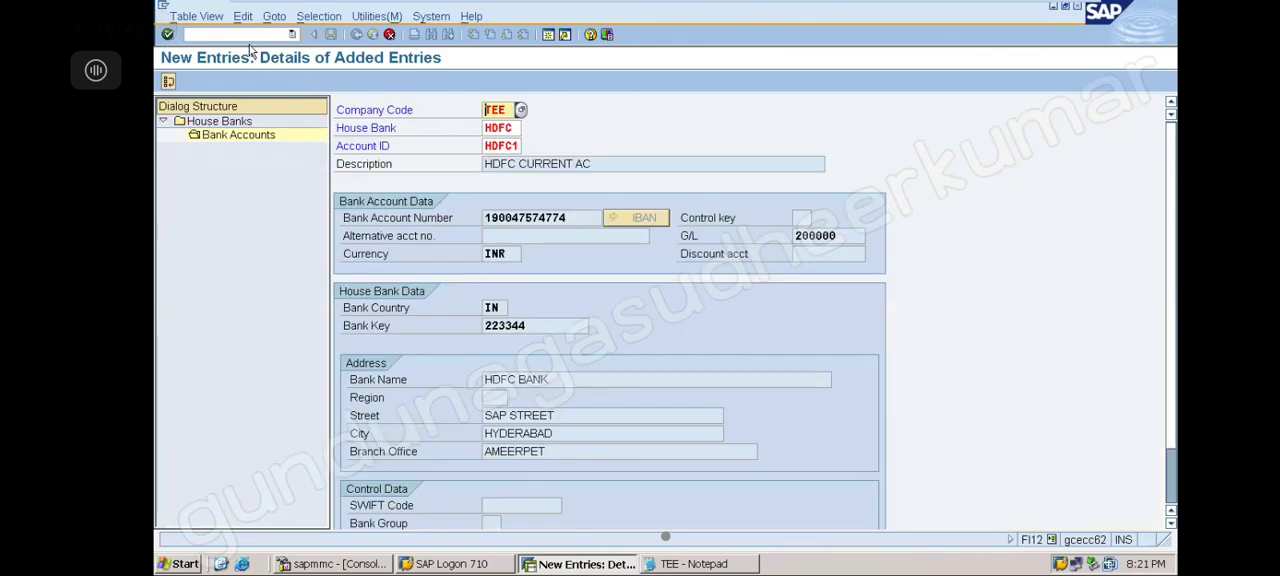
Discard the bank account entry, go back to house bank HDFC and save the house bank
left_click(390, 35)
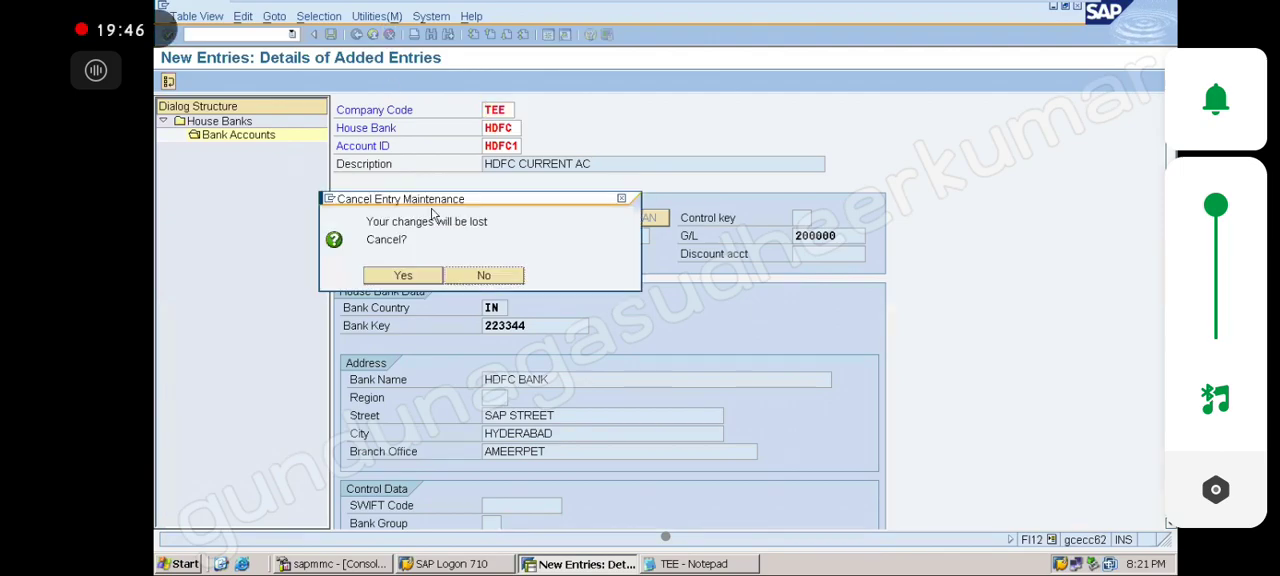
left_click(418, 275)
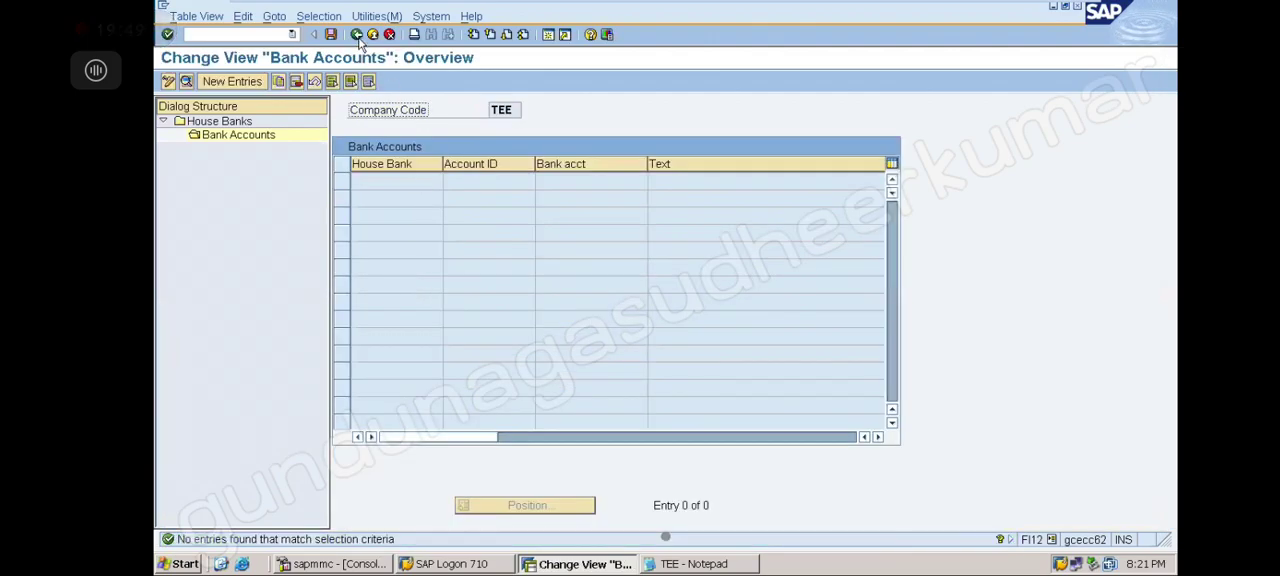
left_click(356, 34)
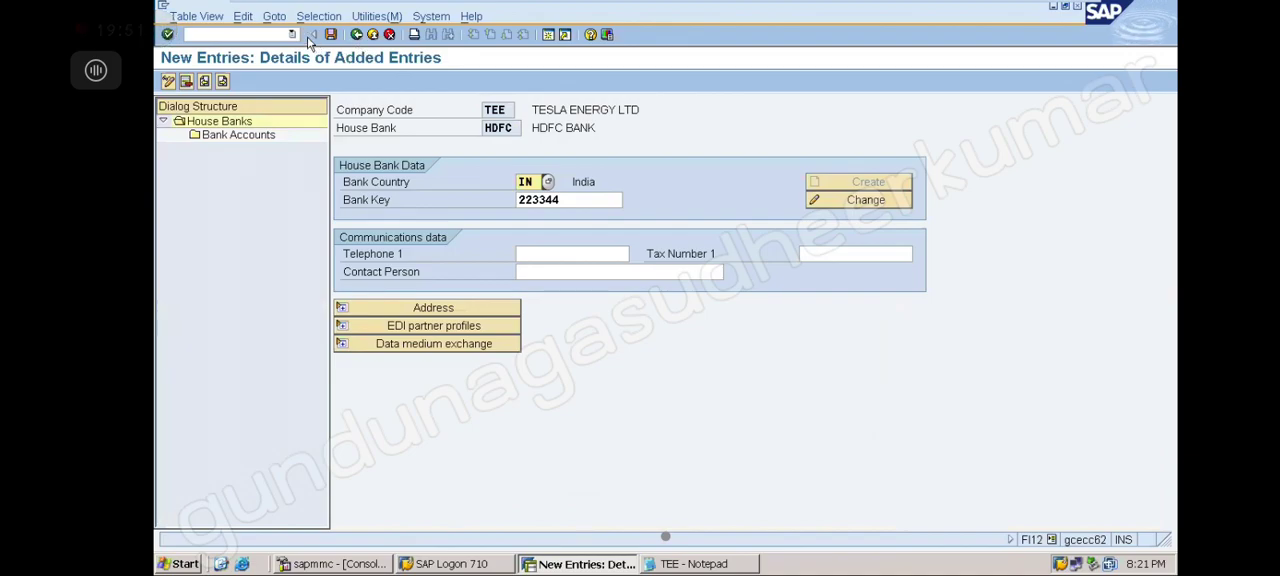
left_click(330, 34)
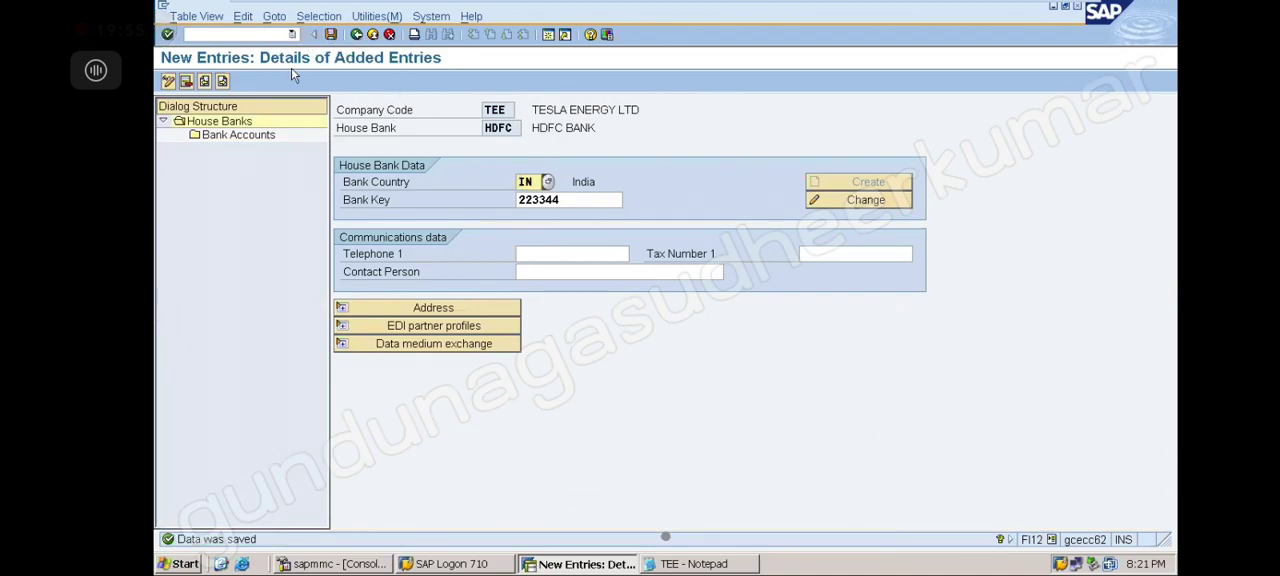
Open the bank accounts of house bank HDFC and add a new entry HDFC1 described HDFC CURRENT AC
double_click(262, 137)
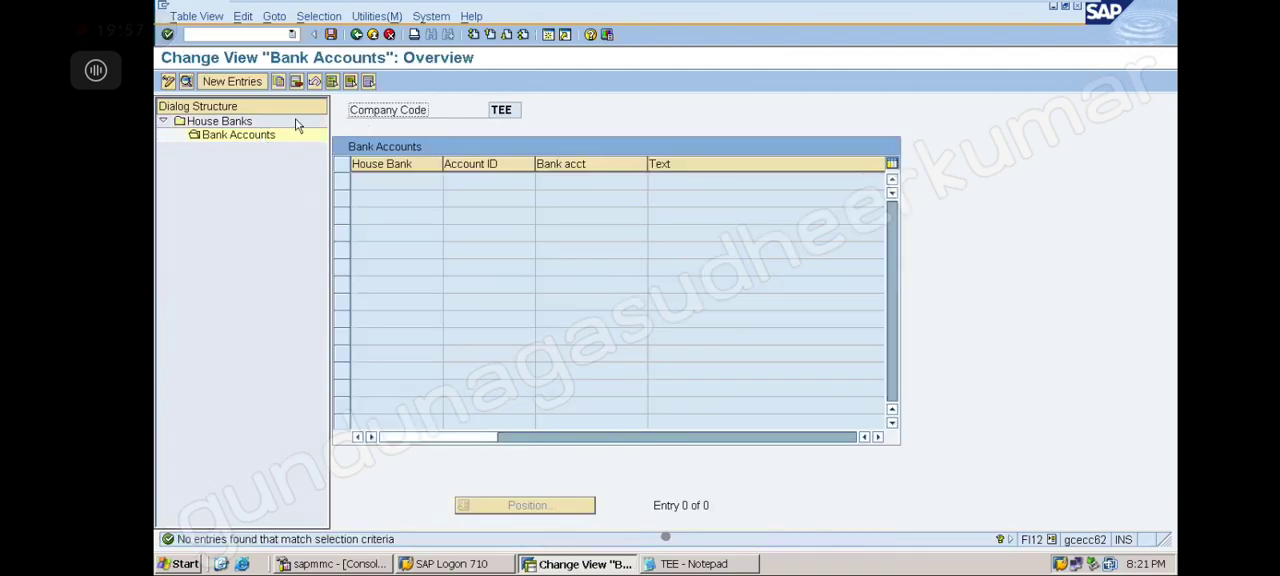
left_click(238, 82)
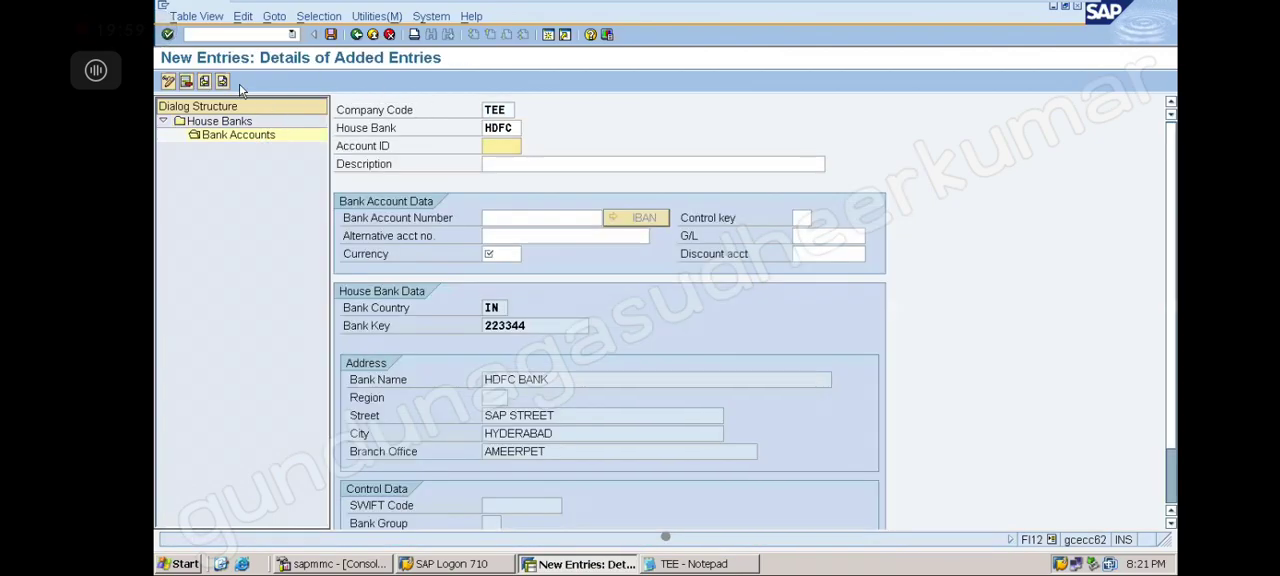
left_click(496, 145)
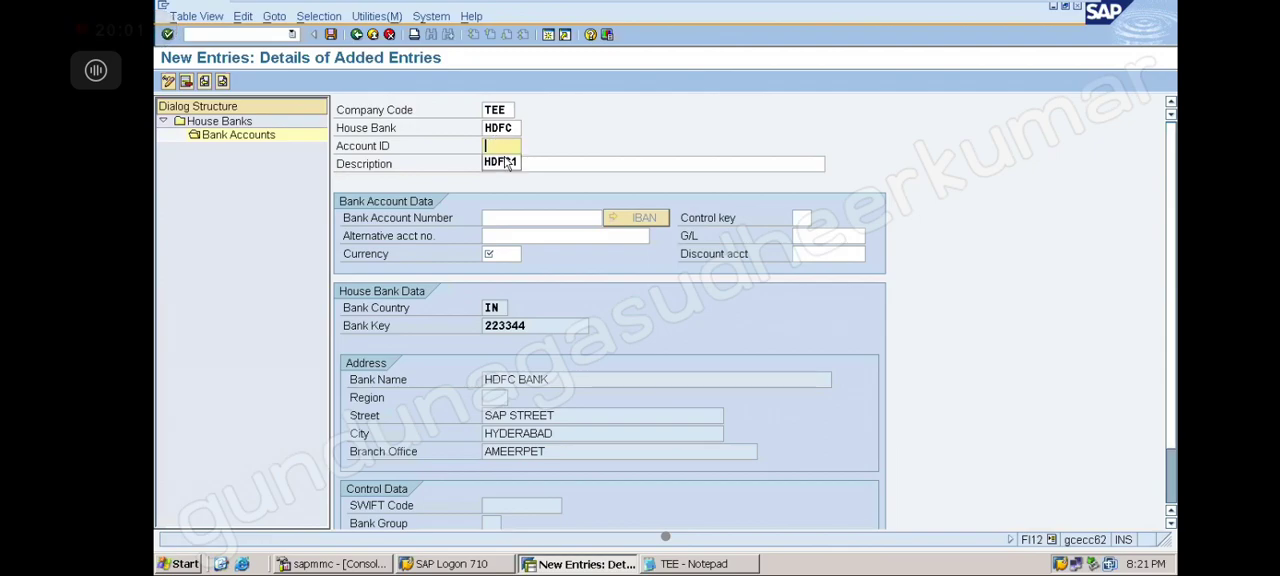
left_click(502, 164)
left_click(501, 168)
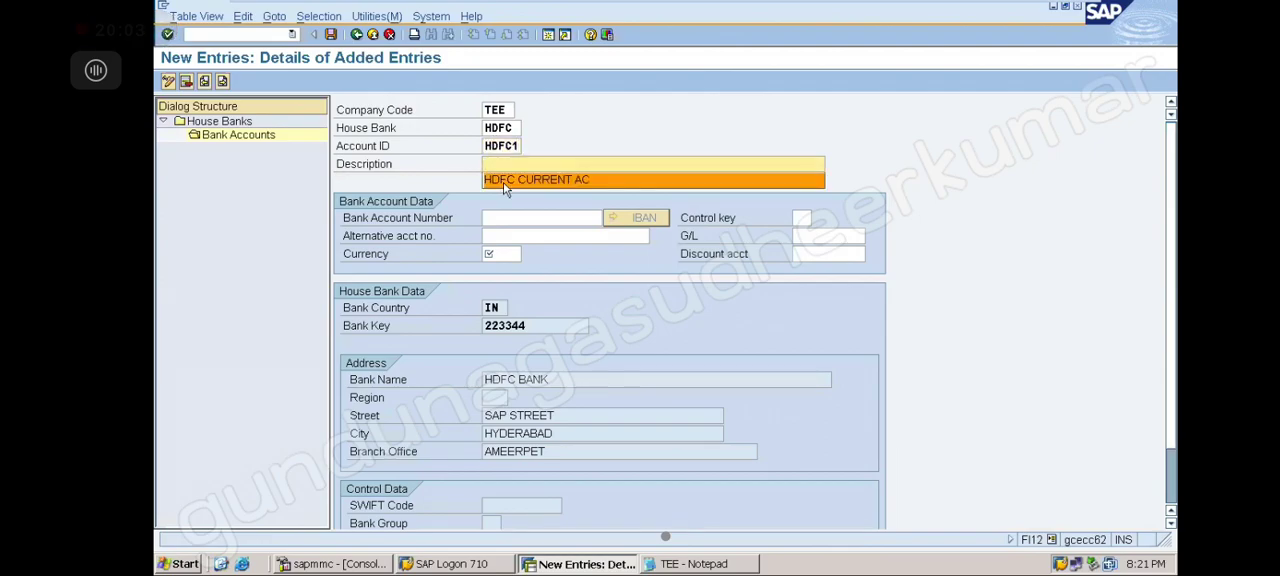
left_click(505, 183)
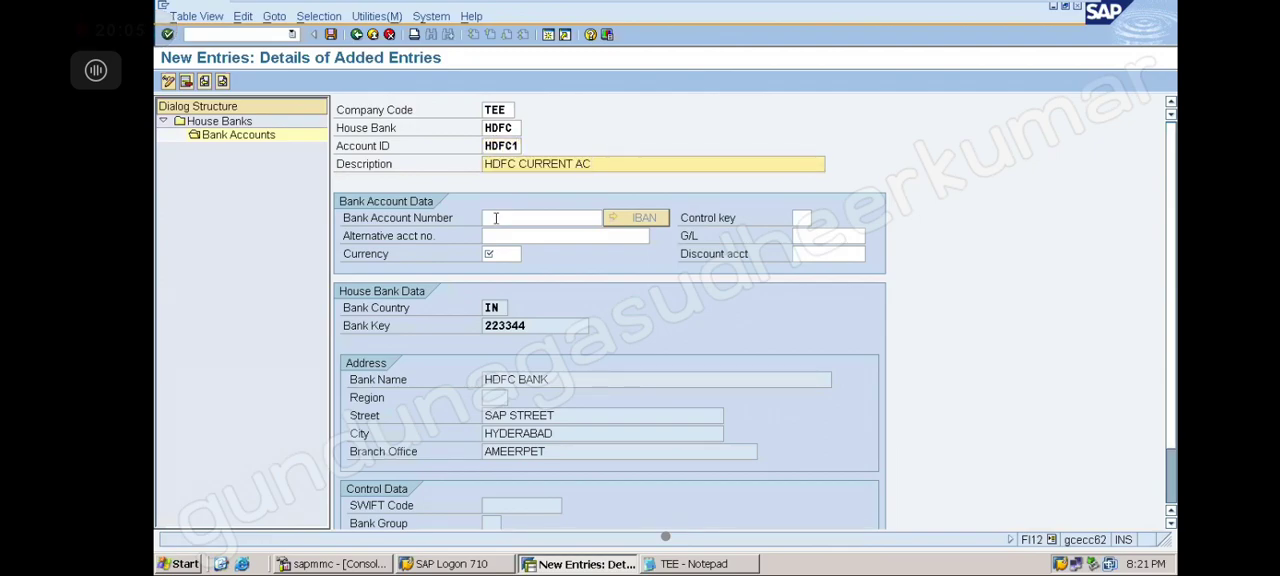
Enter the bank account number, G/L account 200000 and currency INR for bank account HDFC1
left_click(496, 218)
left_click(509, 232)
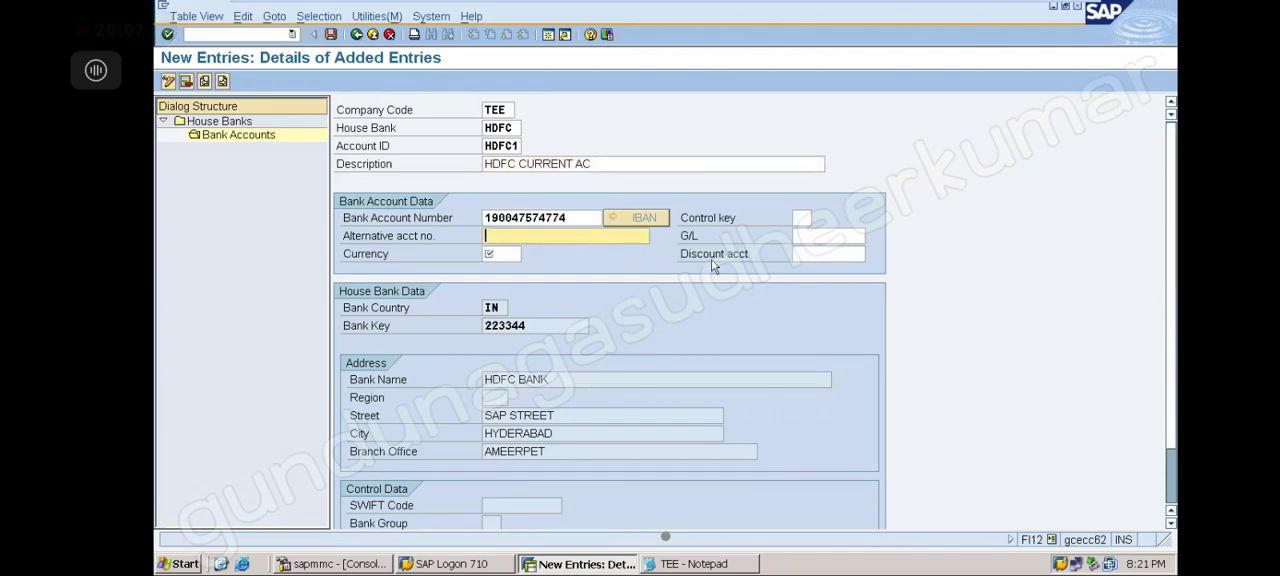
left_click(801, 236)
left_click(812, 247)
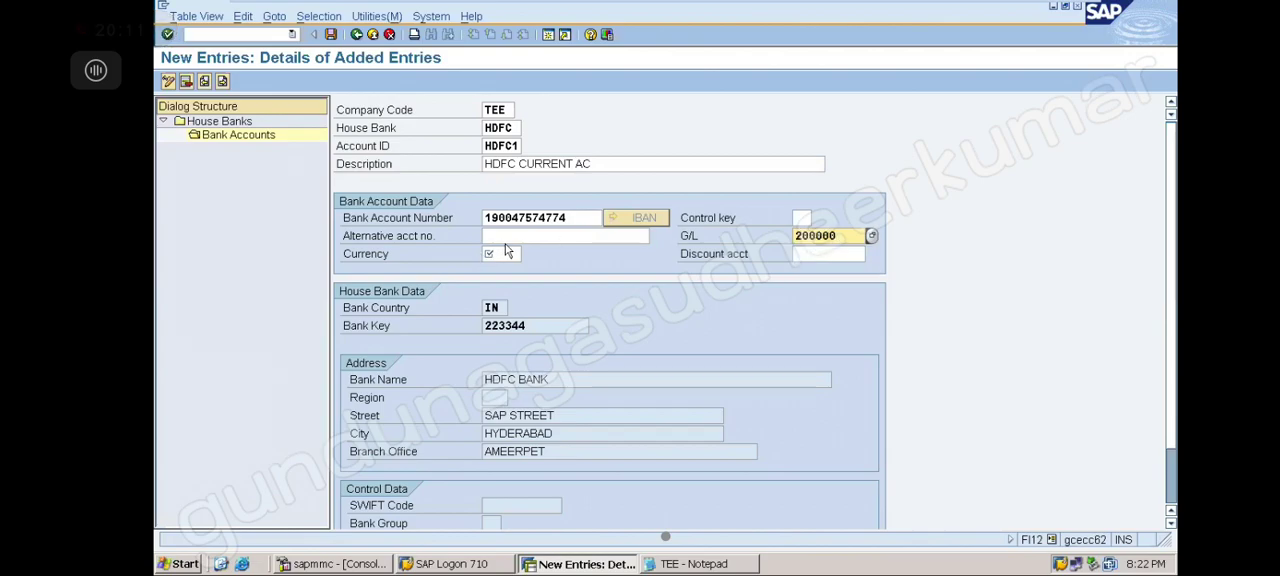
left_click(503, 253)
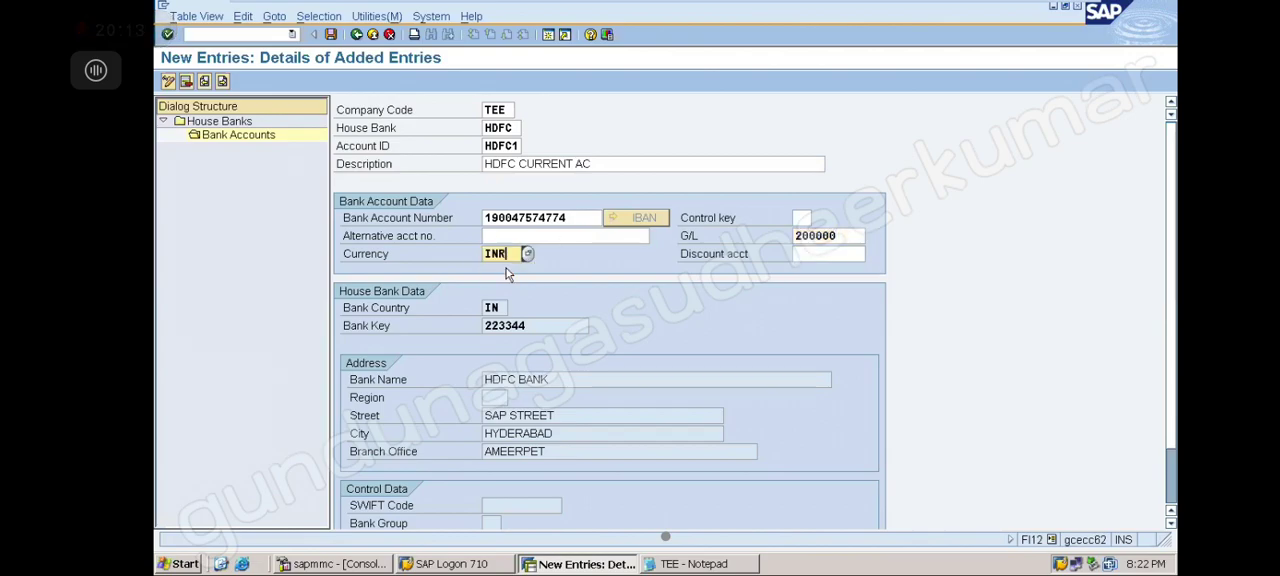
key("Return")
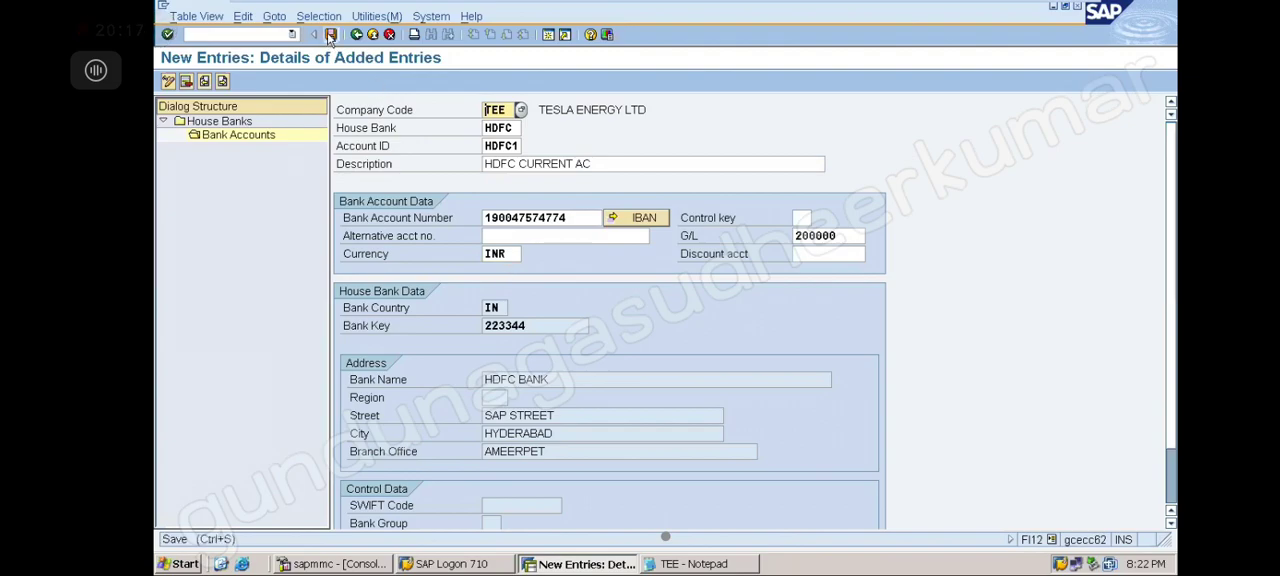
Save the new bank account HDFC1 under house bank HDFC
left_click(330, 35)
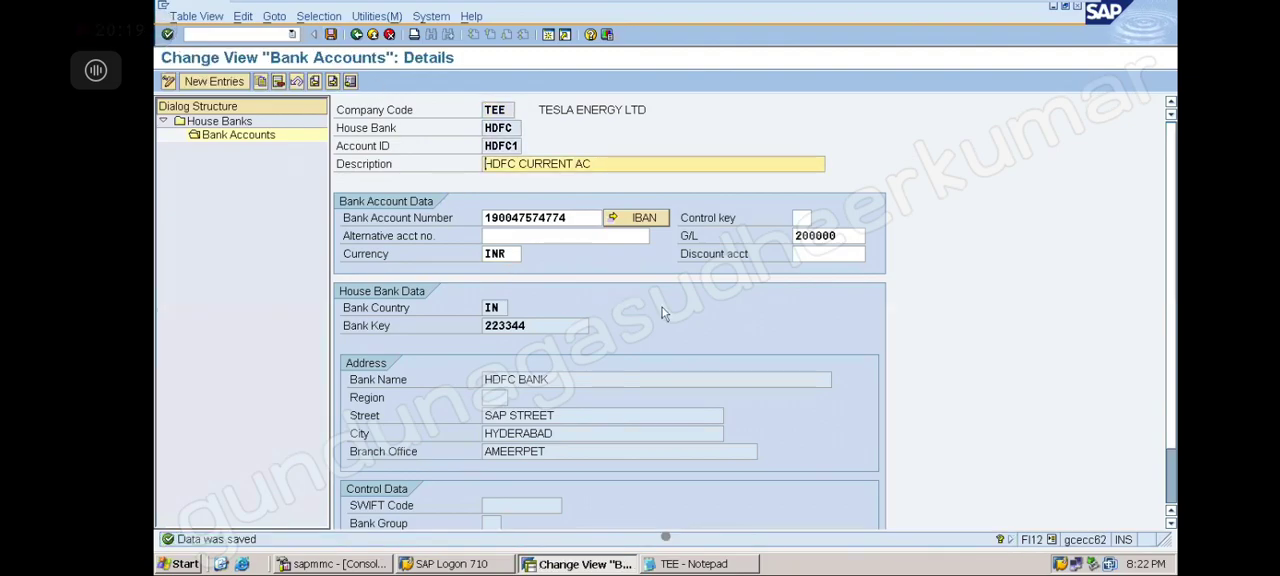
left_click(842, 238)
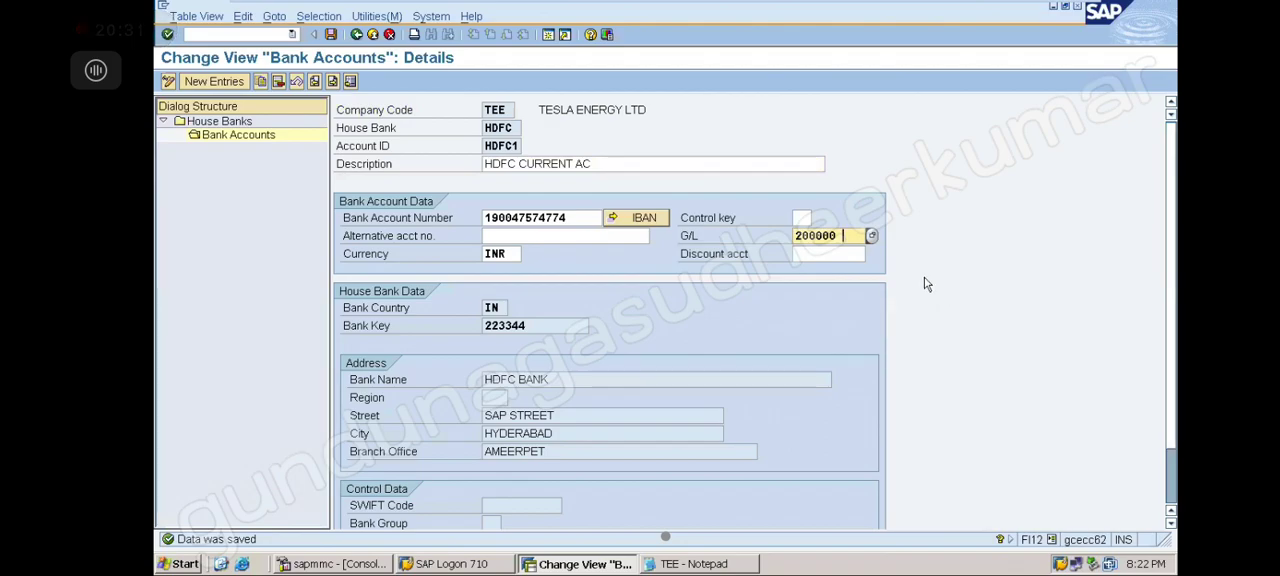
Reopen FI12 for company code TEE and review house bank HDFC's bank key and its bank account HDFC1
left_click(267, 39)
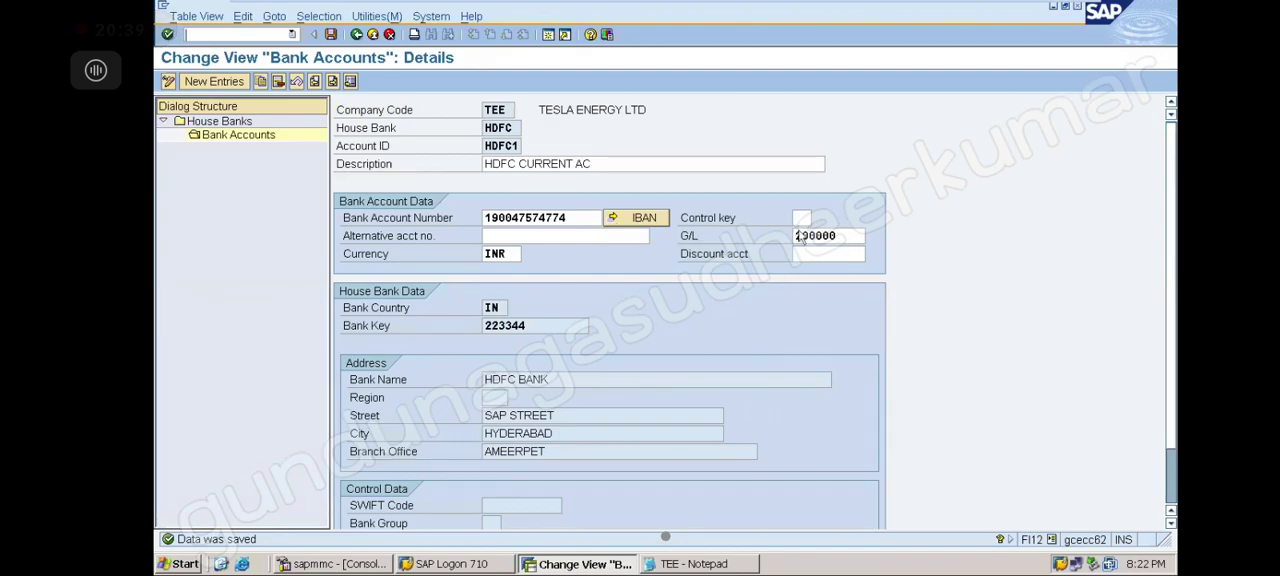
left_click(291, 35)
left_click(262, 50)
key("Return")
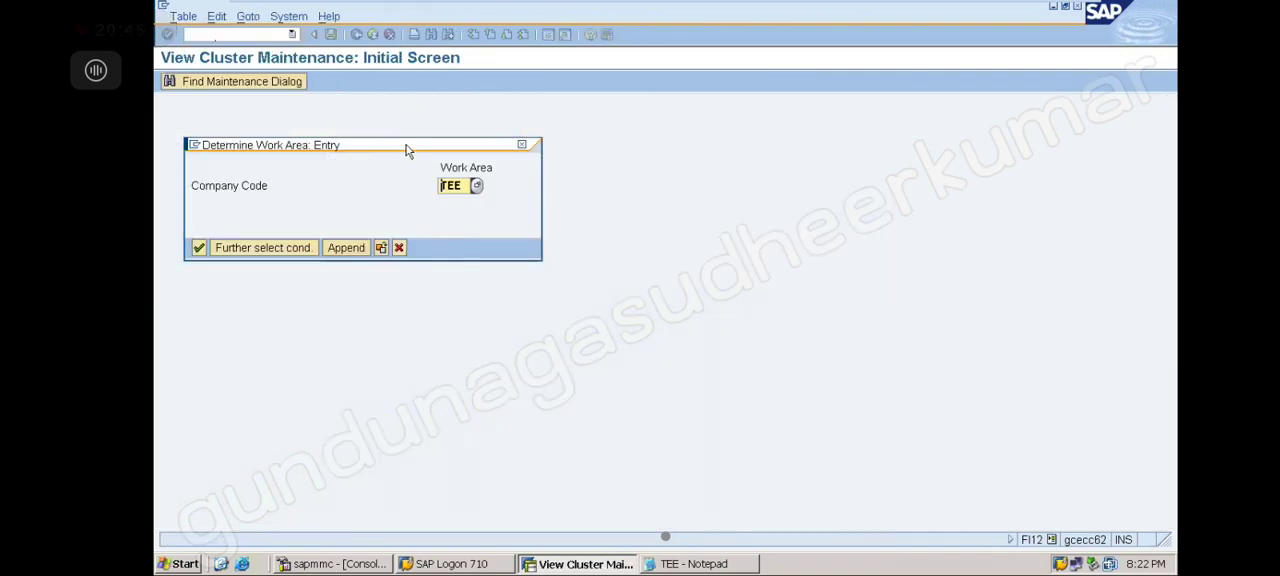
key("Return")
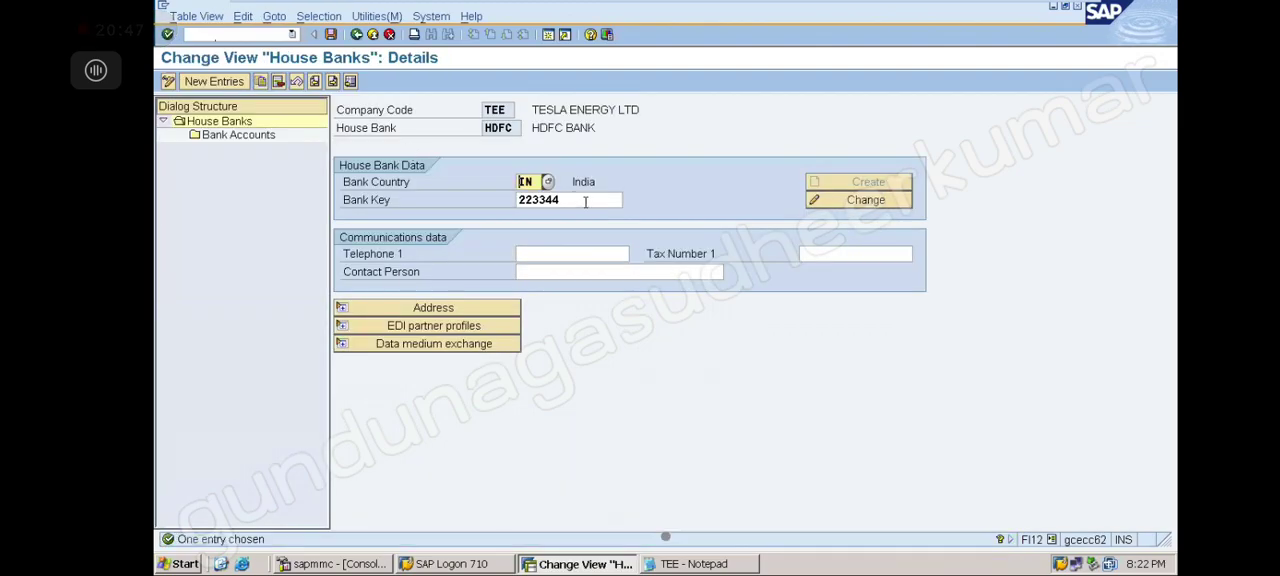
left_click(616, 200)
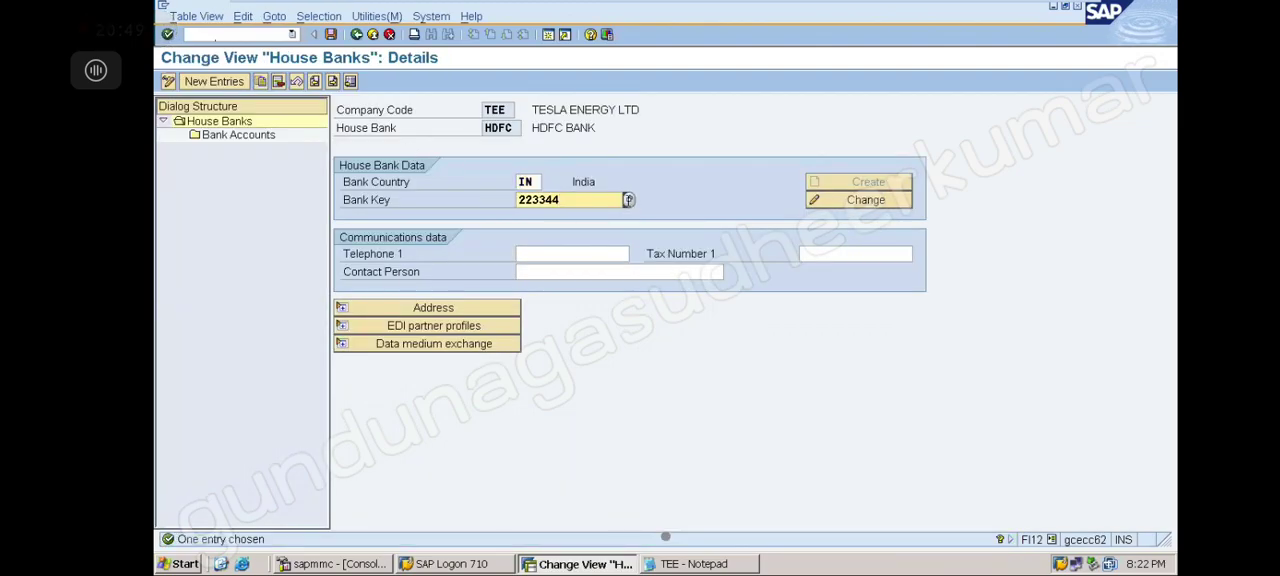
left_click(628, 200)
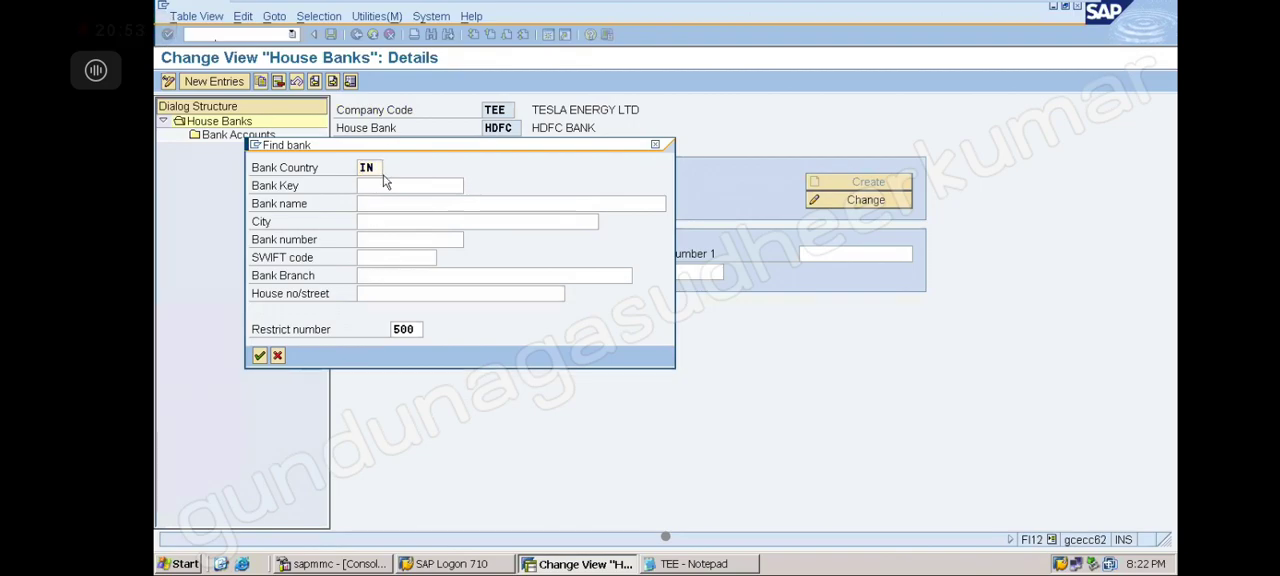
key("Return")
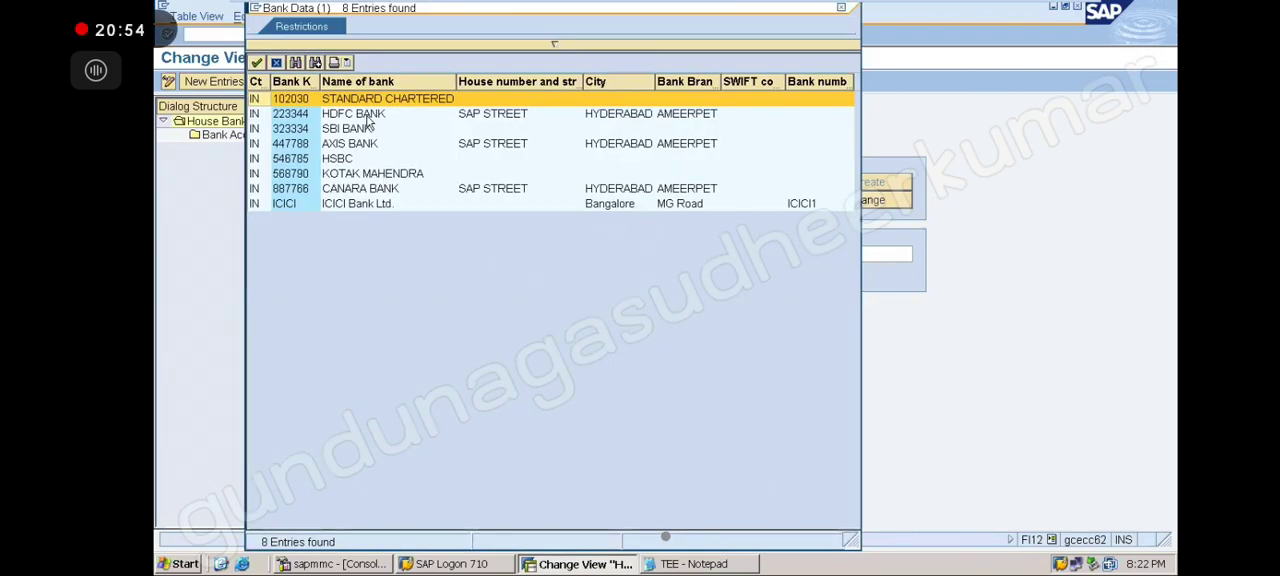
double_click(310, 116)
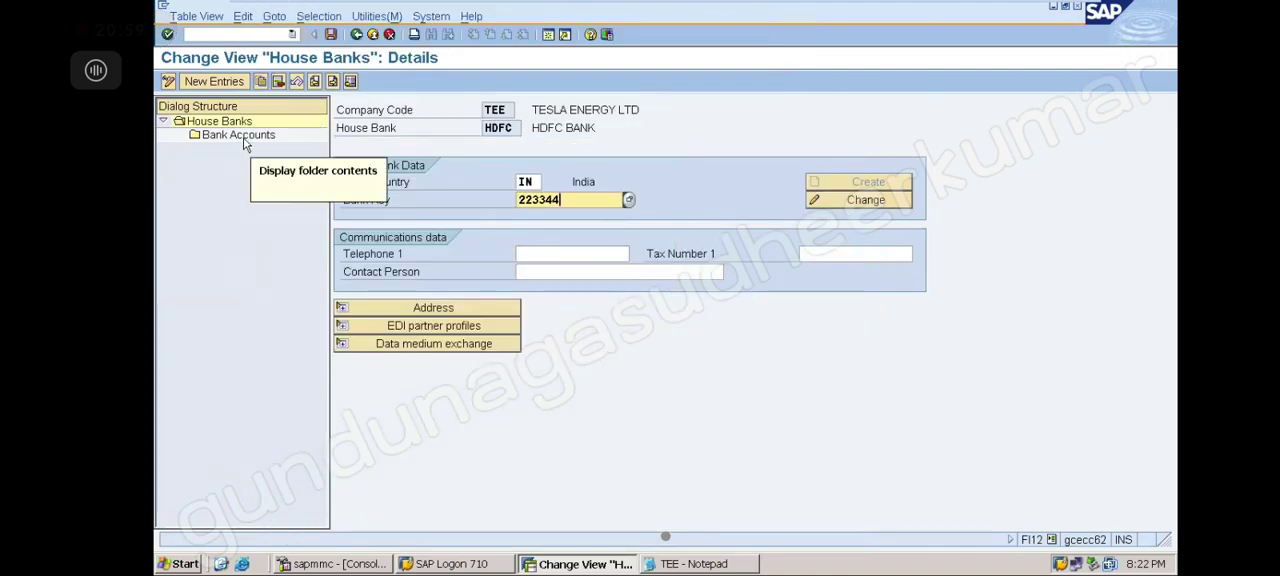
double_click(243, 138)
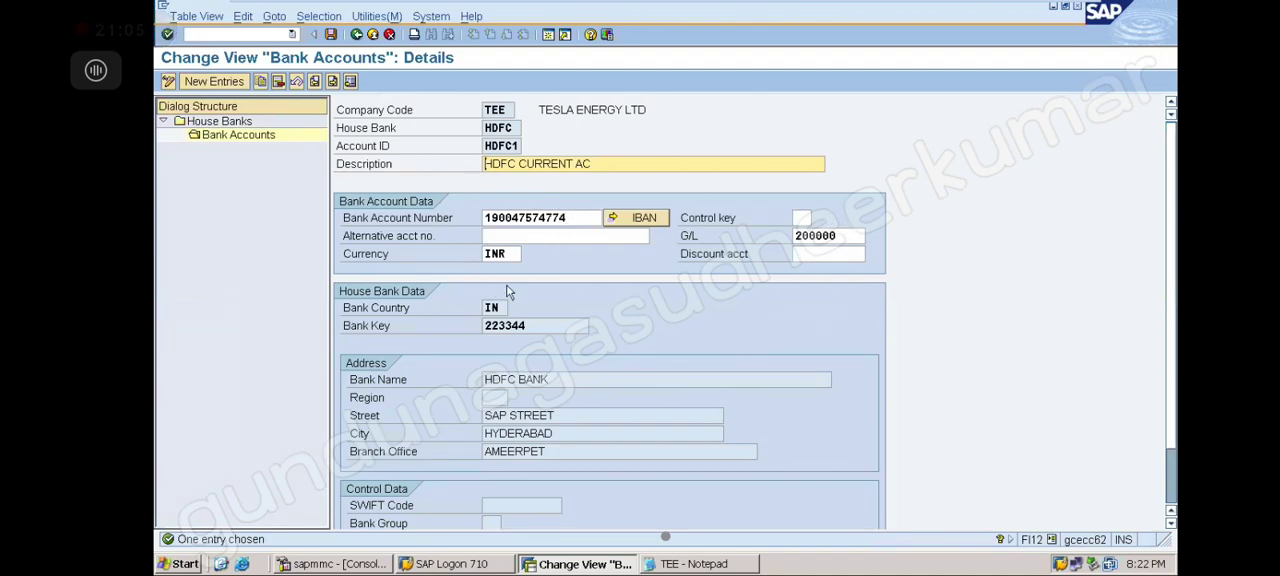
left_click(331, 35)
left_click(203, 248)
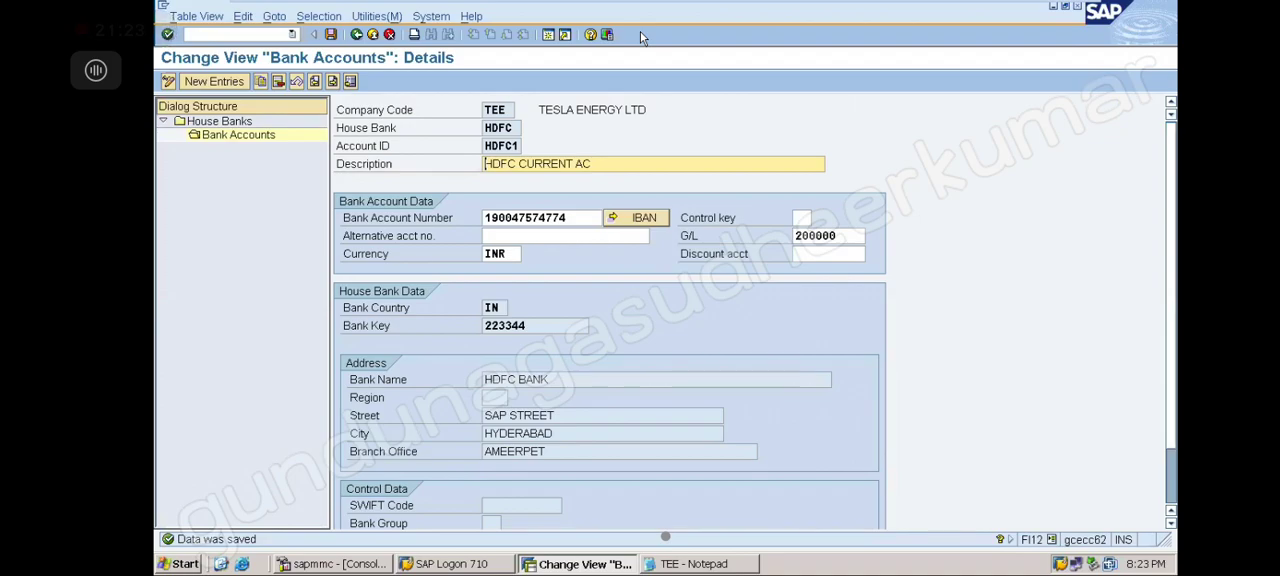
Switch to the Notepad notes and add the line TO CREATE A CHECK LOT (CHEQUE BOOK)
left_click(711, 566)
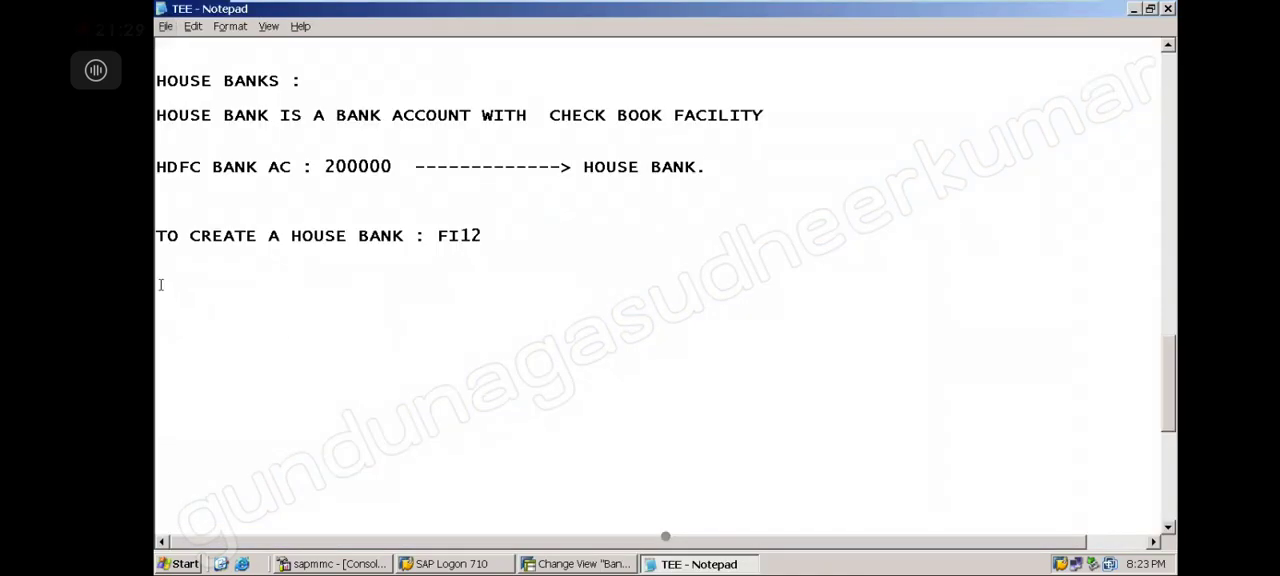
type("TO CREATE A CHE")
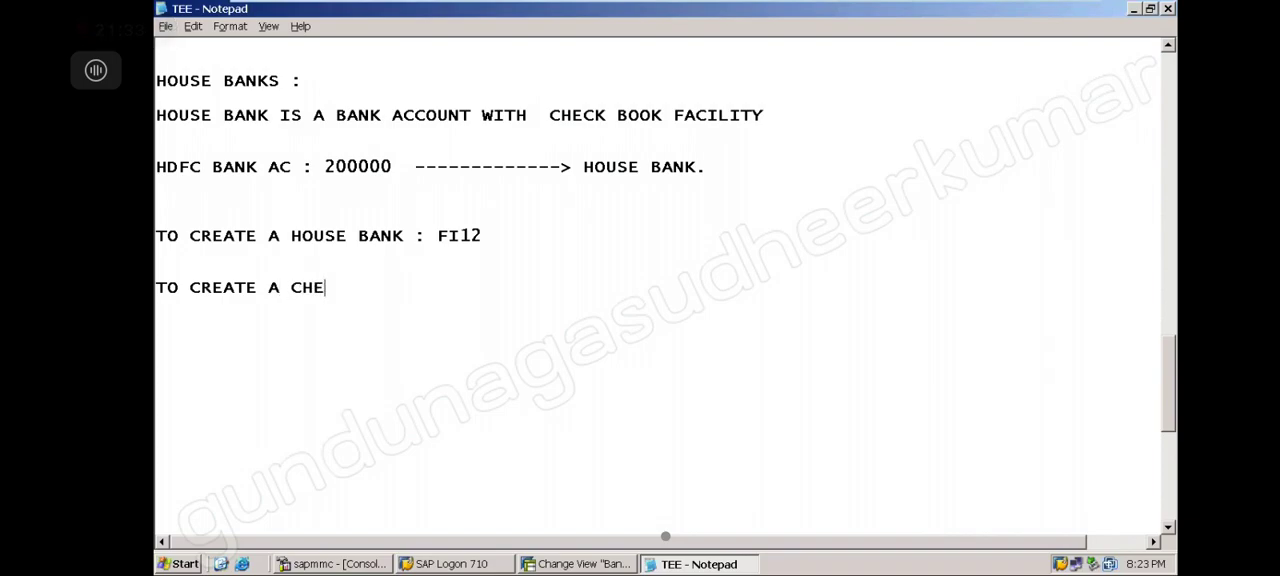
type("CK LOT (CHE")
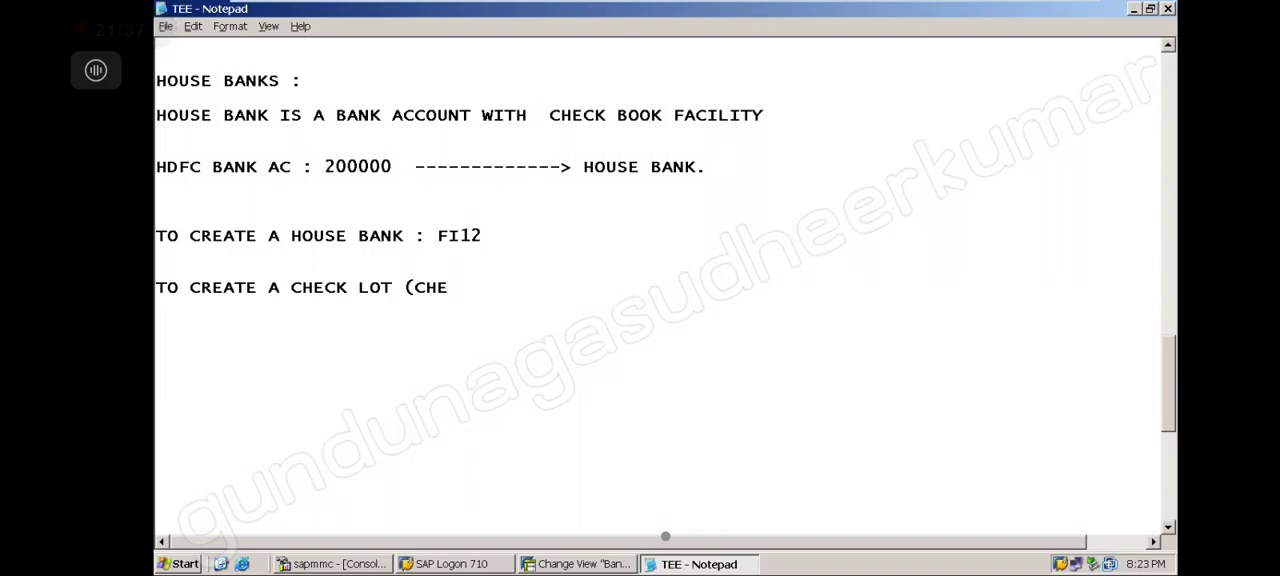
type("QUE BOOK")
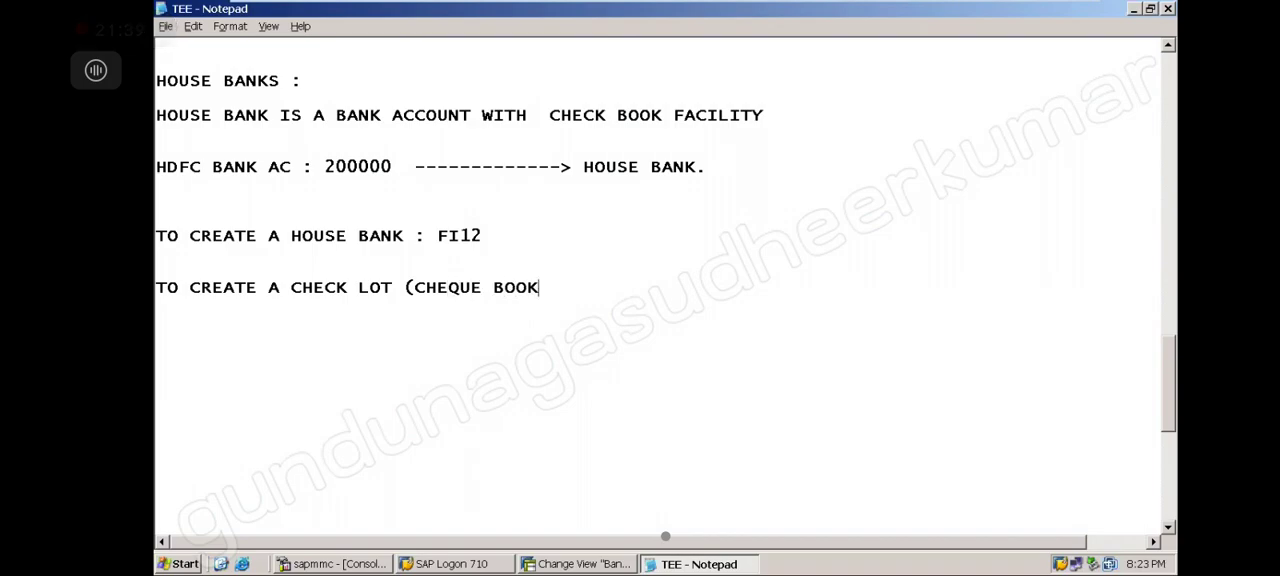
type(")")
Add a note line CHEQUE -------> CHECK and highlight its words
type("CHEQUE")
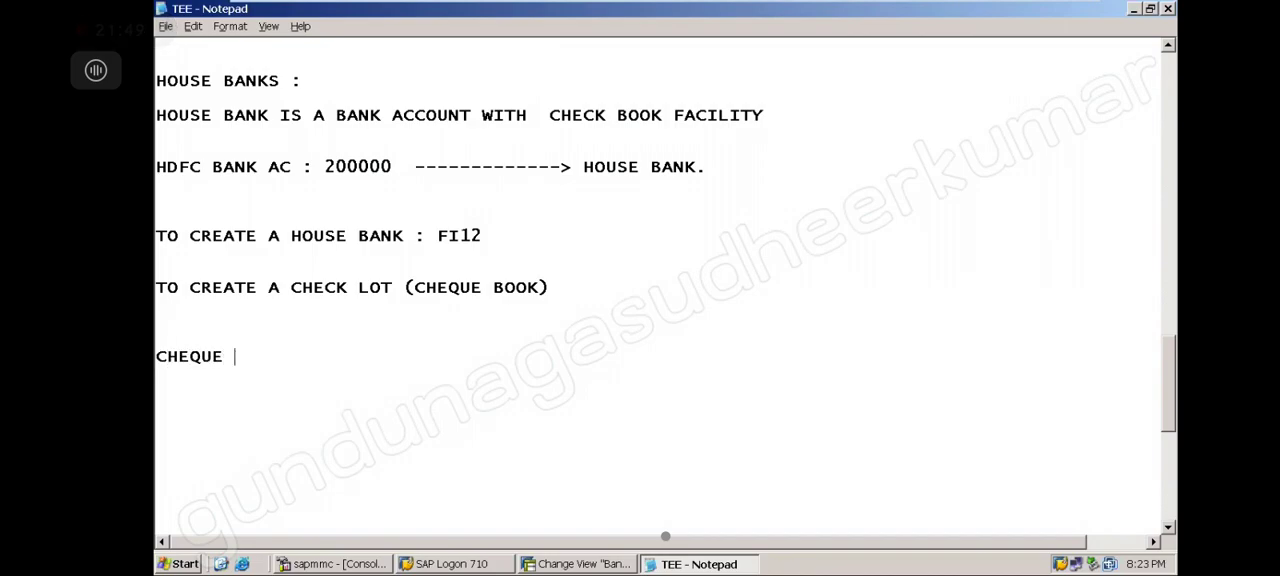
type(" -------> CHECK")
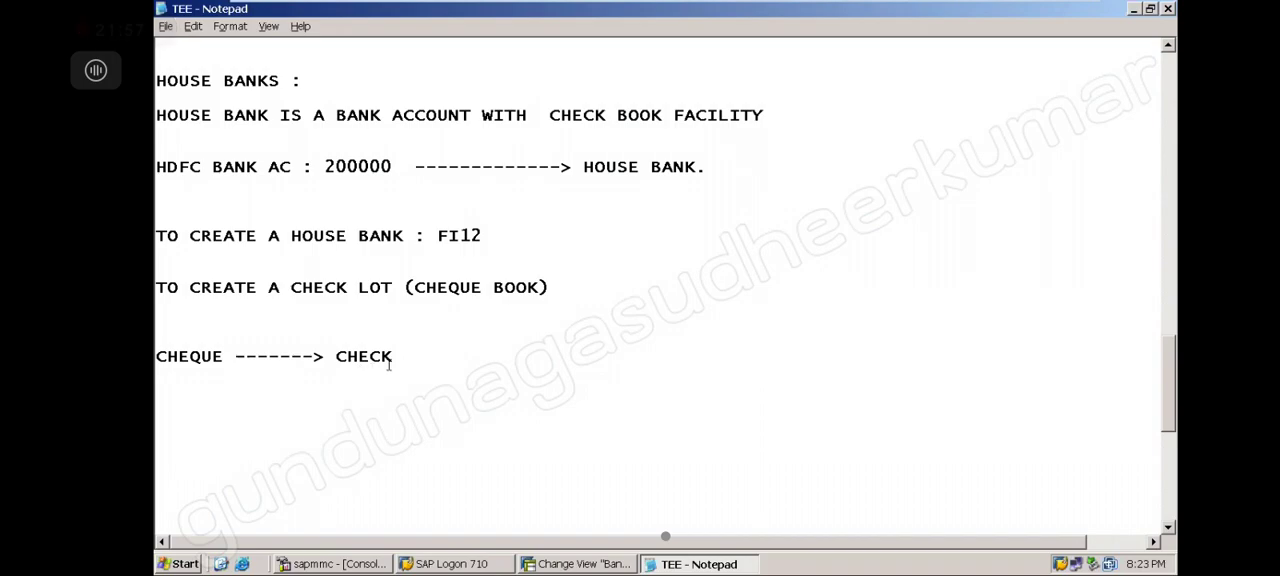
double_click(342, 355)
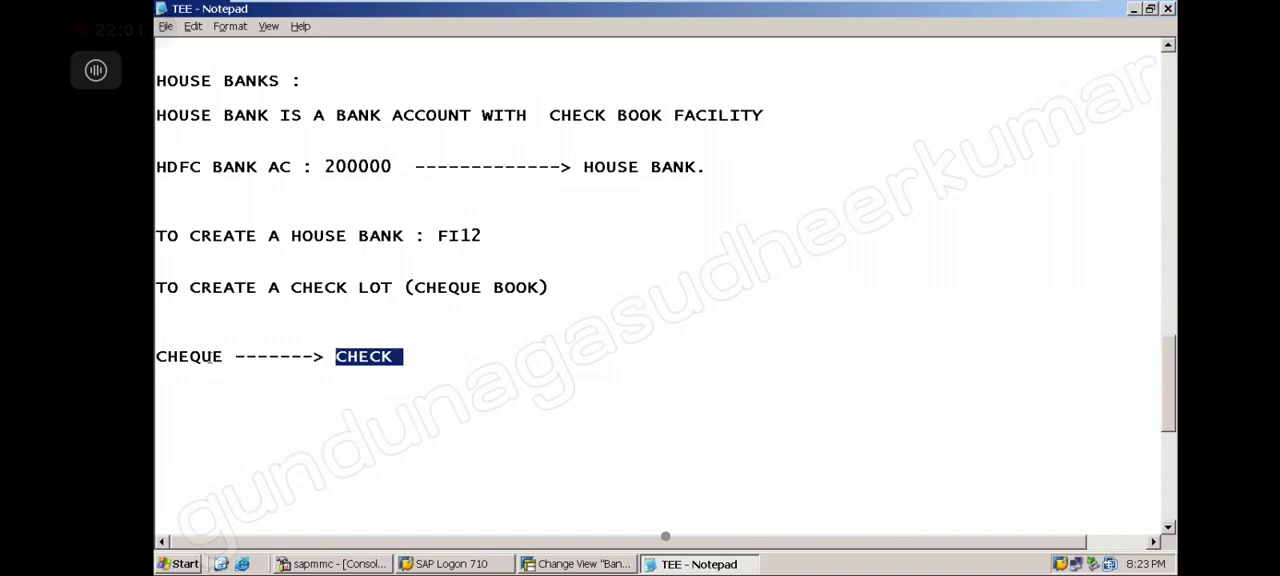
left_click_drag(224, 356, 157, 356)
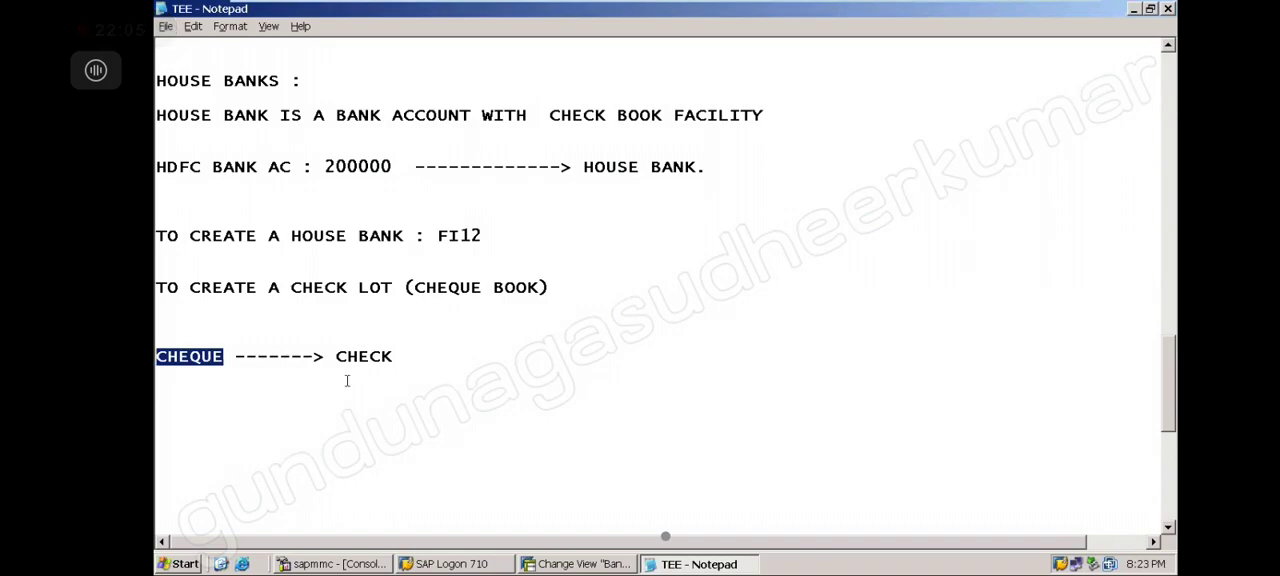
left_click(392, 357)
left_click_drag(342, 356, 157, 358)
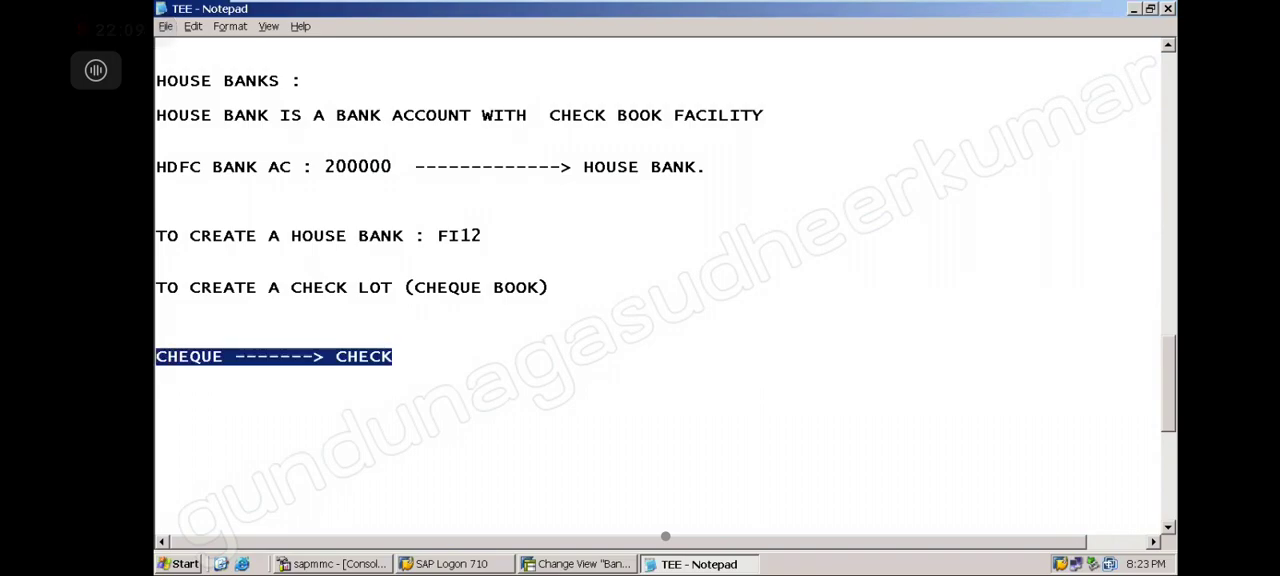
left_click(395, 356)
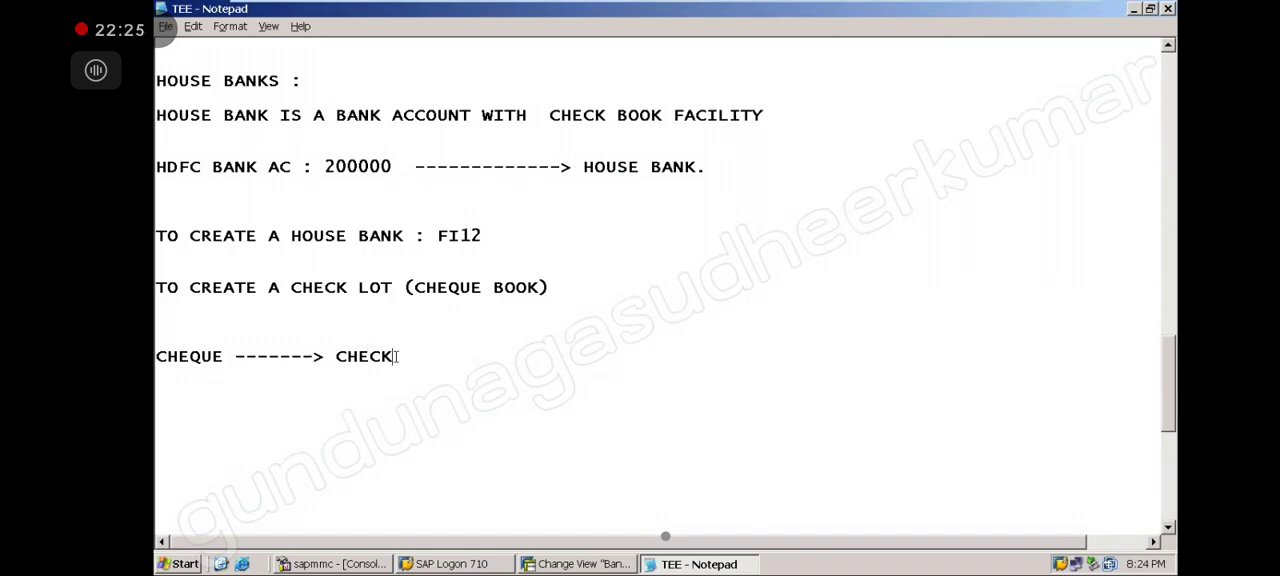
Delete the CHEQUE -------> CHECK note line
double_click(340, 356)
double_click(212, 354)
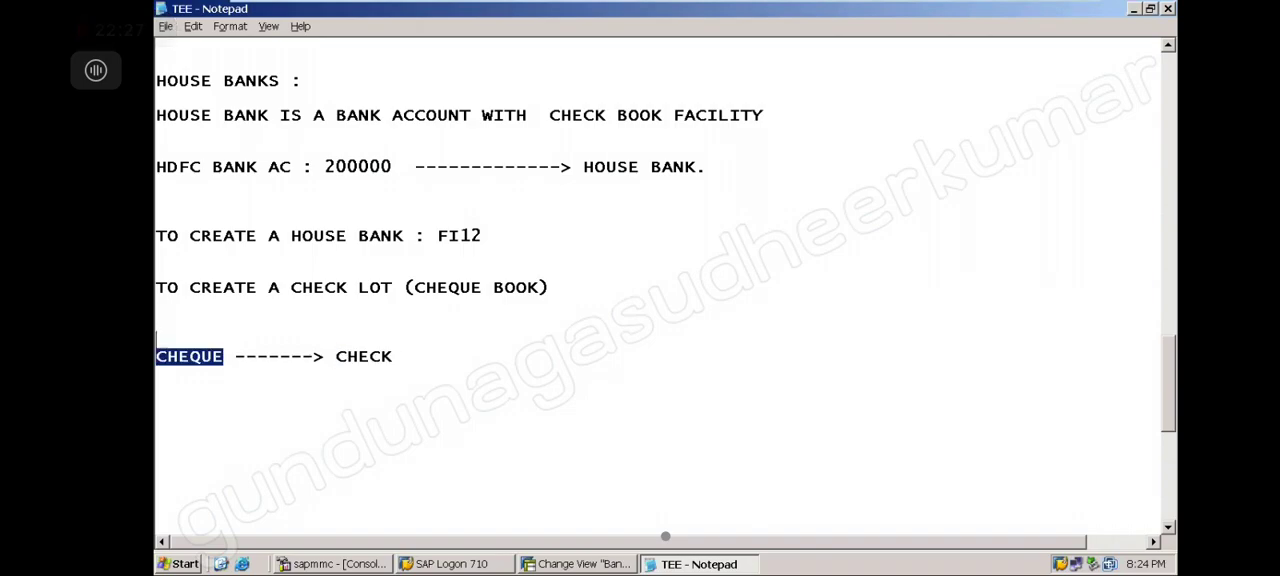
key("shift+End")
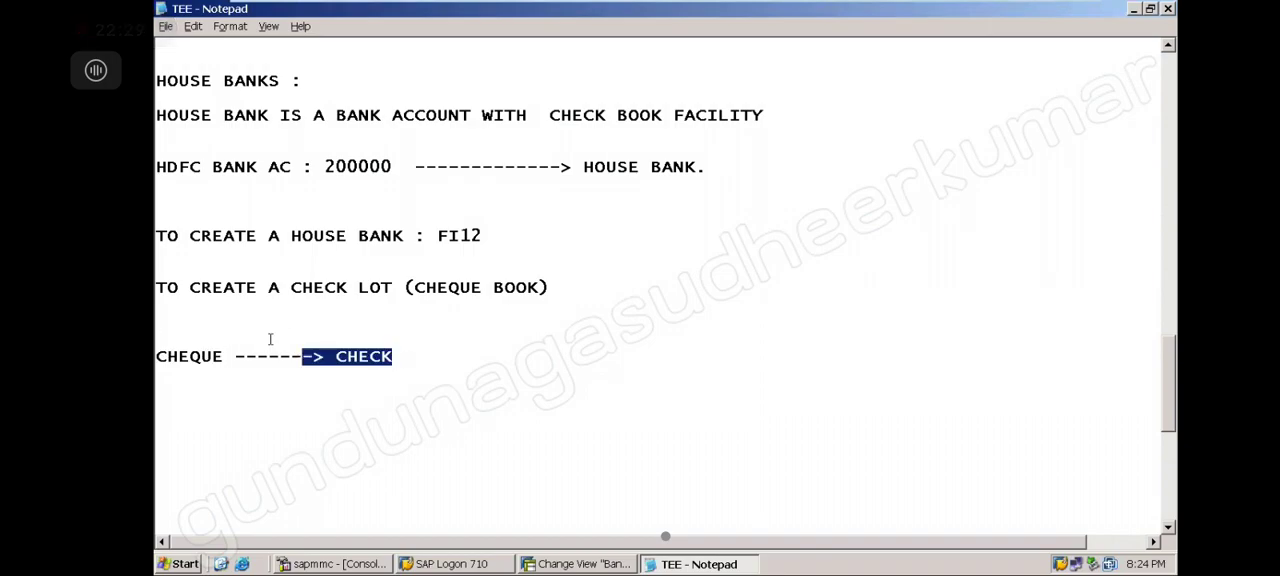
key("Delete")
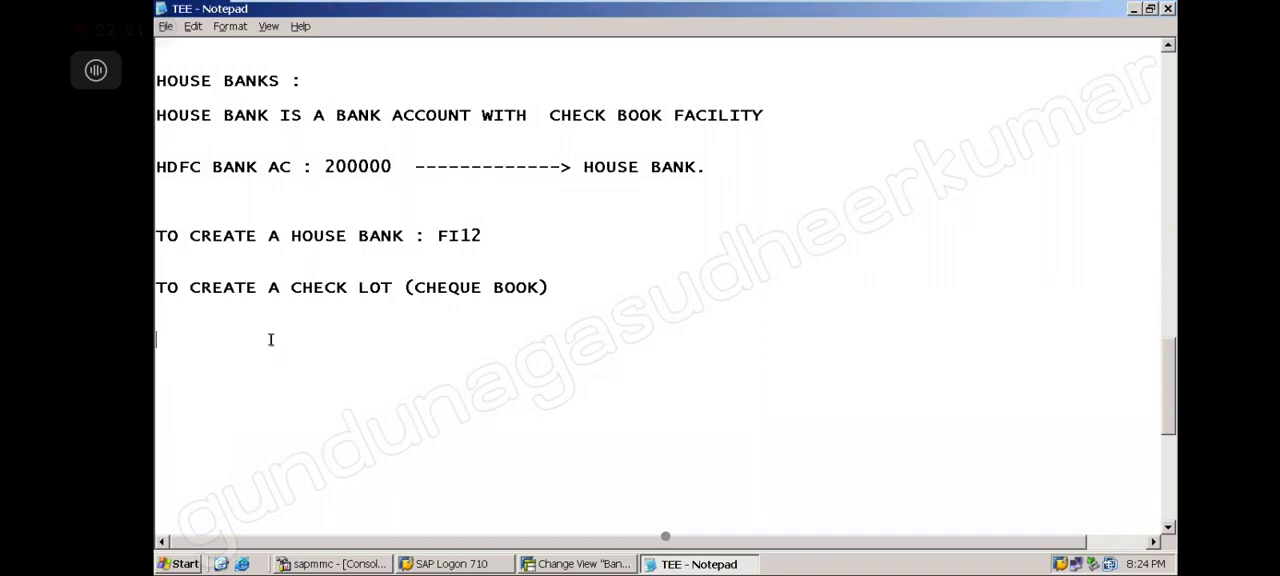
Append the transaction code : FCHI to the check lot note line
left_click(575, 288)
type(": FCHI")
Return to SAP and start transaction FCHI for check lots
left_click(580, 564)
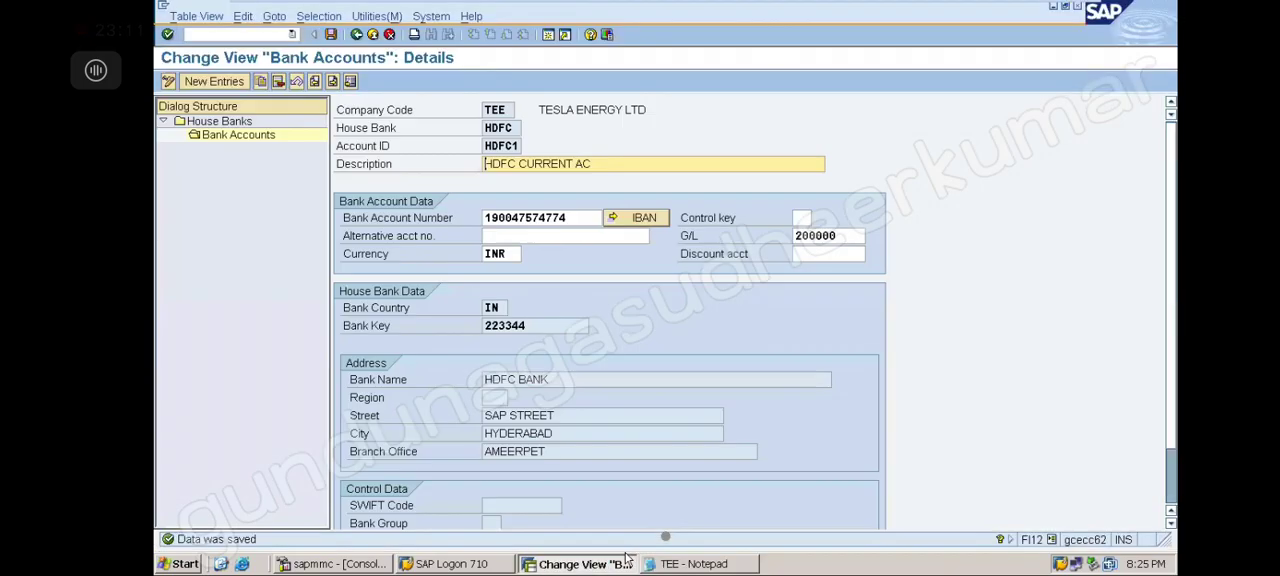
left_click(263, 36)
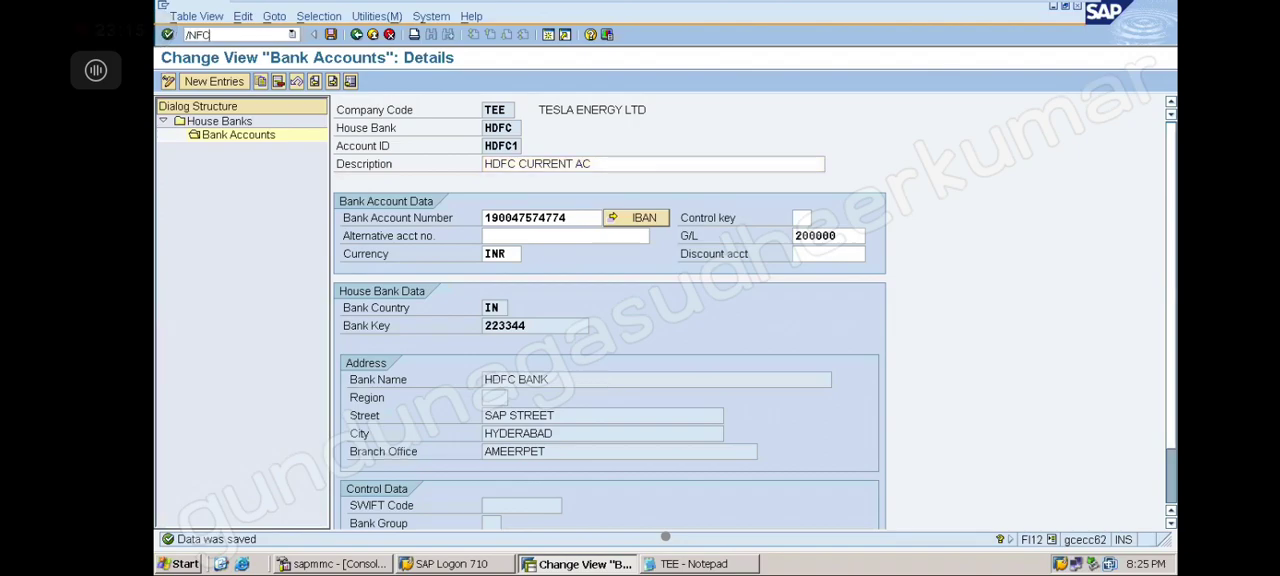
key("Return")
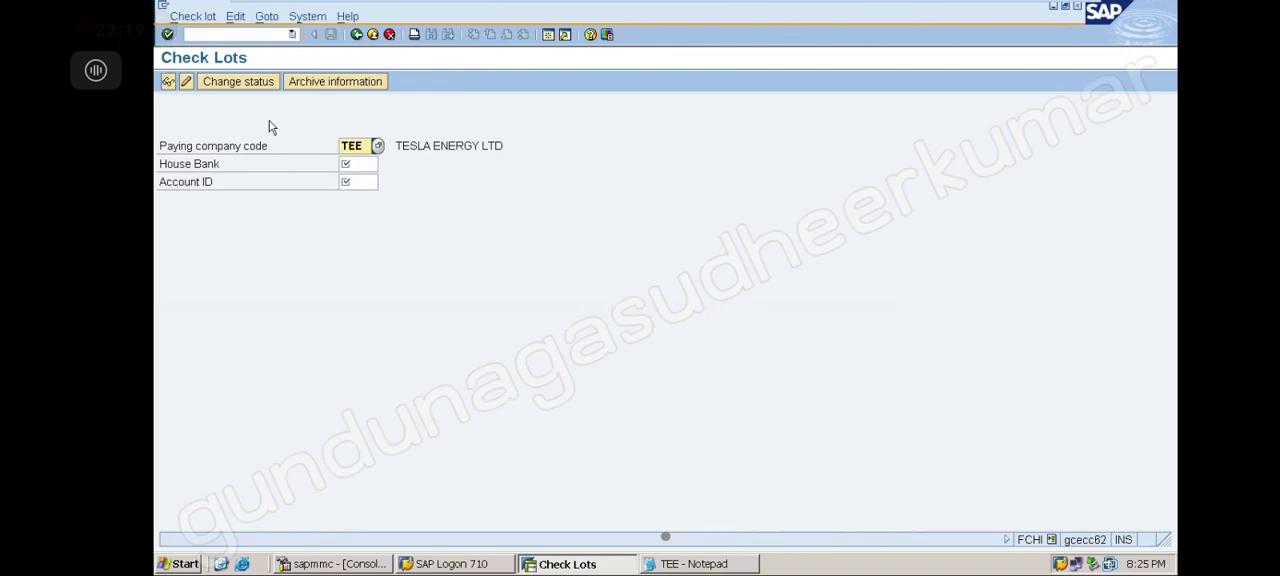
Open the check lots of house bank HDFC, account ID HDFC1, for maintenance
left_click(360, 164)
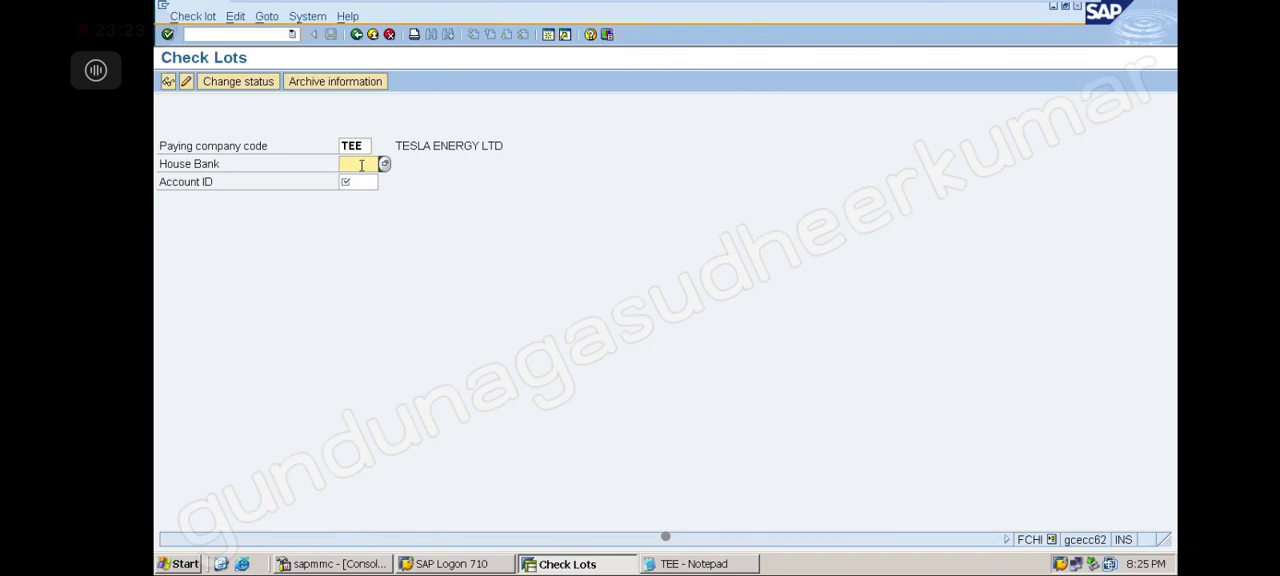
type("HDFC")
left_click(367, 181)
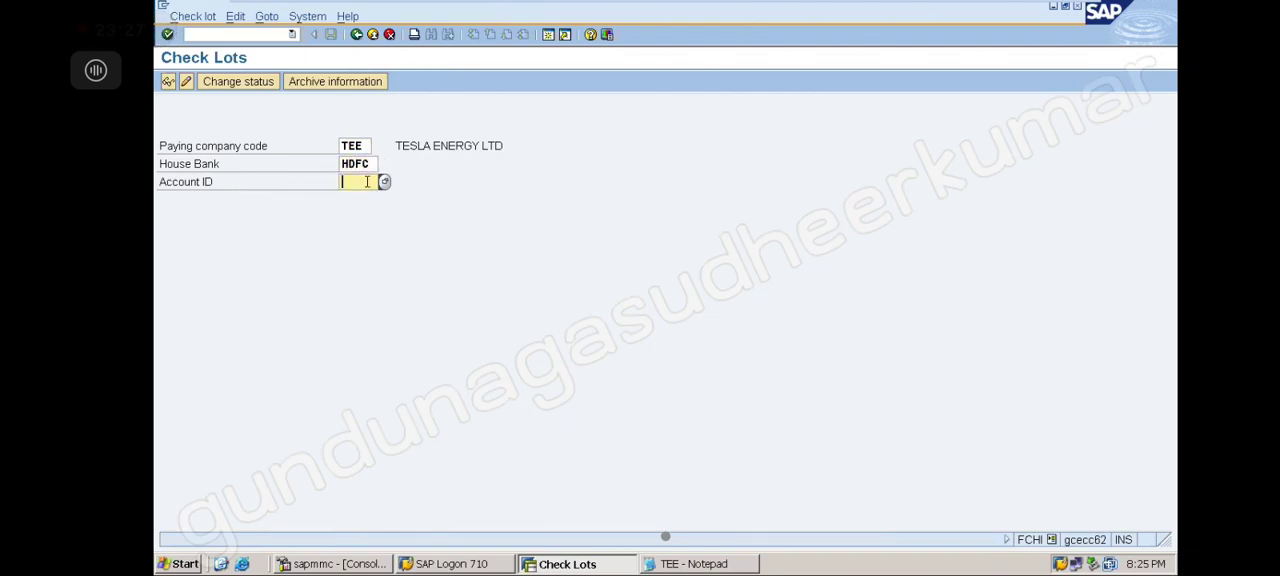
type("HDFC1")
left_click(186, 82)
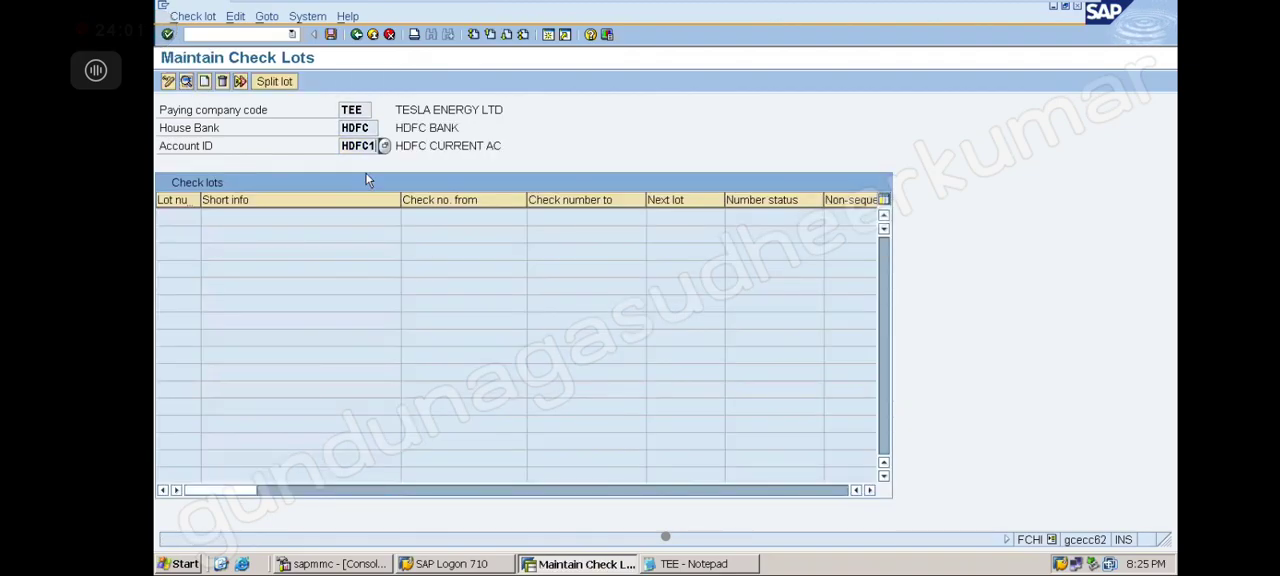
Create check lot 1 for checks numbered 100100 to 100199
left_click(205, 82)
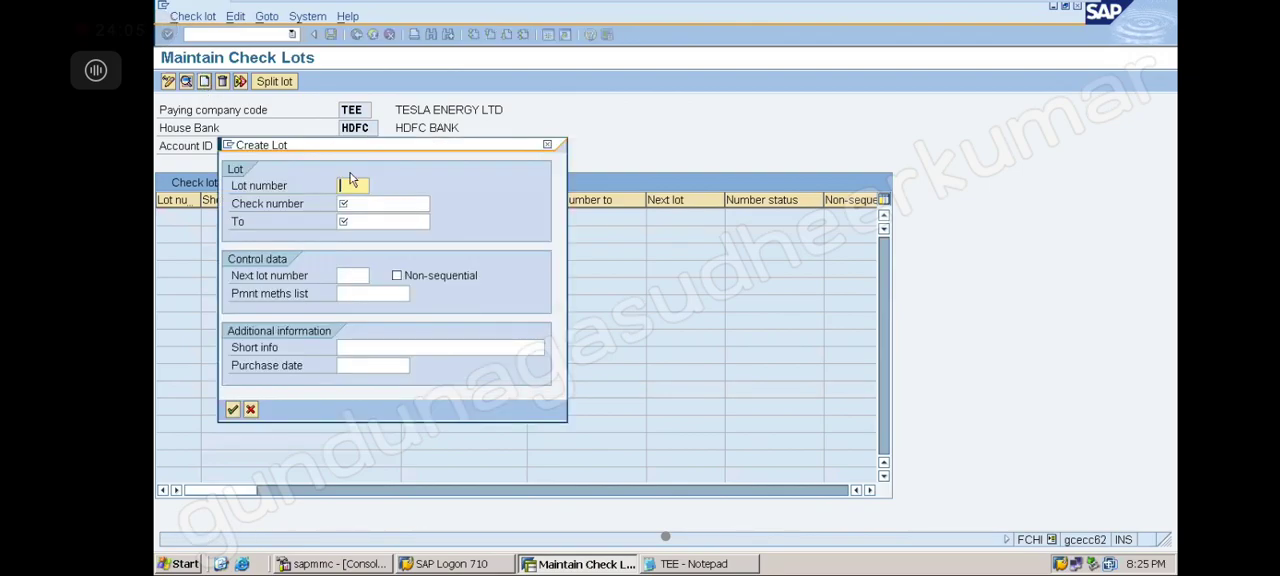
type("1")
left_click(386, 203)
type("100100")
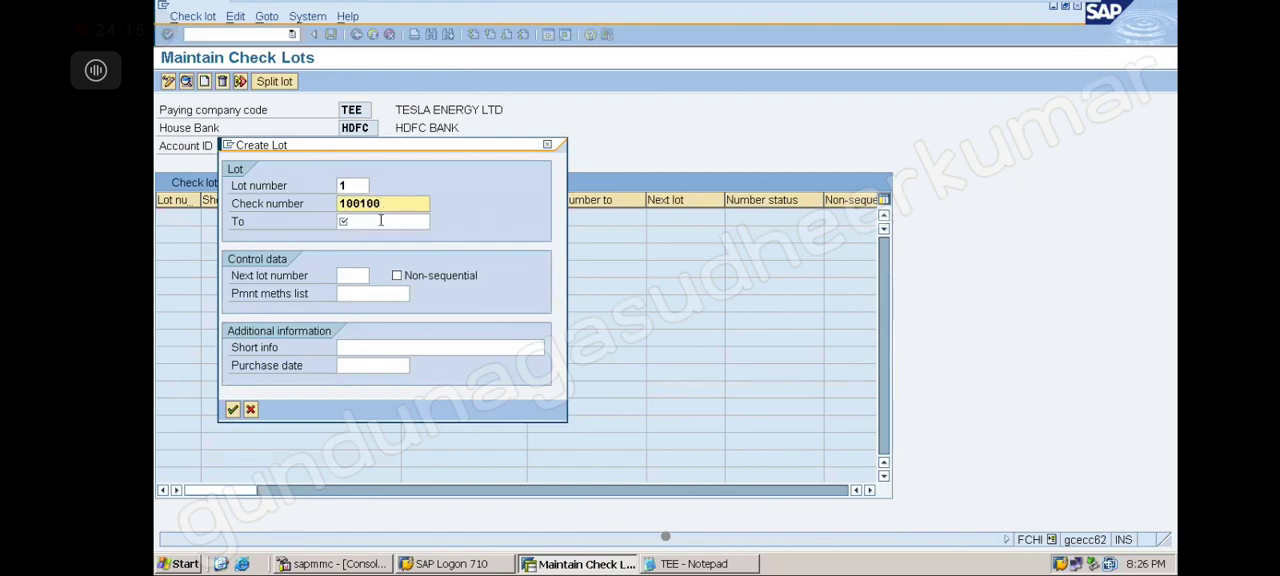
key("Tab")
type("100199")
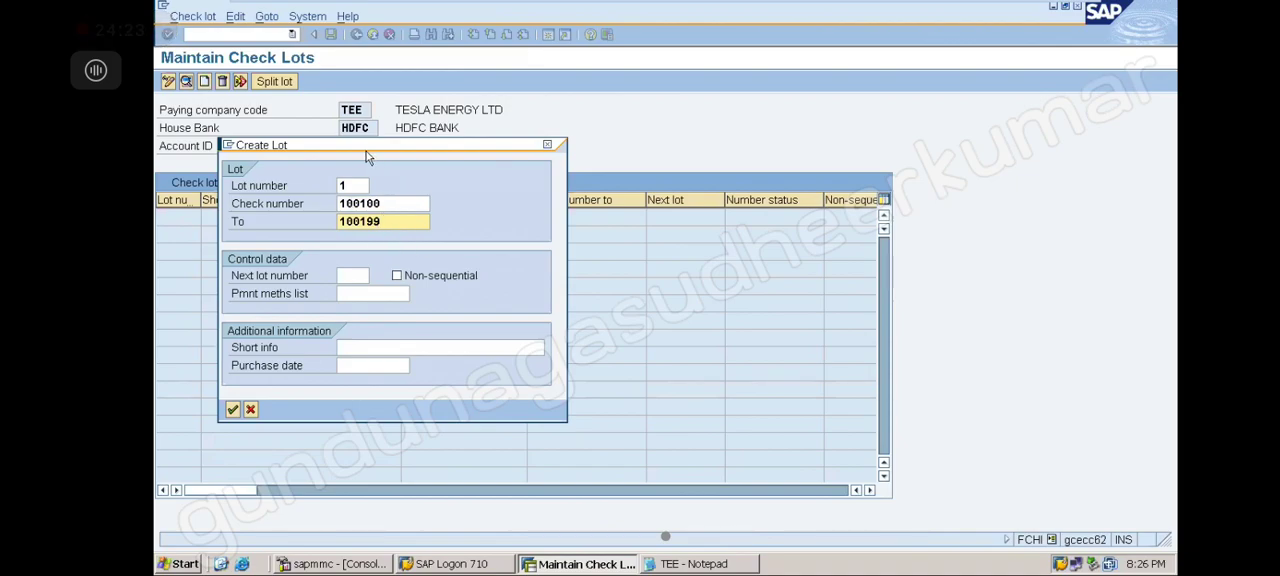
left_click(232, 409)
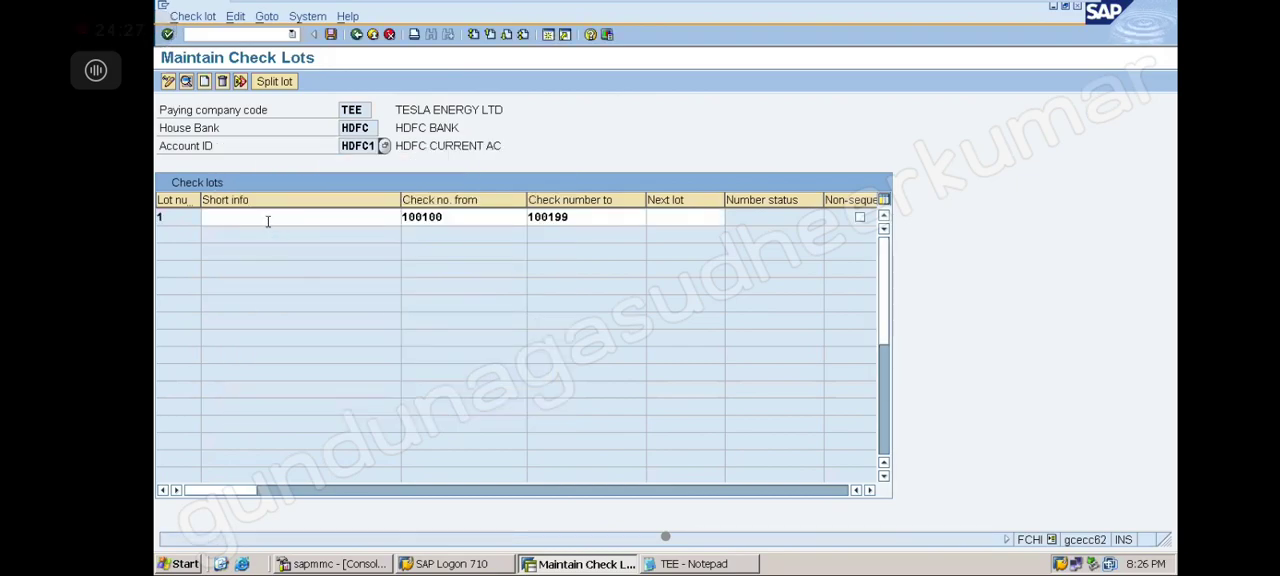
Enter the short info HDFC CHECK LOT 1 for lot 1
left_click(268, 221)
type("HDFC ")
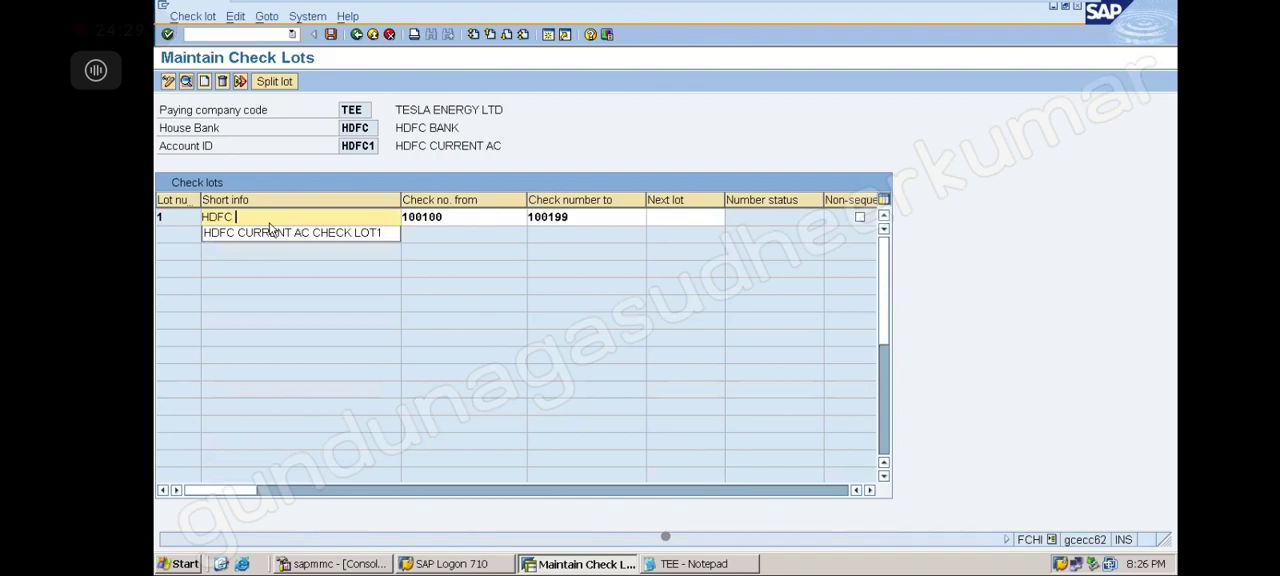
type("CHECK LO")
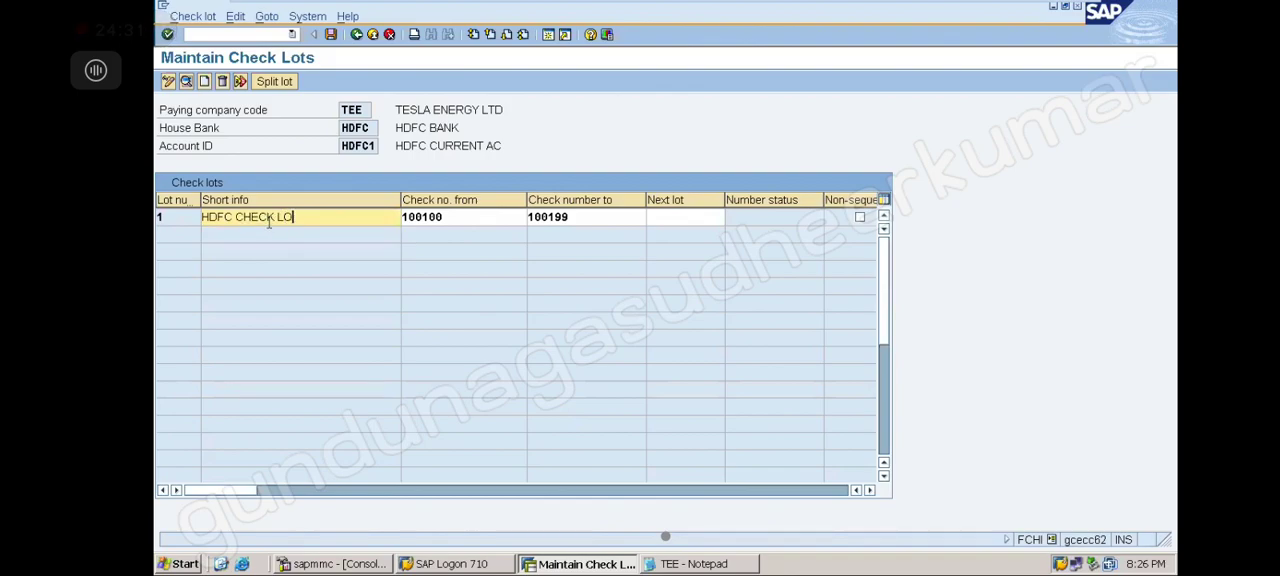
type("T 1")
Restart FCHI and reopen the check lots of house bank HDFC, account HDFC1, for maintenance
left_click(291, 35)
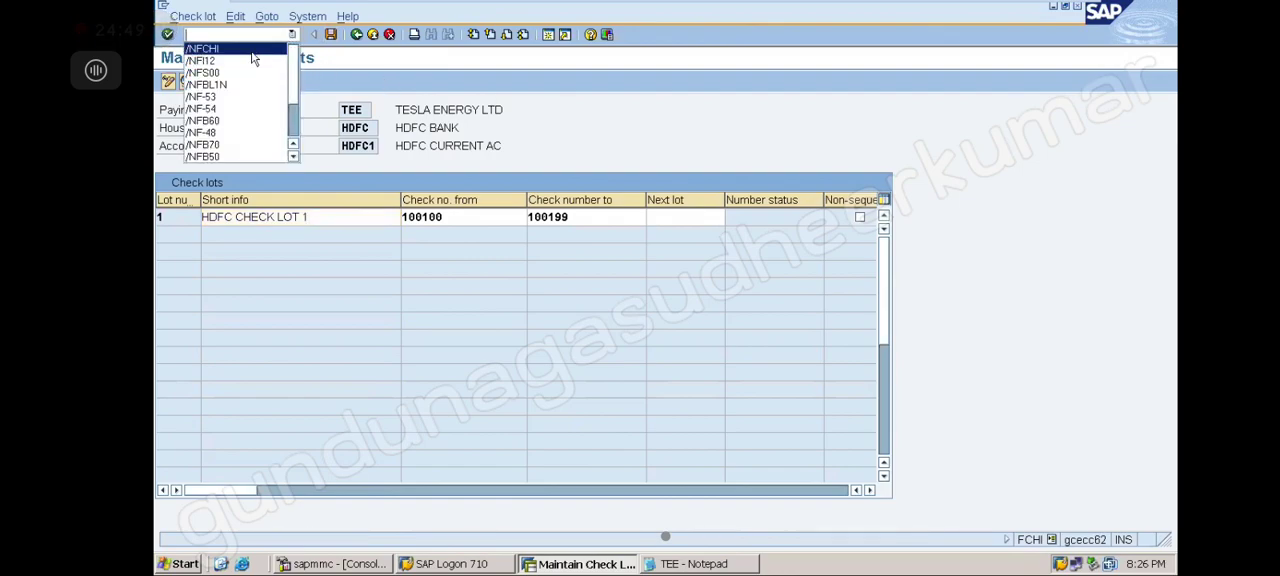
left_click(252, 50)
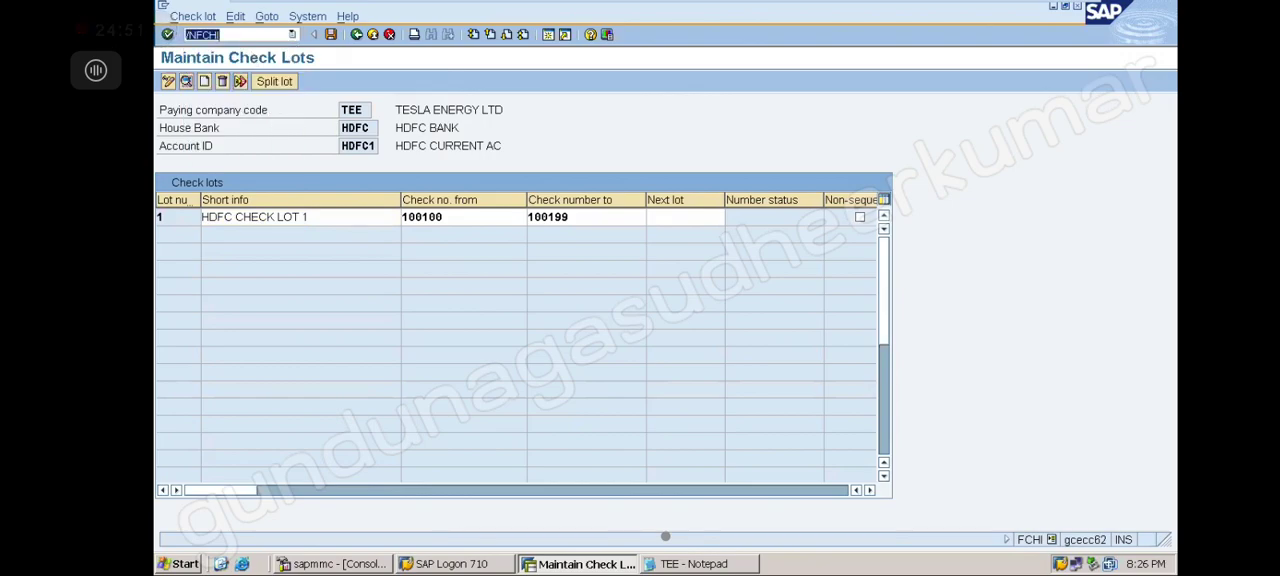
key("Return")
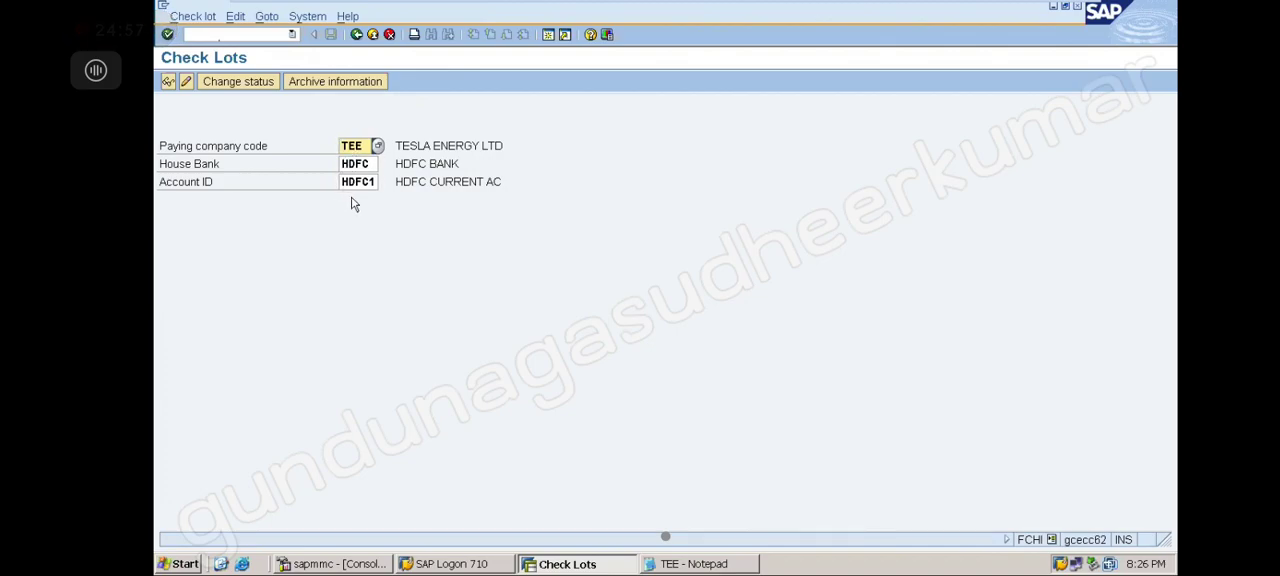
left_click(186, 83)
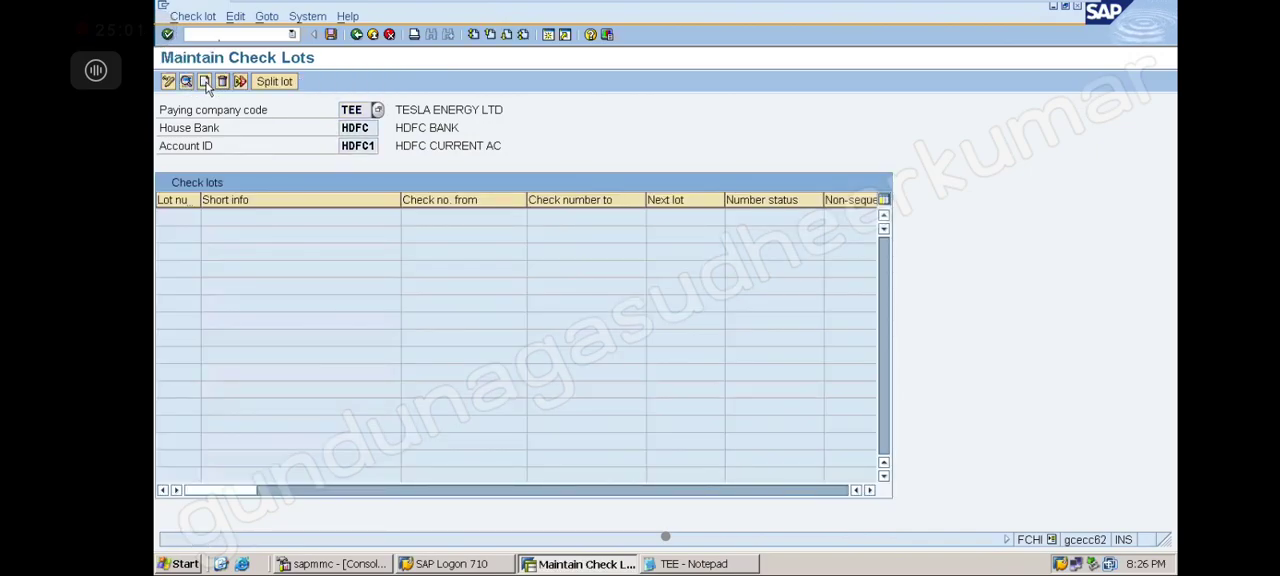
Create check lot 1 again with check numbers 100100 to 100199
left_click(204, 82)
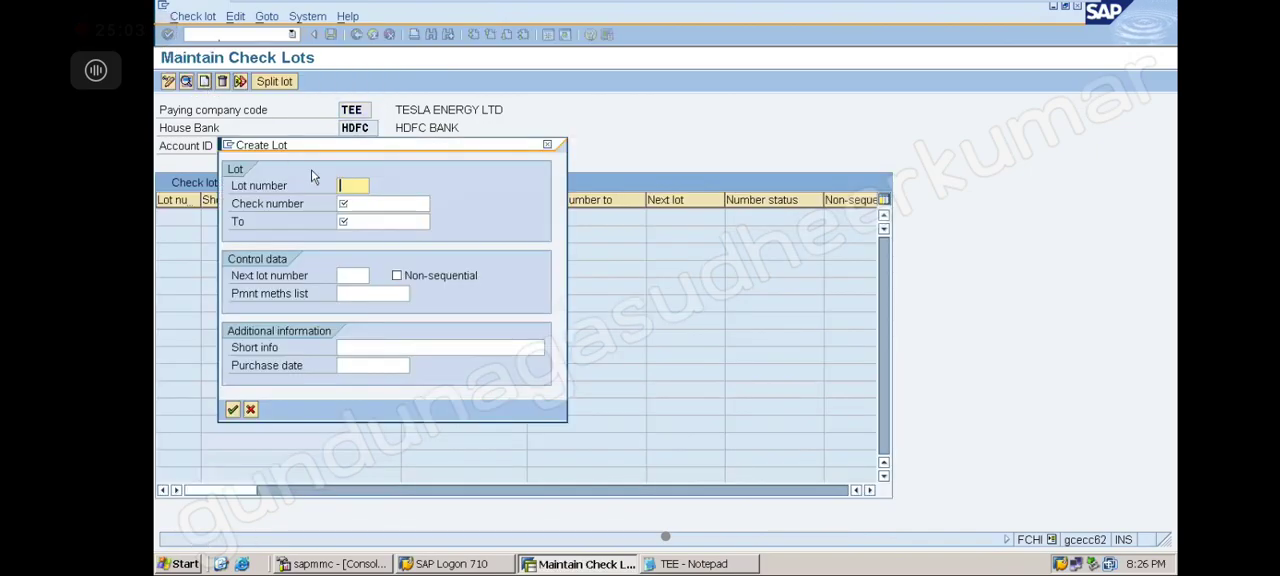
type("1")
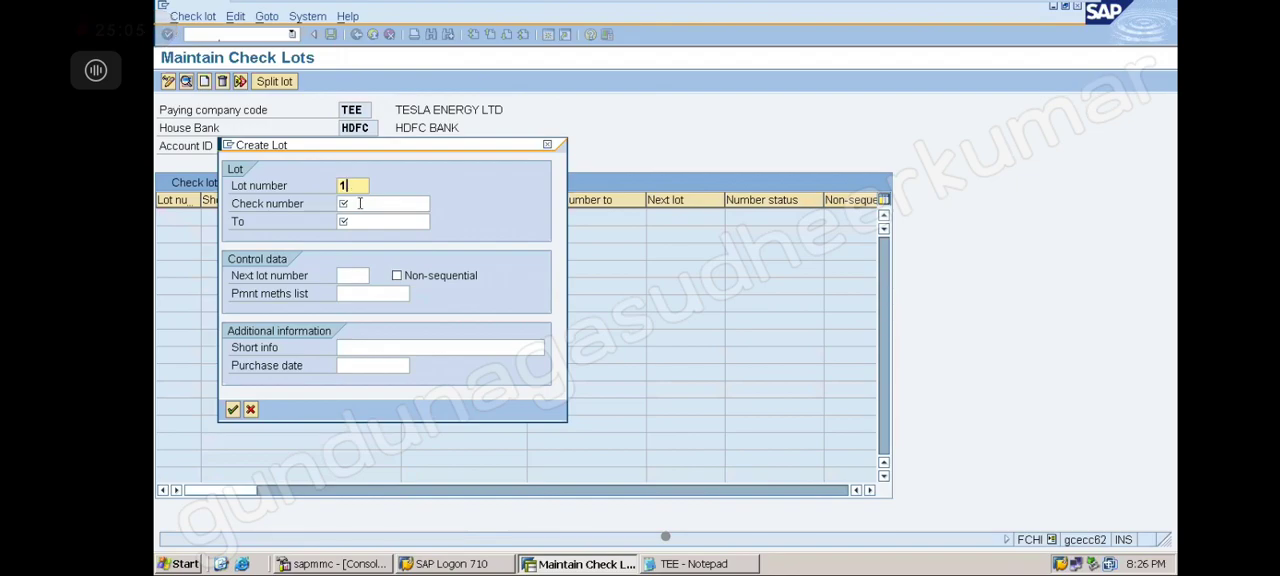
left_click(360, 203)
left_click(365, 218)
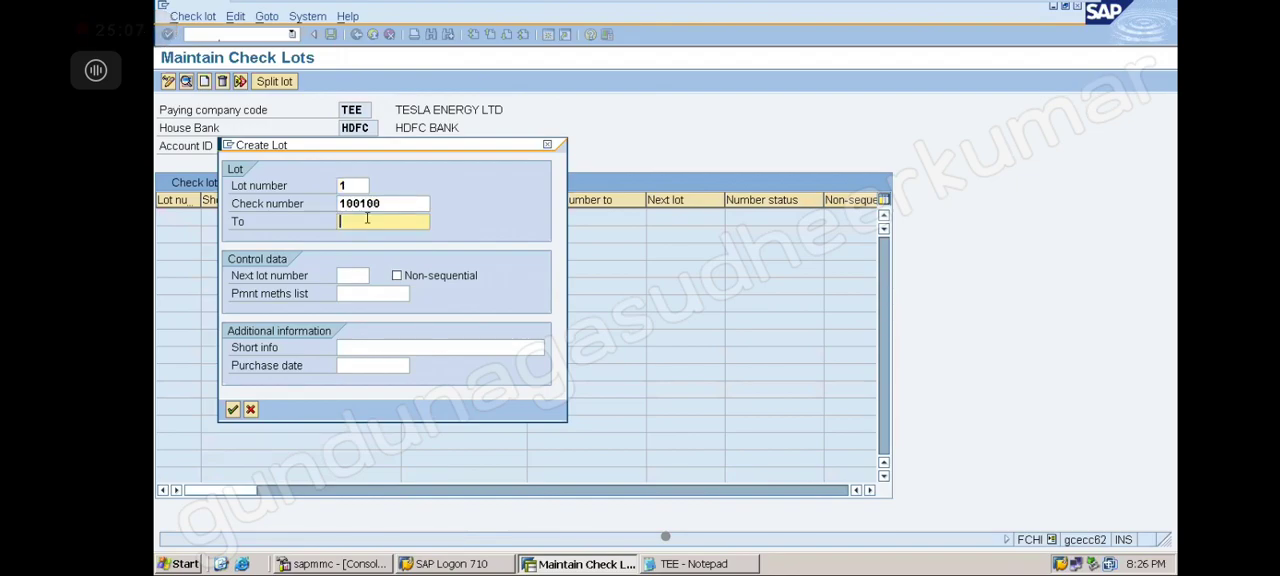
left_click(370, 222)
left_click(376, 239)
left_click(232, 411)
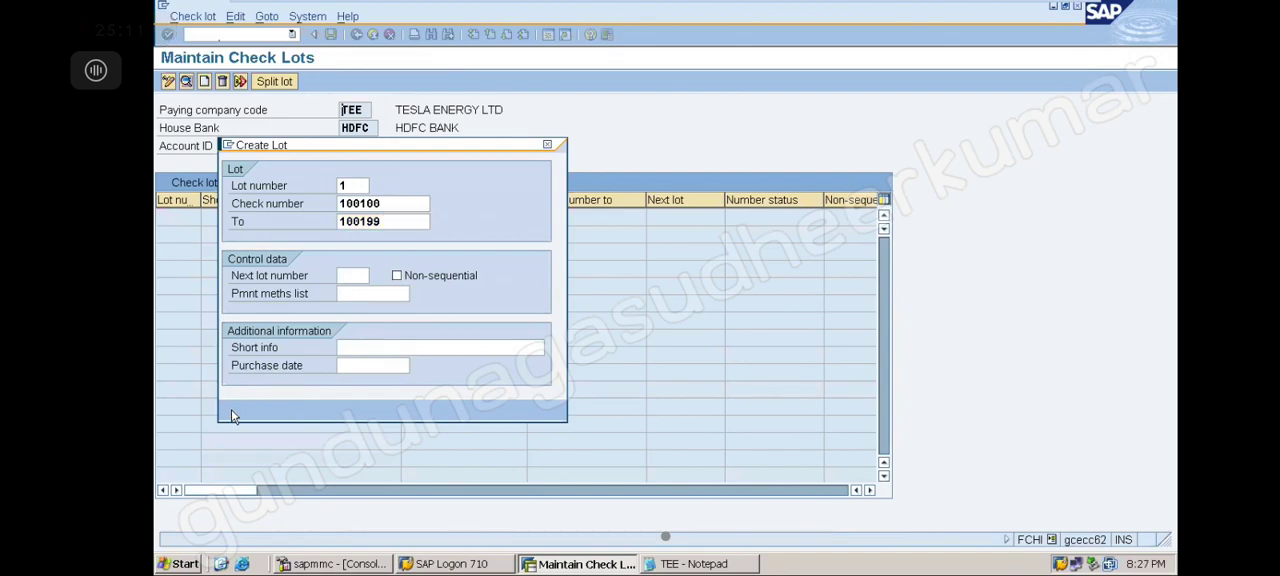
Set lot 1's short info to HDFC CHECK LOT 1 and save the check lot
left_click(243, 218)
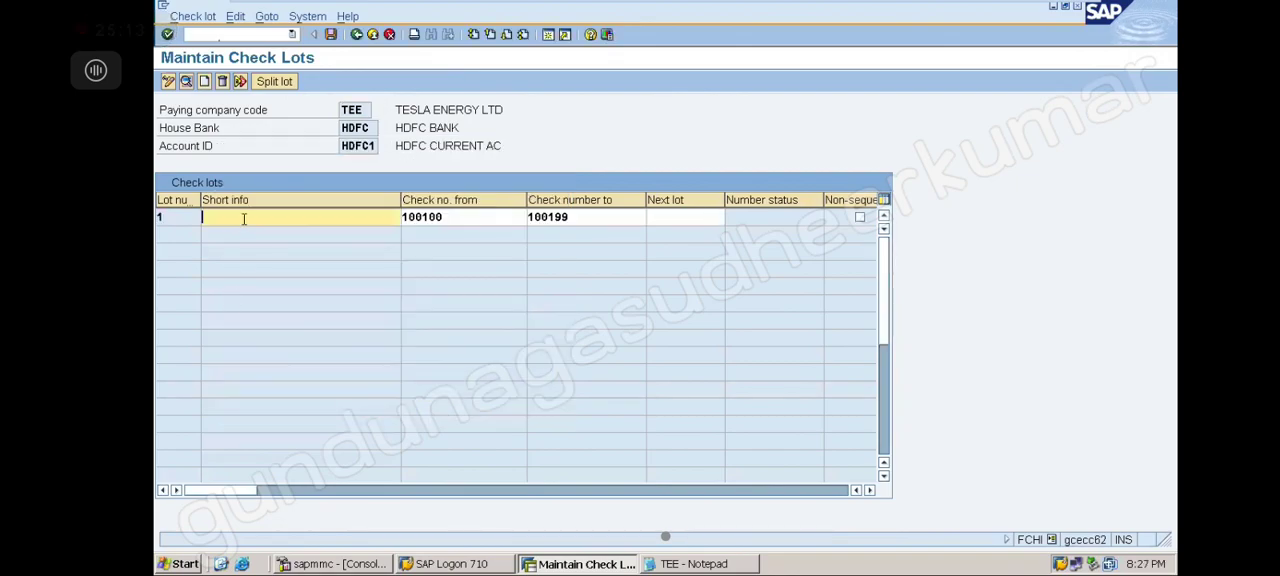
left_click(375, 229)
left_click(331, 35)
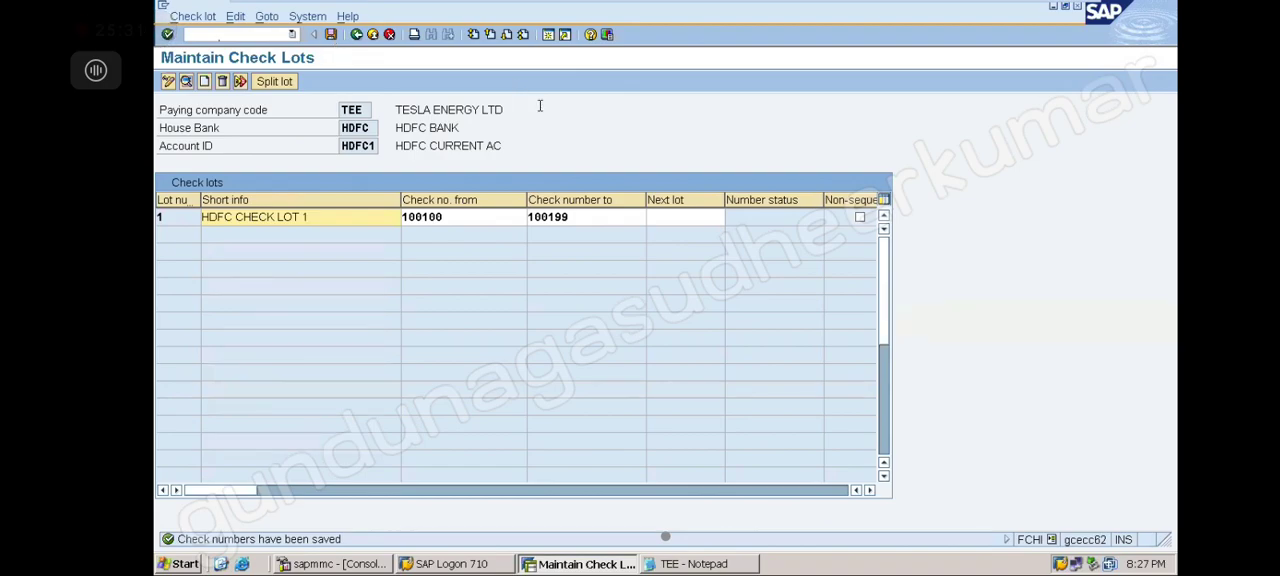
Switch to Notepad, add blank lines above the transaction-code notes and select the FI12 and FCHI lines
left_click(707, 566)
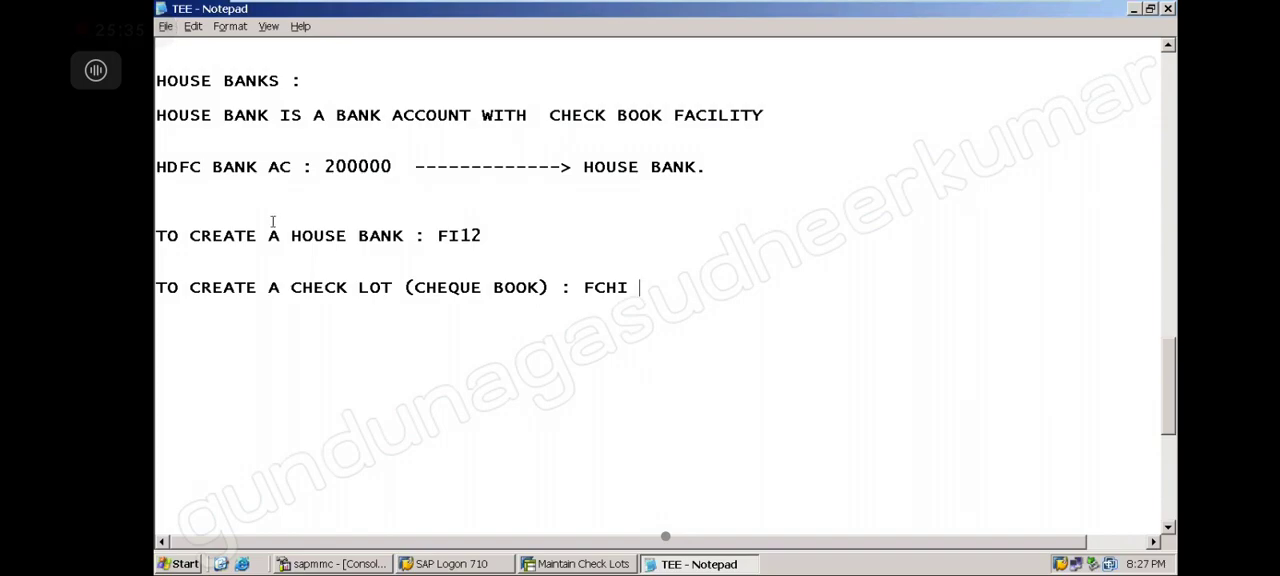
left_click(348, 145)
key("Delete")
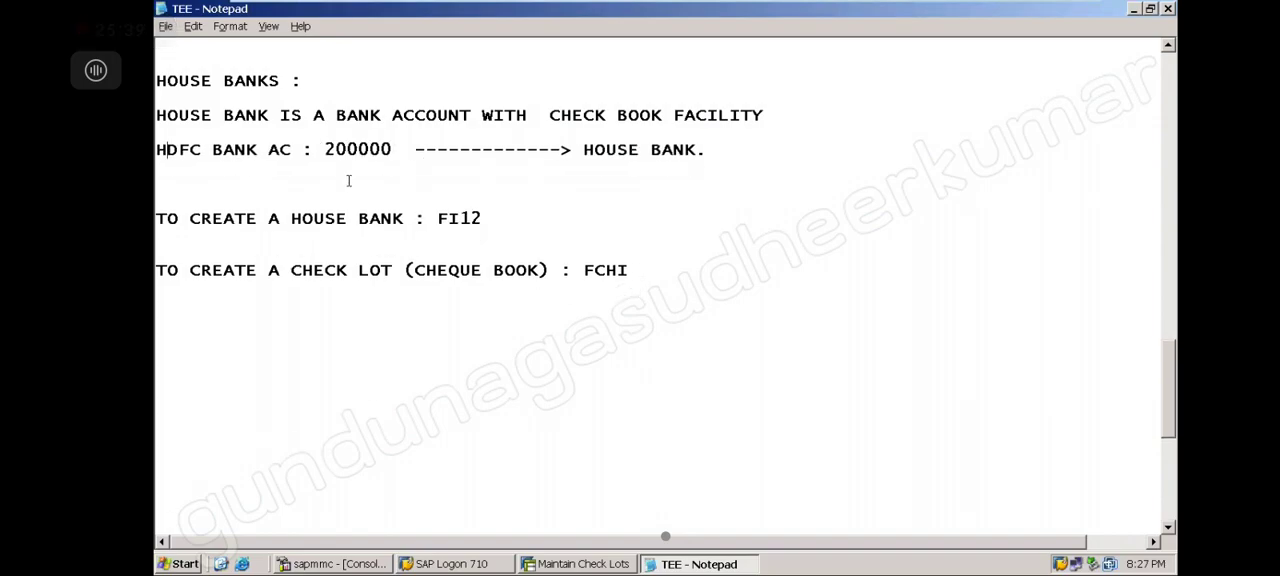
key("Return")
key("Return")
key("Return")
key("Return")
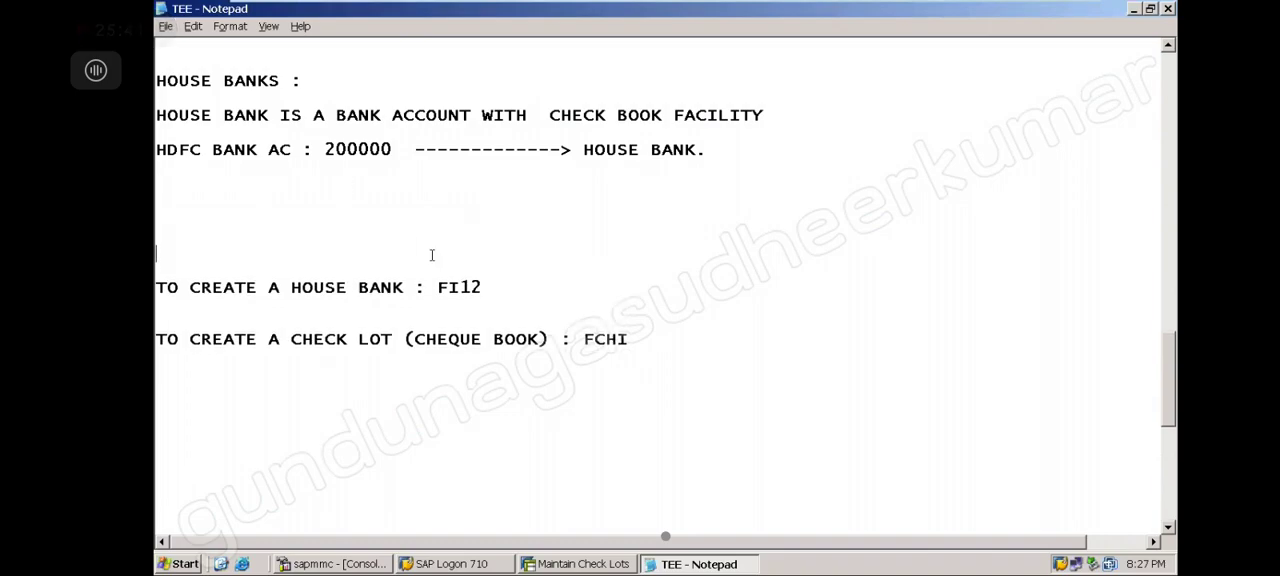
left_click_drag(489, 284, 334, 266)
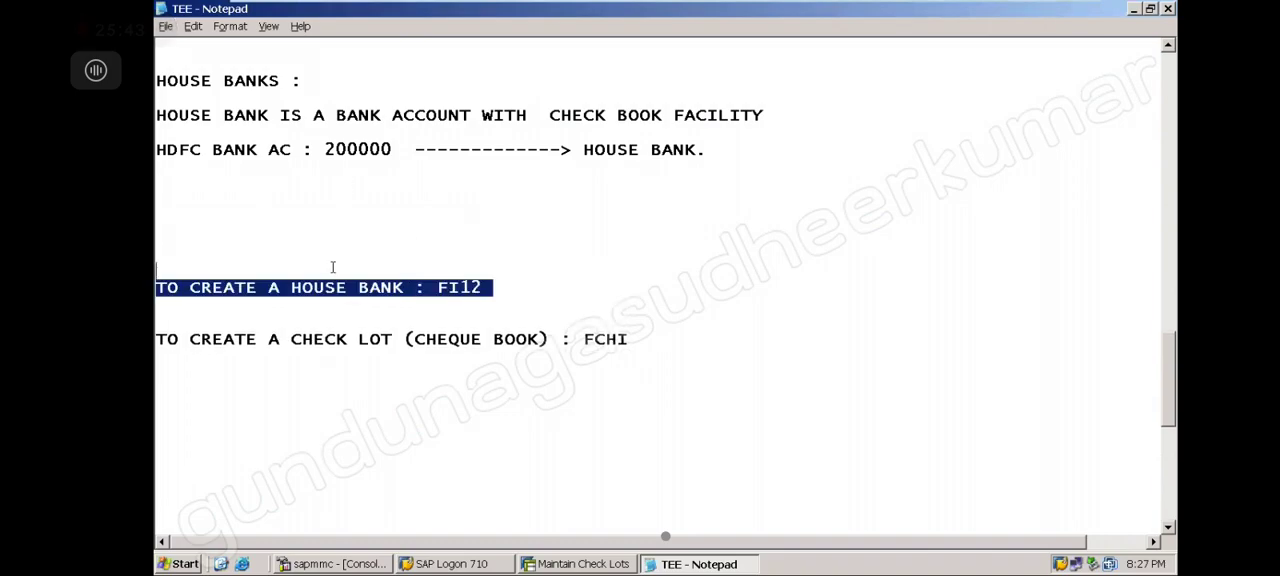
left_click_drag(638, 340, 453, 314)
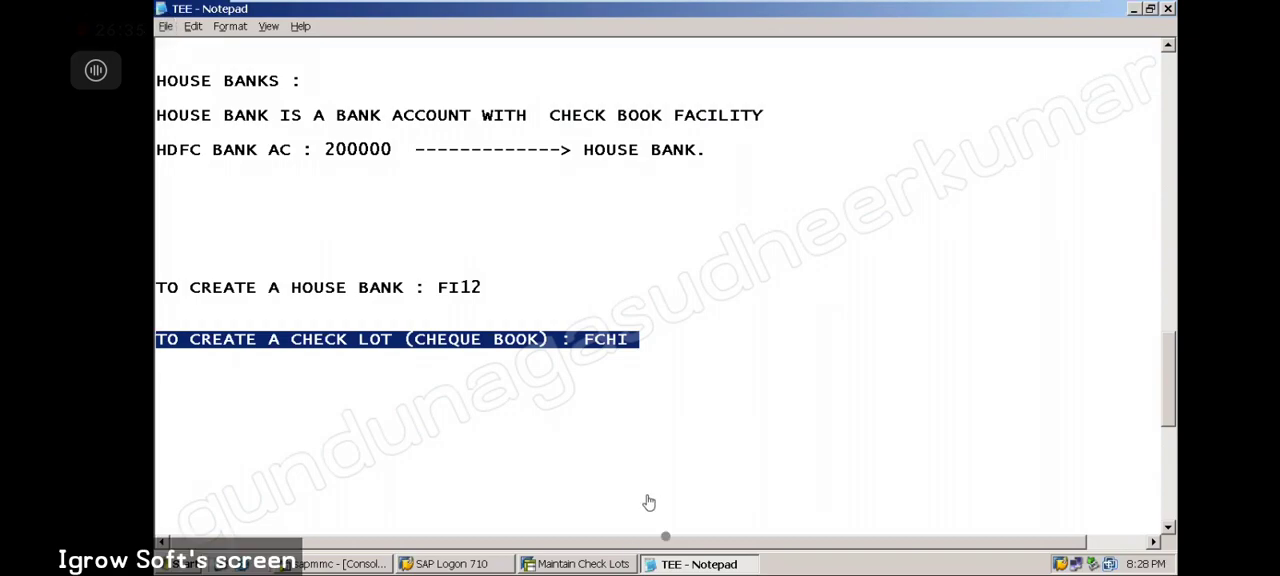
Return to SAP, restart FCHI and reopen the HDFC1 check lots to review lot 1
left_click(612, 566)
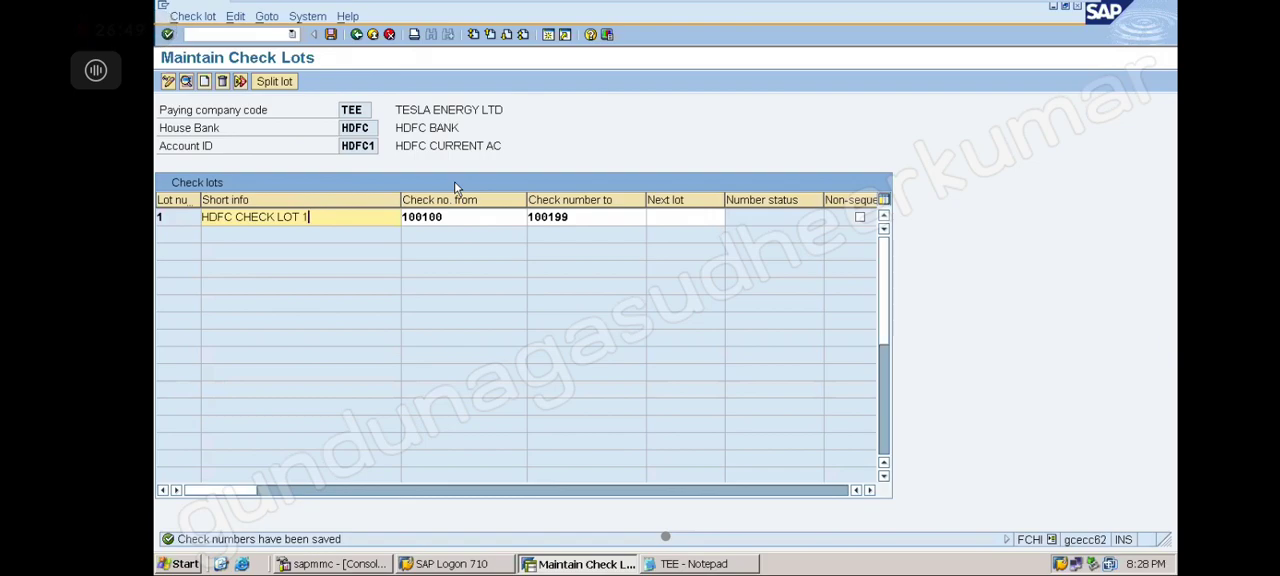
key("F3")
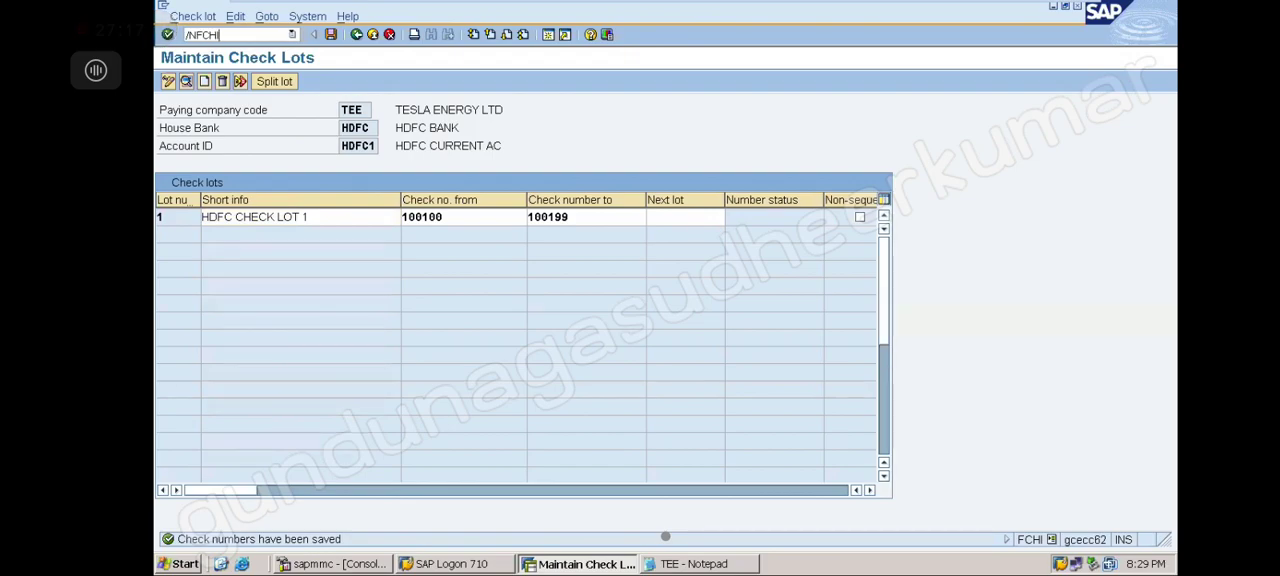
key("Return")
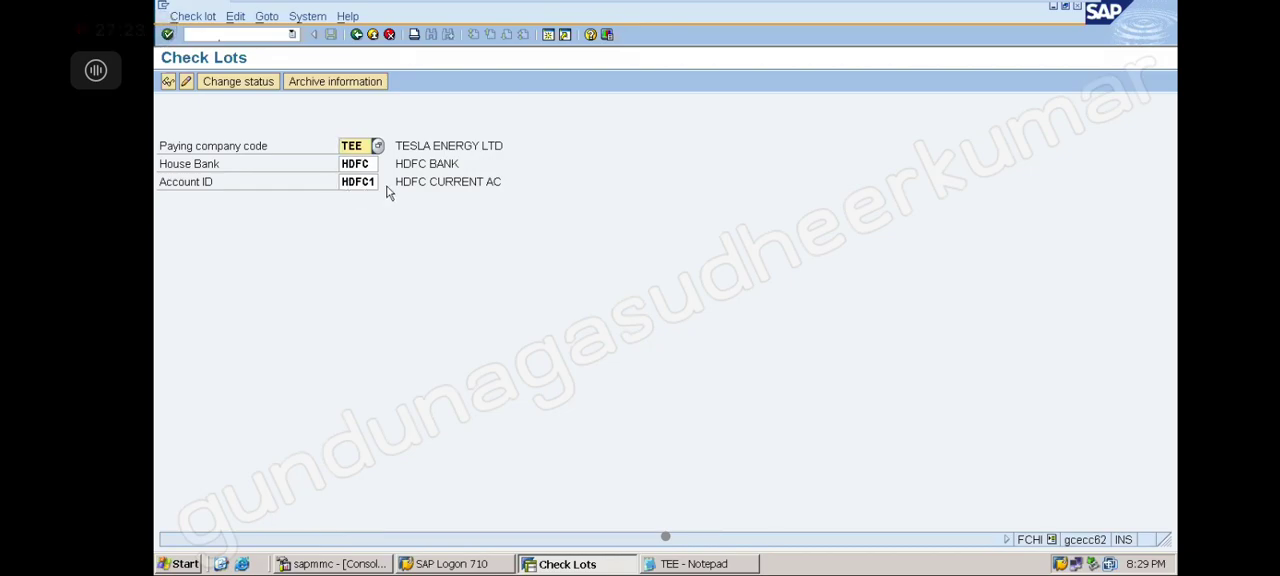
left_click(186, 83)
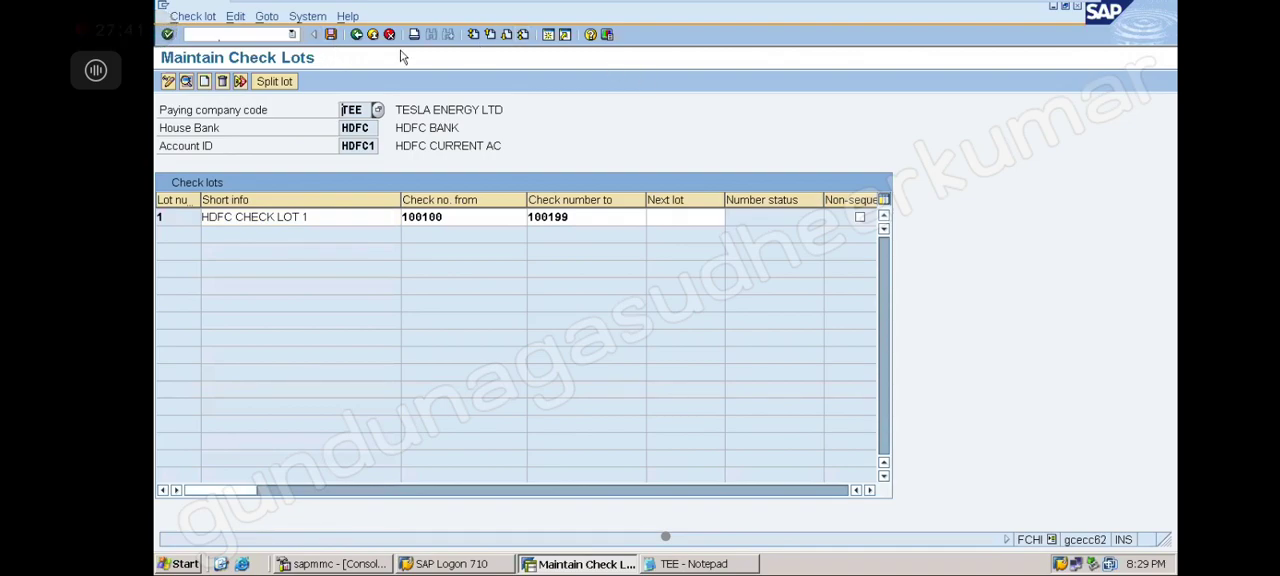
left_click(205, 82)
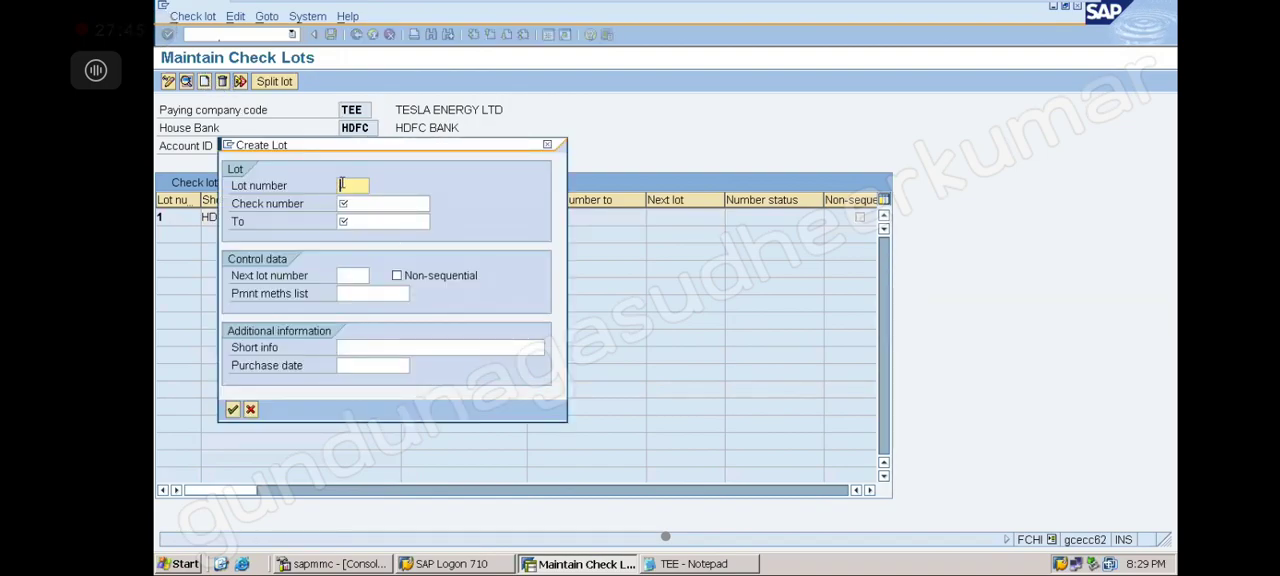
type("2")
left_click(354, 200)
left_click(370, 222)
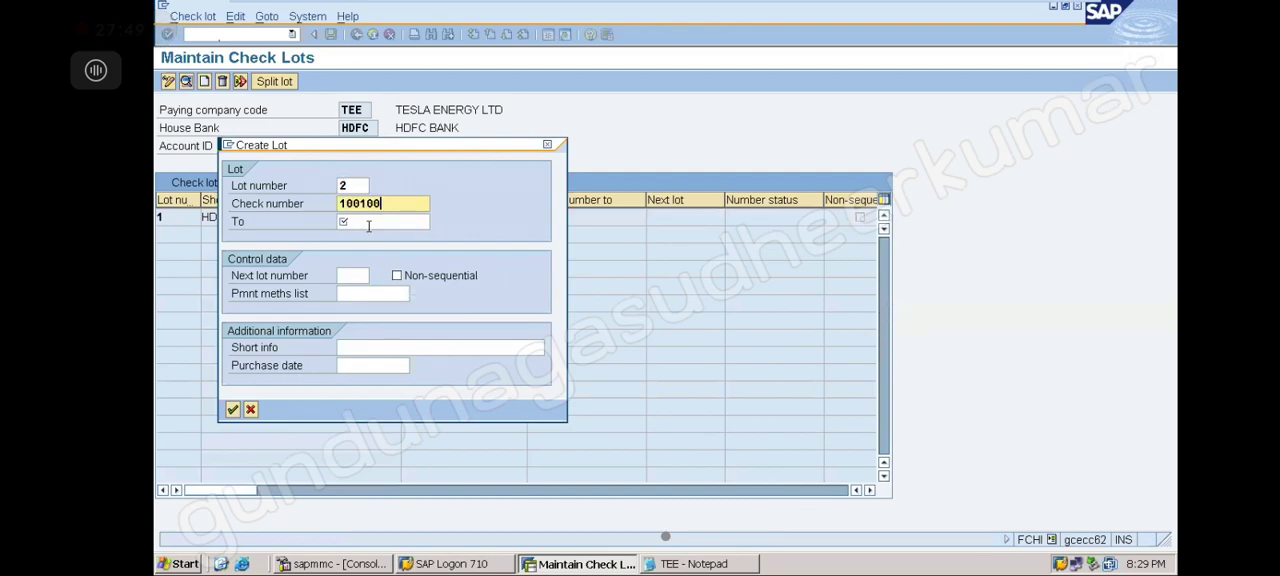
key("BackSpace")
key("BackSpace")
key("BackSpace")
type("200")
left_click(367, 224)
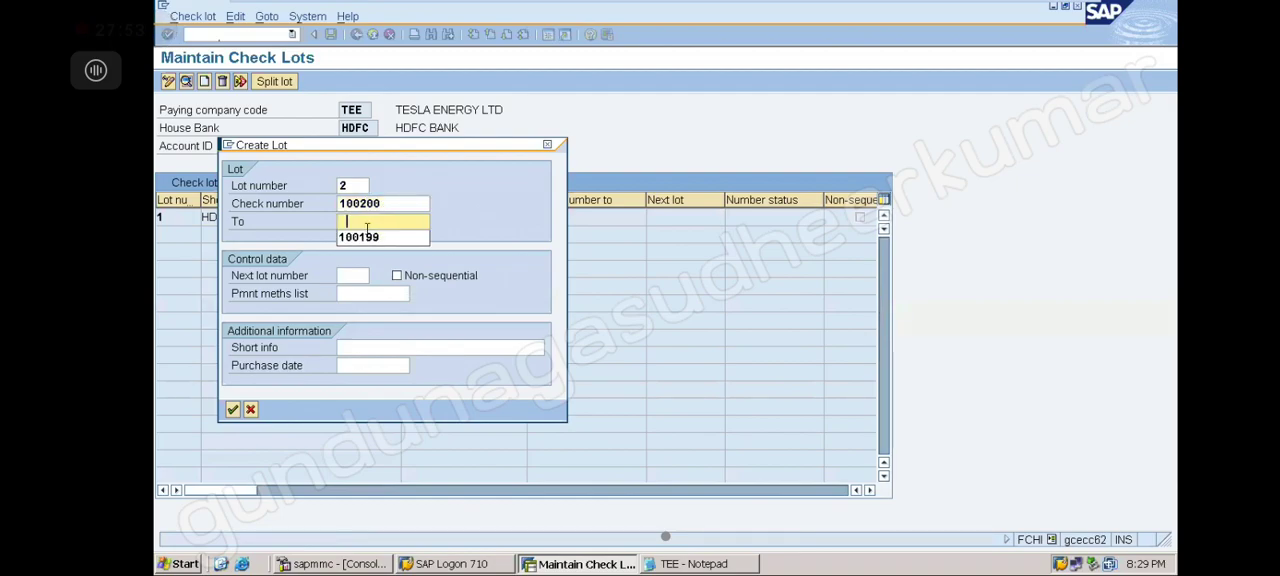
left_click(368, 239)
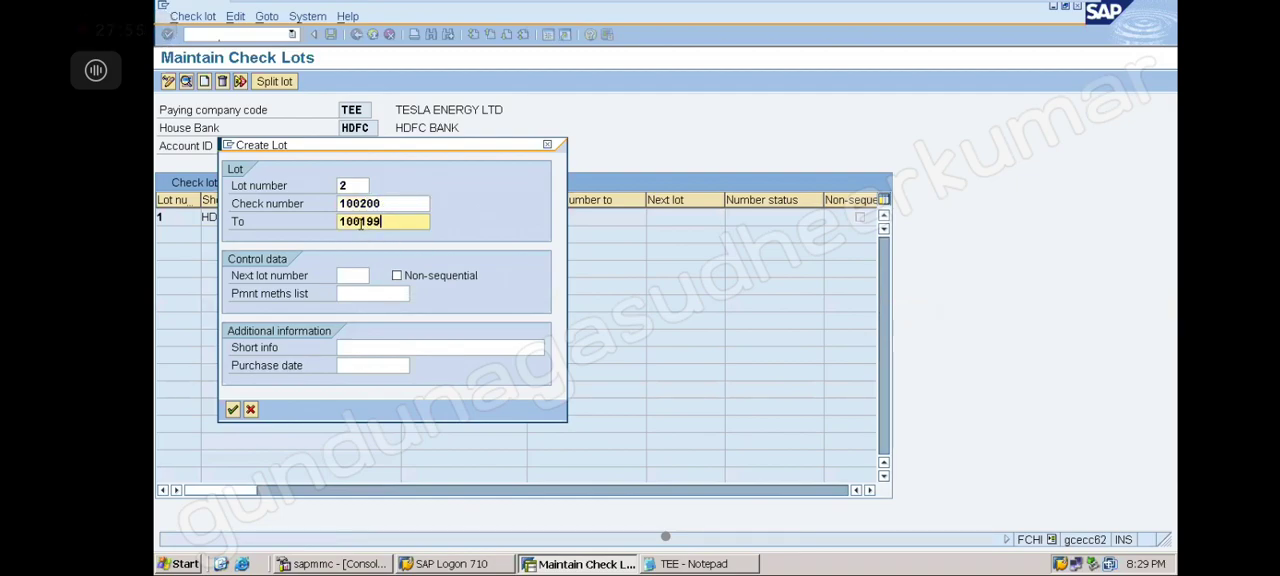
left_click(361, 223)
key("Delete")
type("2")
left_click(547, 144)
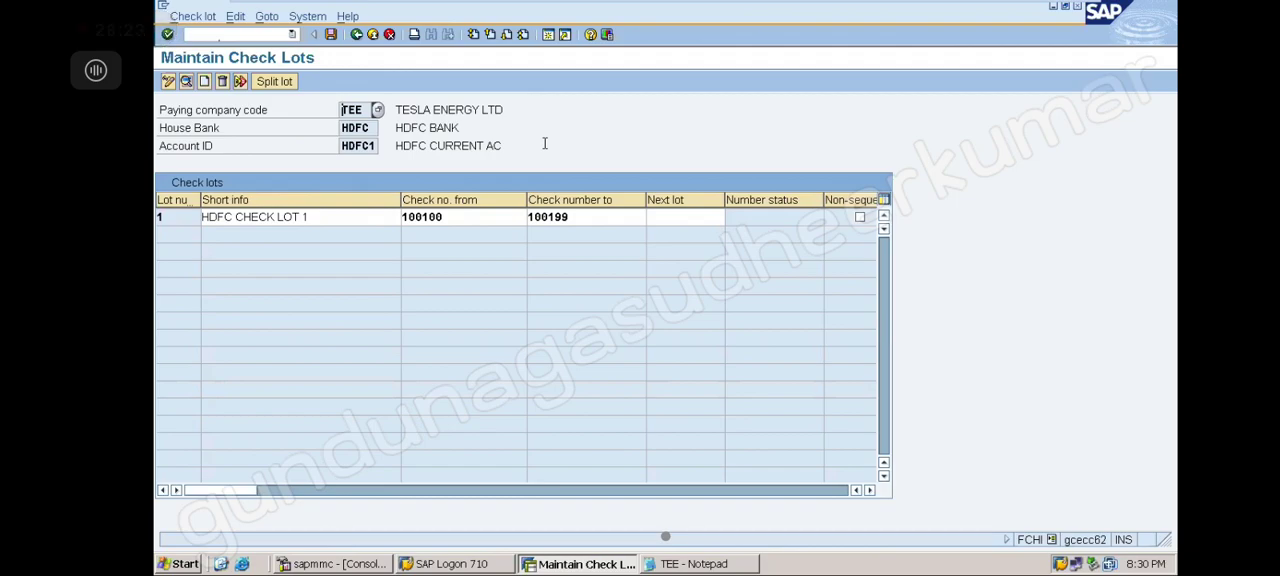
Leave the check lots and open house bank HDFC of company code TEE in FI12
left_click(356, 35)
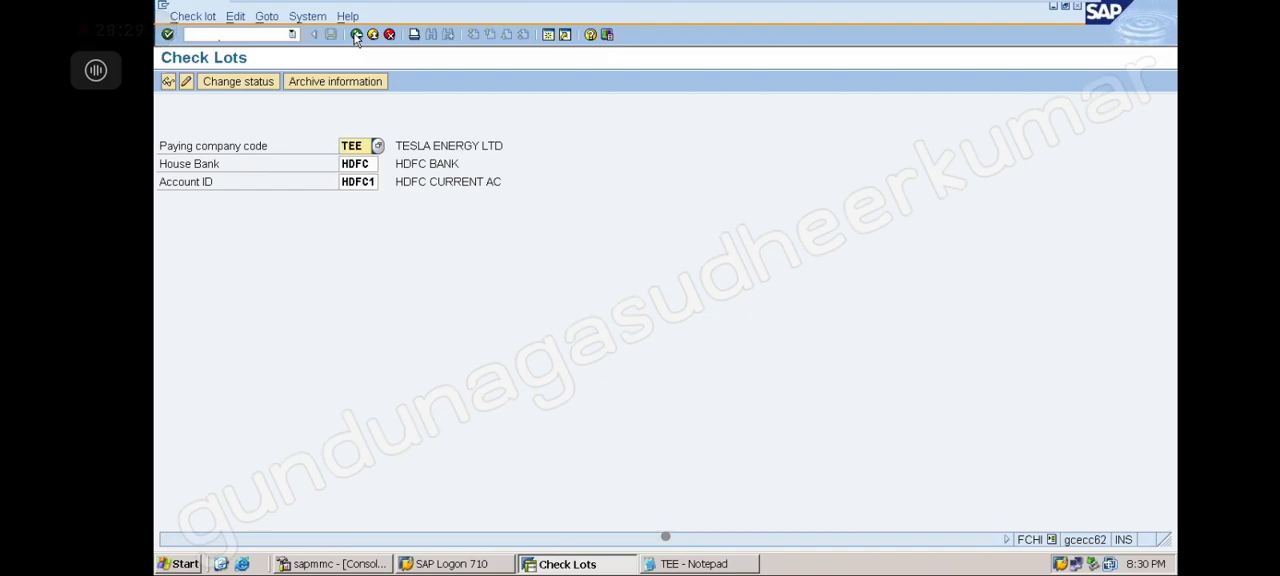
left_click(293, 35)
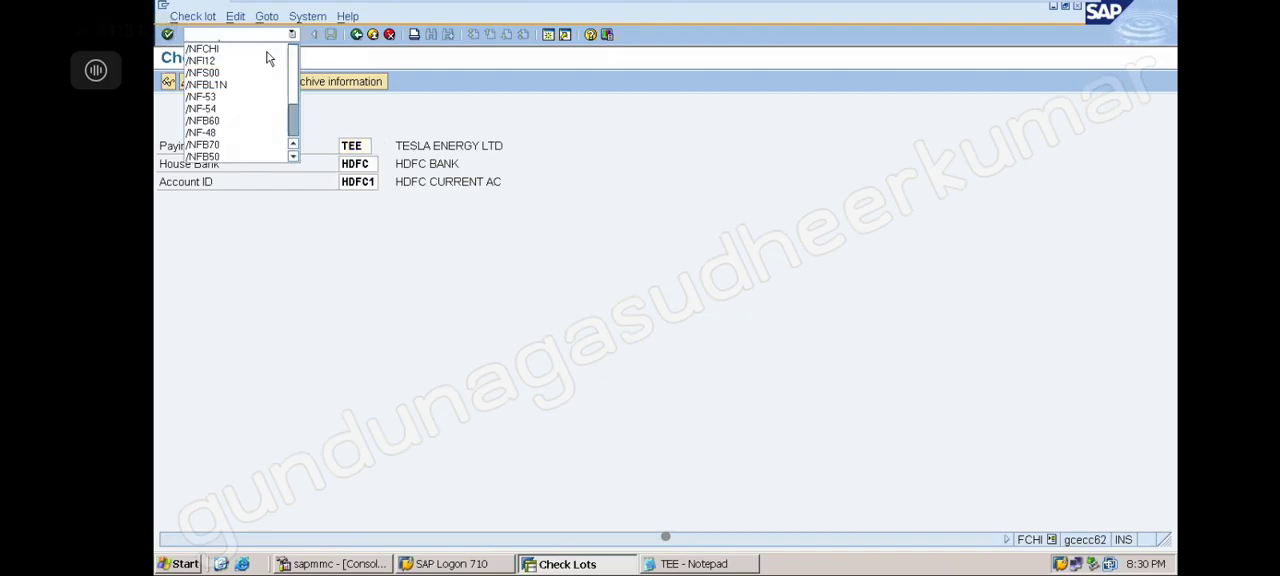
left_click(266, 61)
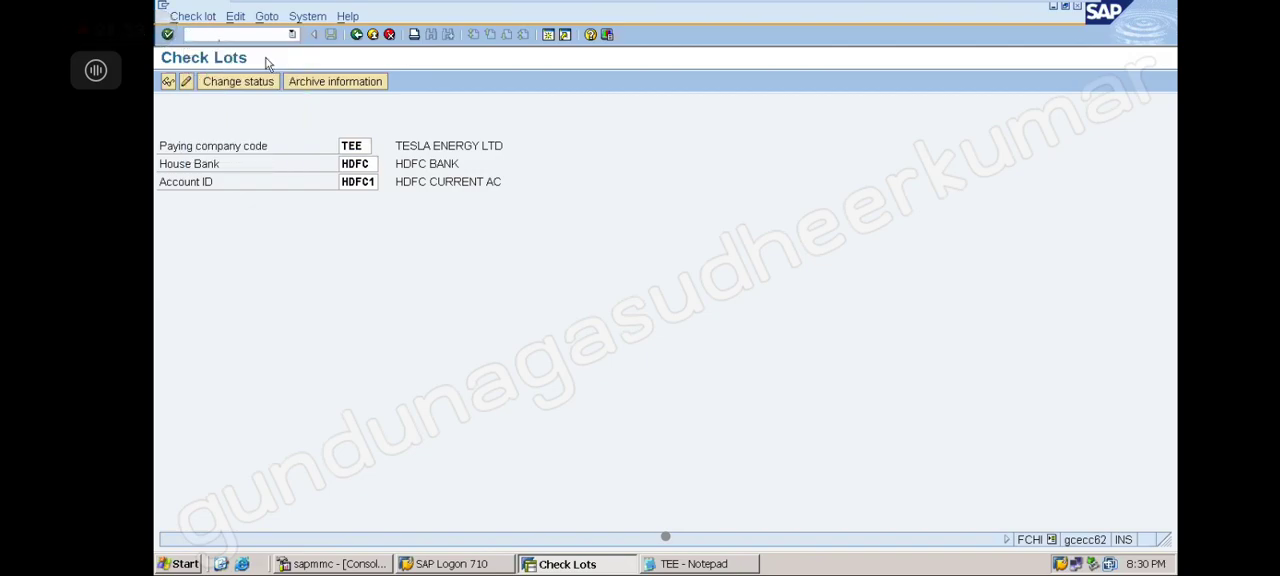
left_click(199, 247)
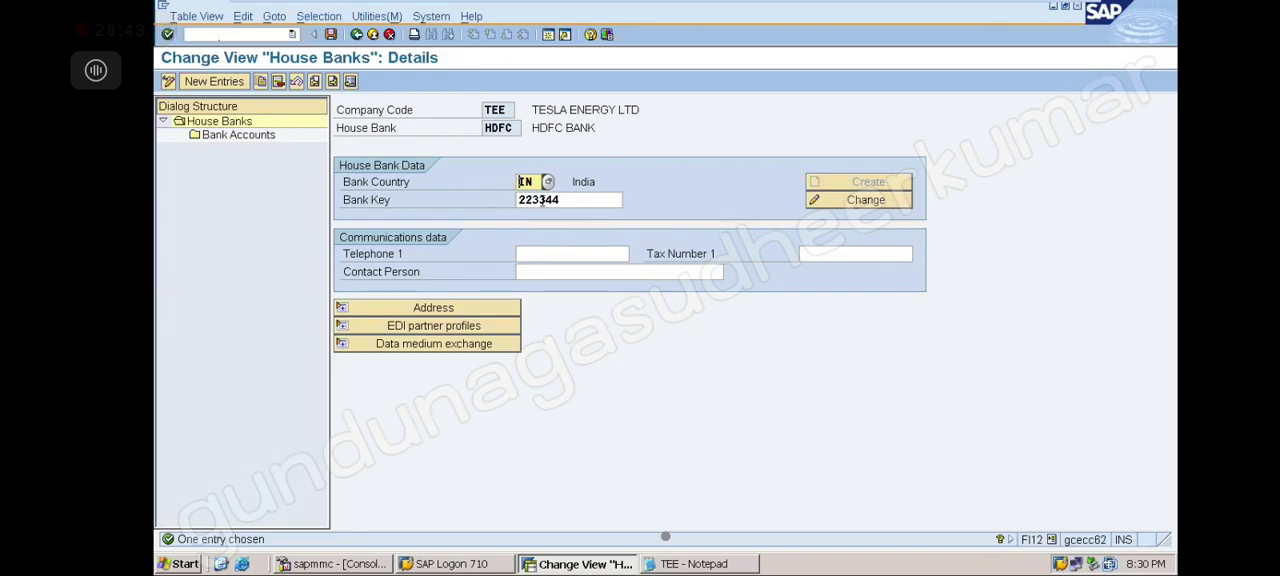
Look up the bank key through the search help and pick HDFC BANK 223344
left_click(590, 200)
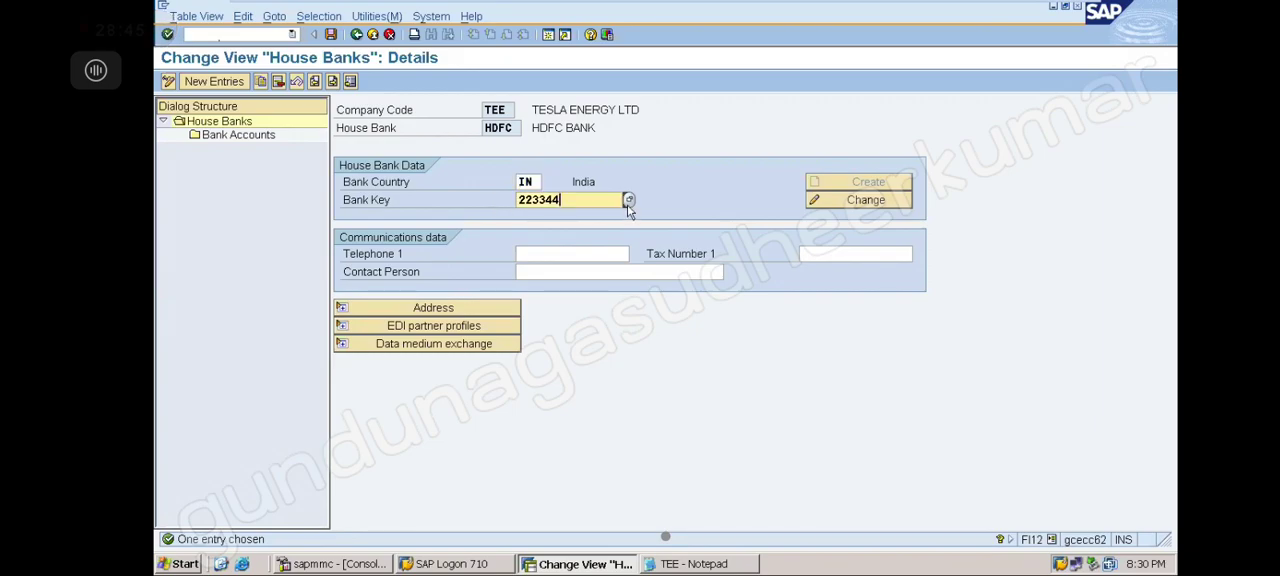
left_click(627, 200)
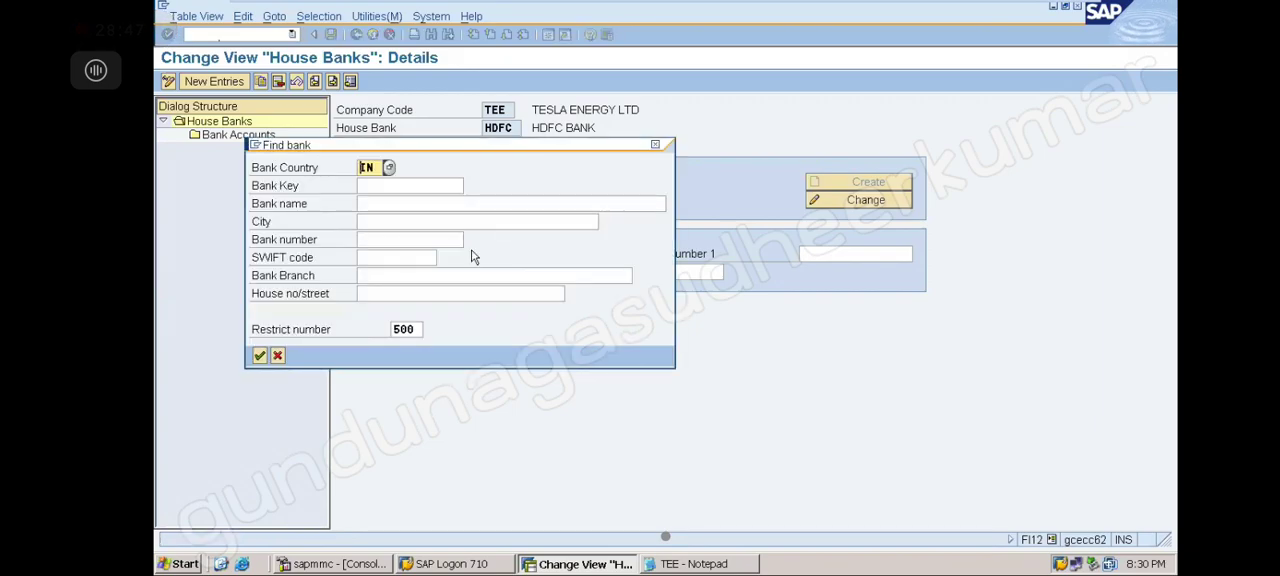
key("Return")
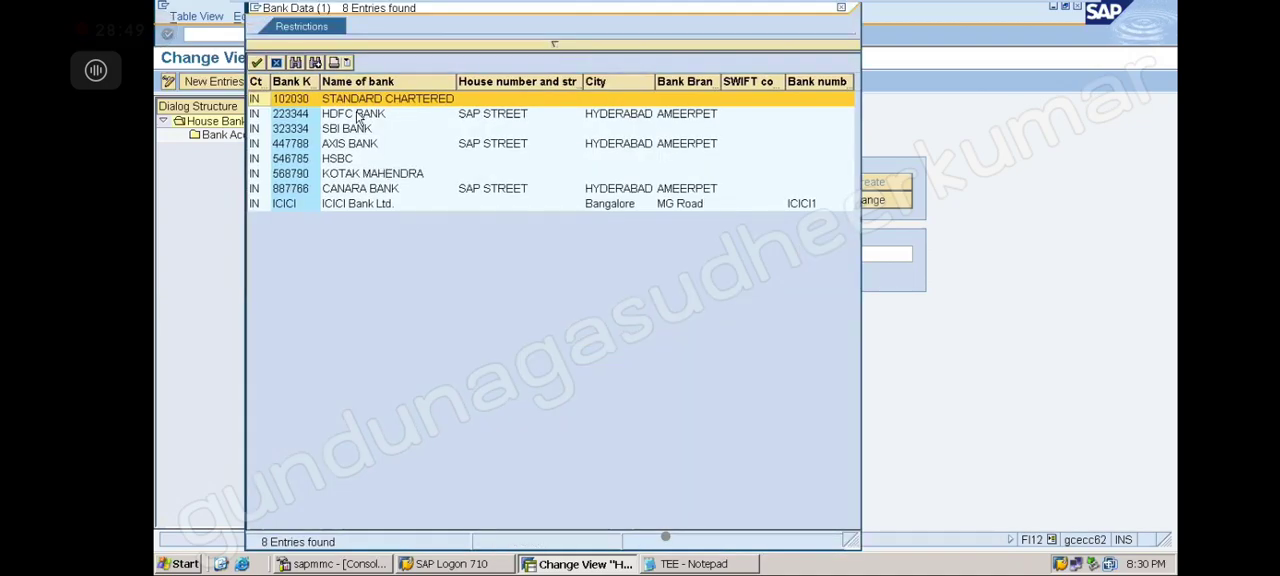
double_click(359, 114)
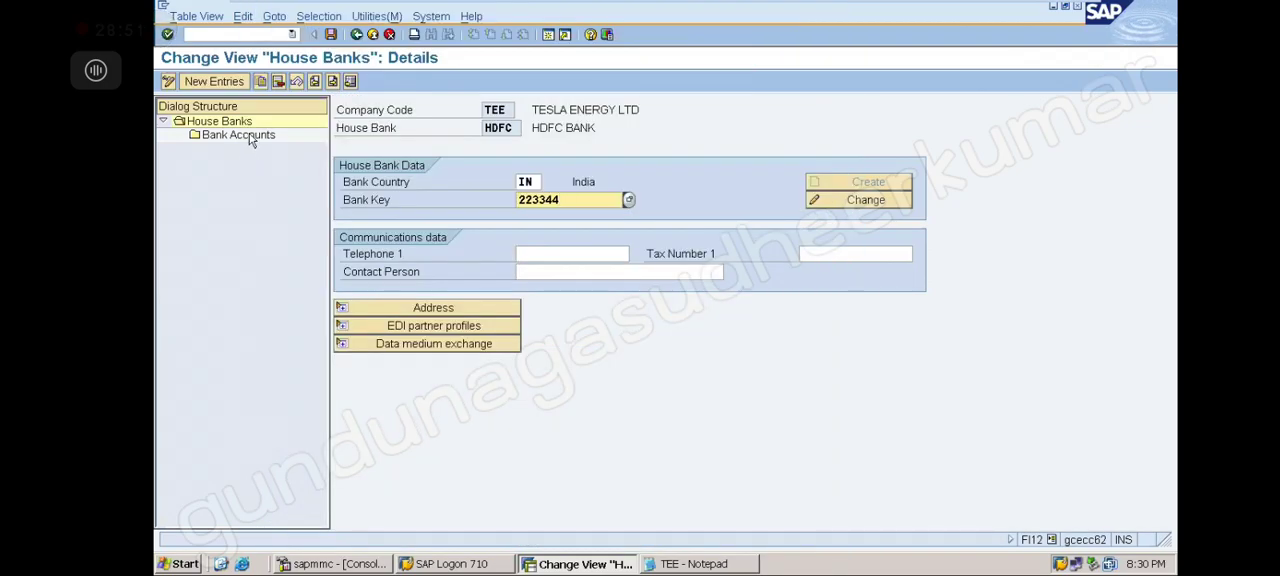
Review the details of bank account HDFC1 under house bank HDFC
double_click(251, 138)
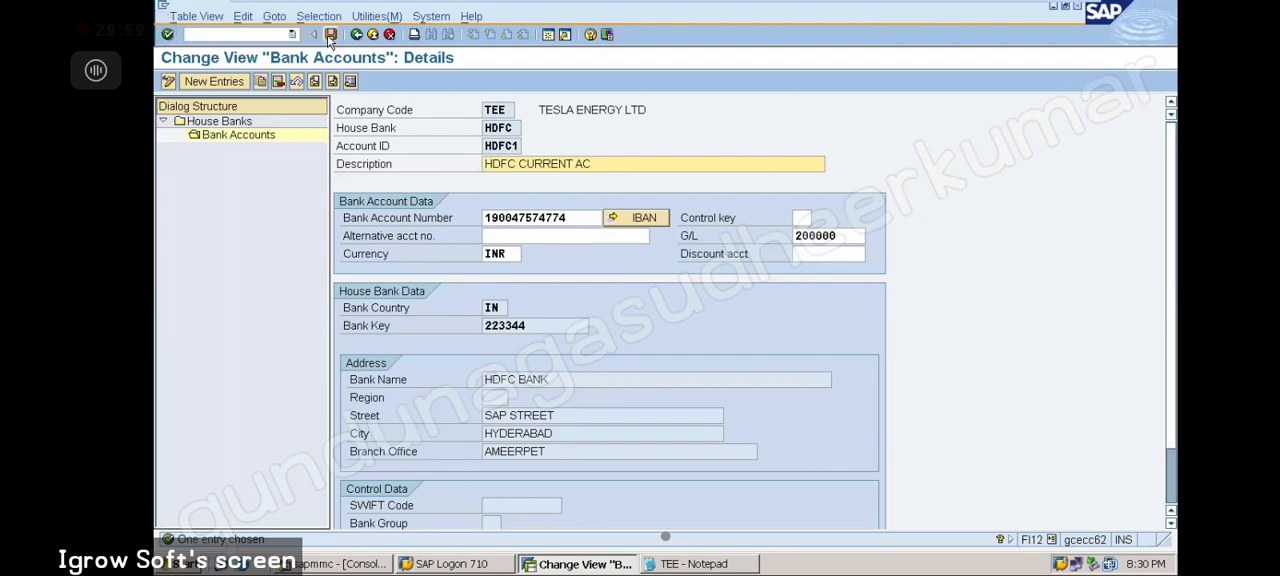
left_click(357, 36)
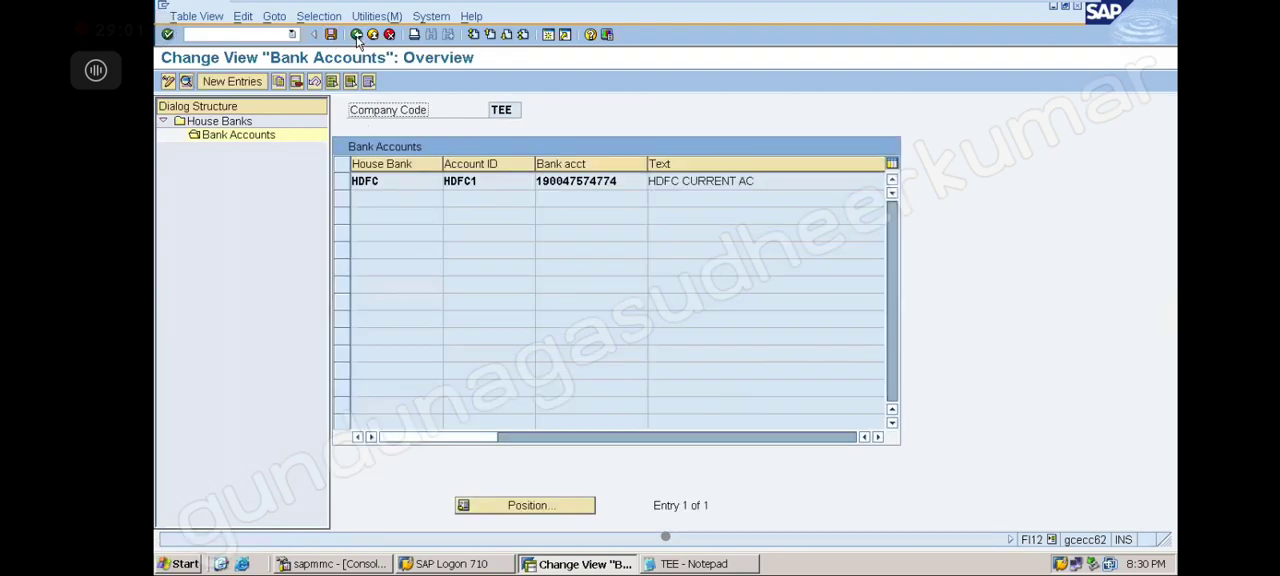
left_click(357, 36)
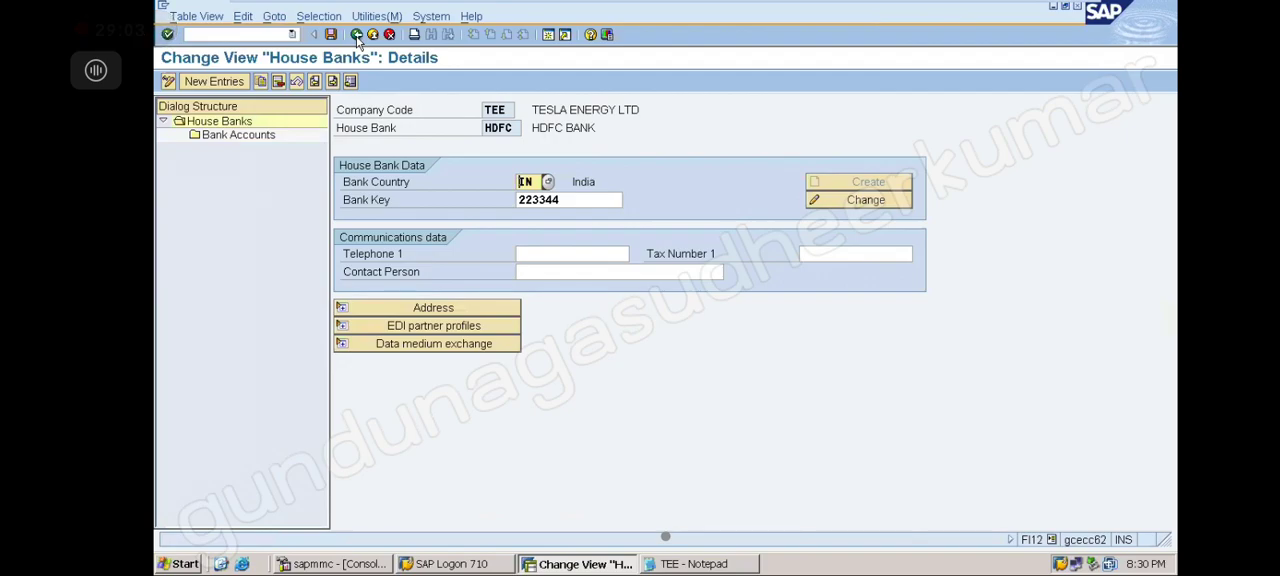
double_click(267, 139)
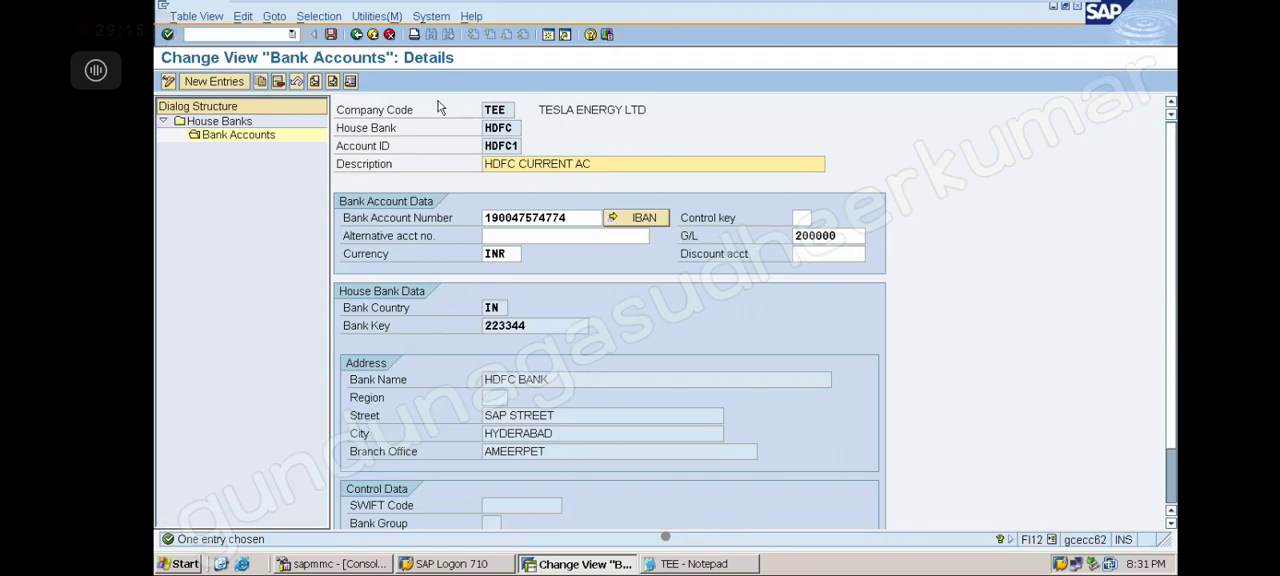
Back out of the house bank maintenance without saving the changes
left_click(357, 35)
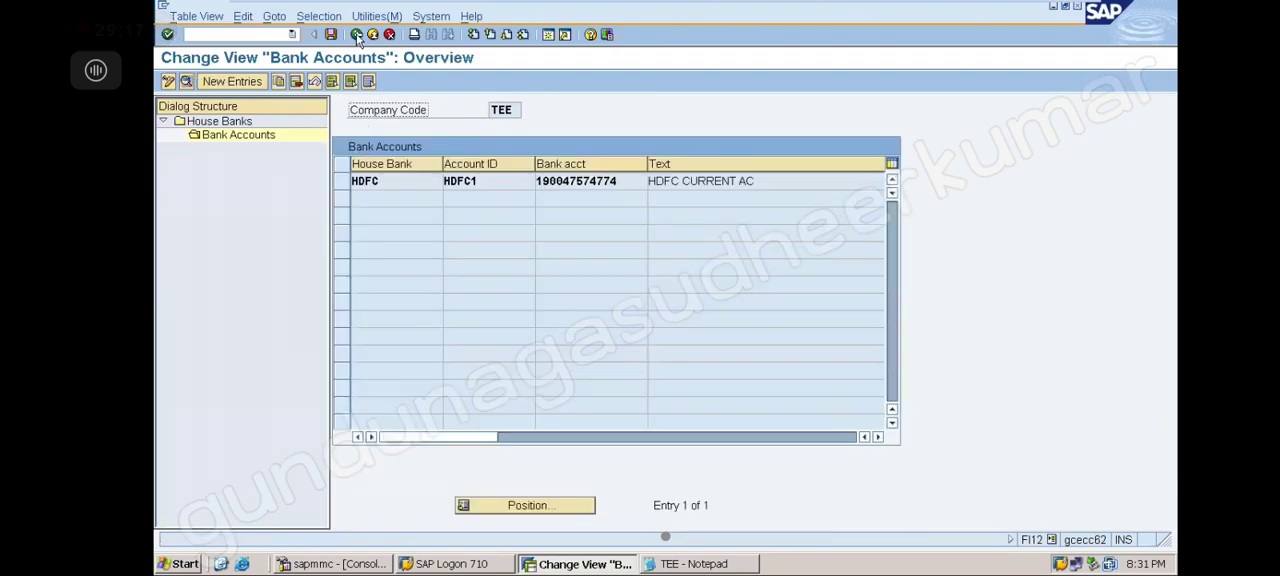
left_click(357, 35)
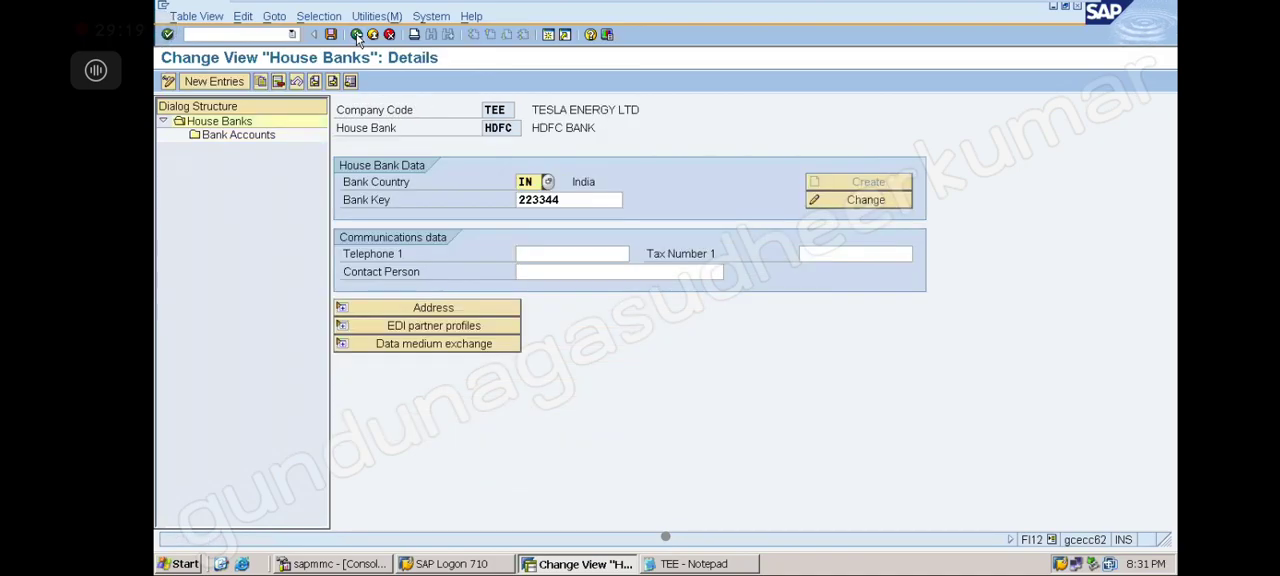
left_click(357, 35)
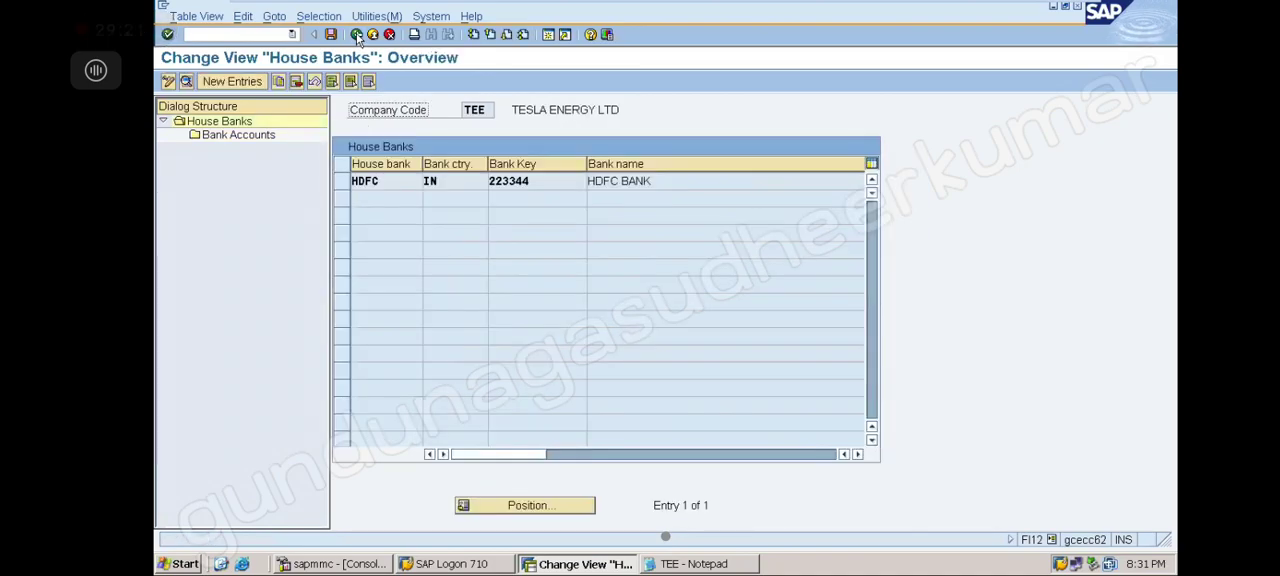
left_click(357, 35)
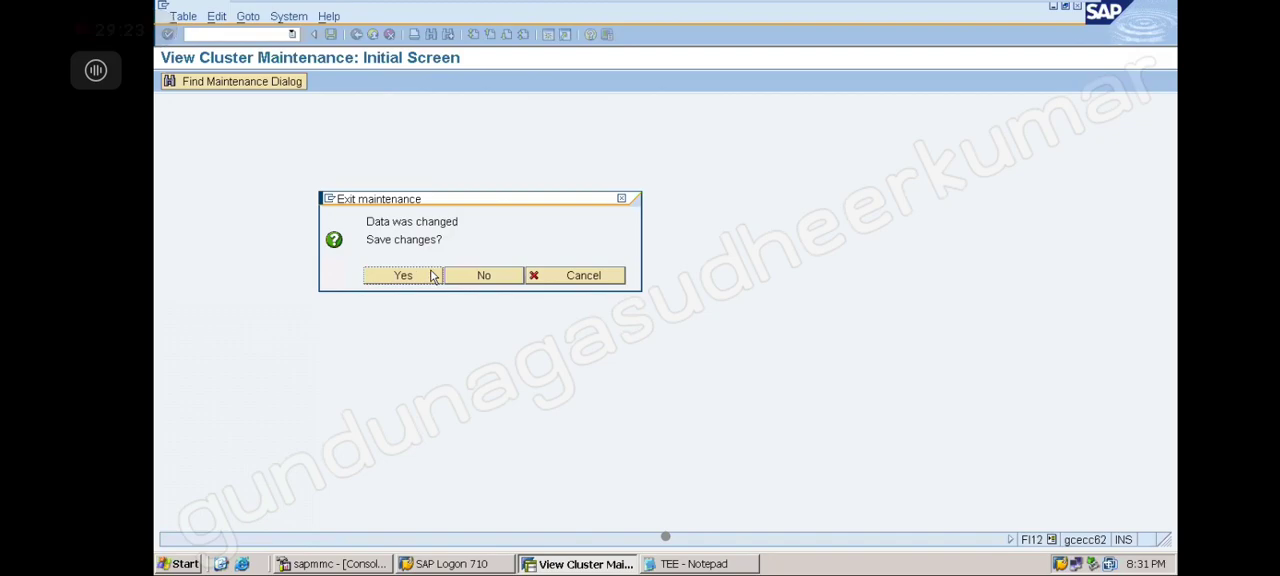
left_click(483, 276)
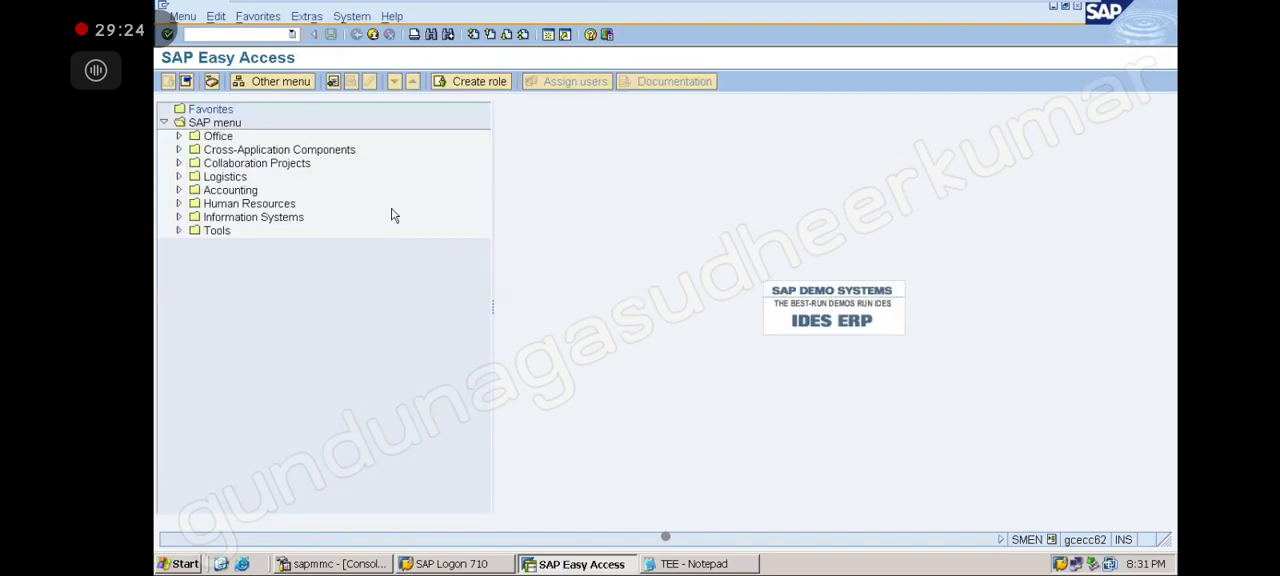
Reopen FCHI for HDFC1's check lots, opening the Create Lot dialog and cancelling it
left_click(294, 35)
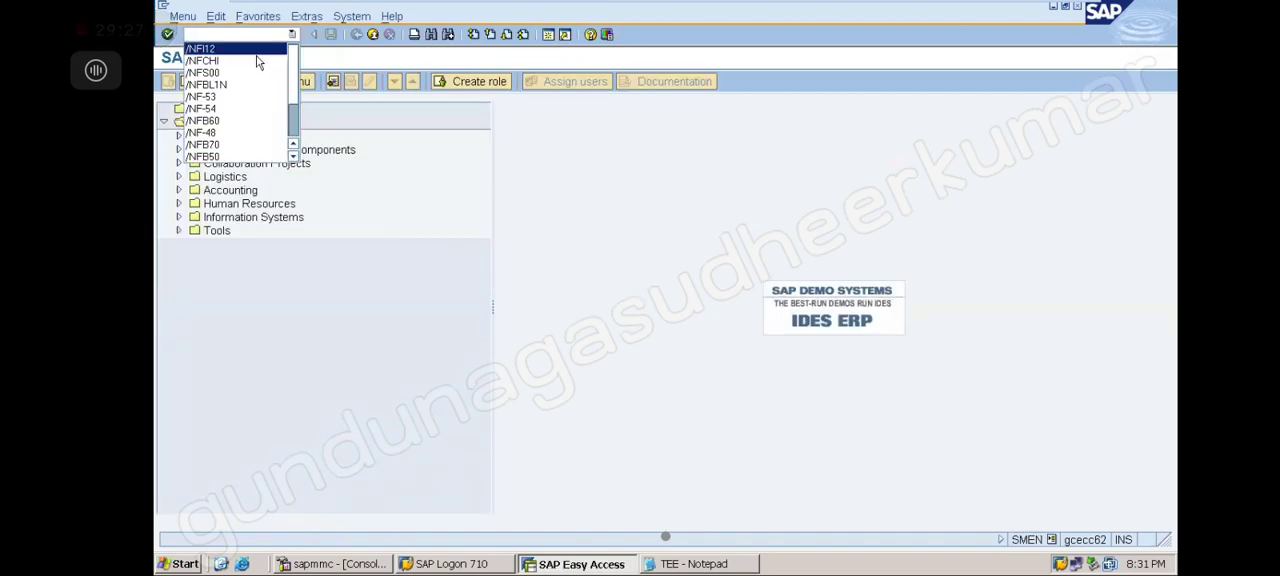
left_click(257, 56)
key("Return")
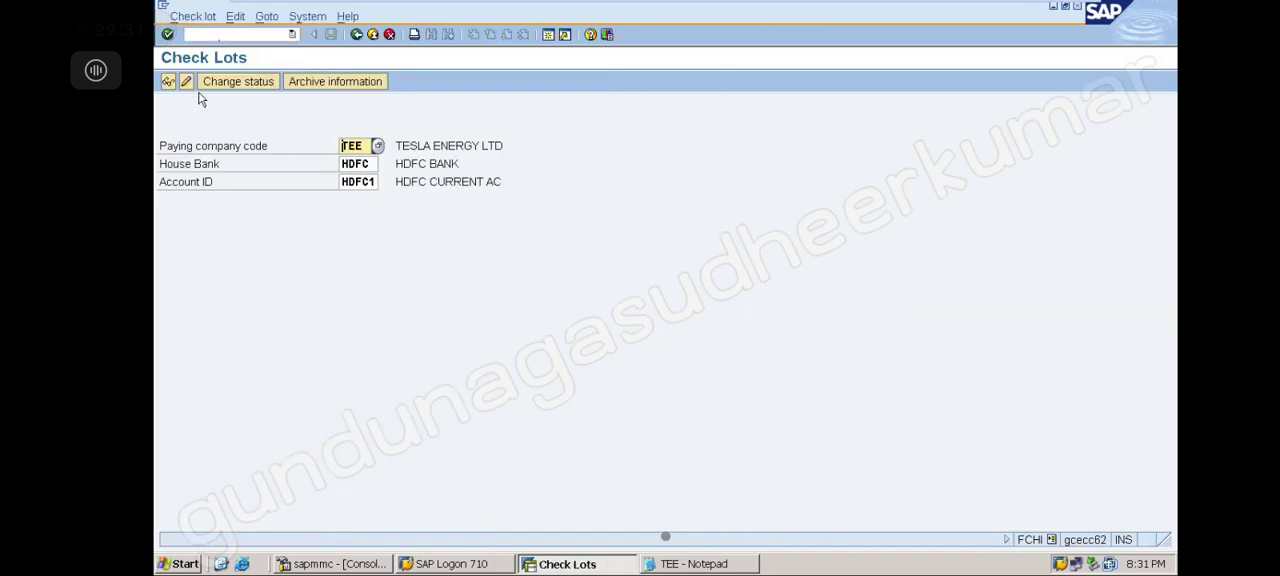
left_click(186, 82)
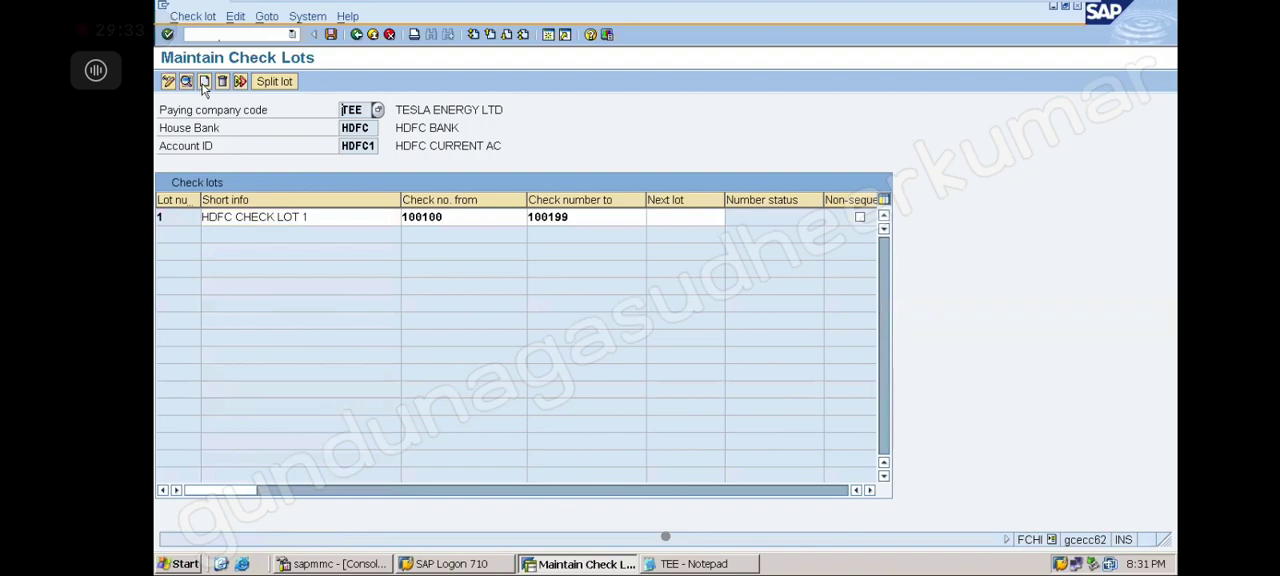
left_click(204, 81)
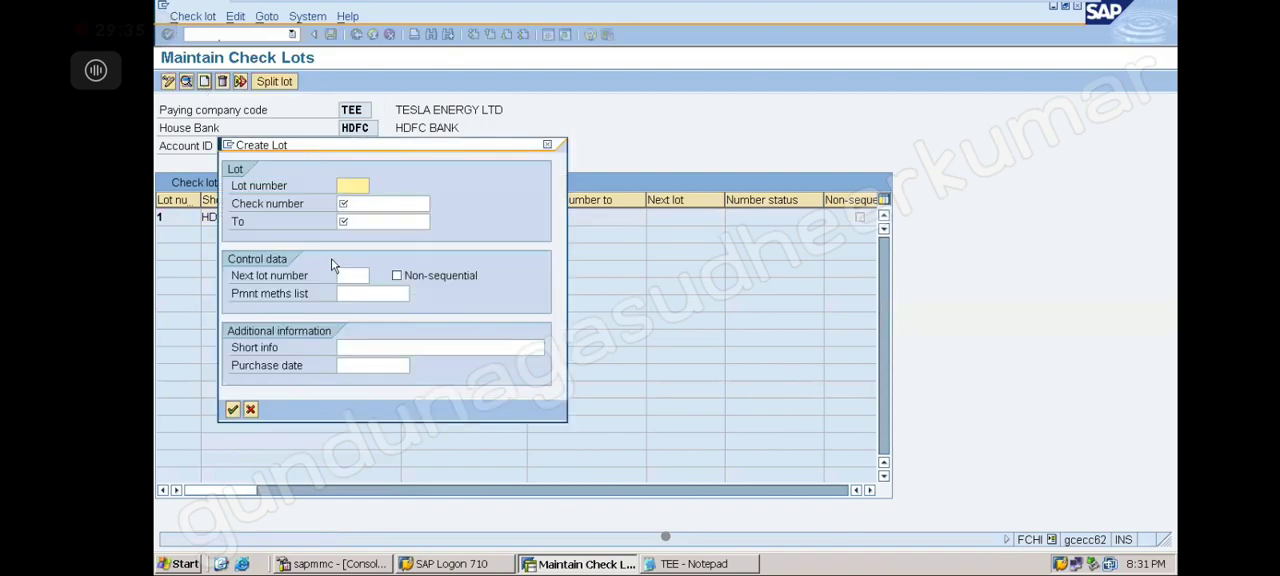
left_click(547, 145)
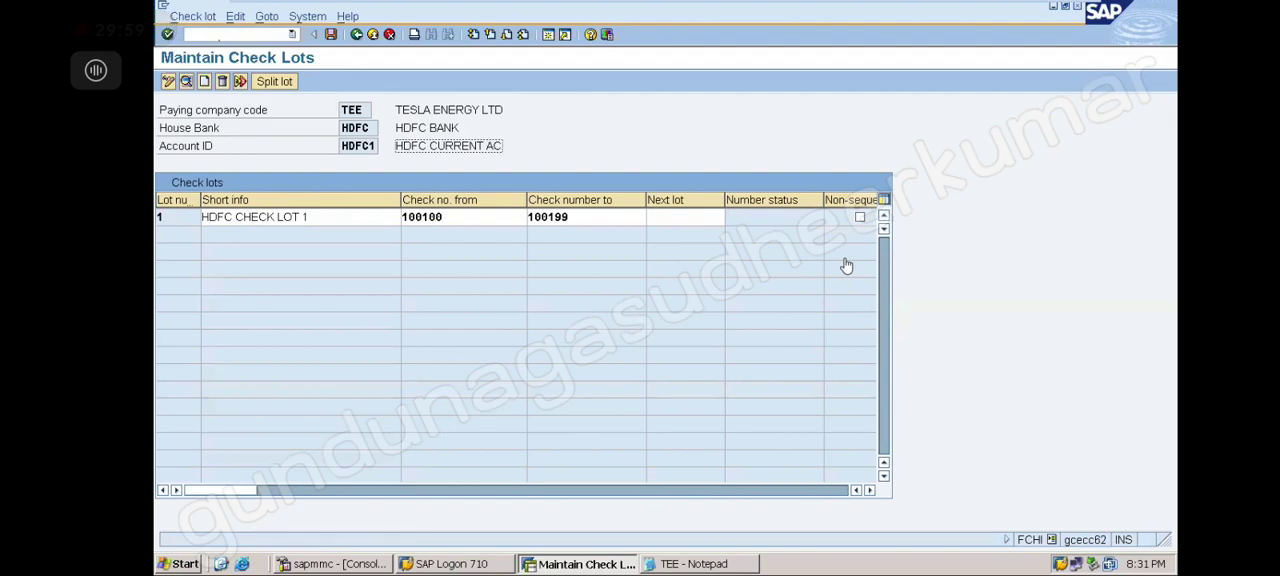
Switch to FI12 for company code TEE and open bank account HDFC1's details
left_click(292, 35)
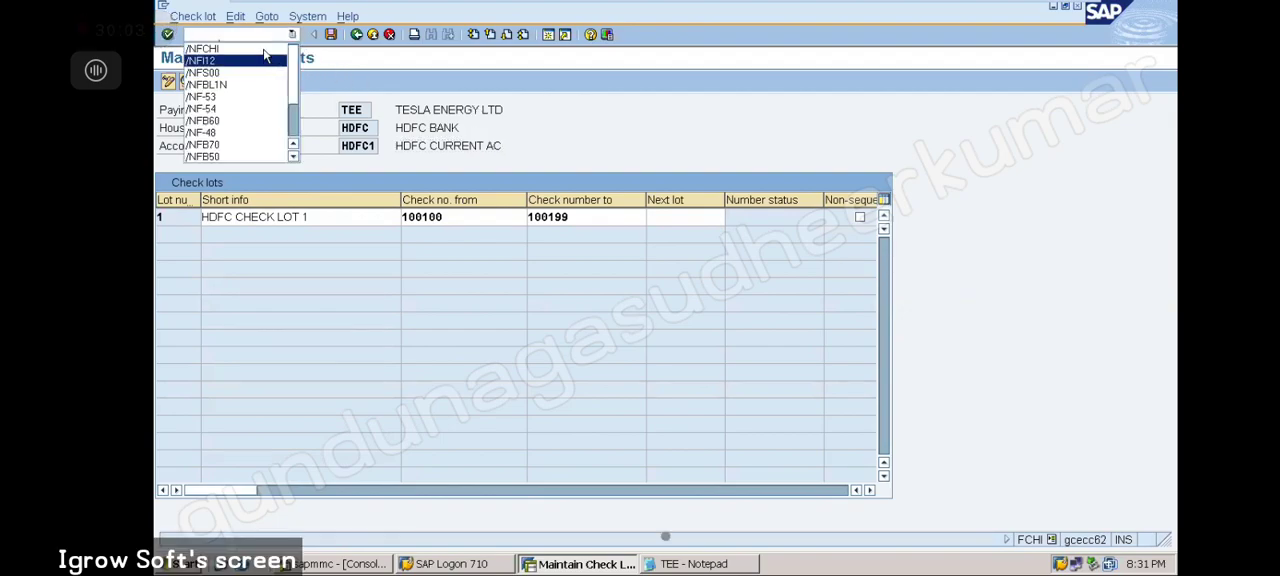
left_click(262, 60)
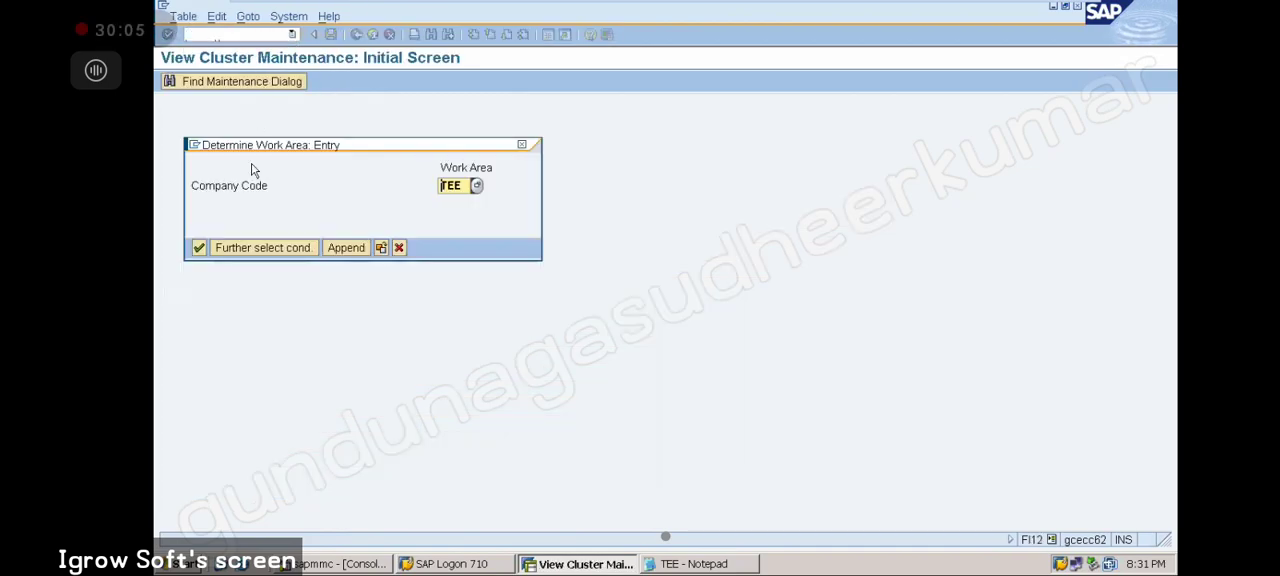
left_click(199, 247)
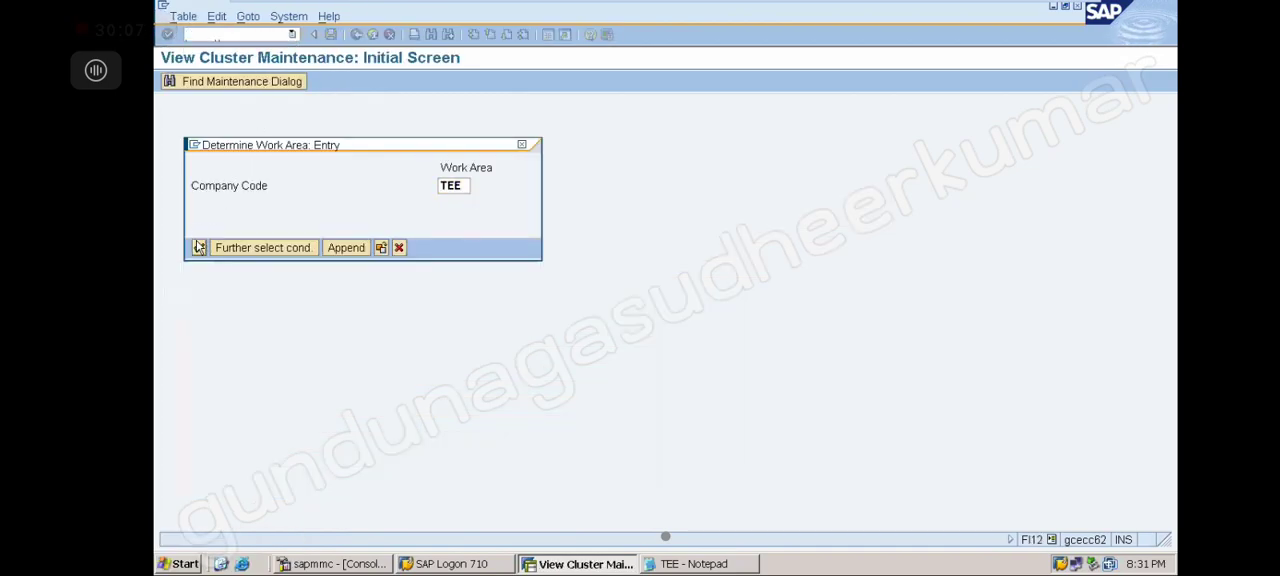
double_click(238, 134)
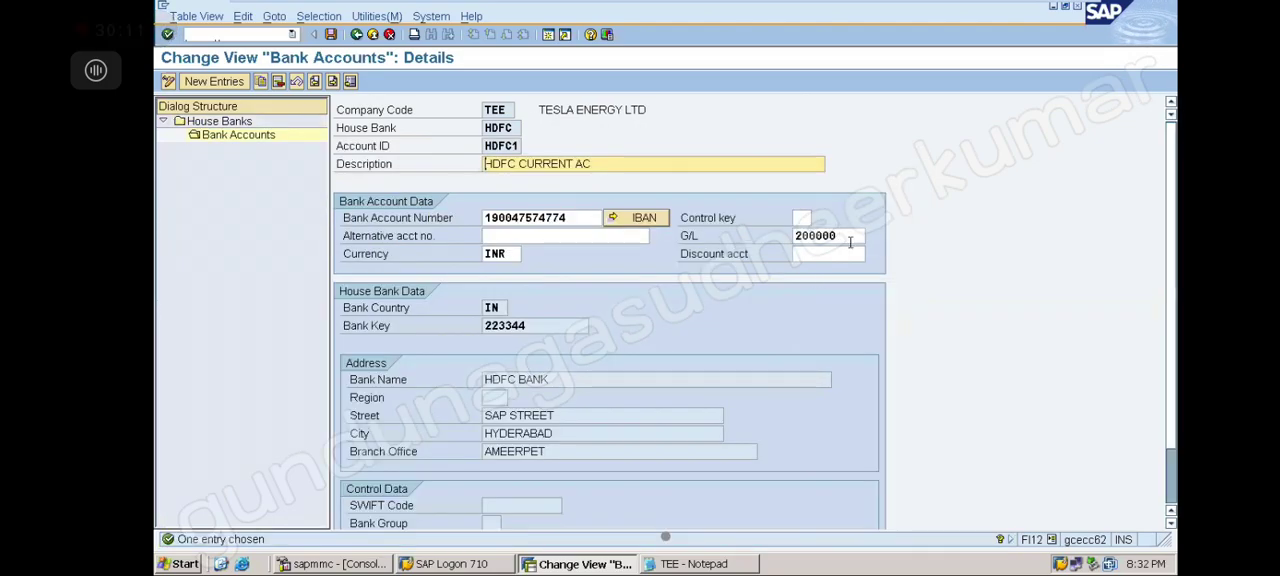
Compare the bank account's G/L account 200000 with the Notepad notes
left_click(838, 235)
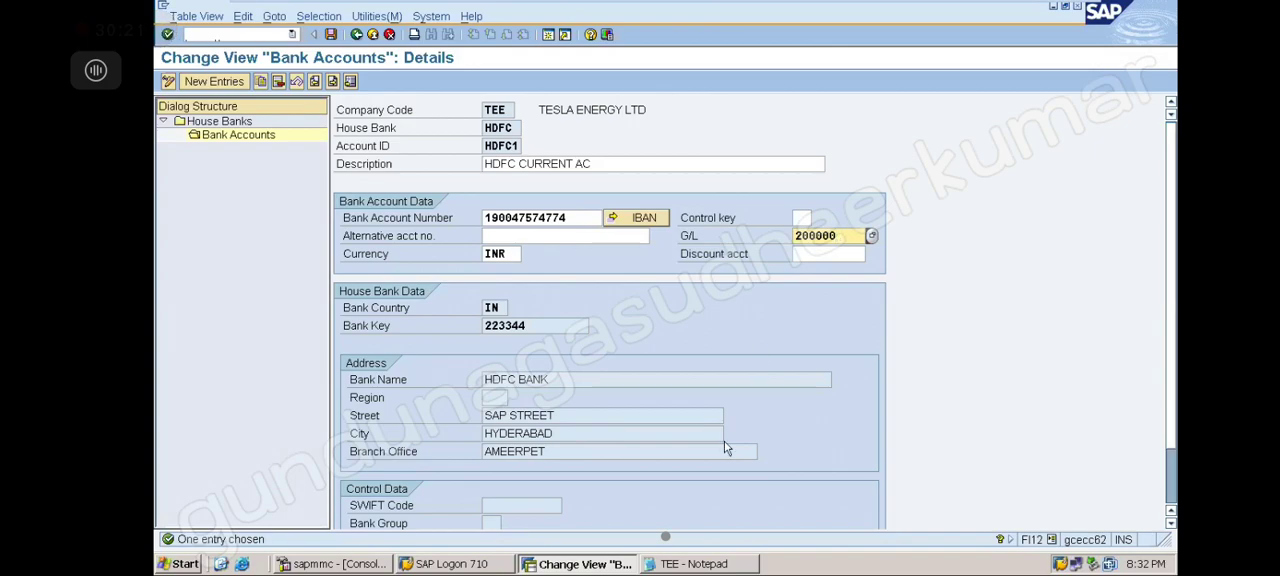
left_click(687, 564)
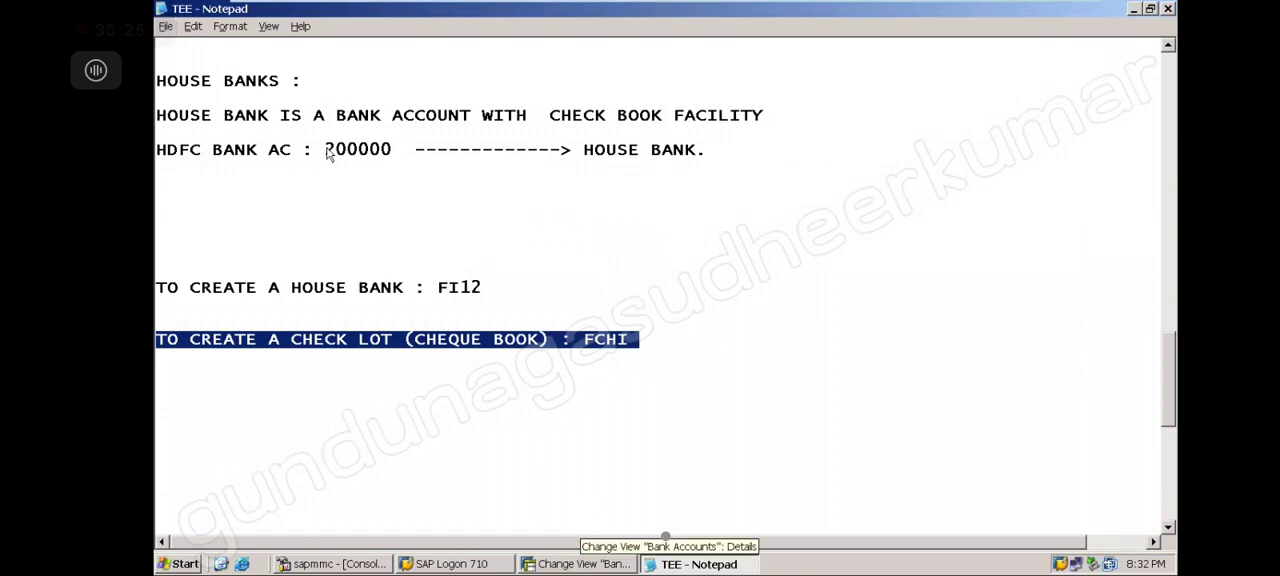
left_click(580, 564)
Open FS00 and put G/L account 200000 HDFC BANK AC in change mode
left_click(249, 38)
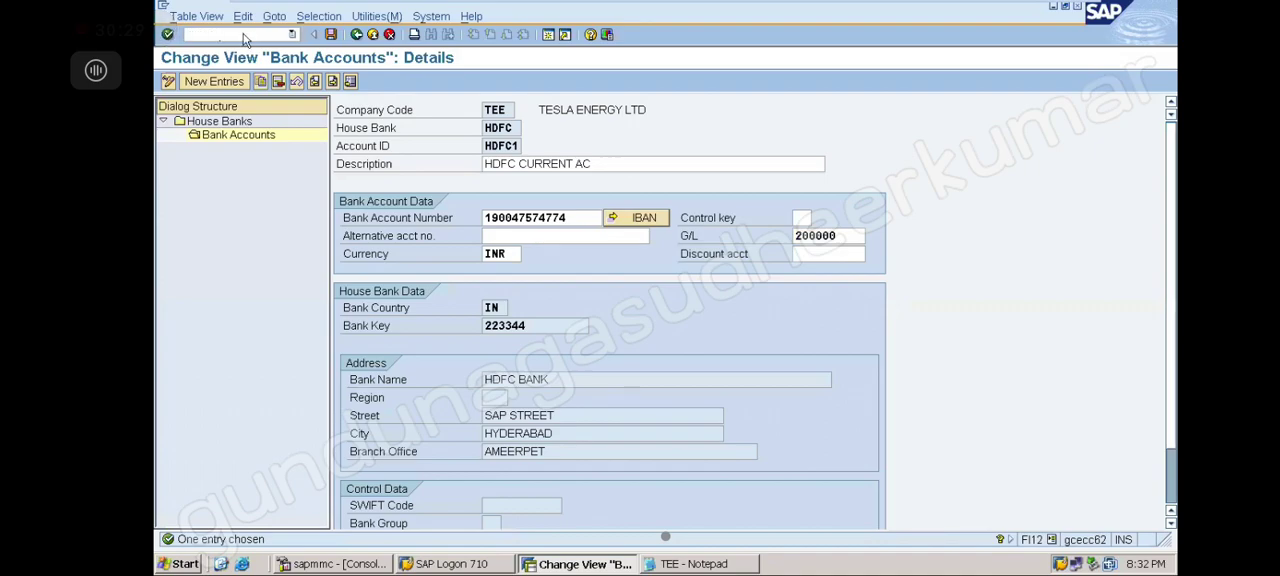
type("/nfs00")
key("Return")
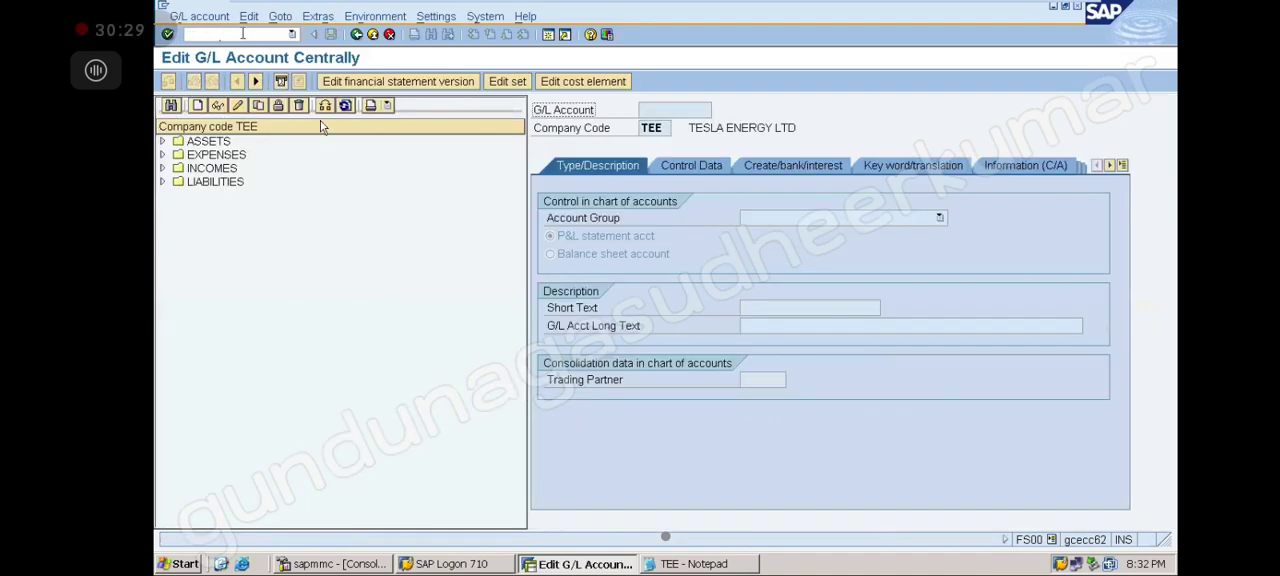
left_click(164, 146)
left_click(222, 155)
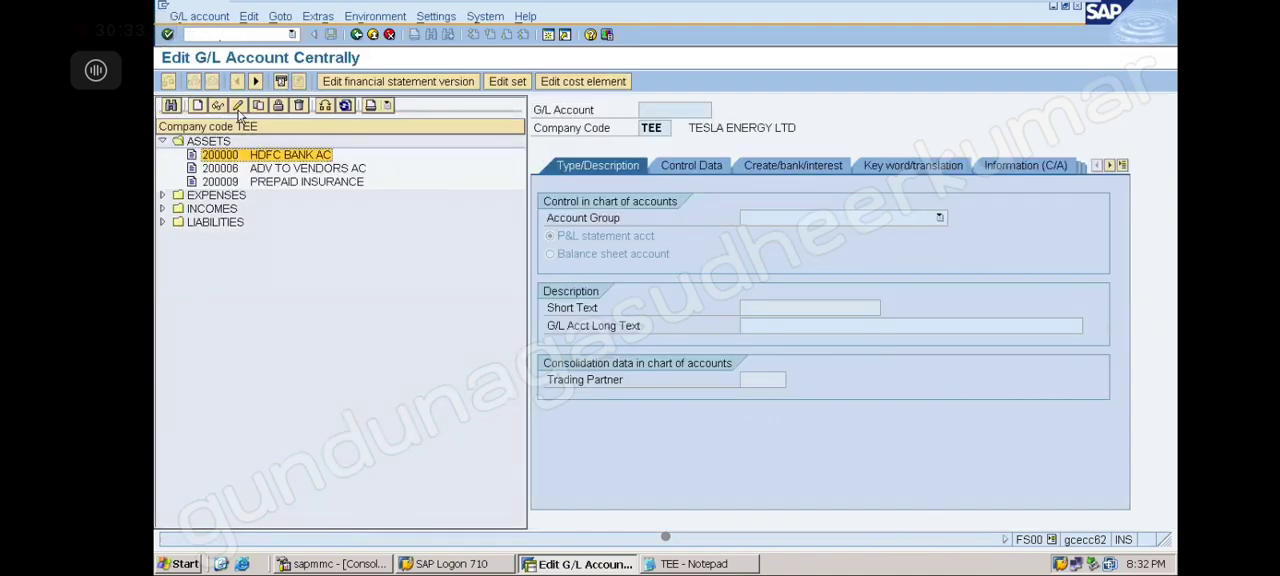
left_click(237, 106)
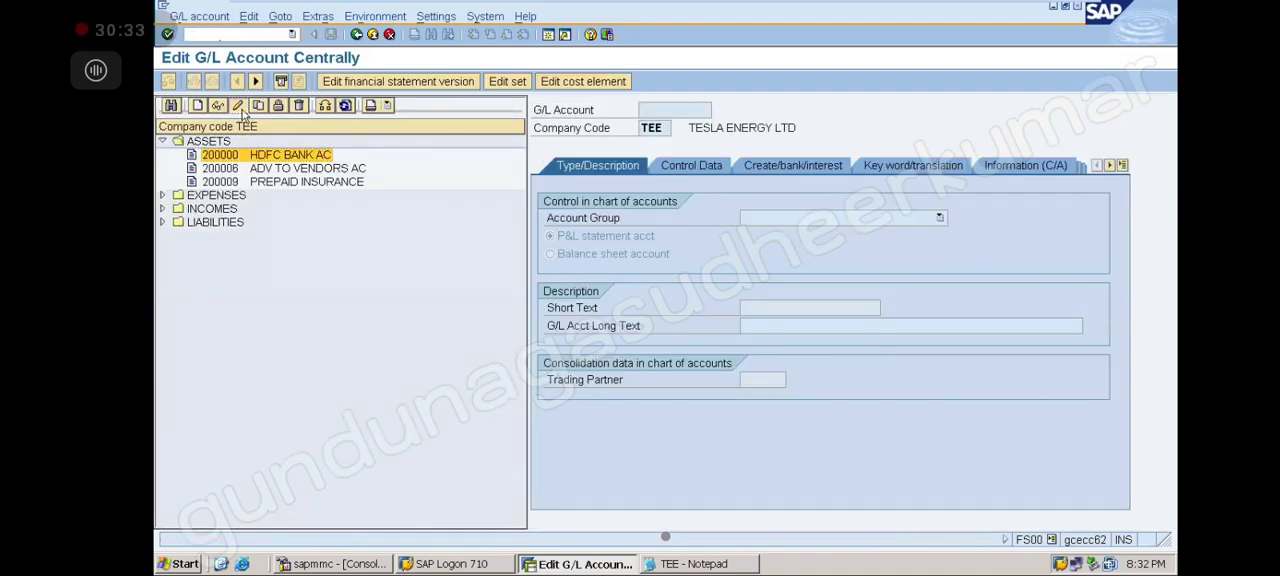
Assign house bank HDFC and account ID HDFC1 to G/L account 200000 and save the change
left_click(695, 164)
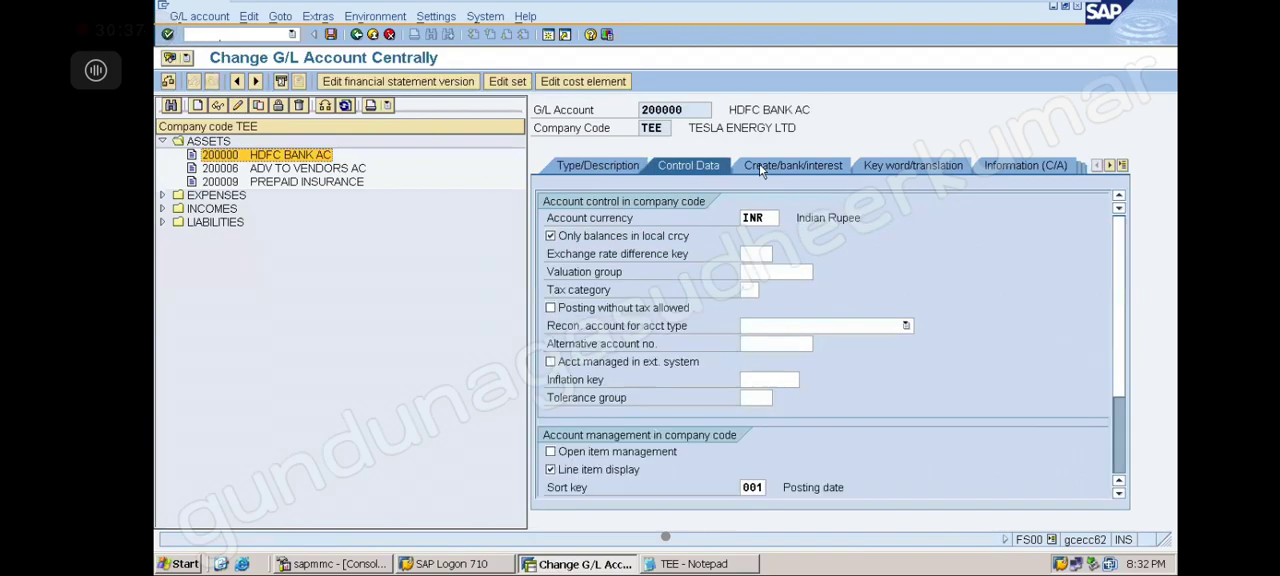
left_click(772, 163)
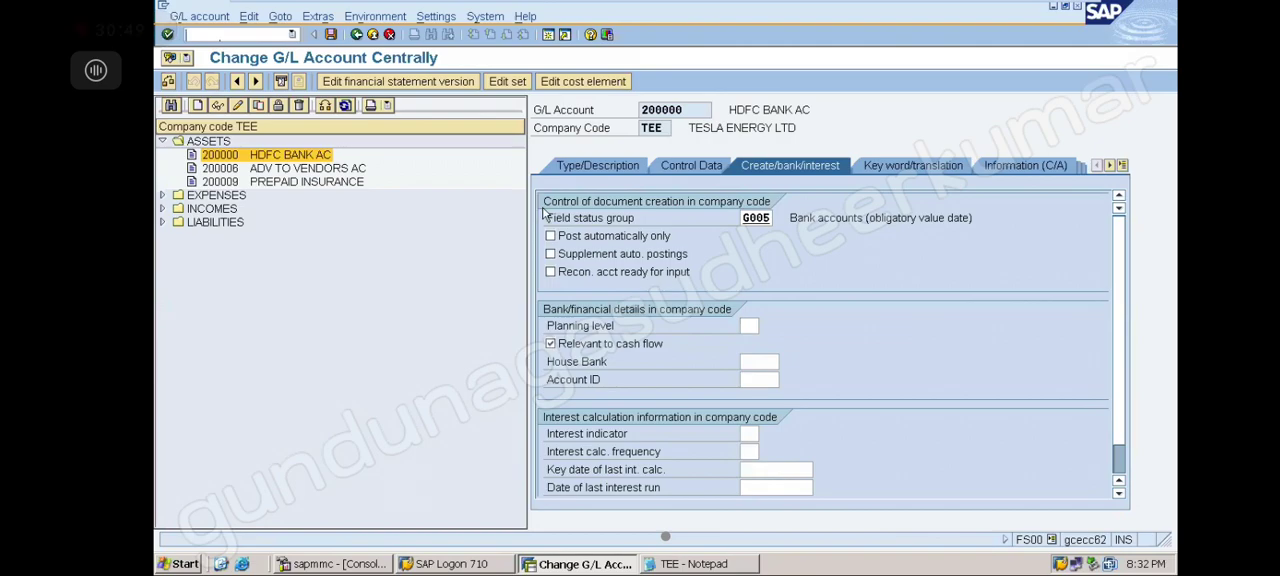
left_click(749, 361)
left_click(787, 363)
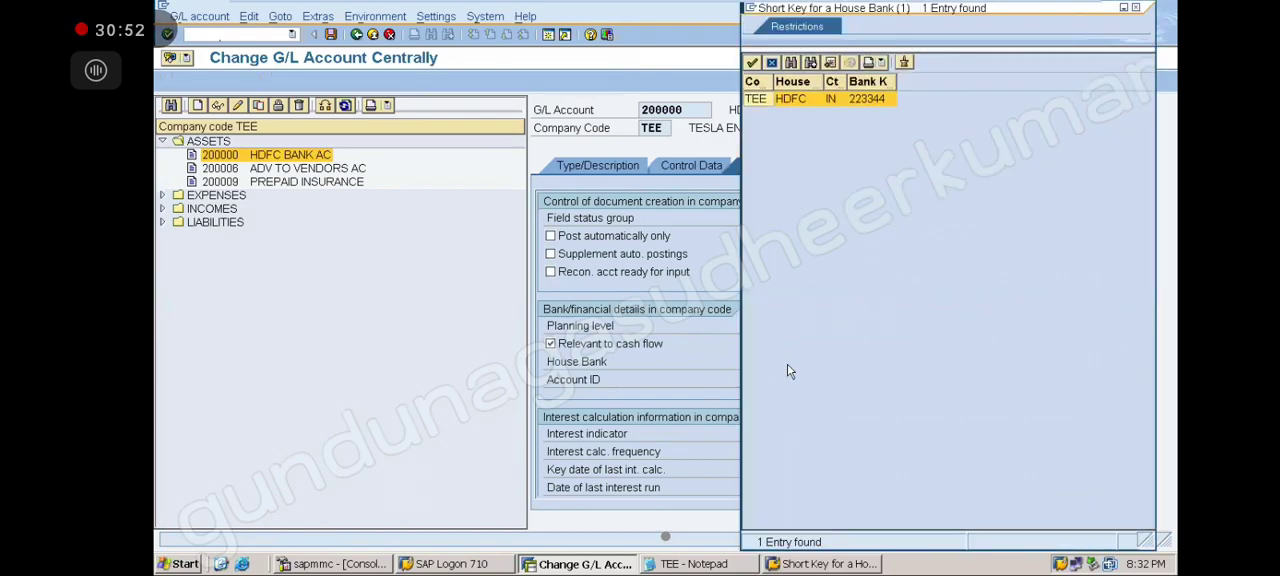
double_click(798, 96)
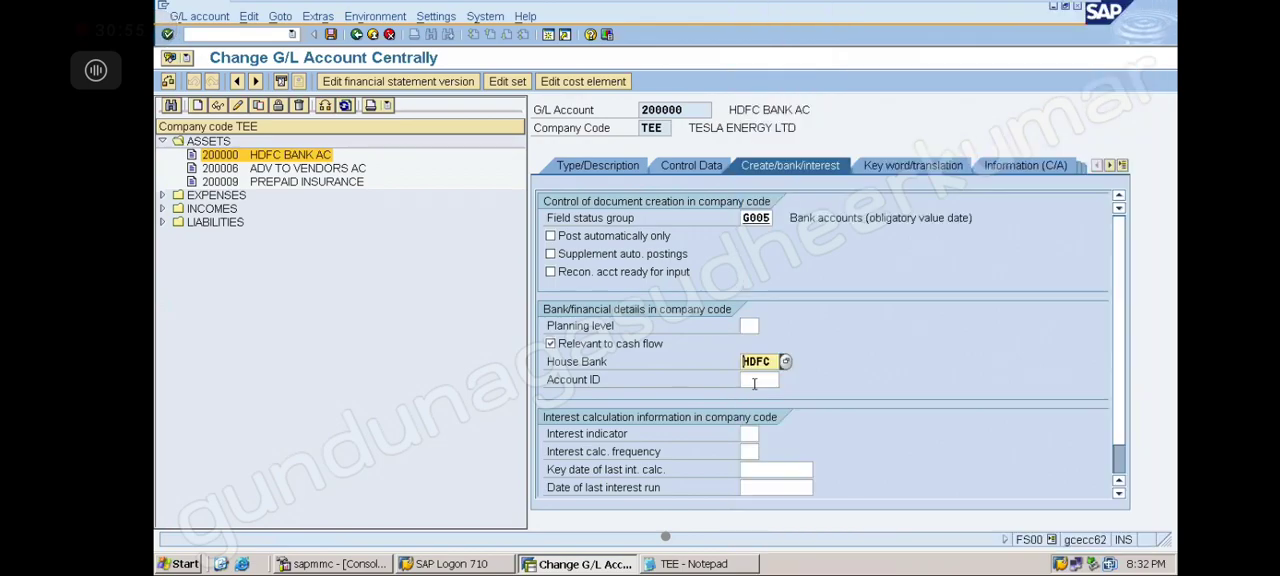
left_click(770, 379)
left_click(787, 380)
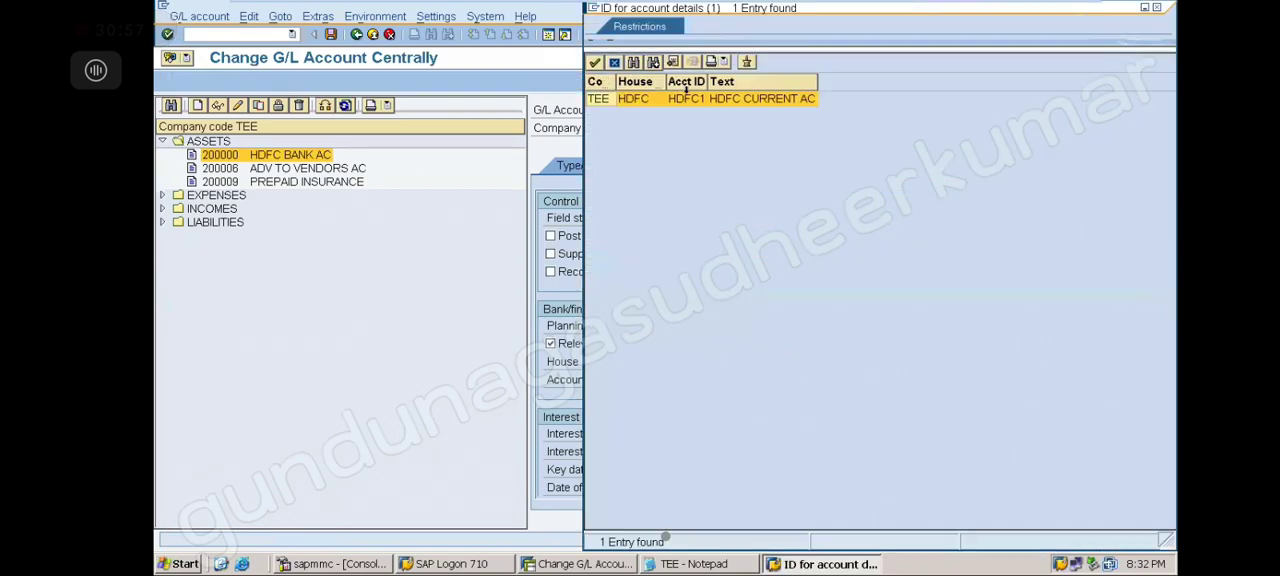
double_click(707, 100)
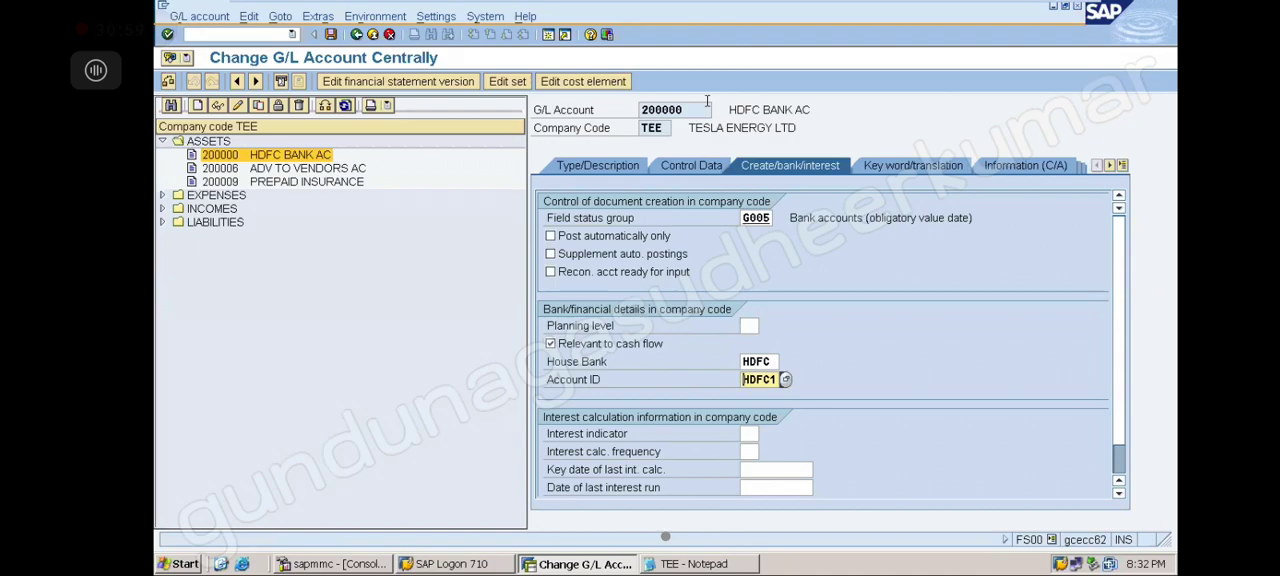
left_click(331, 35)
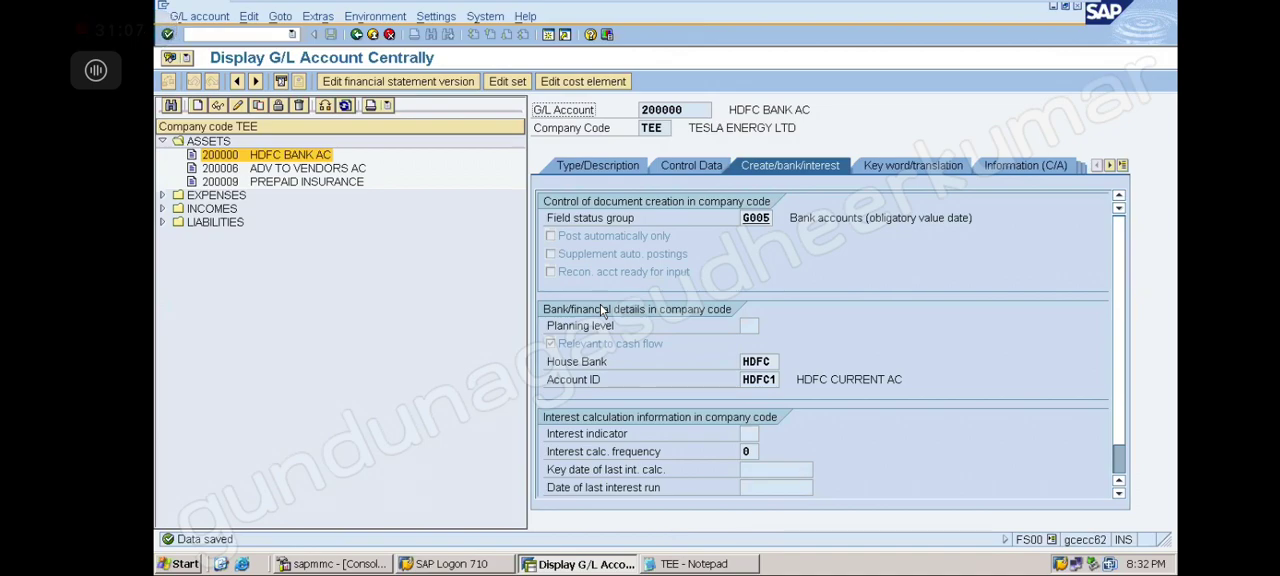
Switch to Notepad and add the note 'TO ISSUE THE CHECK TO A VENDOR : FCH5' below the check lot line
left_click(268, 36)
left_click(693, 564)
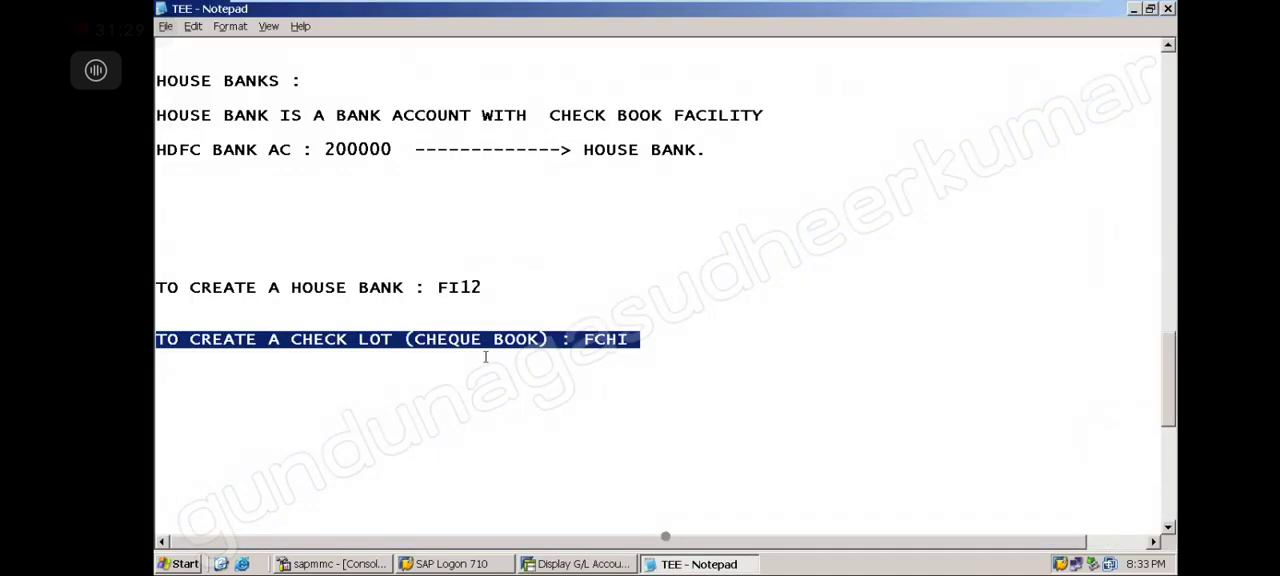
left_click(587, 410)
key("Return")
key("Return")
key("Return")
key("Return")
key("Return")
key("Return")
key("Return")
key("Return")
key("Return")
key("Return")
key("Return")
key("Return")
key("Return")
key("Return")
key("Return")
key("Return")
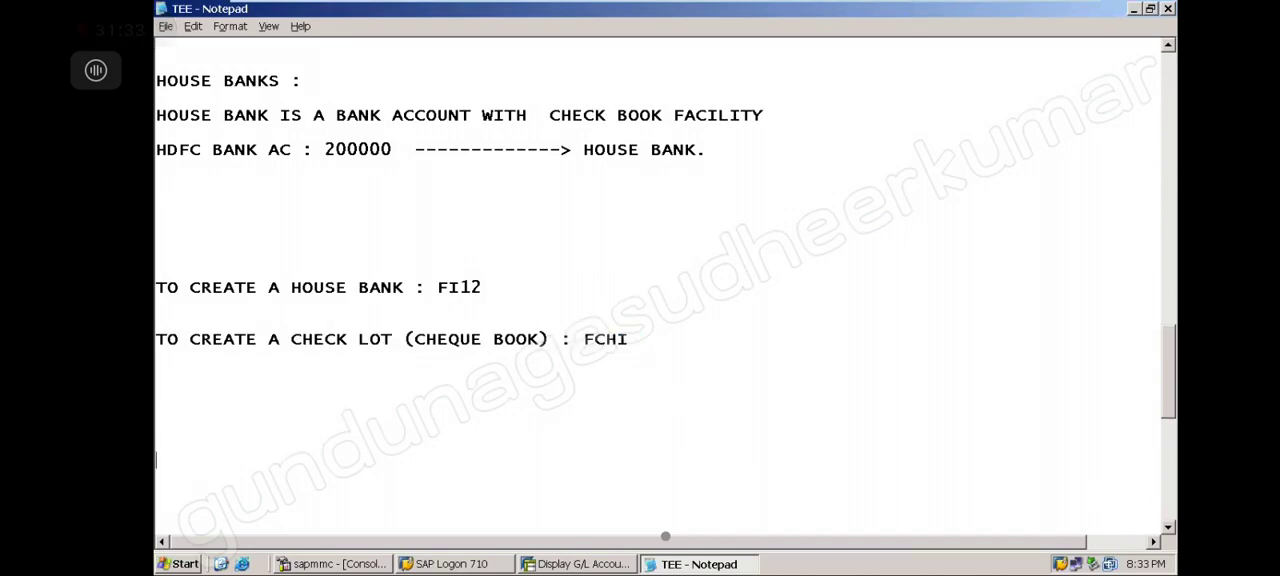
key("Return")
key("Return")
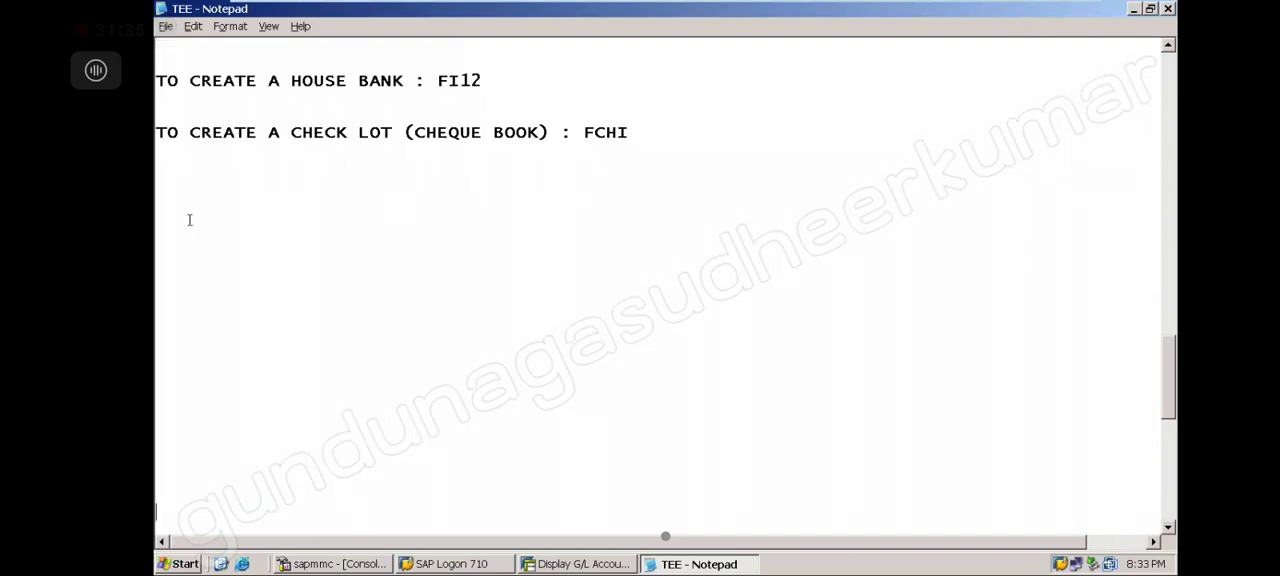
type("TO ISSUE THE CHE")
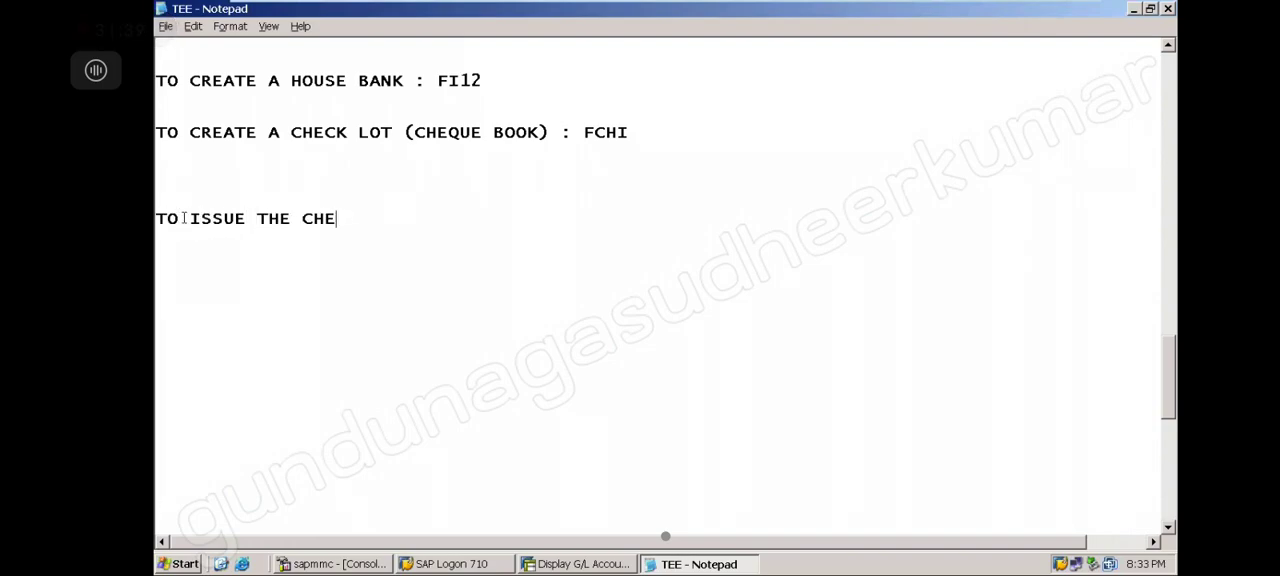
type("CK TO A VENDOR")
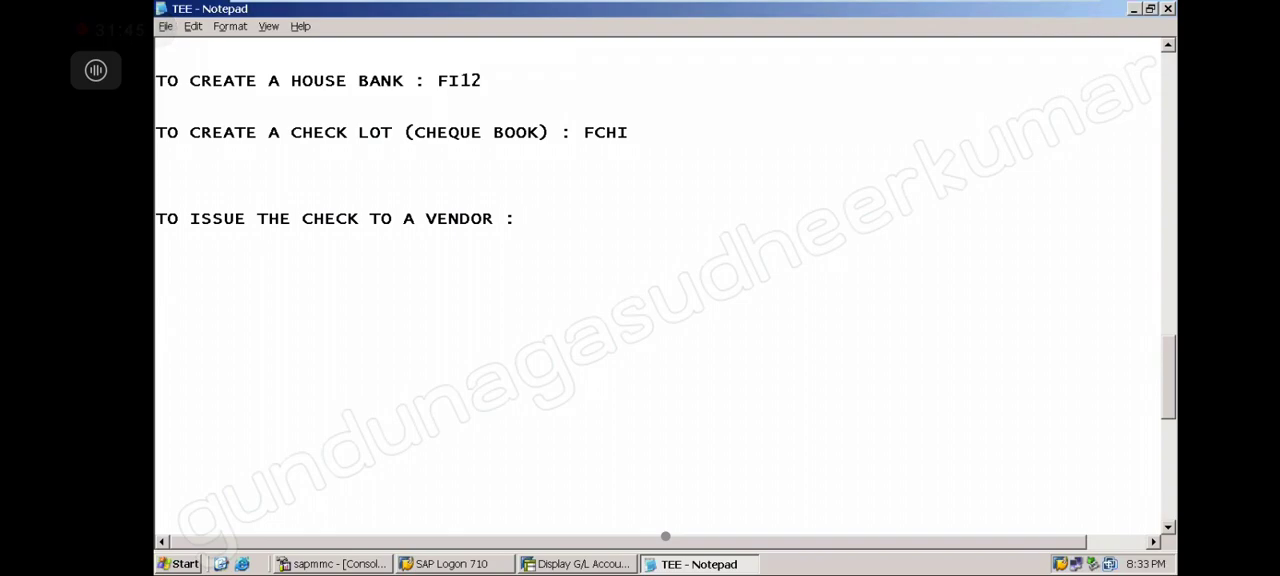
type(" : FCH5")
Open transaction FCH5 in SAP and clear the payment document number field on Create Check Information
left_click(622, 564)
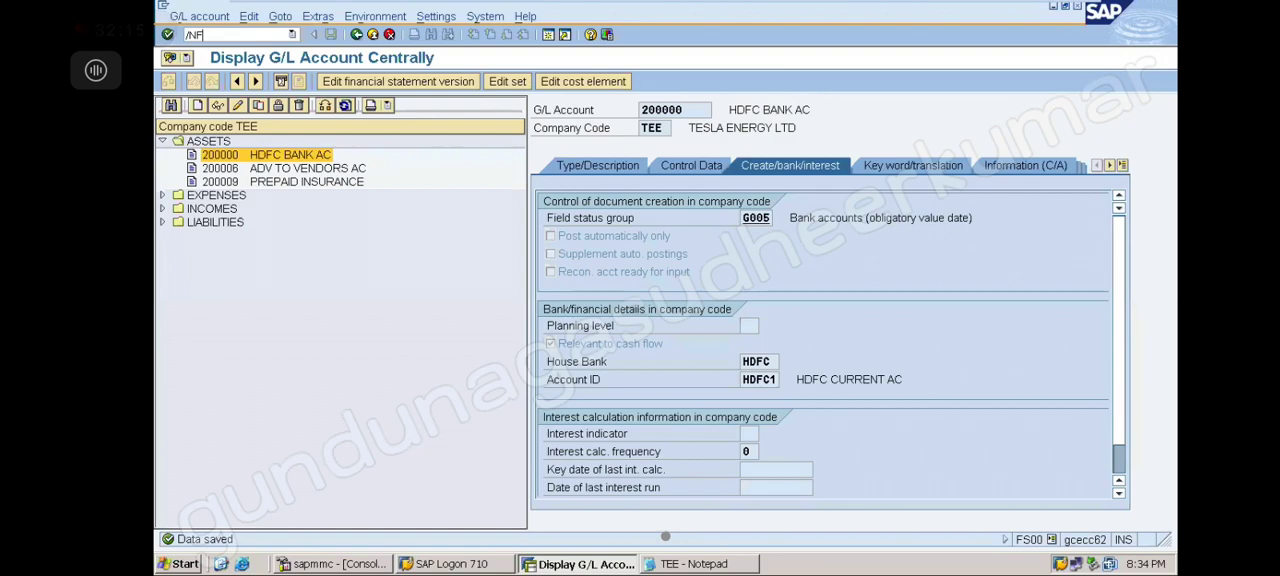
key("Return")
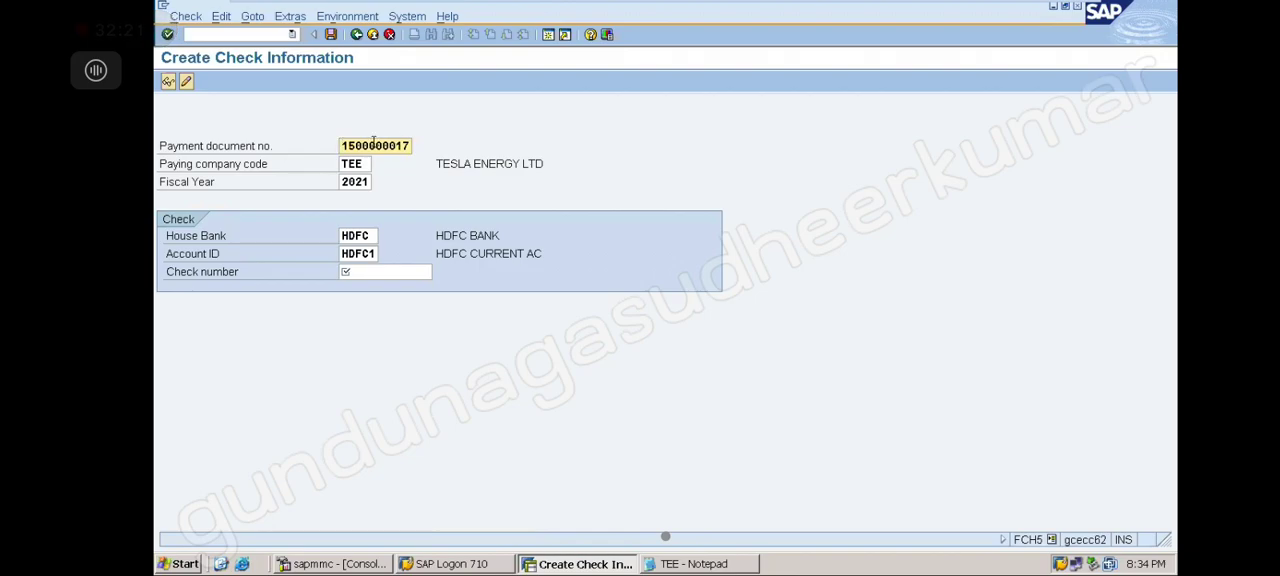
key("Delete")
key("Delete")
key("Delete")
key("Delete")
key("Delete")
key("Delete")
key("Delete")
key("Delete")
key("Delete")
key("Delete")
left_click(372, 272)
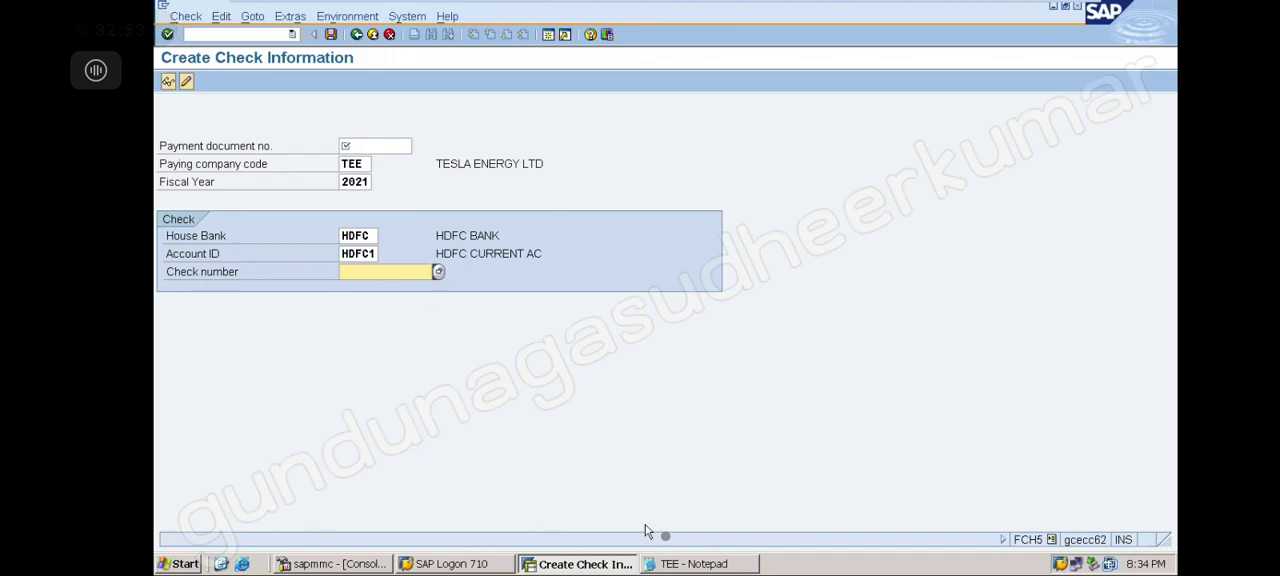
left_click(697, 562)
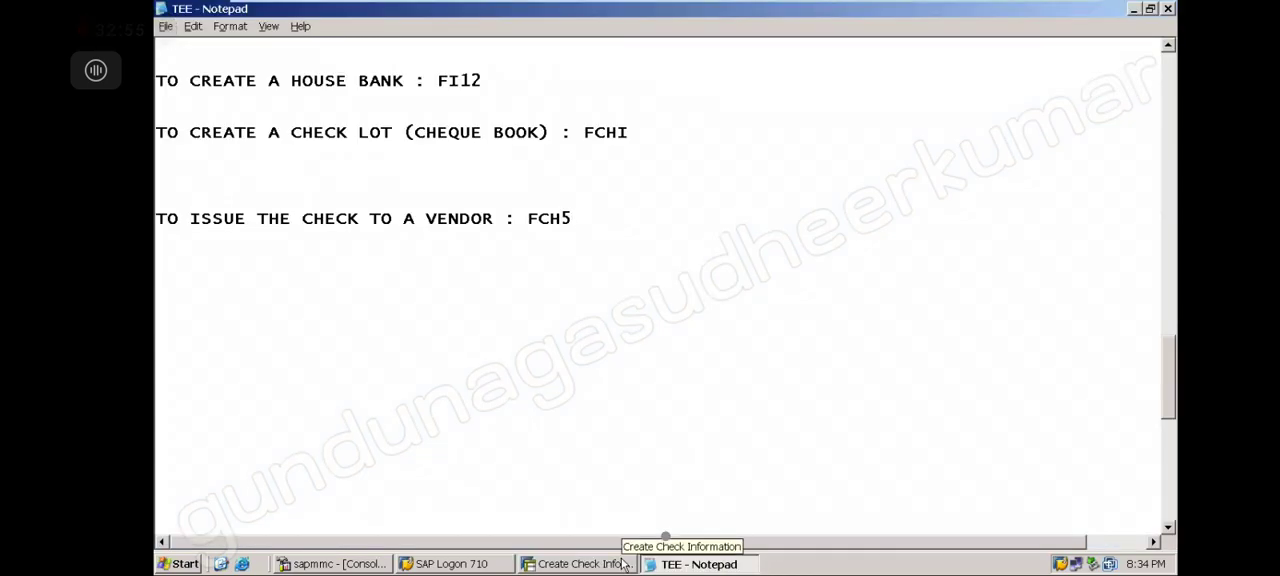
key("alt+Tab")
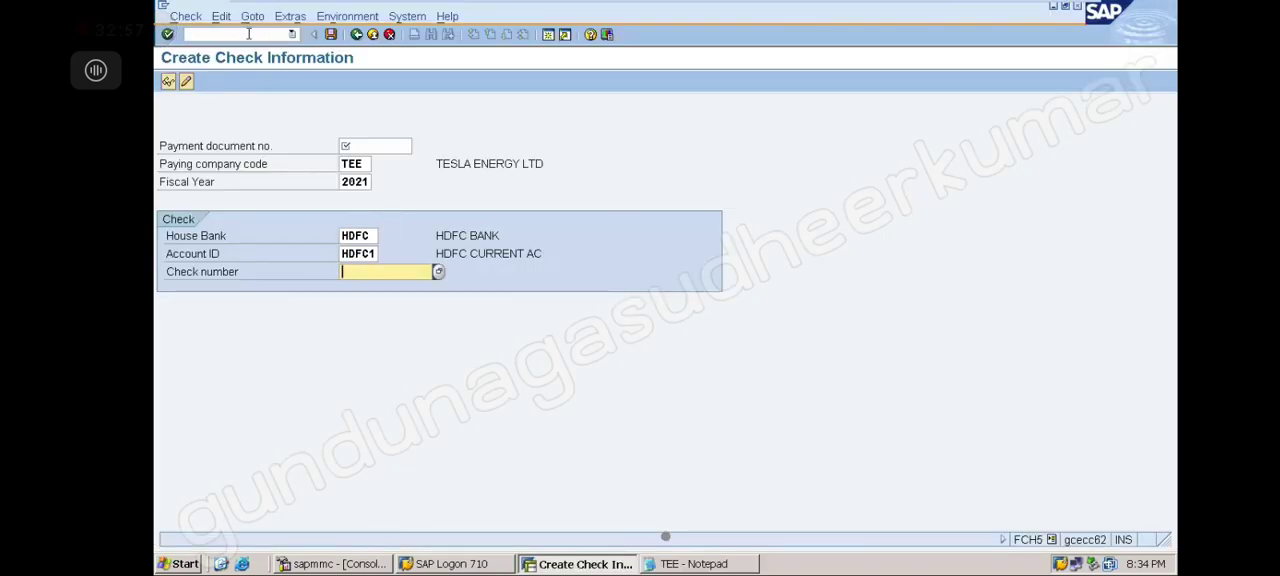
left_click(249, 34)
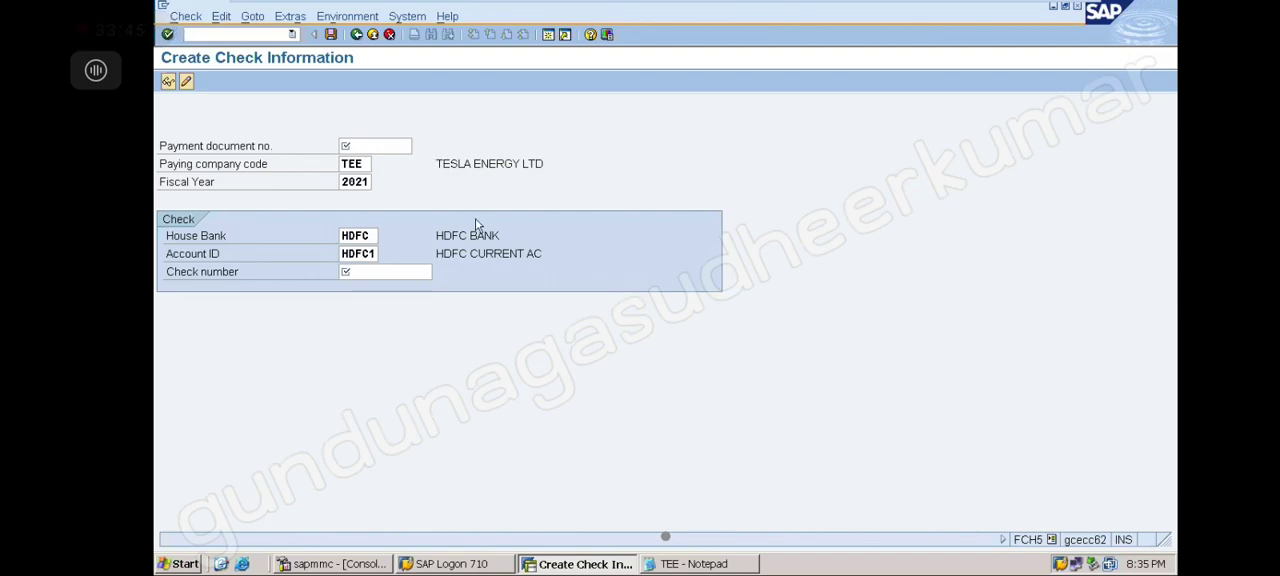
Add the heading 'CHECK MANAGEMENT :' under the FCH5 line in the Notepad notes
left_click(709, 566)
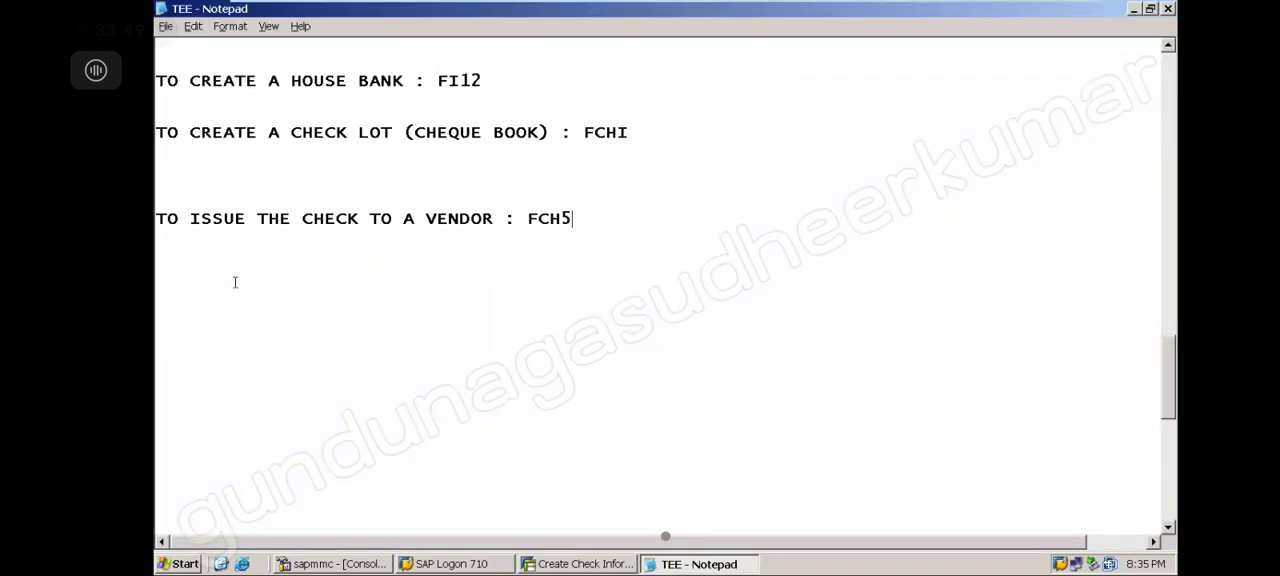
type("CHECK MANAGEMENT ")
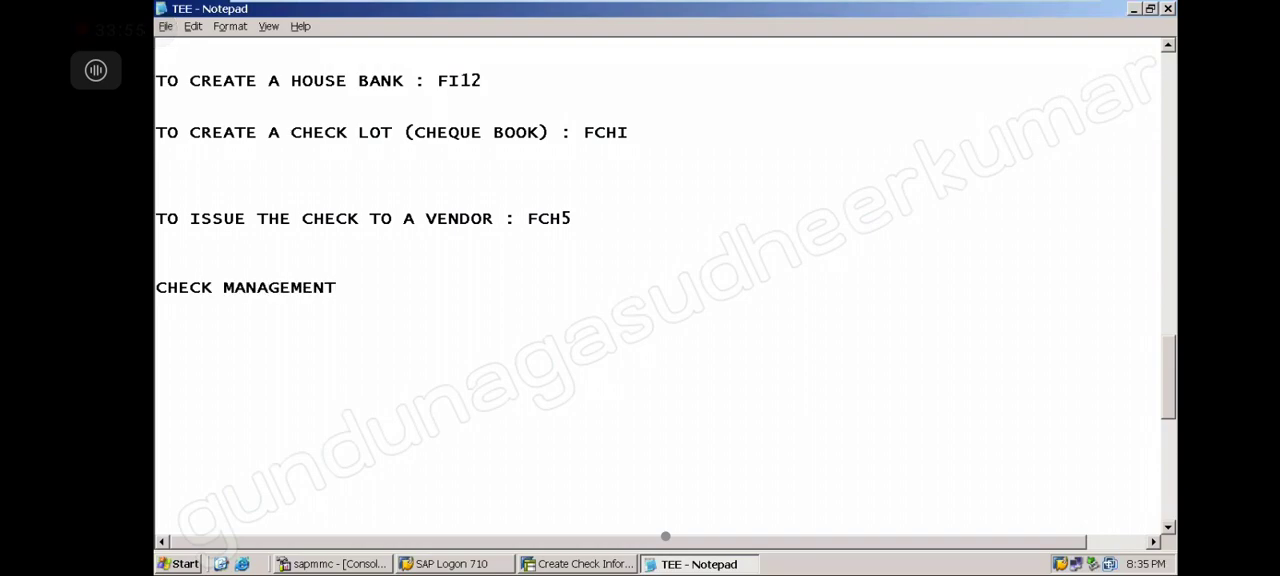
type(":")
Delete the surplus blank lines between the FI12, FCHI and FCH5 notes
left_click_drag(1167, 363, 1166, 327)
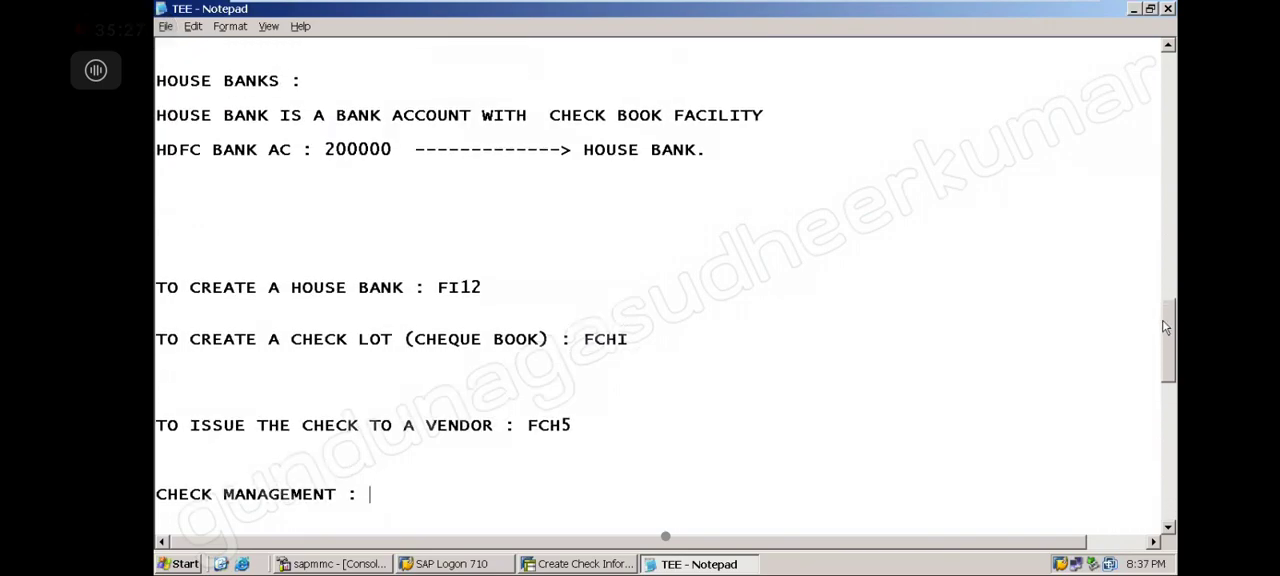
left_click_drag(1166, 327, 1163, 310)
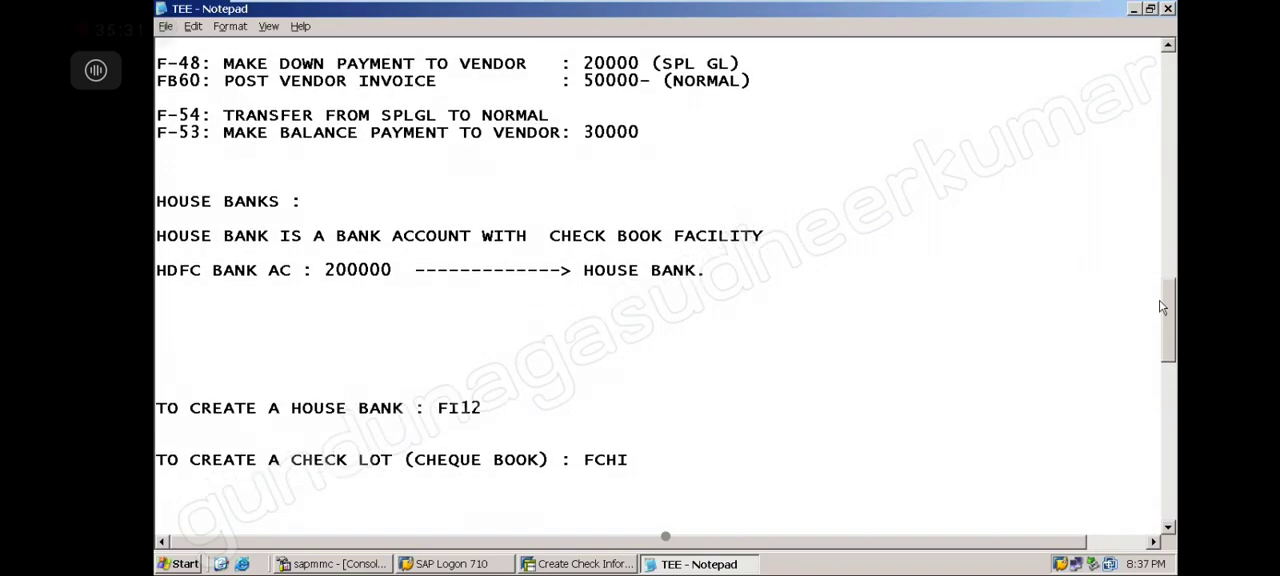
left_click(322, 358)
key("Delete")
key("Delete")
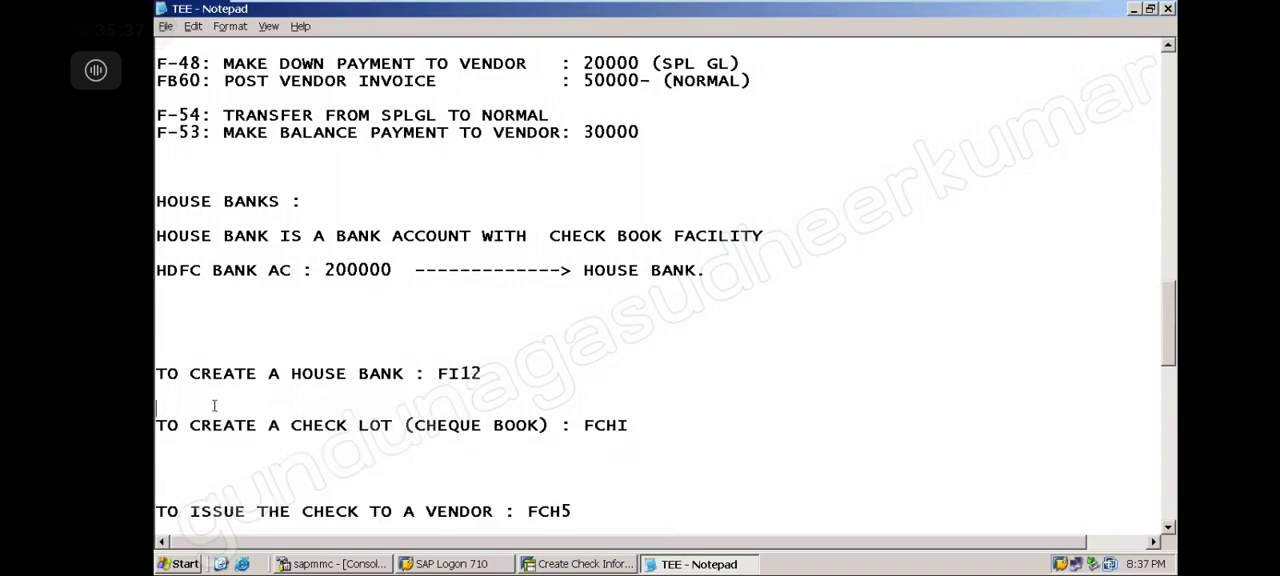
key("Delete")
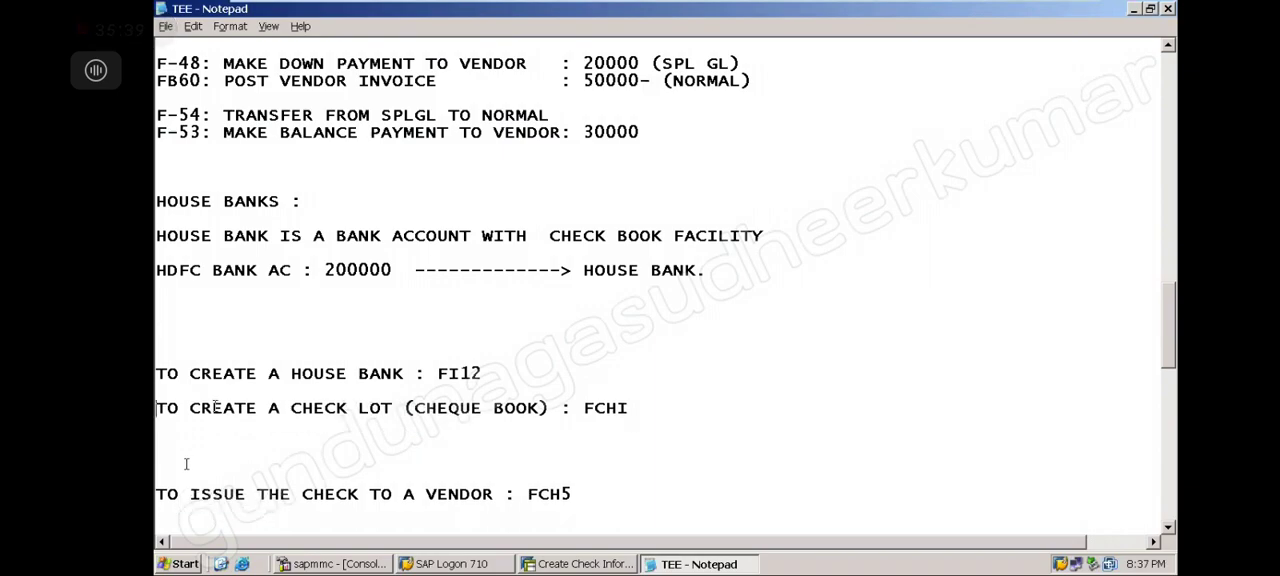
key("Delete")
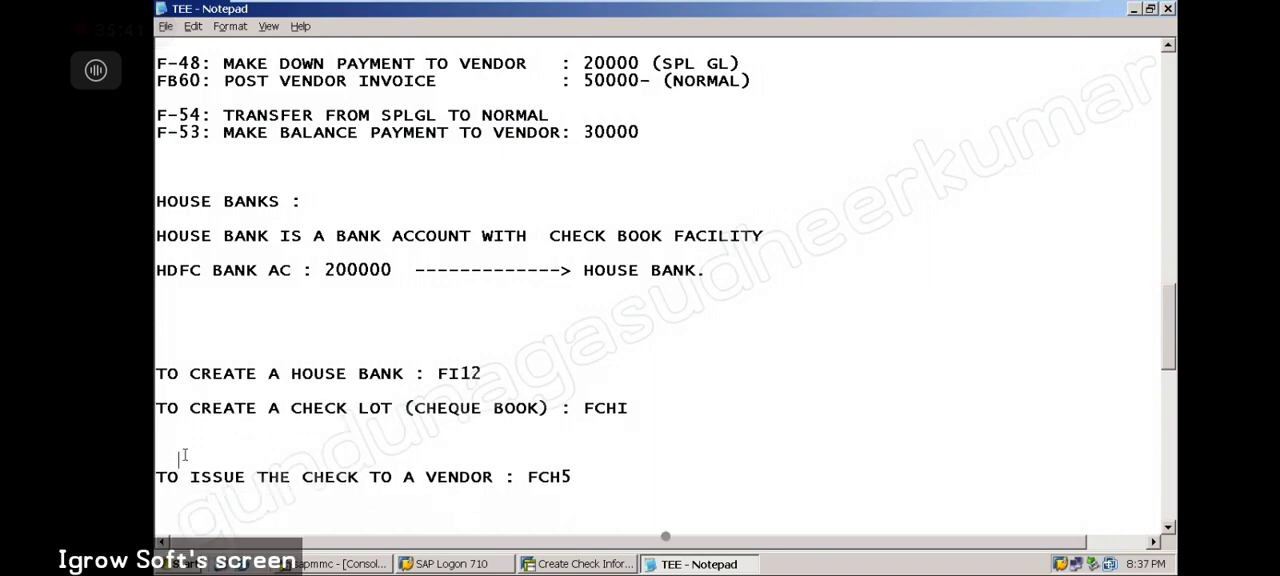
key("Delete")
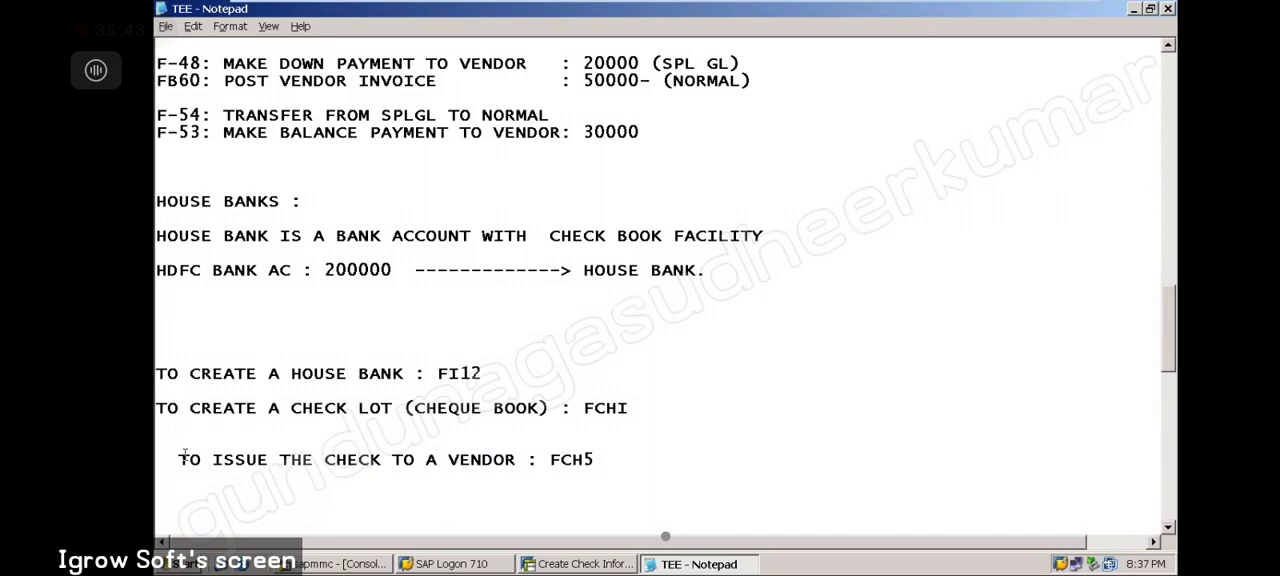
key("Delete")
key("Delete")
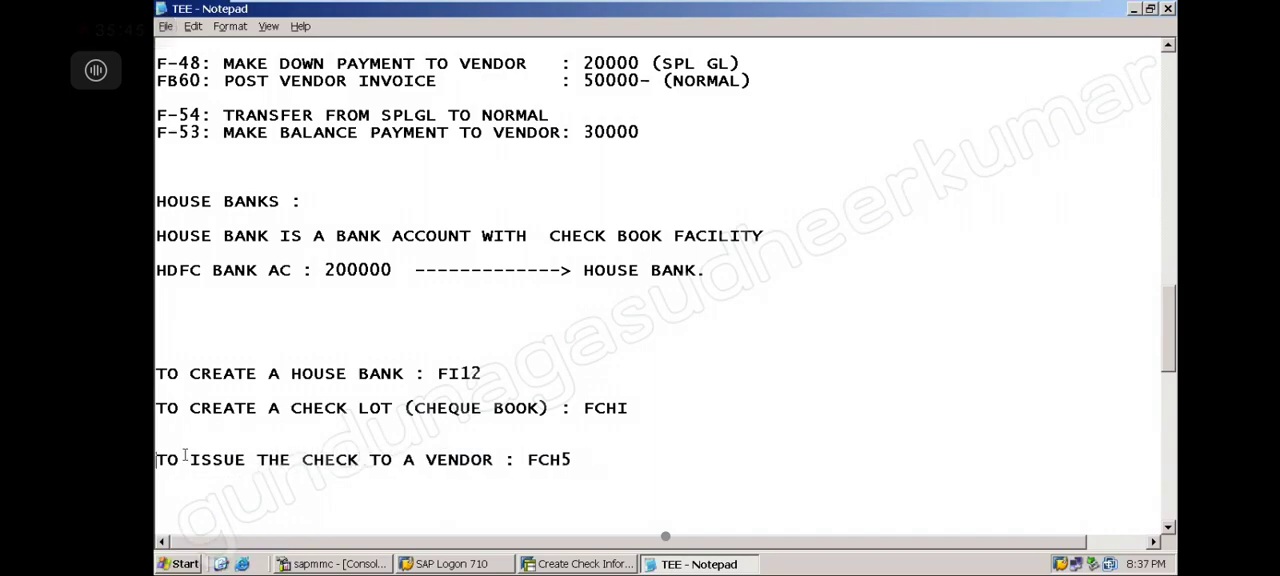